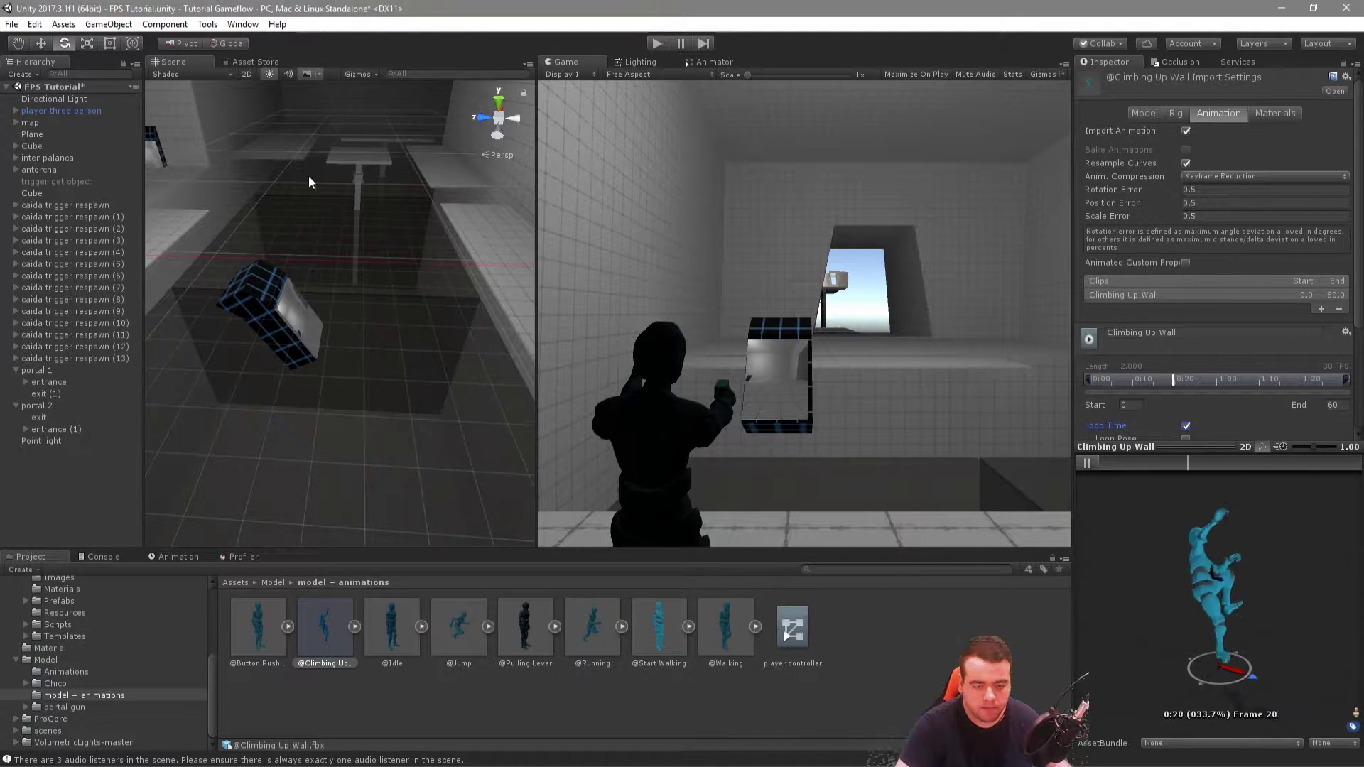
Step: Orbit the scene, enter Play mode and answer the Climbing Up Wall unapplied import settings prompt
alt+drag(442, 411, 329, 211)
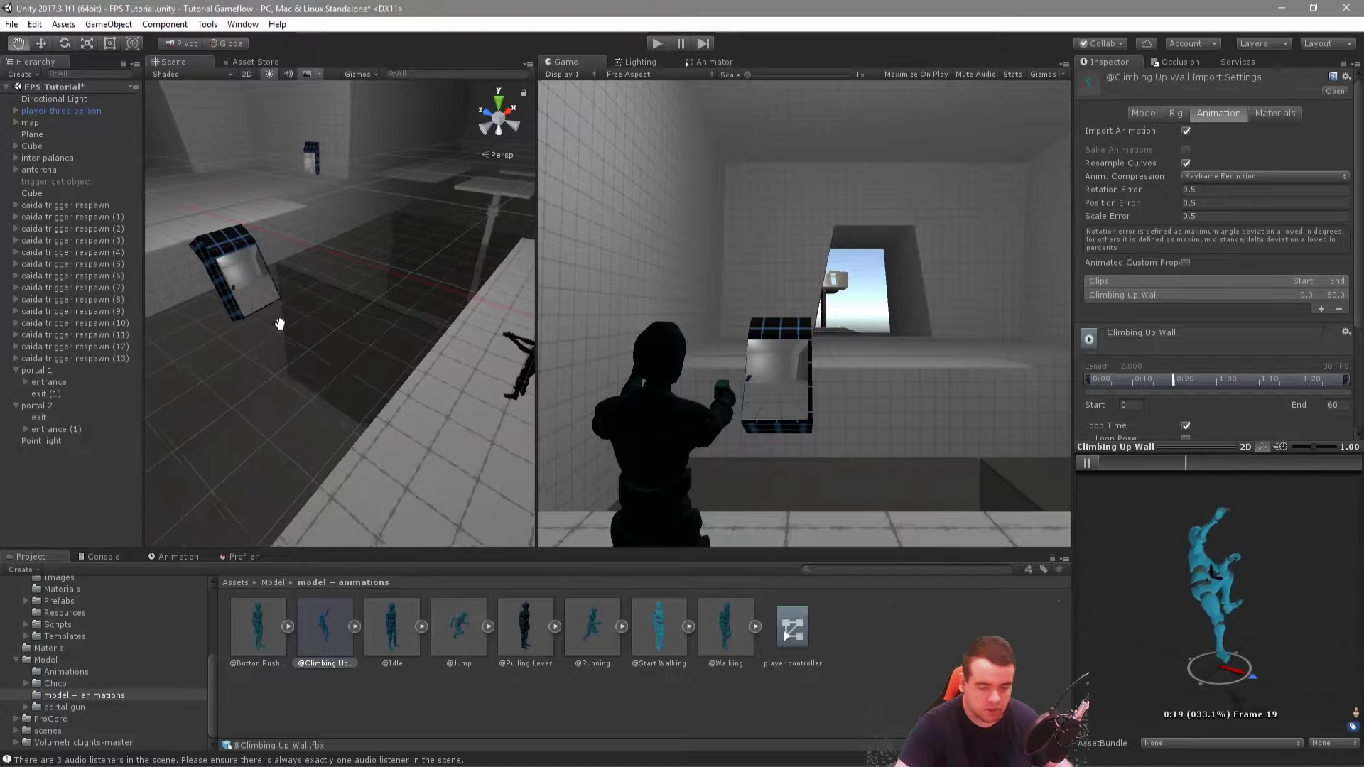
alt+drag(304, 389, 378, 395)
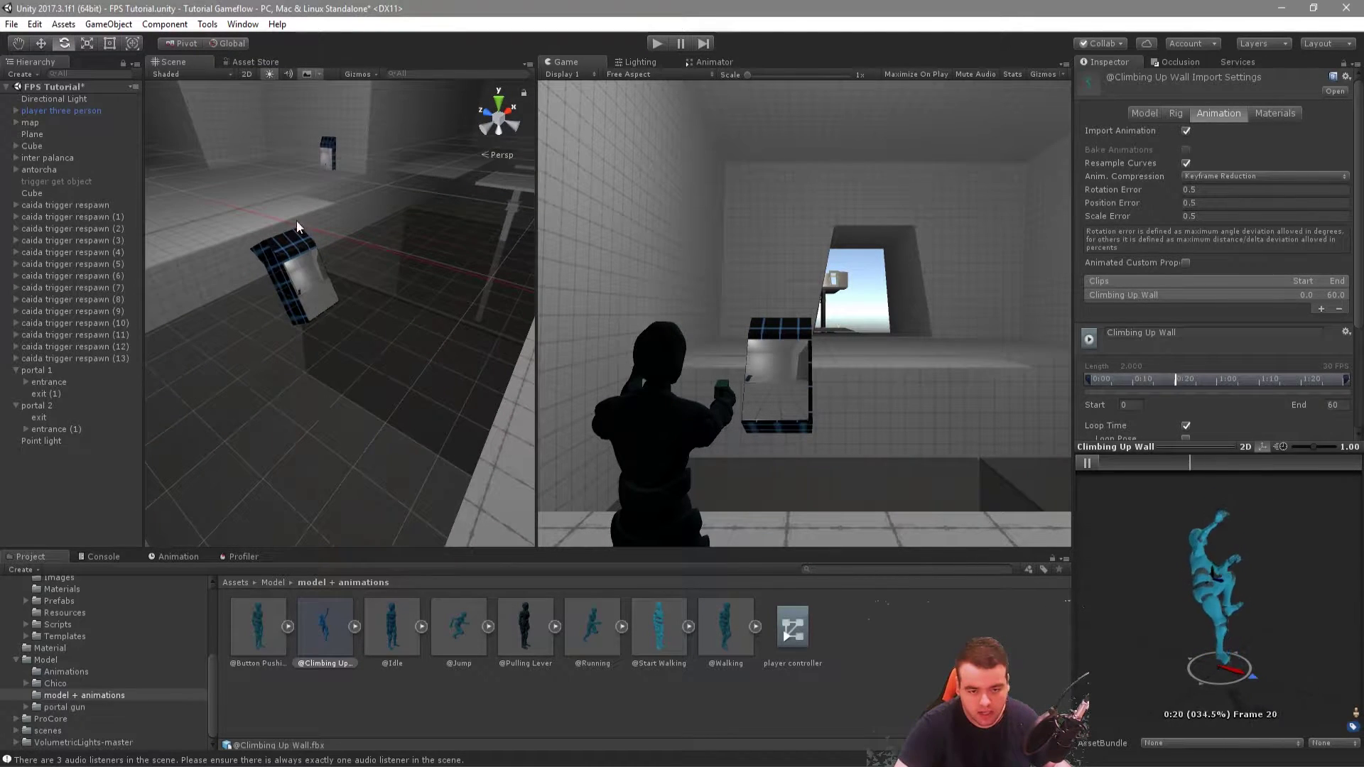
click(655, 44)
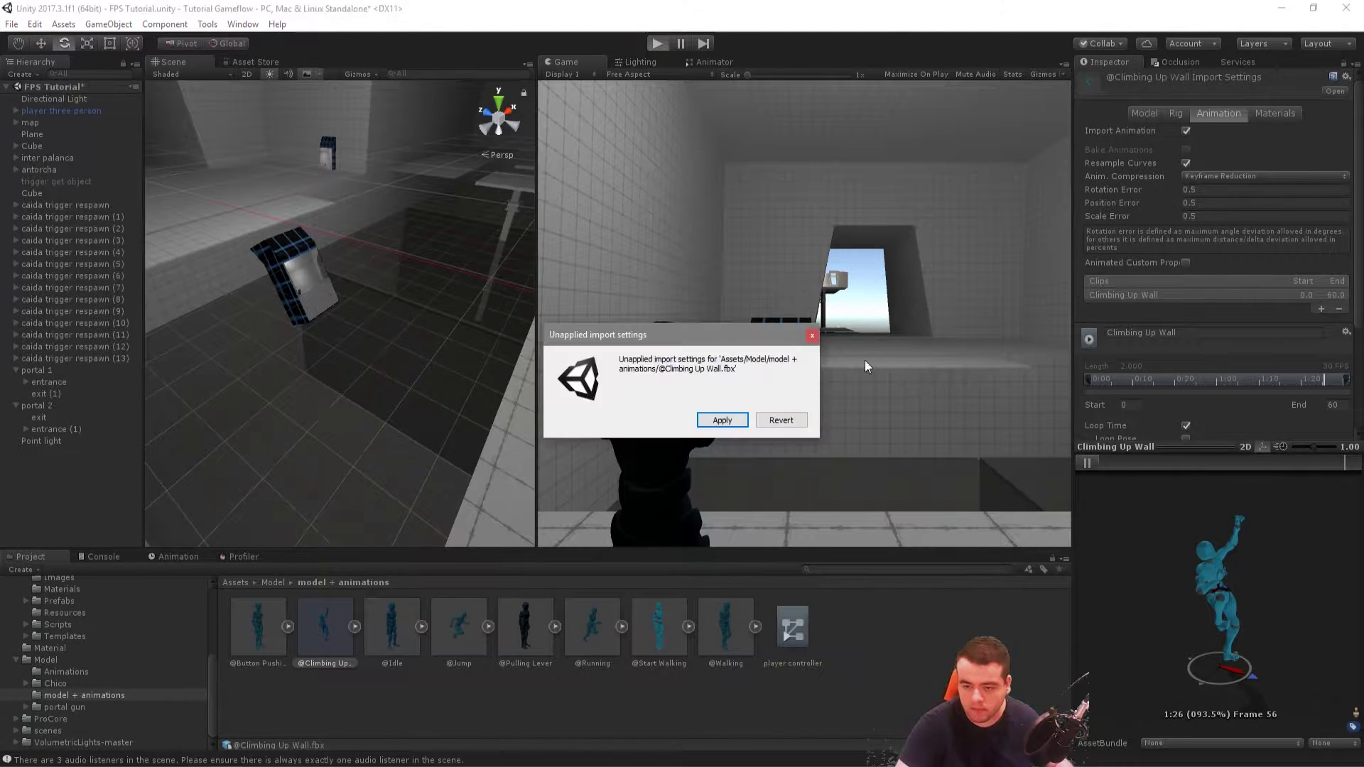
click(722, 420)
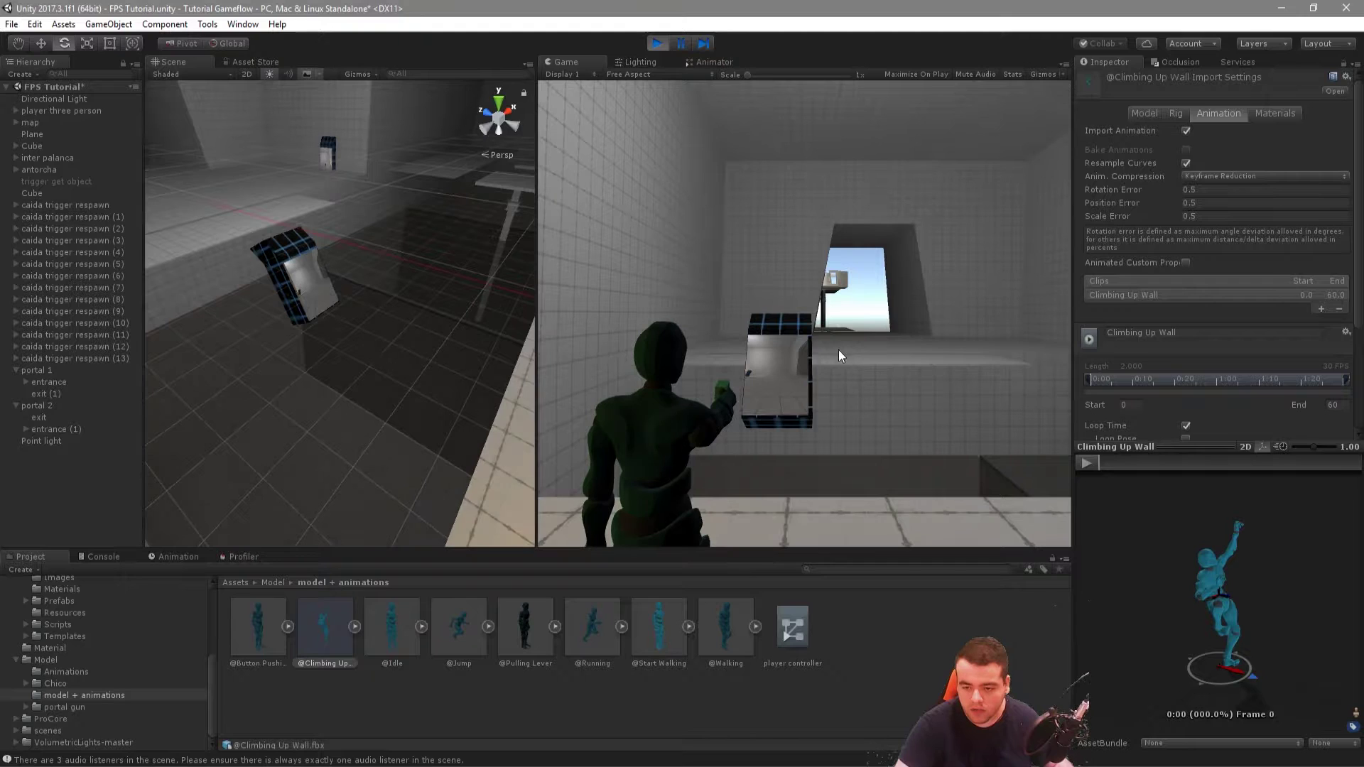
Step: Walk the character forward, firing once, through the portal and along the ledge toward the tower
key(w)
click(831, 376)
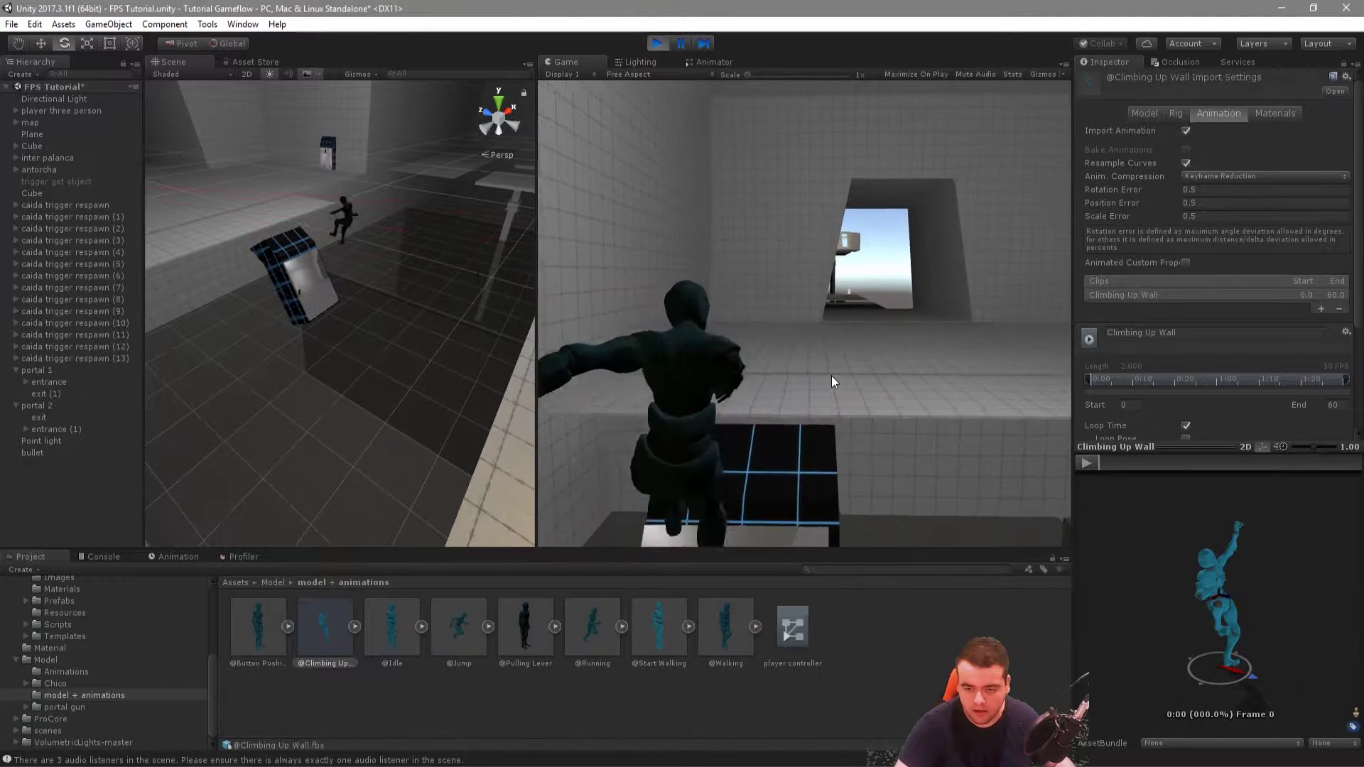
key(w)
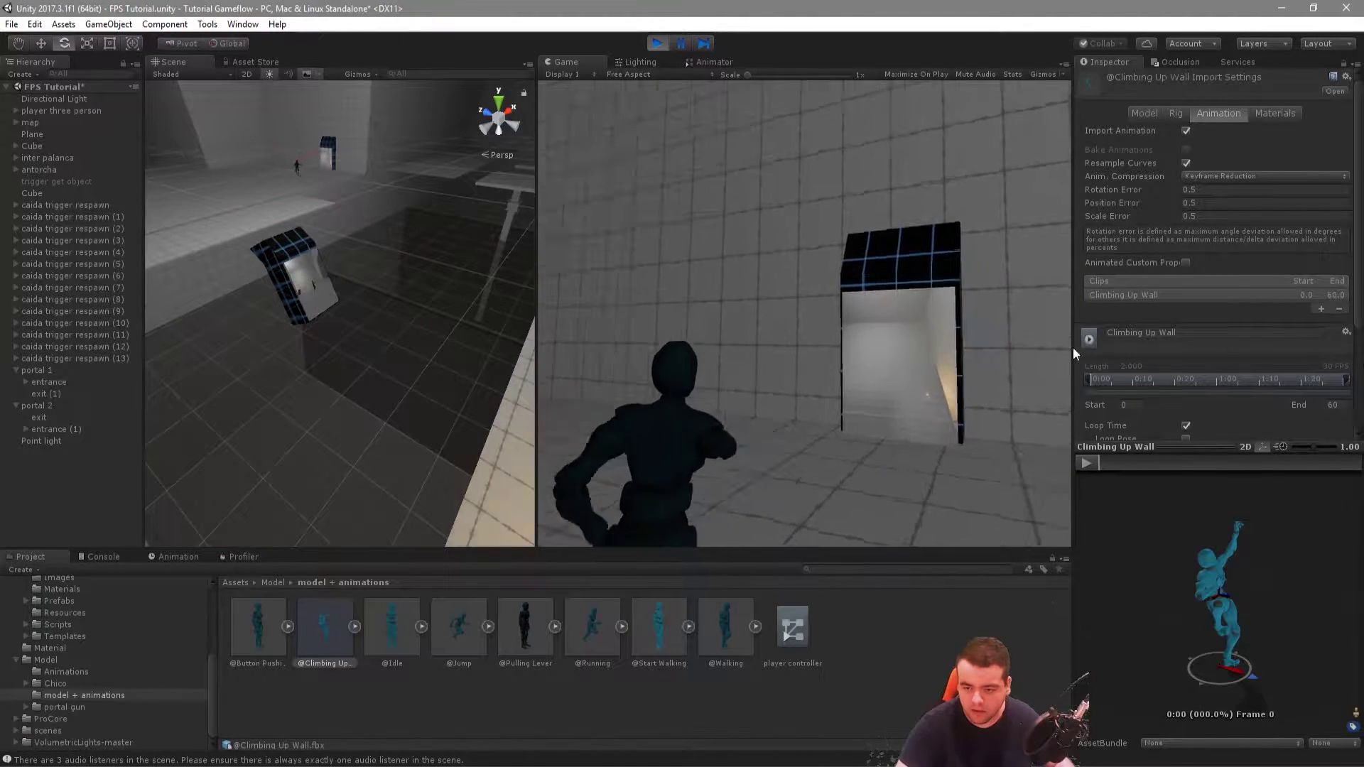
key(w)
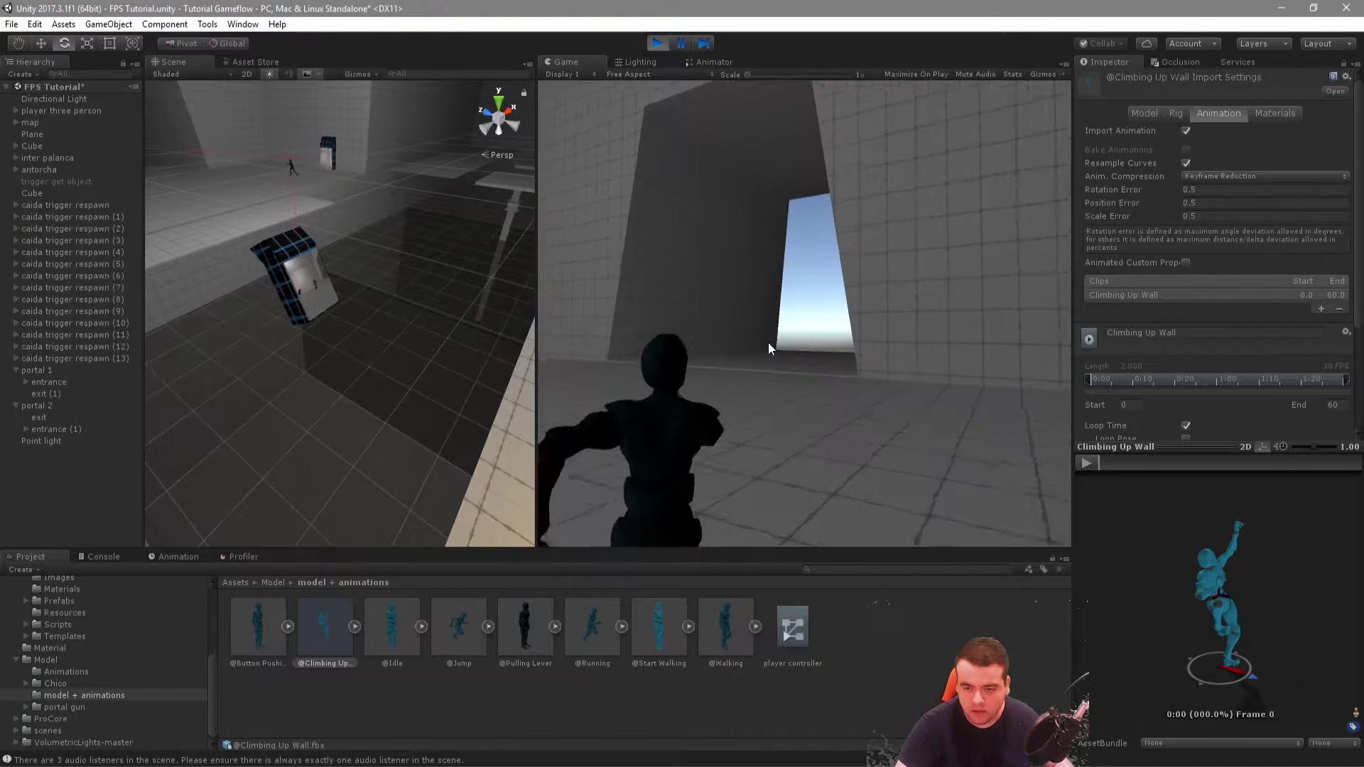
key(w)
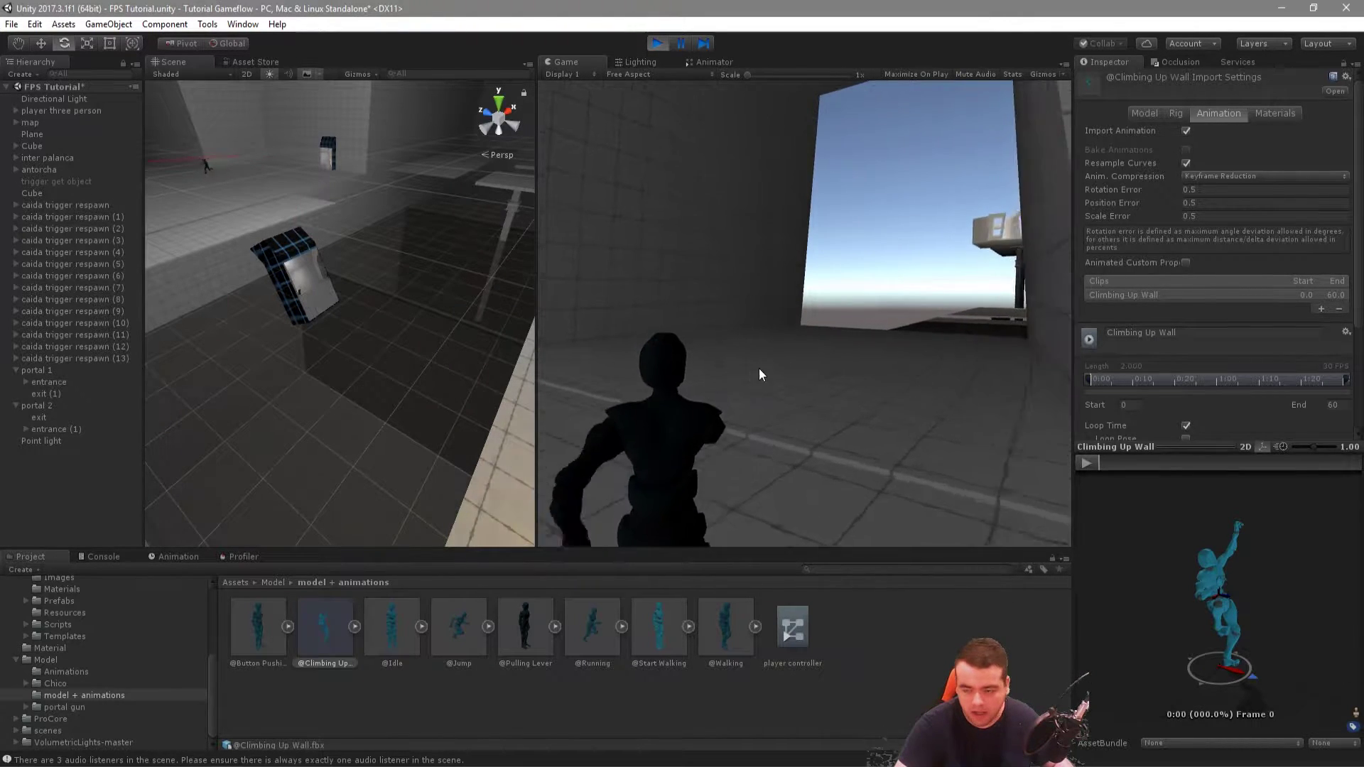
key(w)
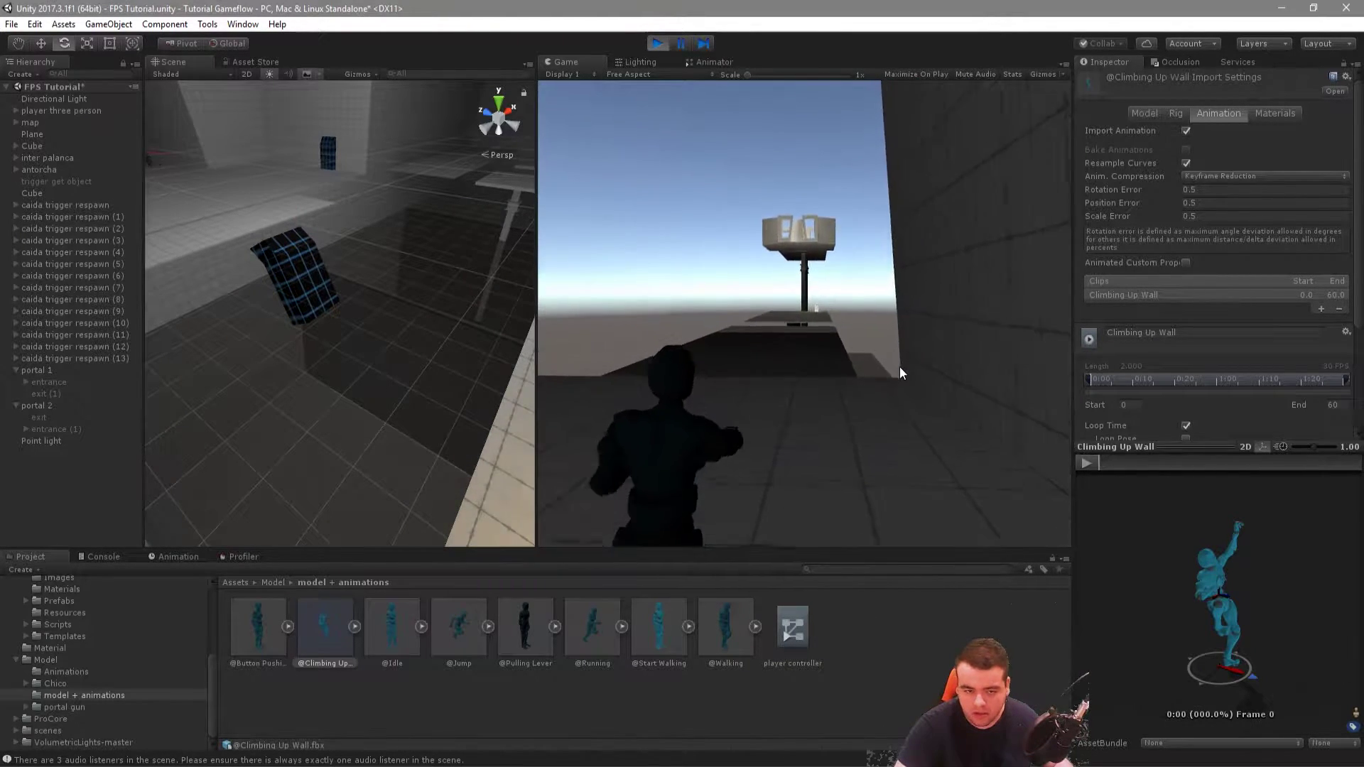
key(w)
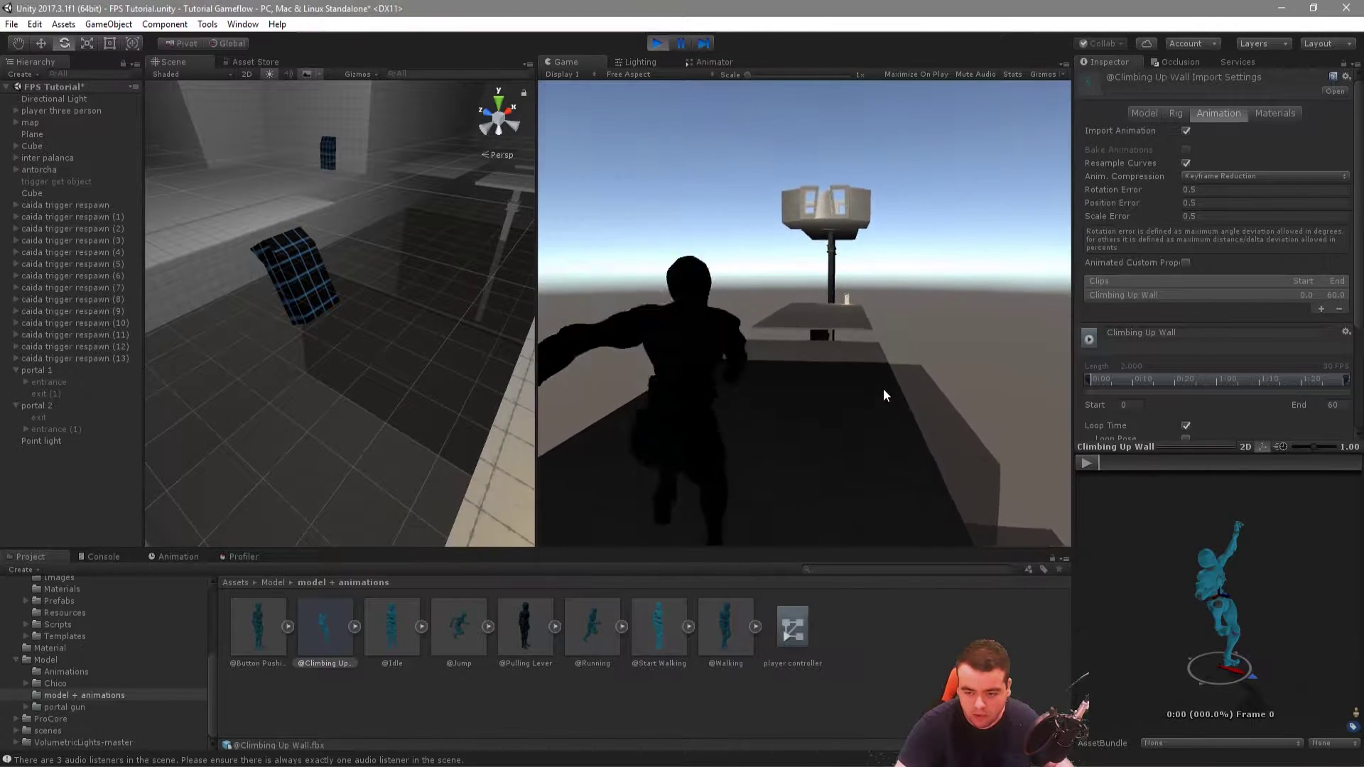
key(w)
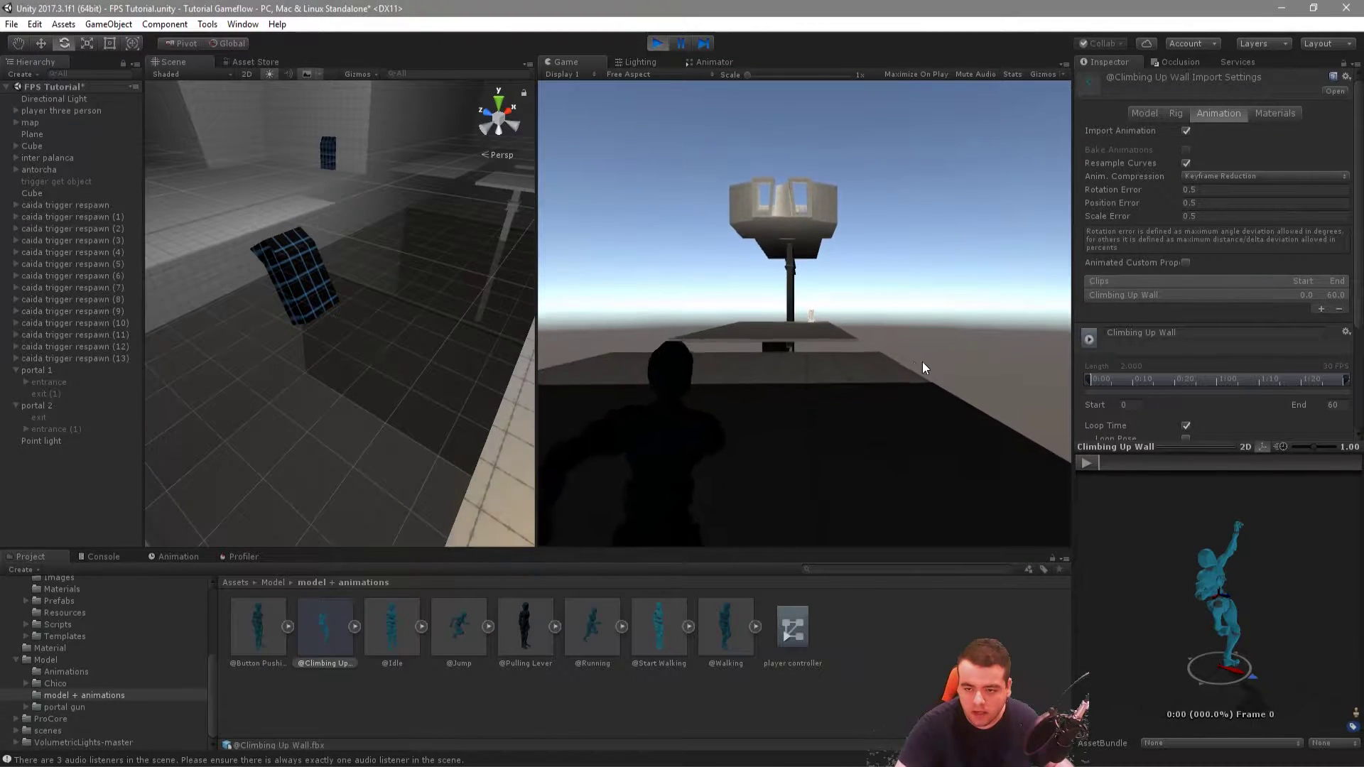
key(w)
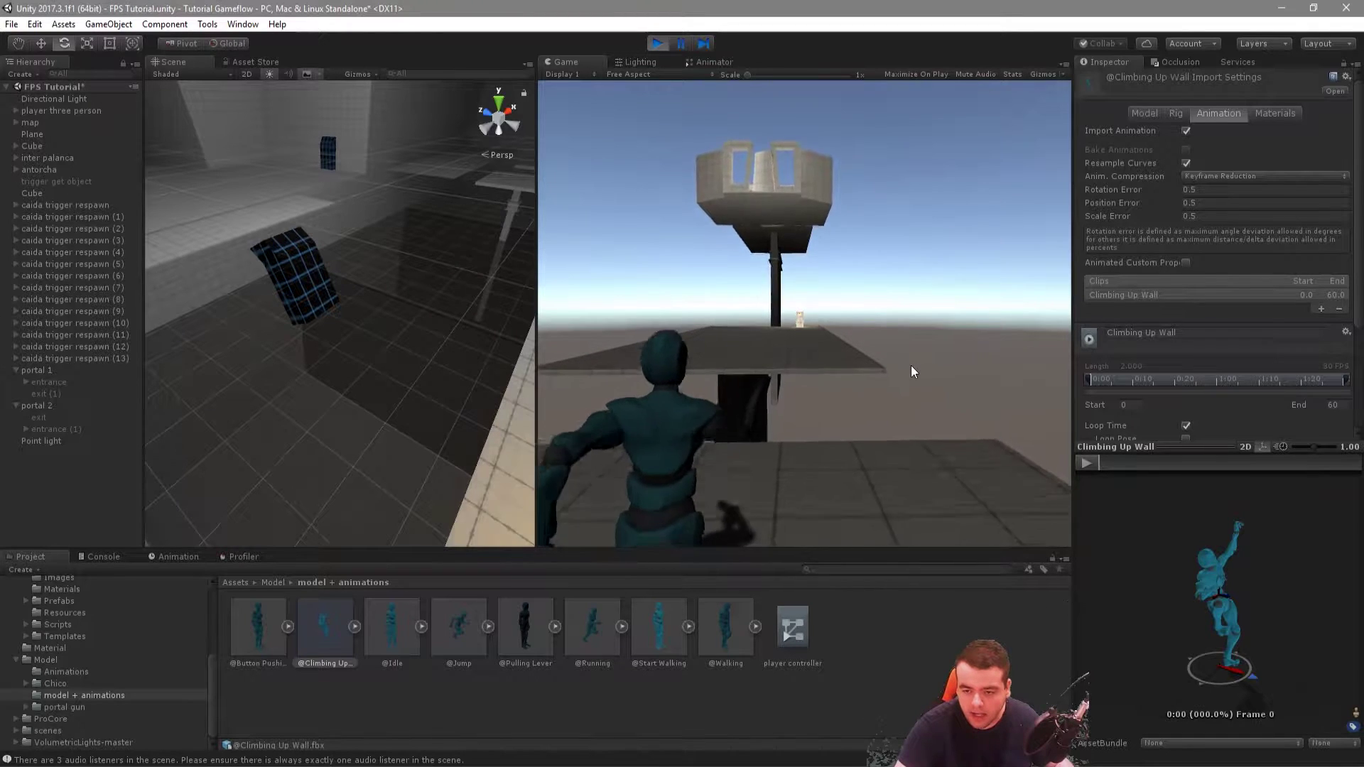
Step: Jump onto the platform, fire two bullets at the glowing tower, then stop Play mode
key(space)
key(w)
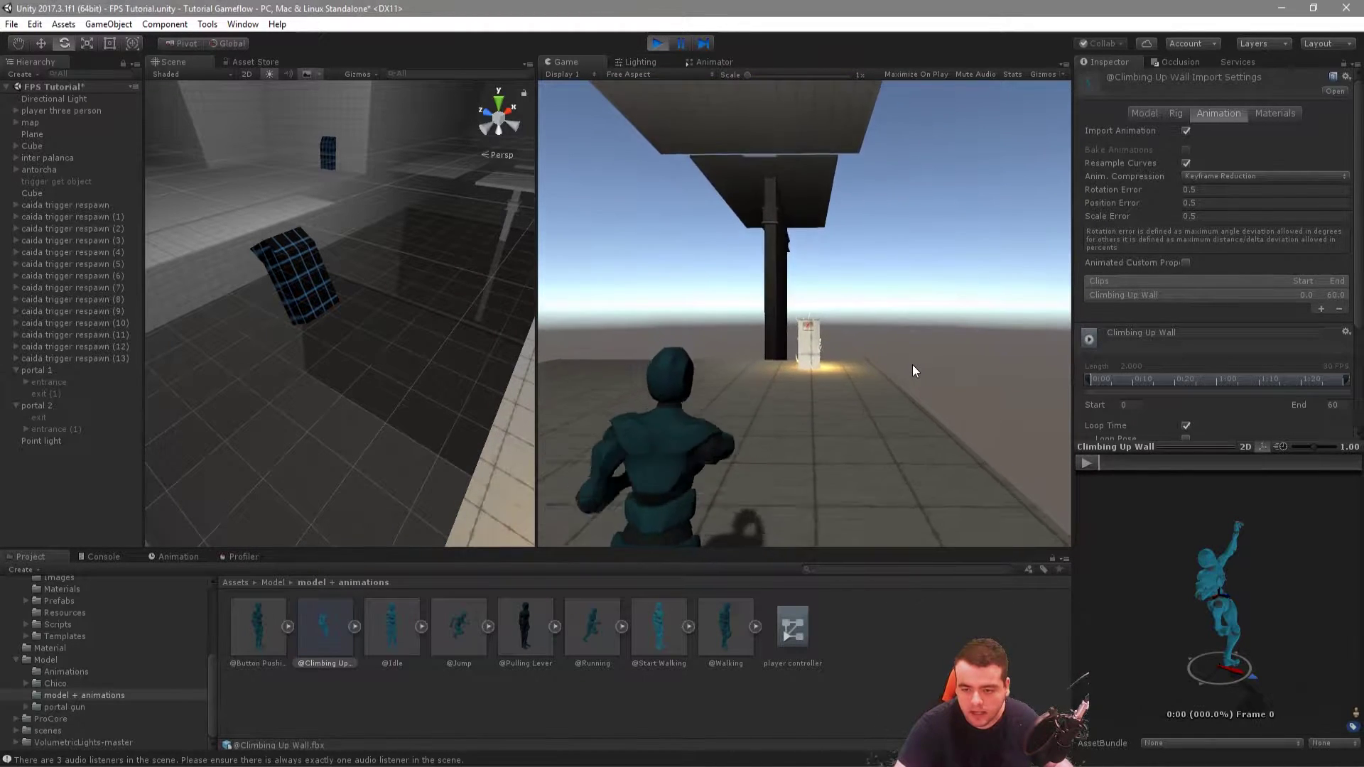
key(w)
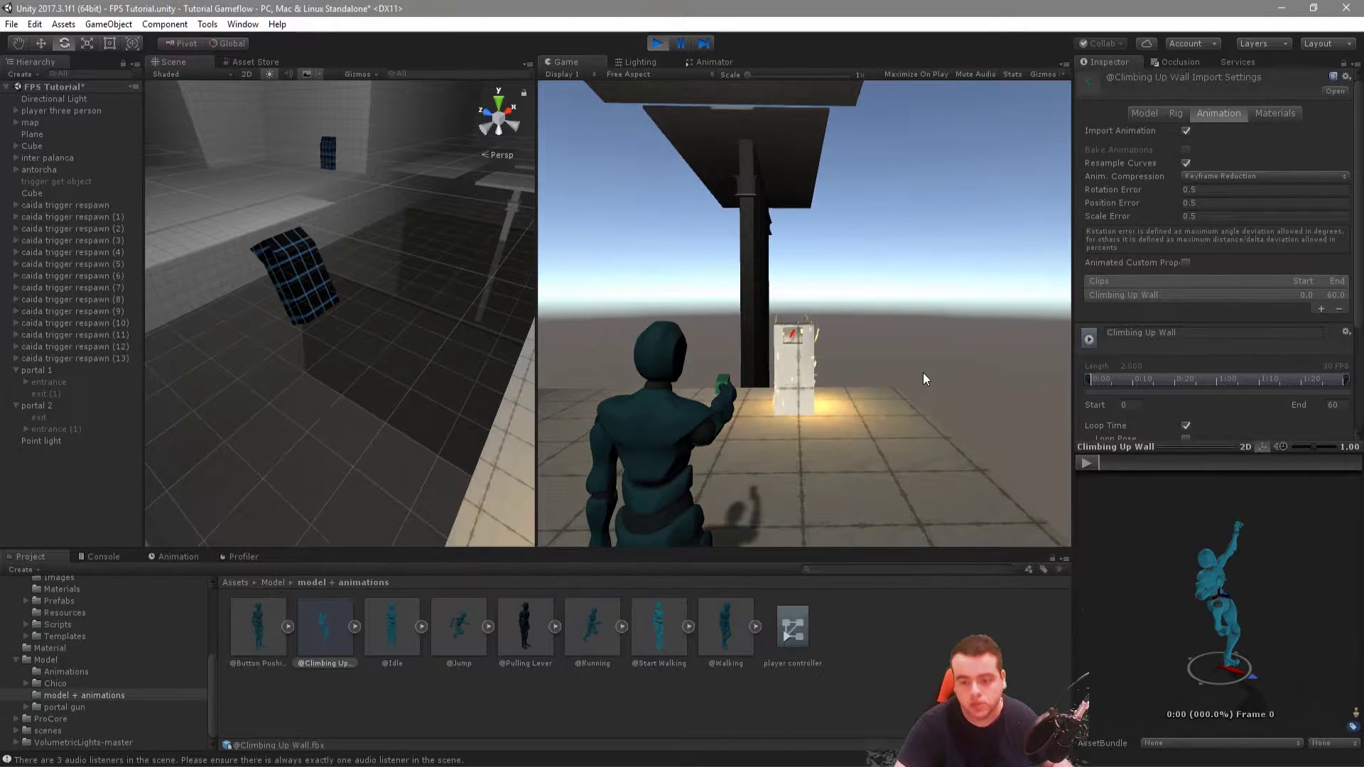
click(939, 386)
click(950, 383)
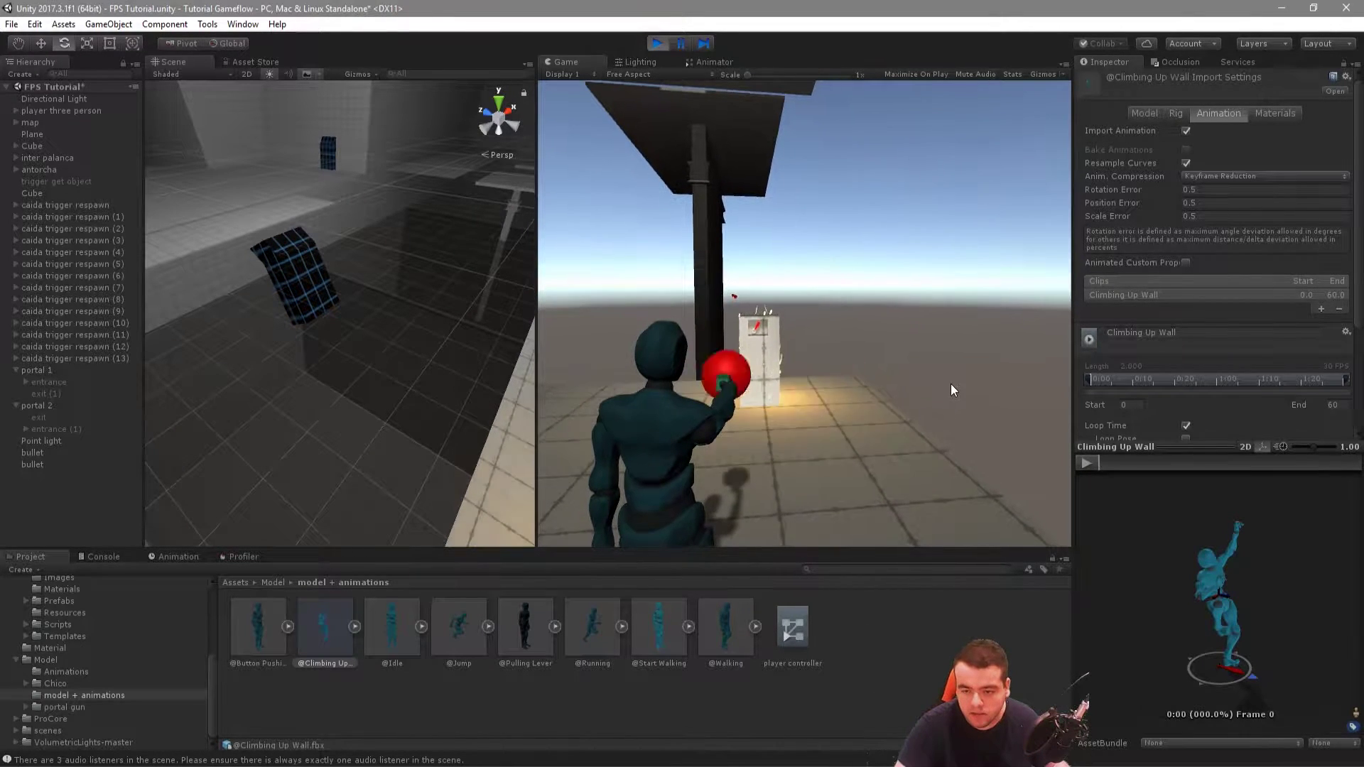
click(649, 42)
mouse_move(403, 247)
right_down()
mouse_move(211, 171)
mouse_move(236, 247)
right_up()
Step: Rotate inter palanca to Y 90°, lift it to 24.47, 1.65 beside the tower, and add a ProBuilder cube
click(343, 383)
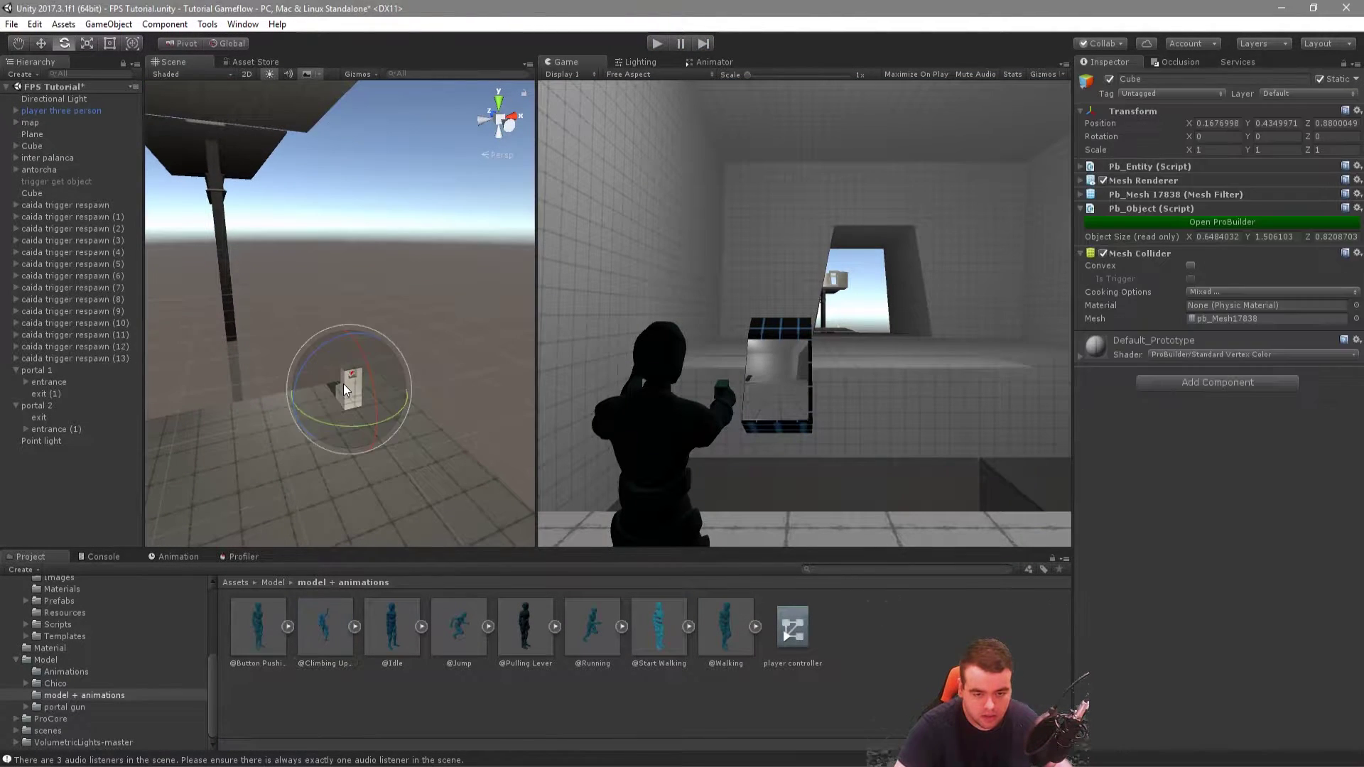
click(41, 159)
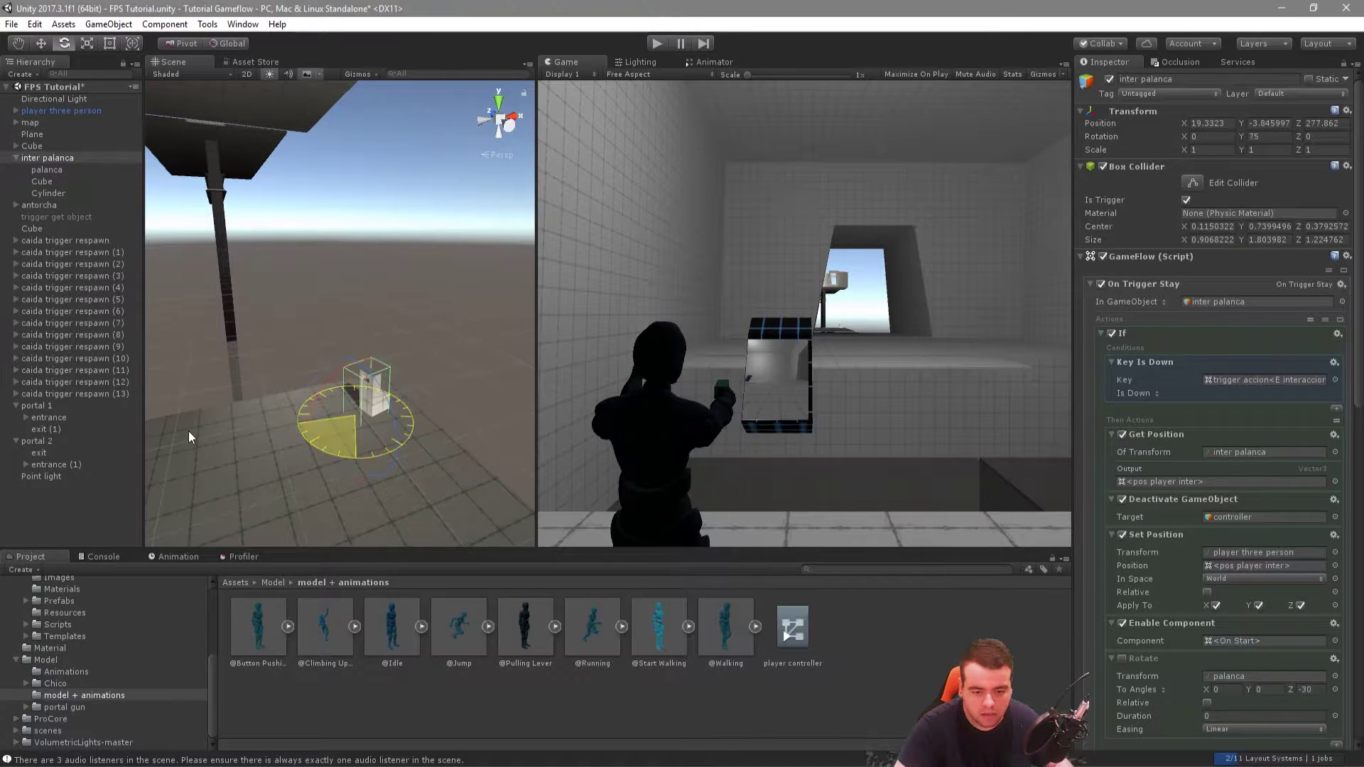
drag(189, 431, 148, 417)
key(w)
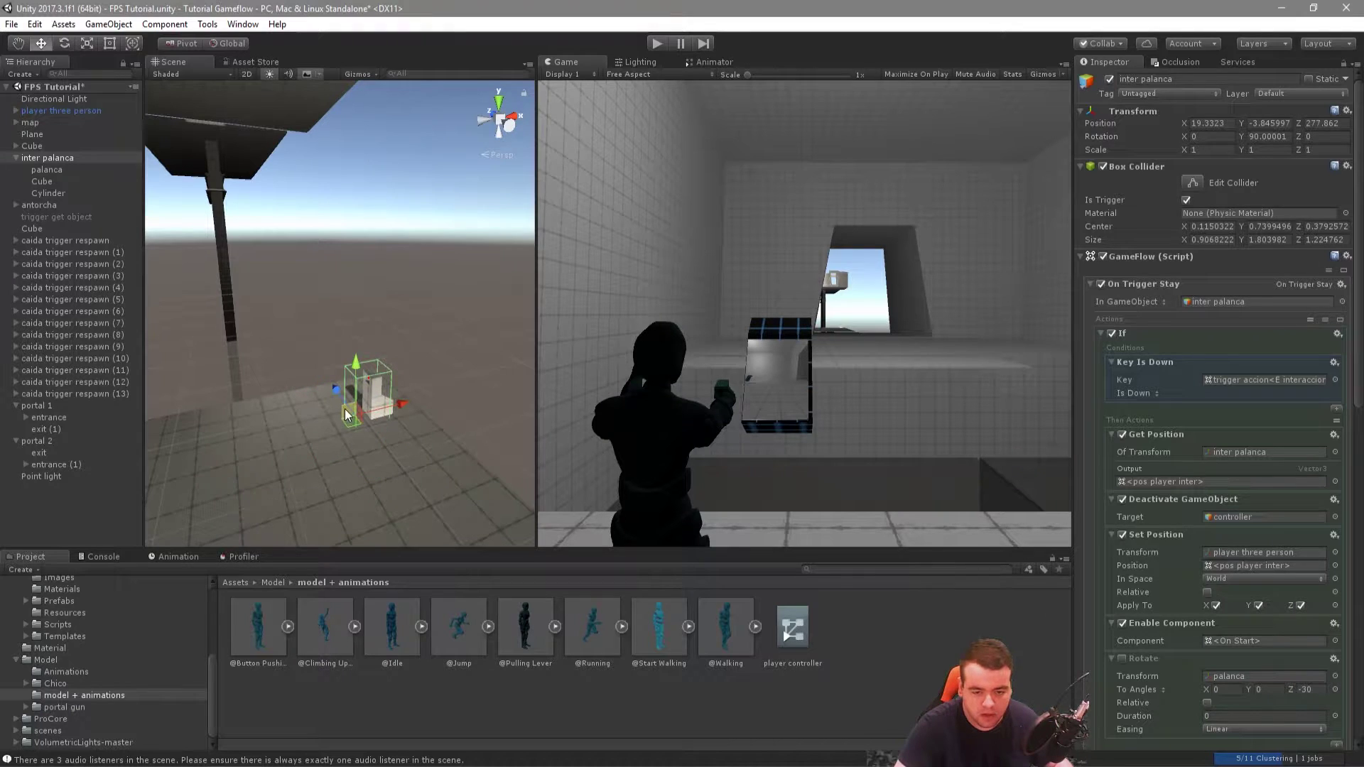
mouse_move(344, 407)
mouse_down()
mouse_move(468, 249)
mouse_move(323, 257)
mouse_up()
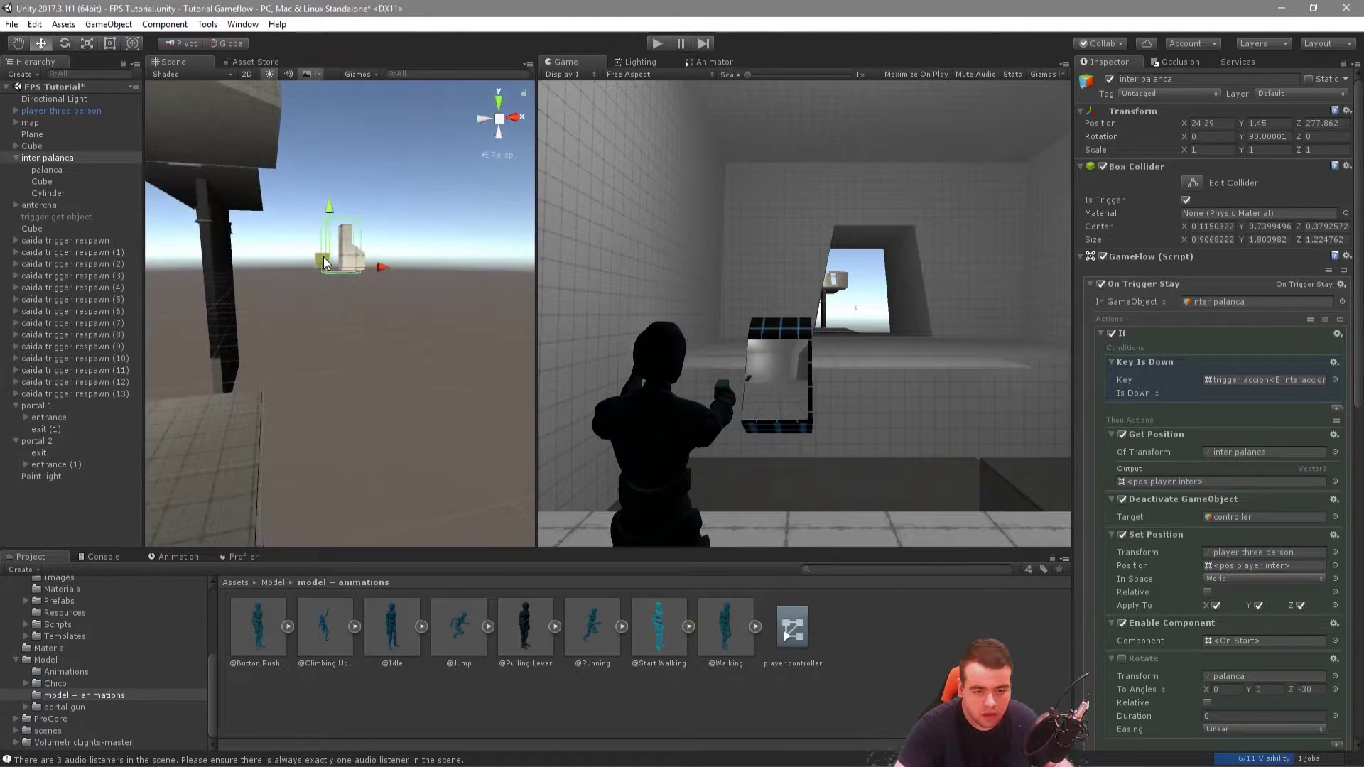
alt+drag(283, 328, 390, 419)
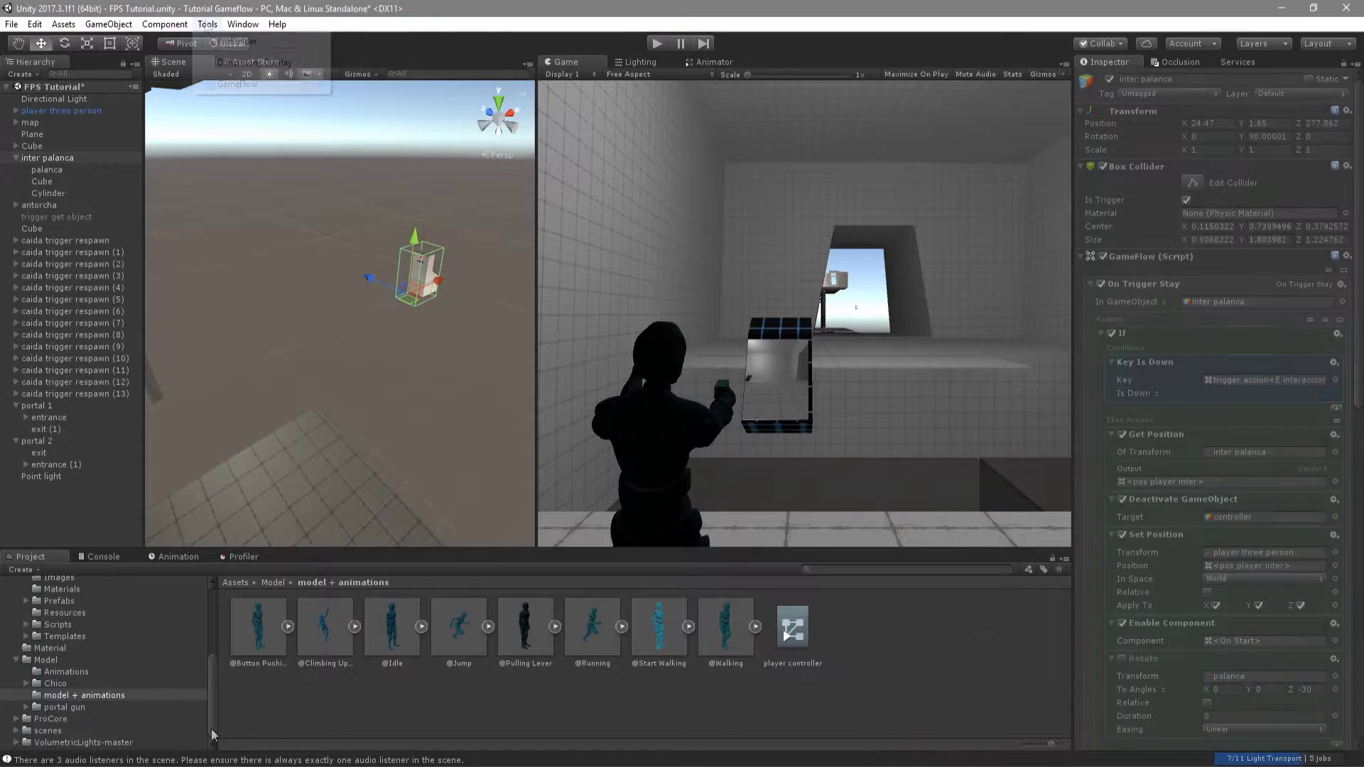
key(ctrl+shift+k)
click(173, 121)
Step: Stretch the new ProBuilder cube's face into a tower and raise its flat top slightly
key(f)
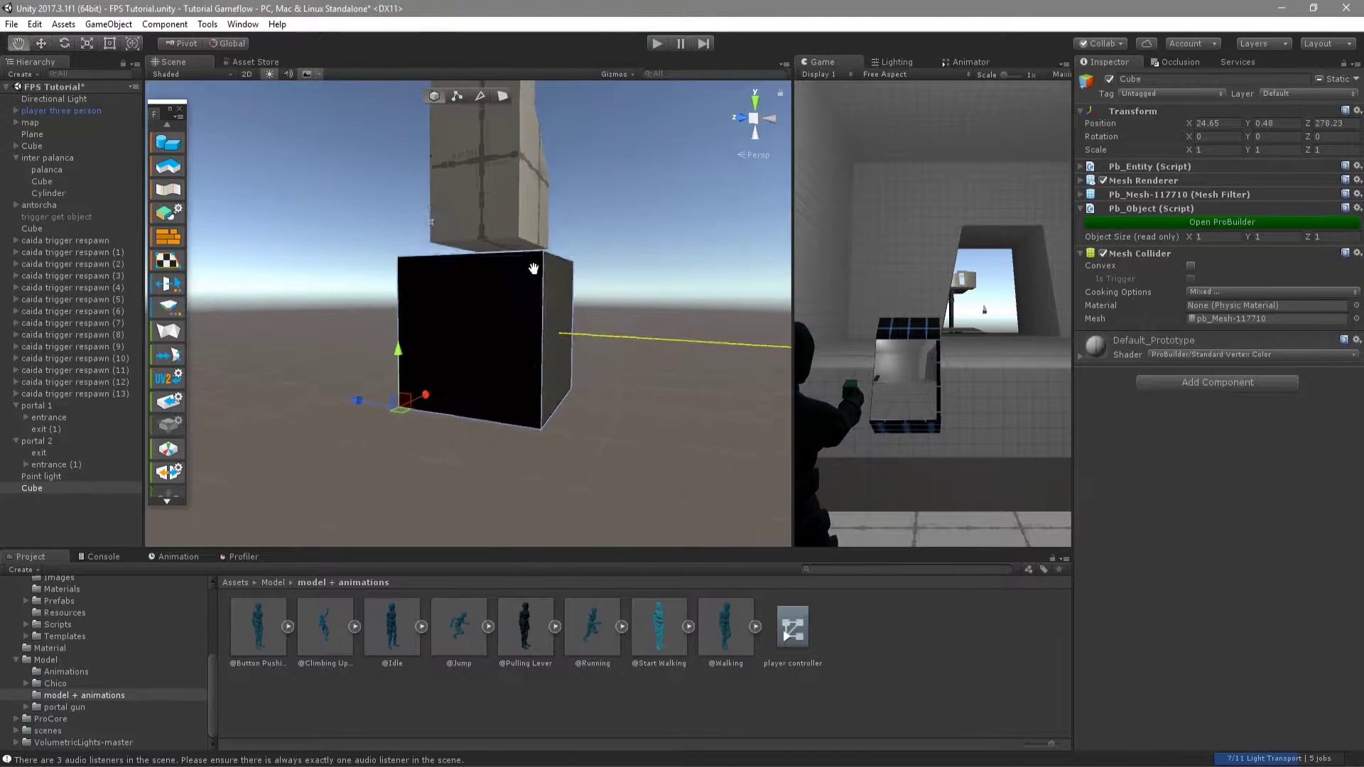
right_drag(487, 322, 527, 162)
key(h)
click(534, 261)
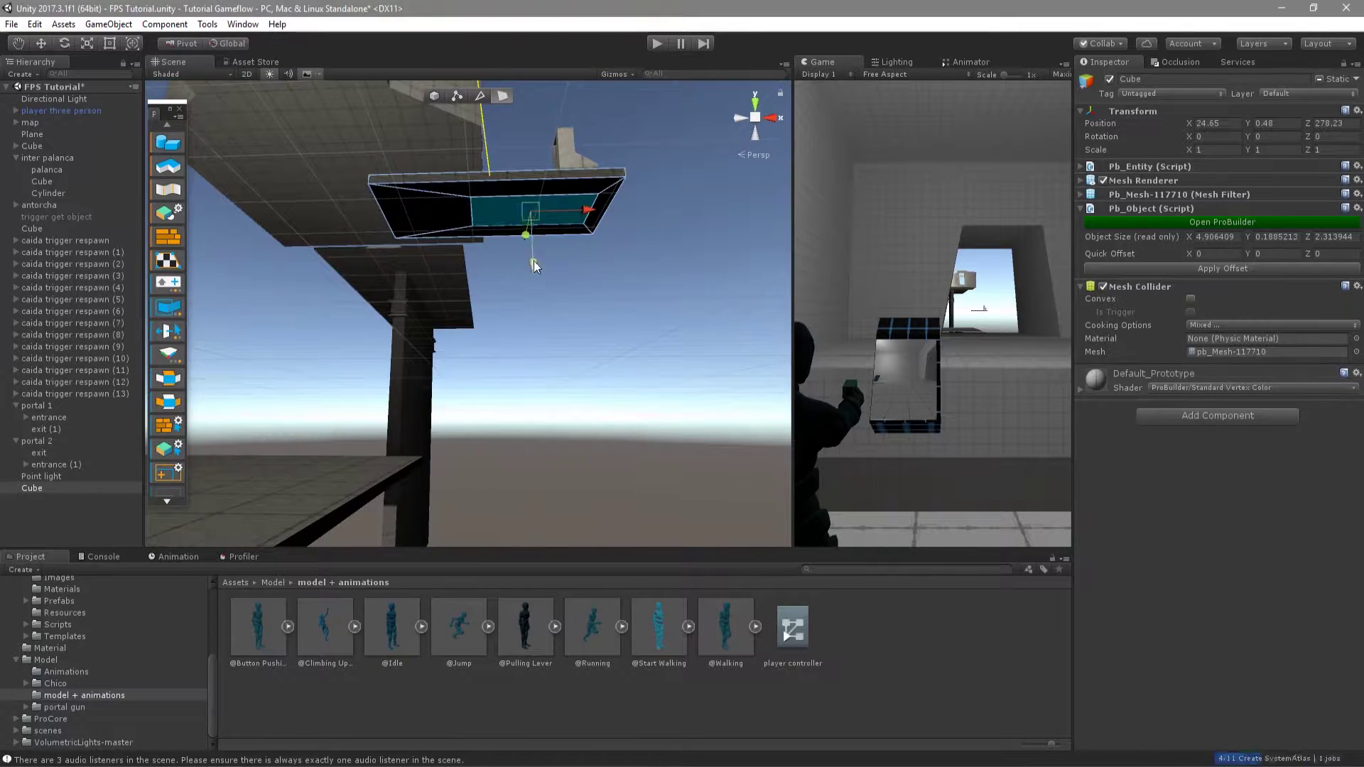
mouse_move(534, 261)
right_down()
mouse_move(420, 399)
mouse_move(548, 436)
right_up()
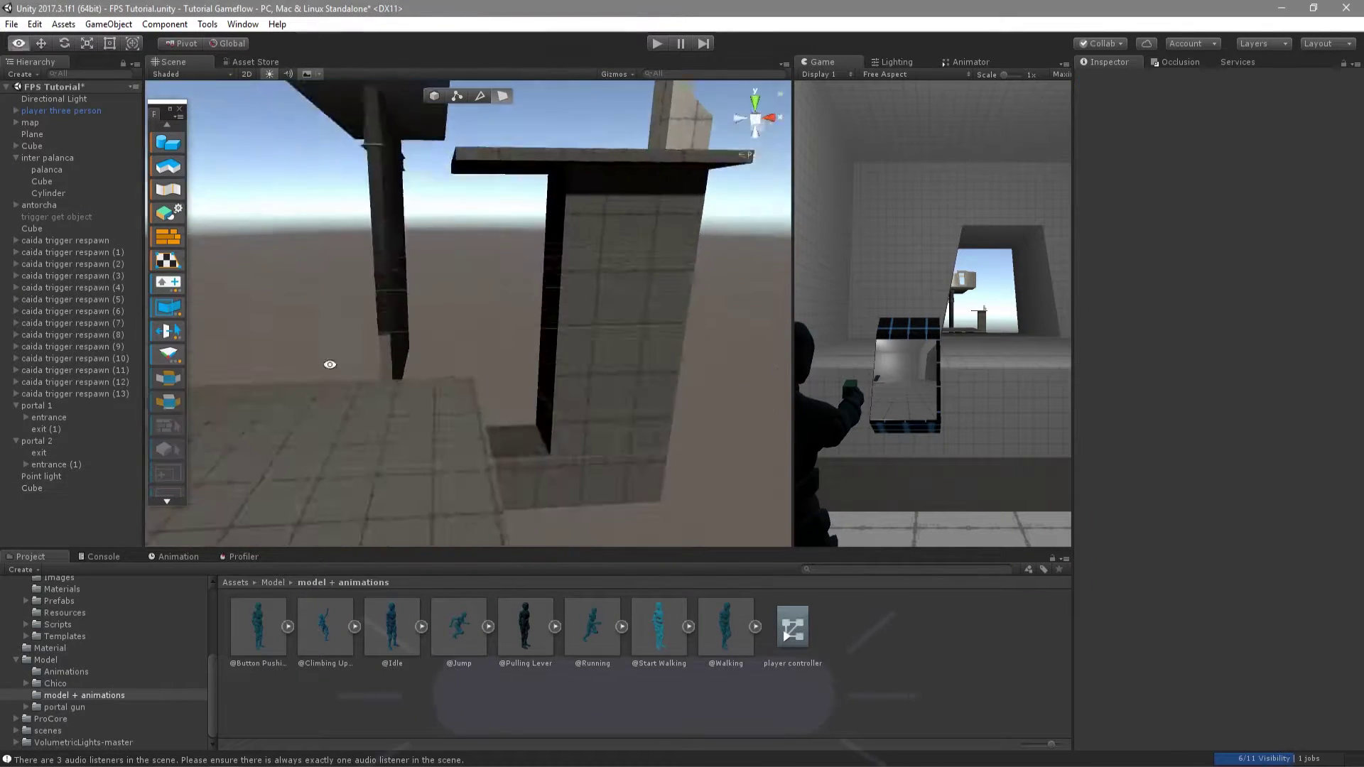
key(h)
right_drag(548, 436, 488, 266)
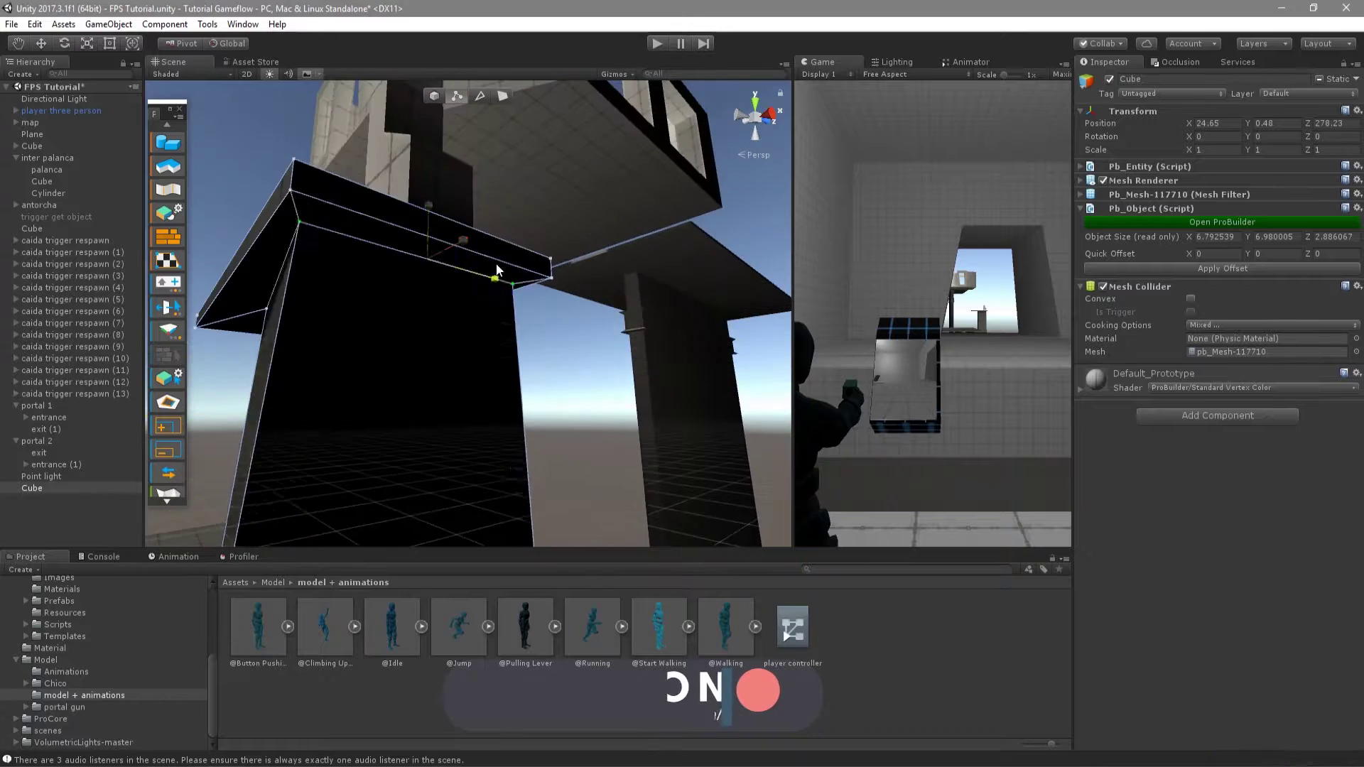
drag(435, 195, 435, 183)
right_drag(436, 183, 447, 403)
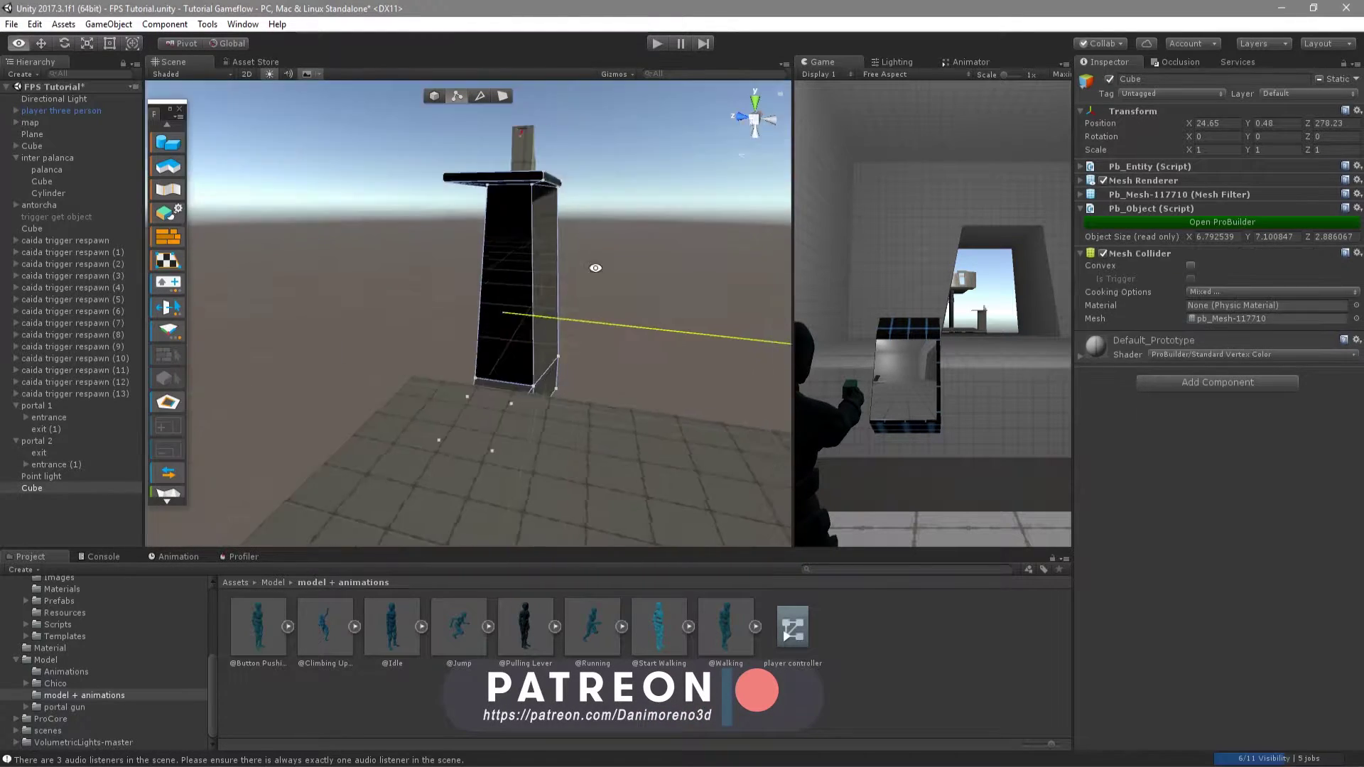
Step: Create a second ProBuilder cube and scale it into a thin, tall 0.16 × 5.48 × 1.27 piece
key(ctrl+k)
mouse_move(457, 298)
right_down()
mouse_move(459, 374)
mouse_move(480, 371)
right_up()
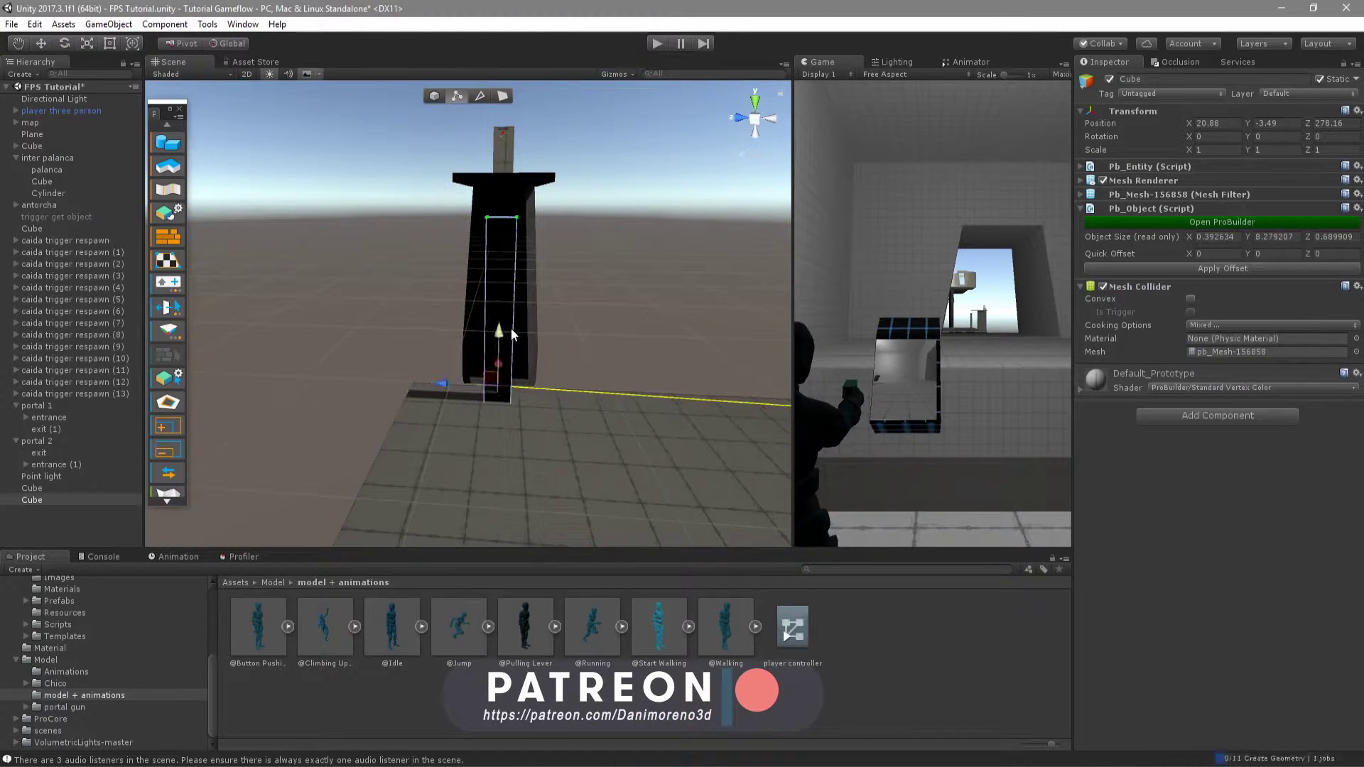
drag(446, 382, 427, 227)
mouse_move(427, 227)
right_down()
mouse_move(577, 172)
mouse_move(483, 113)
right_up()
click(480, 96)
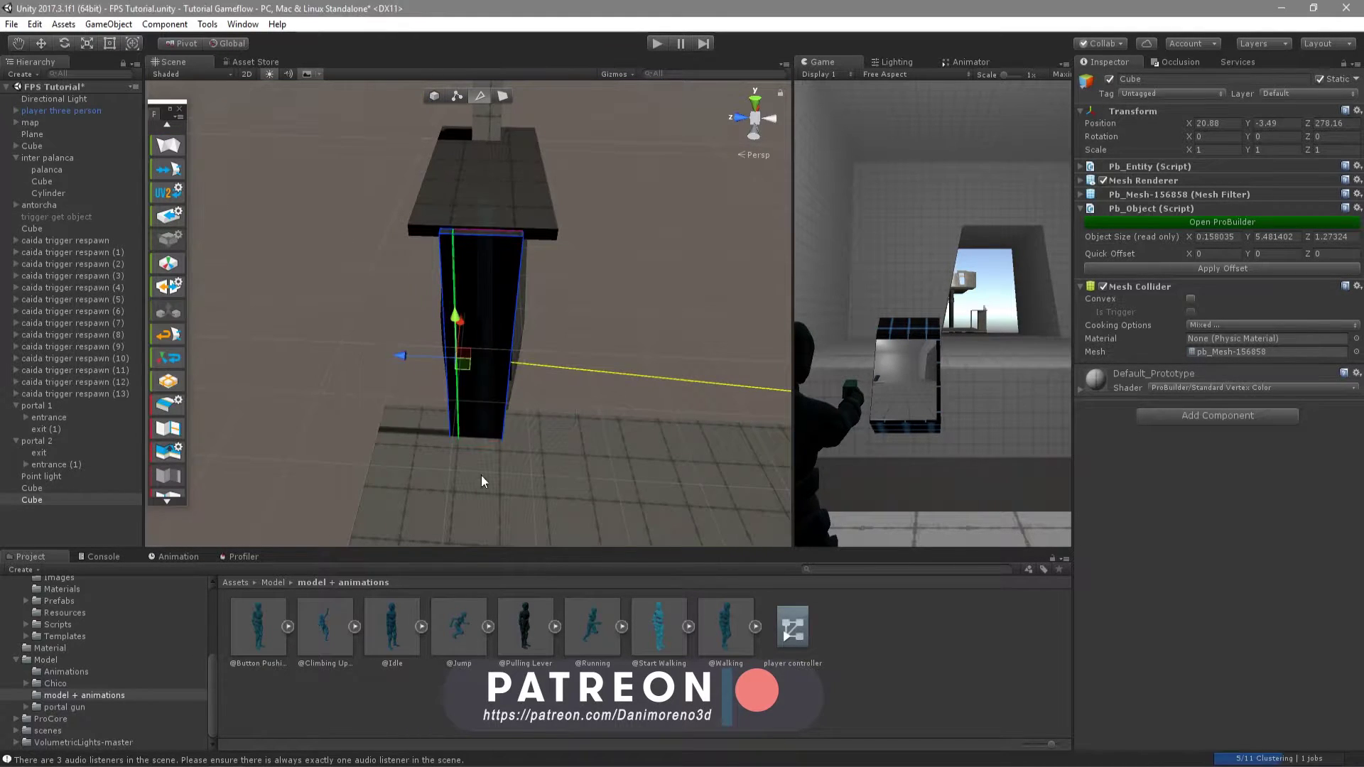
Step: Cut the ladder piece with several horizontal edges using Connect Edges
alt+drag(480, 475, 224, 374)
click(159, 427)
click(159, 427)
click(159, 427)
key(alt+e)
key(alt+e)
key(alt+e)
Step: Select the piece's bottom and top faces and delete them to open the frame
alt+drag(562, 426, 497, 398)
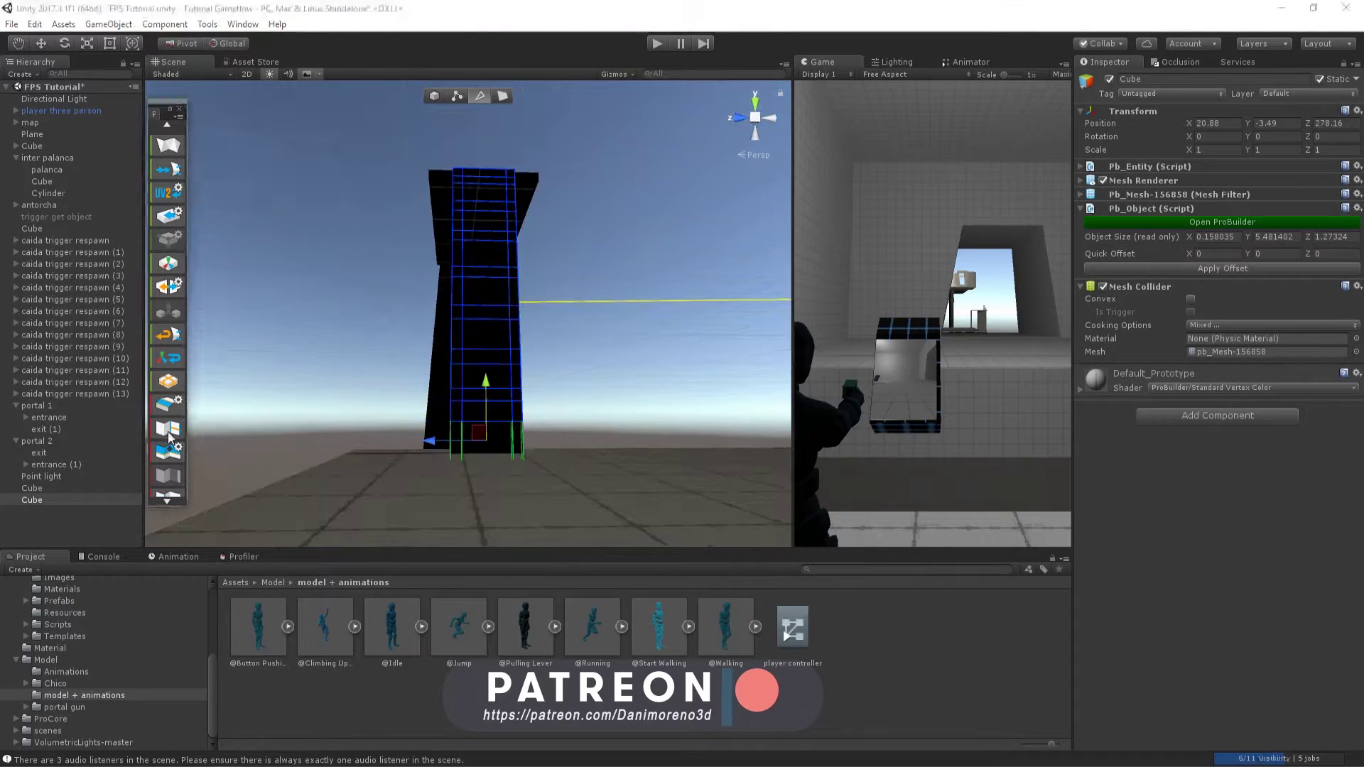
key(h)
click(487, 447)
scroll(487, 448, up, 3)
shift+click(461, 262)
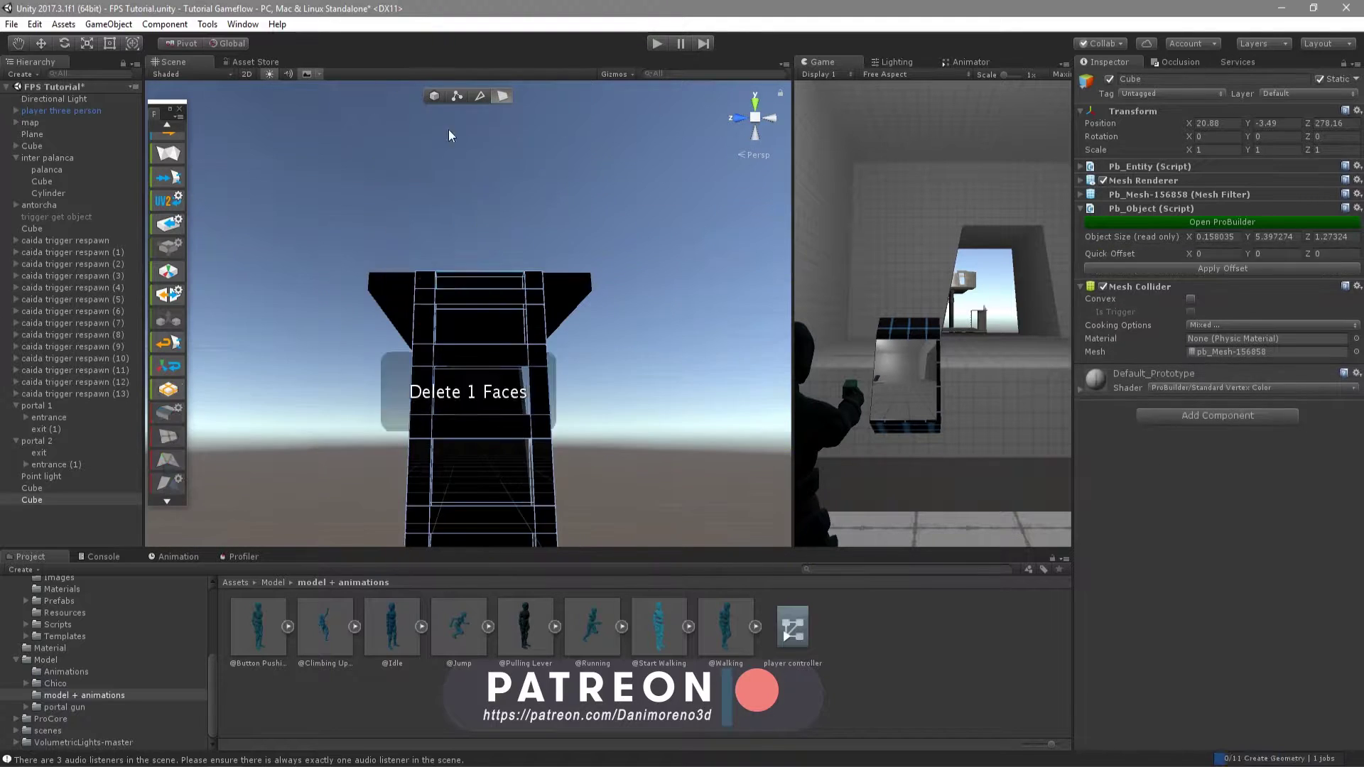
alt+drag(461, 262, 466, 246)
key(BackSpace)
scroll(453, 308, up, 5)
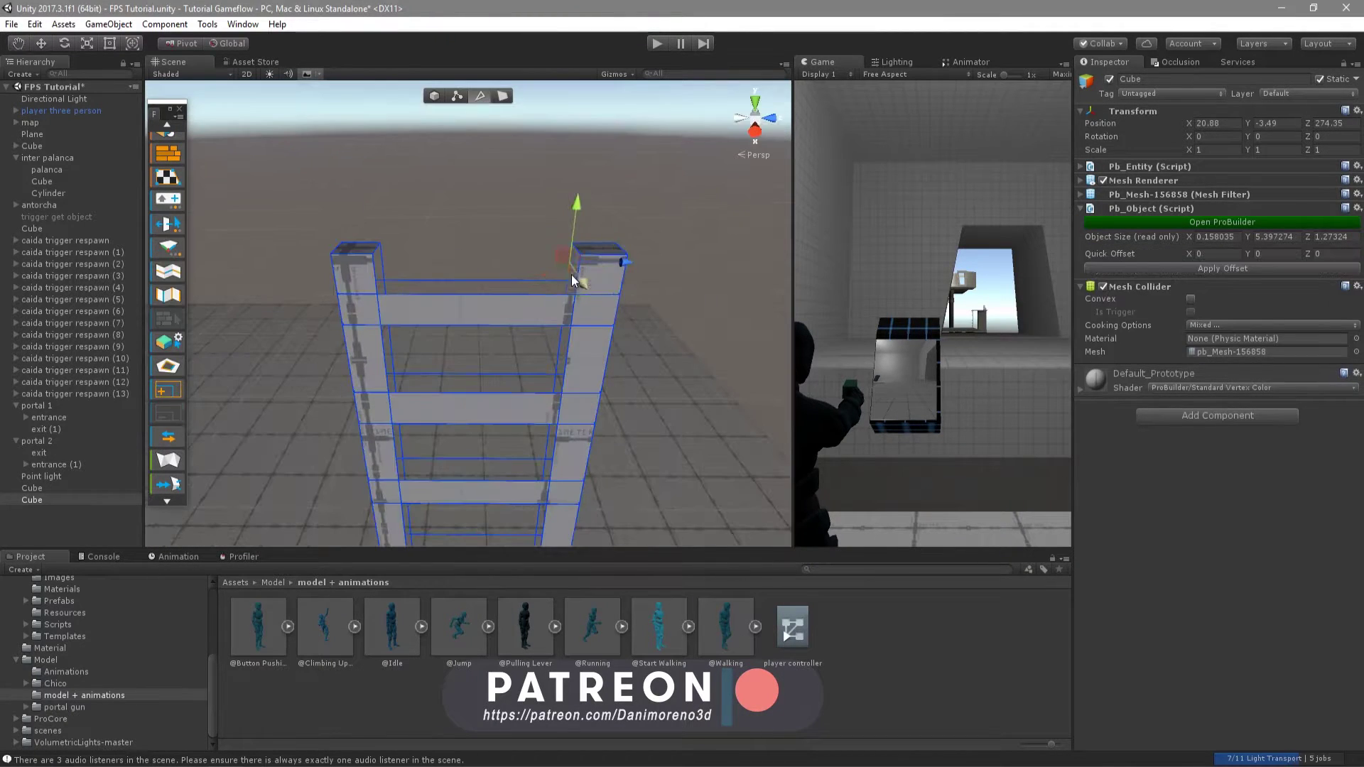
scroll(568, 261, up, 3)
Step: Bridge opposite edges of the opening to form rungs between the side rails
key(h)
click(471, 360)
alt+drag(471, 361, 608, 263)
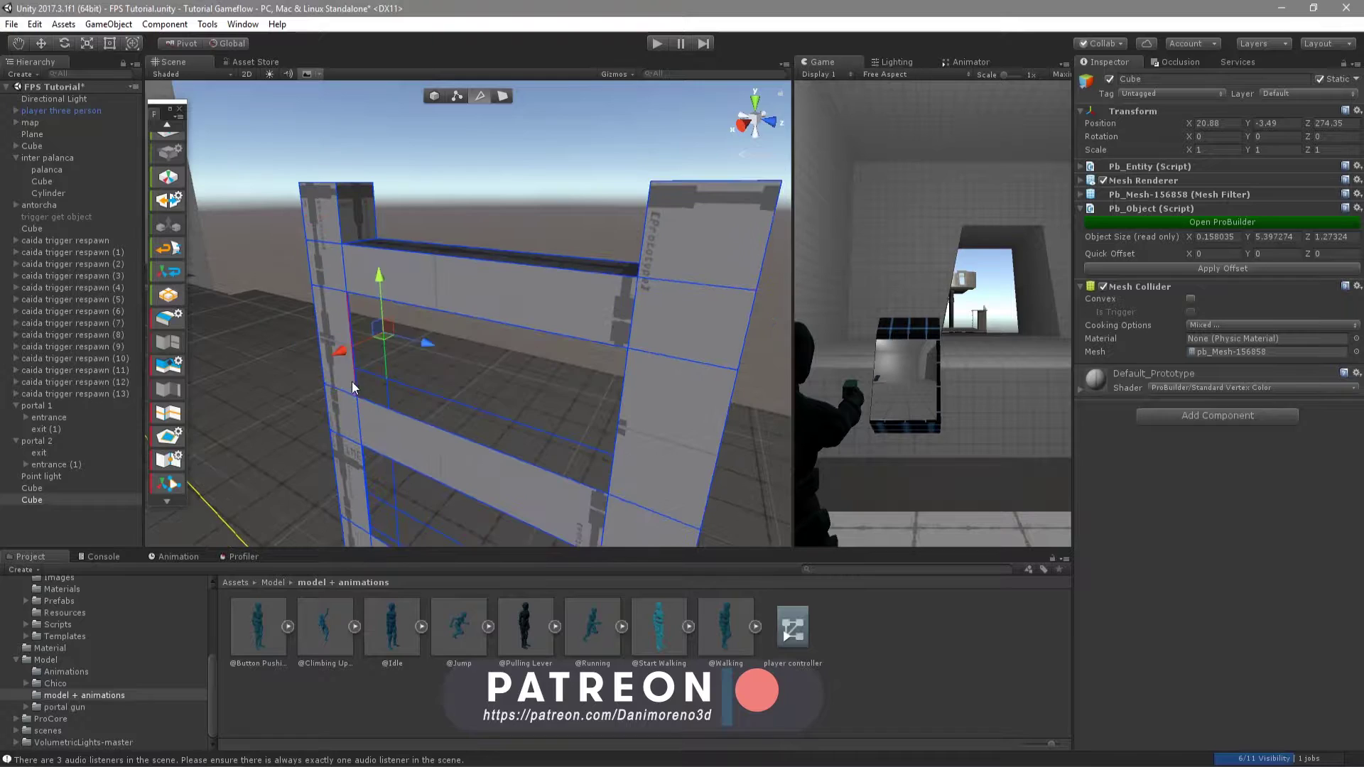
click(174, 344)
mouse_move(456, 343)
alt+mouse_down()
mouse_move(368, 352)
mouse_move(405, 343)
alt+mouse_up()
key(h)
key(h)
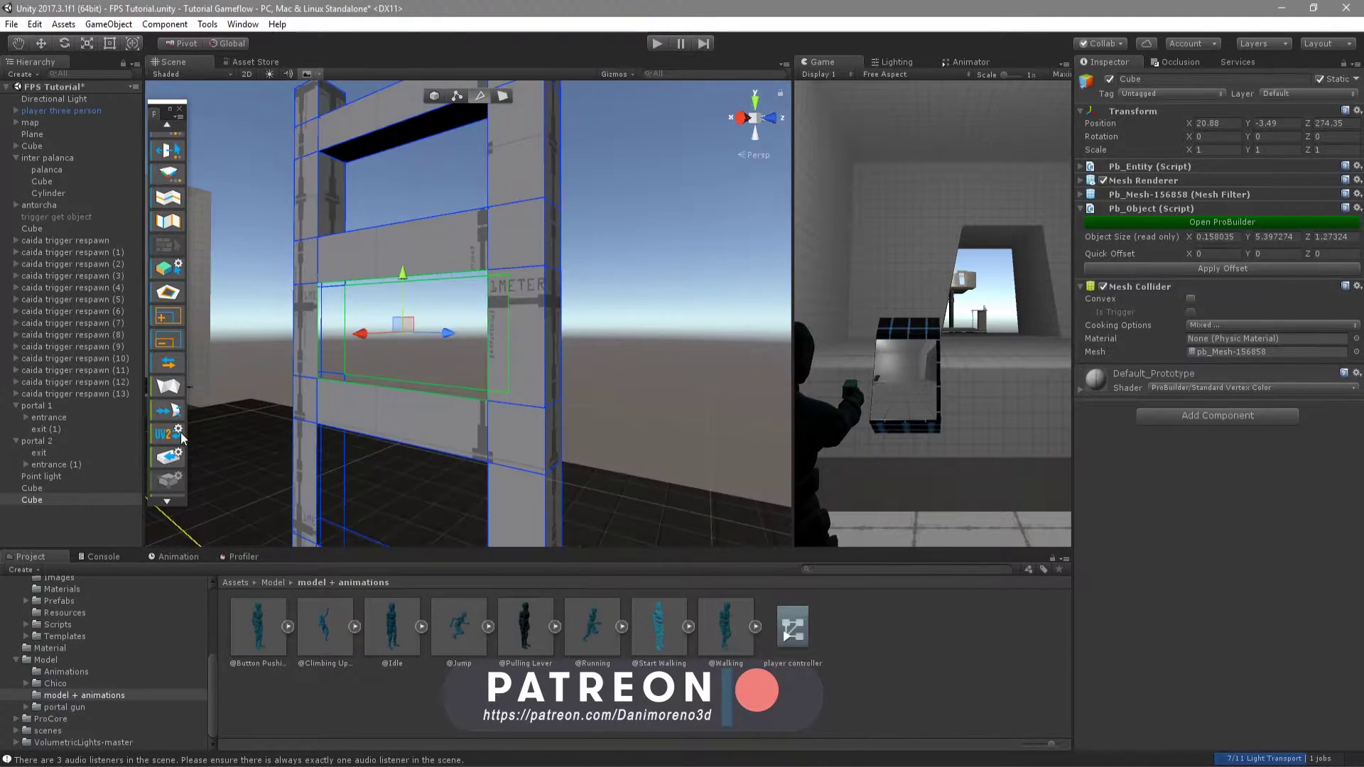
scroll(411, 344, up, 5)
scroll(410, 344, down, 5)
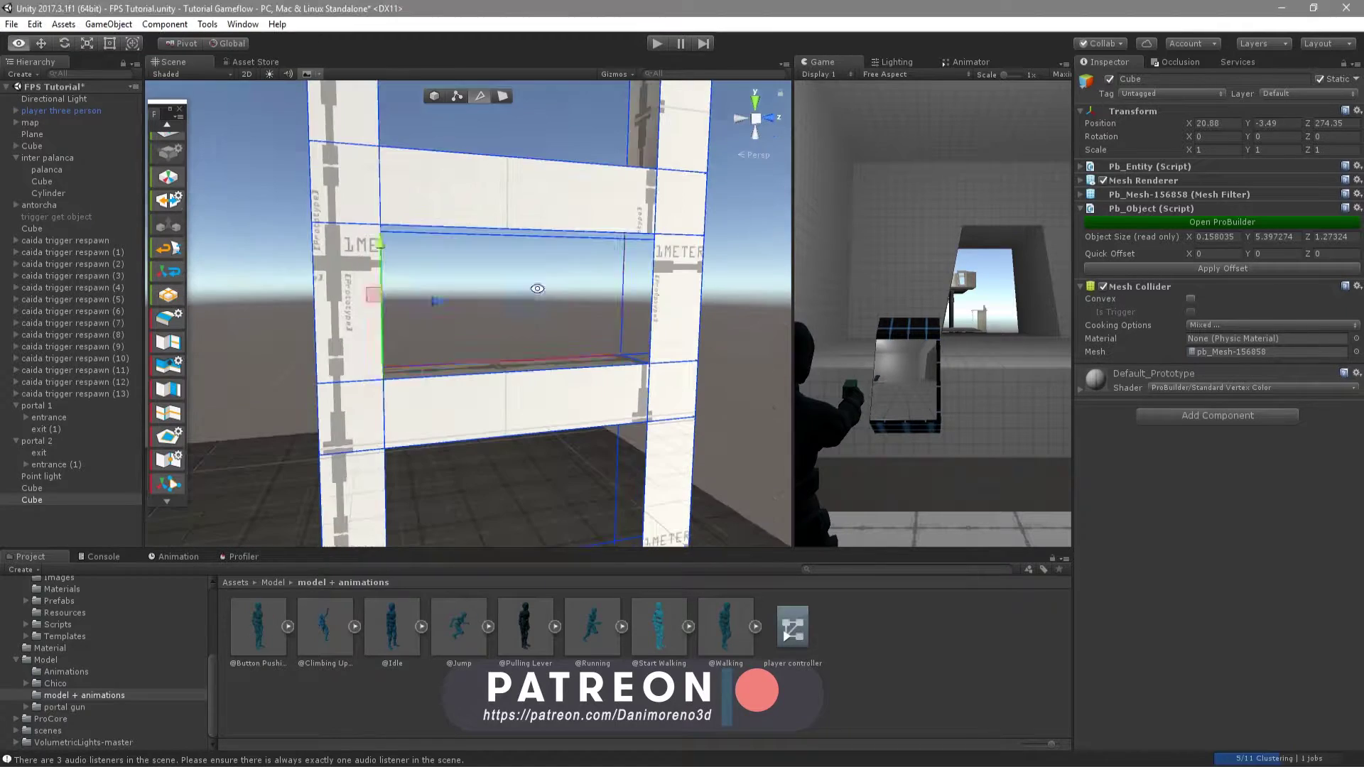
click(463, 238)
click(175, 392)
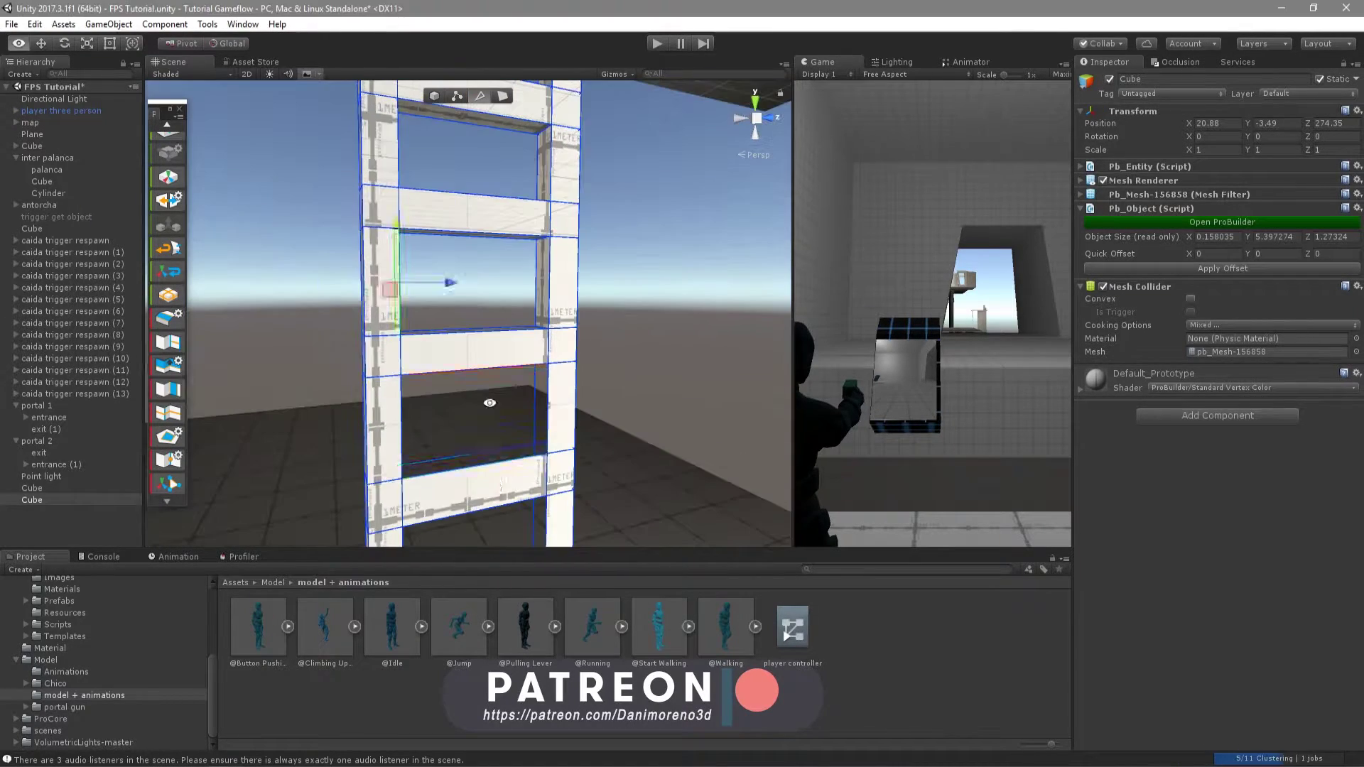
mouse_move(353, 382)
alt+mouse_down()
mouse_move(481, 369)
mouse_move(624, 479)
mouse_move(509, 243)
alt+mouse_up()
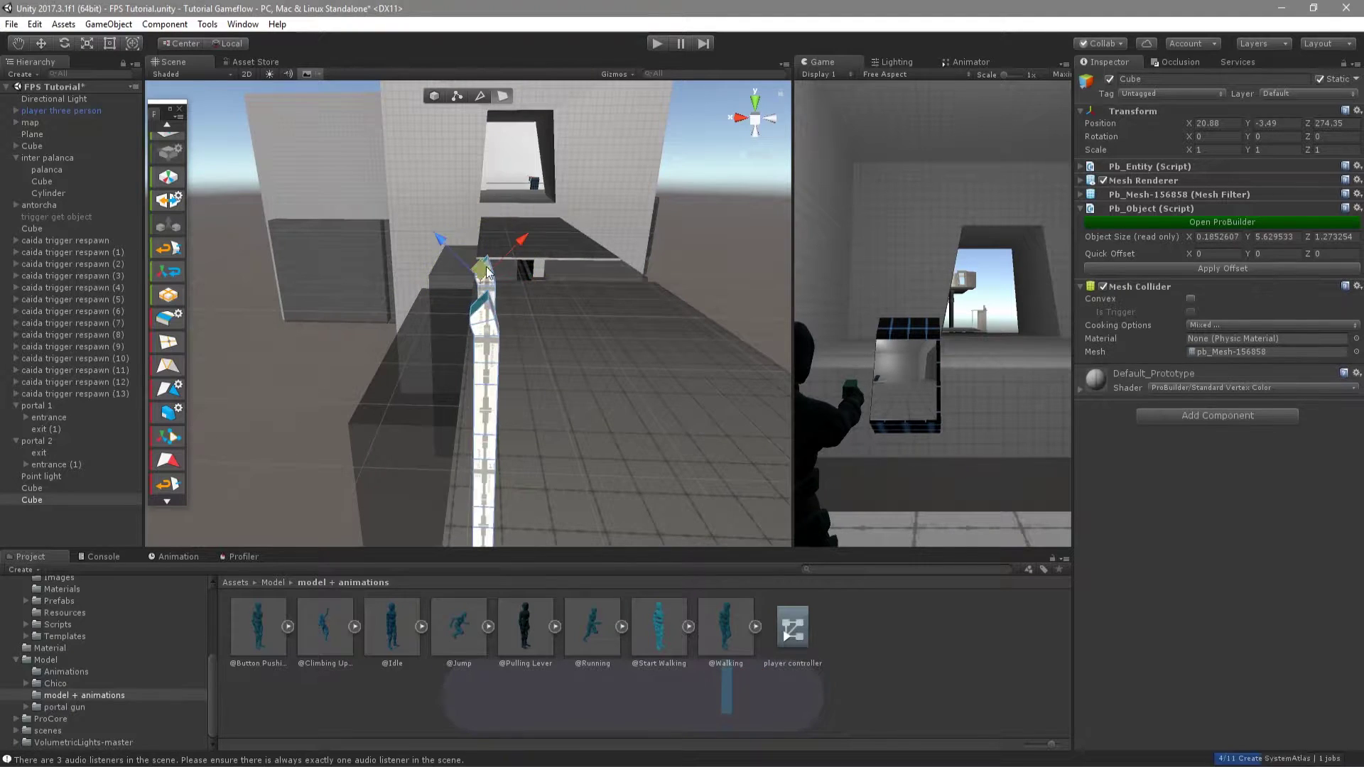
Step: Inspect the finished ladder from level, top and floor views with nothing selected
alt+drag(402, 274, 316, 376)
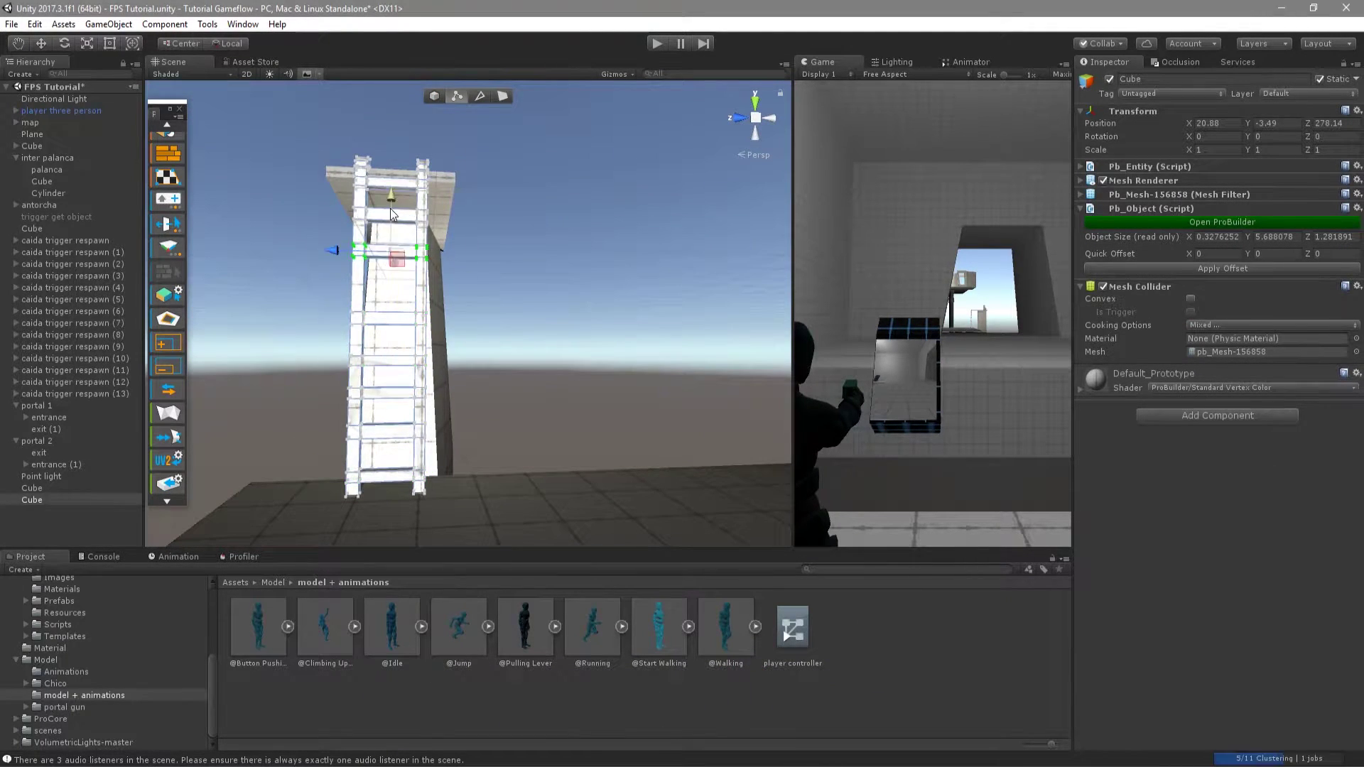
mouse_move(390, 207)
alt+mouse_down()
mouse_move(510, 270)
mouse_move(458, 365)
alt+mouse_up()
mouse_move(514, 485)
alt+mouse_down()
mouse_move(527, 290)
mouse_move(625, 391)
mouse_move(520, 363)
alt+mouse_up()
click(380, 694)
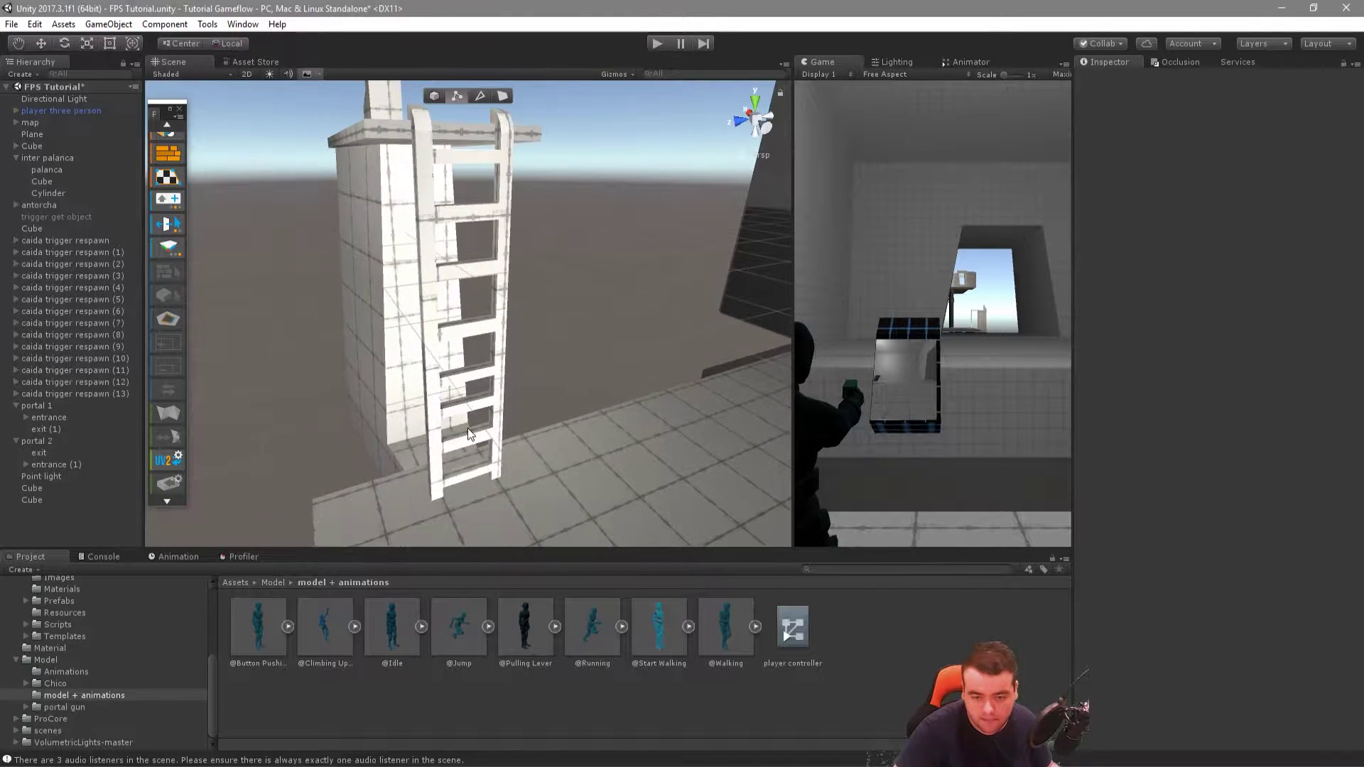
alt+drag(467, 427, 660, 389)
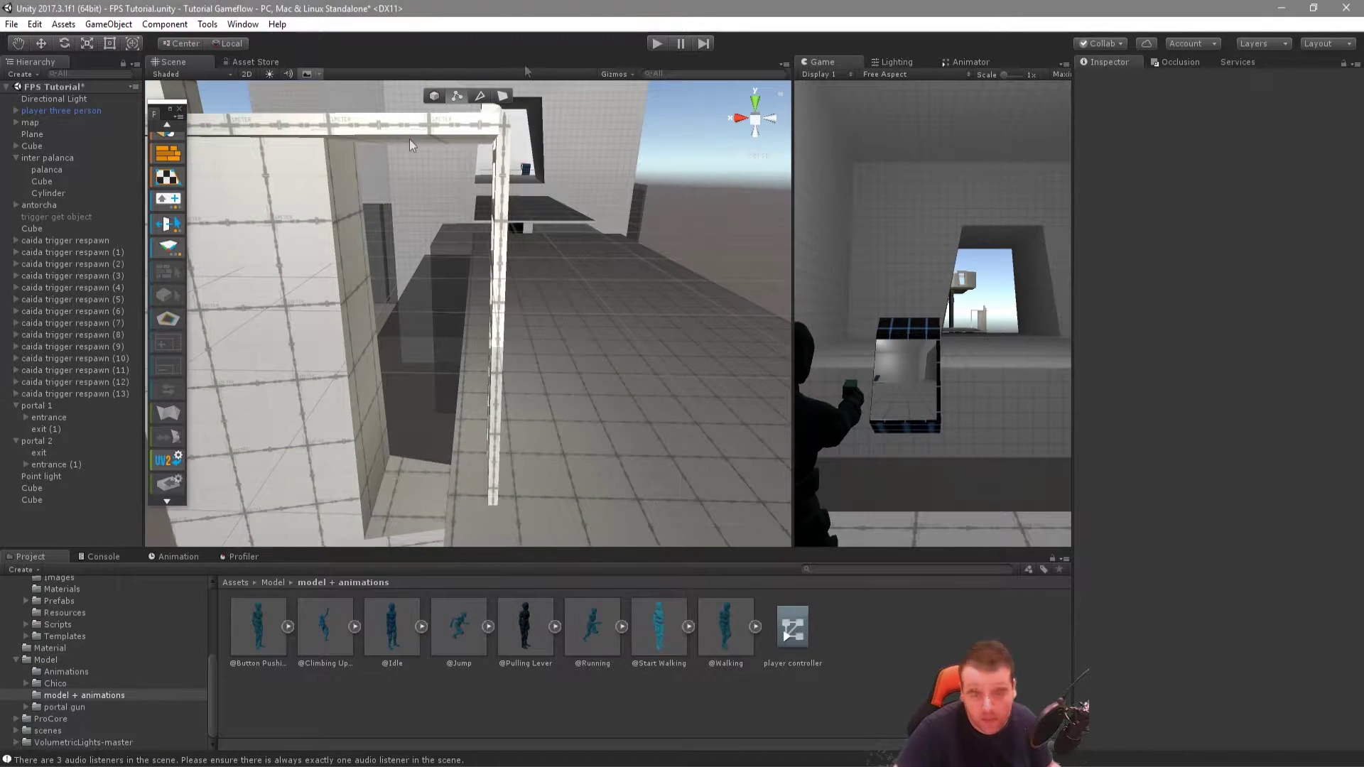
Step: Rename the tower block to 'suport palanca'
alt+drag(542, 308, 415, 410)
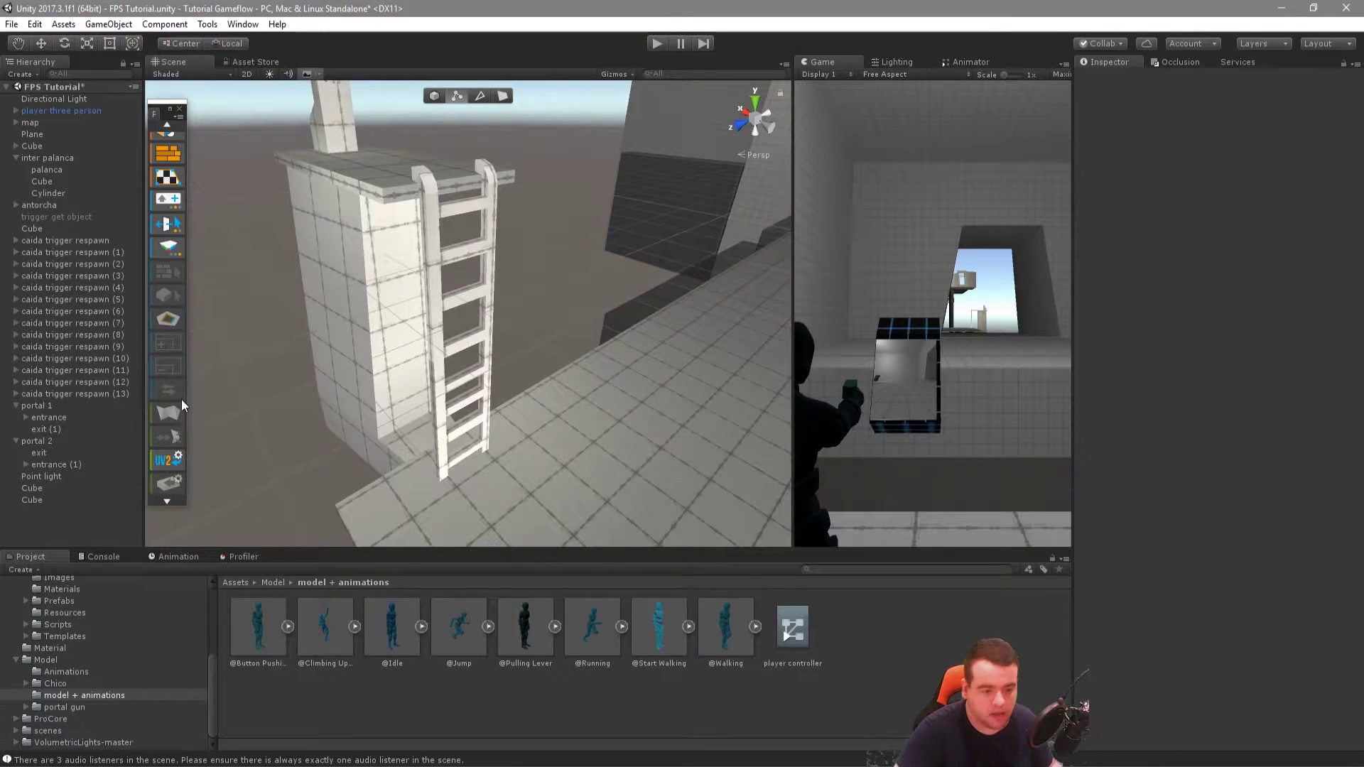
click(27, 489)
right_click(35, 488)
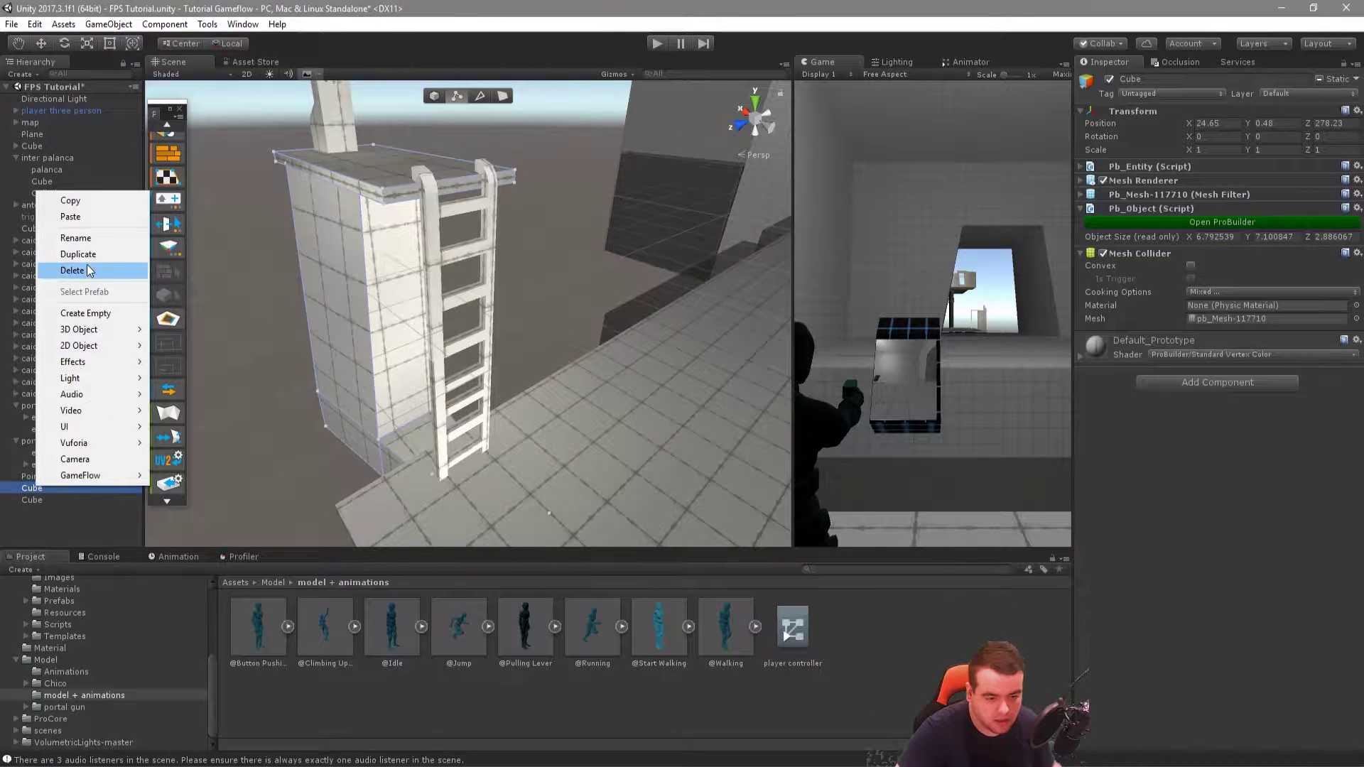
click(75, 239)
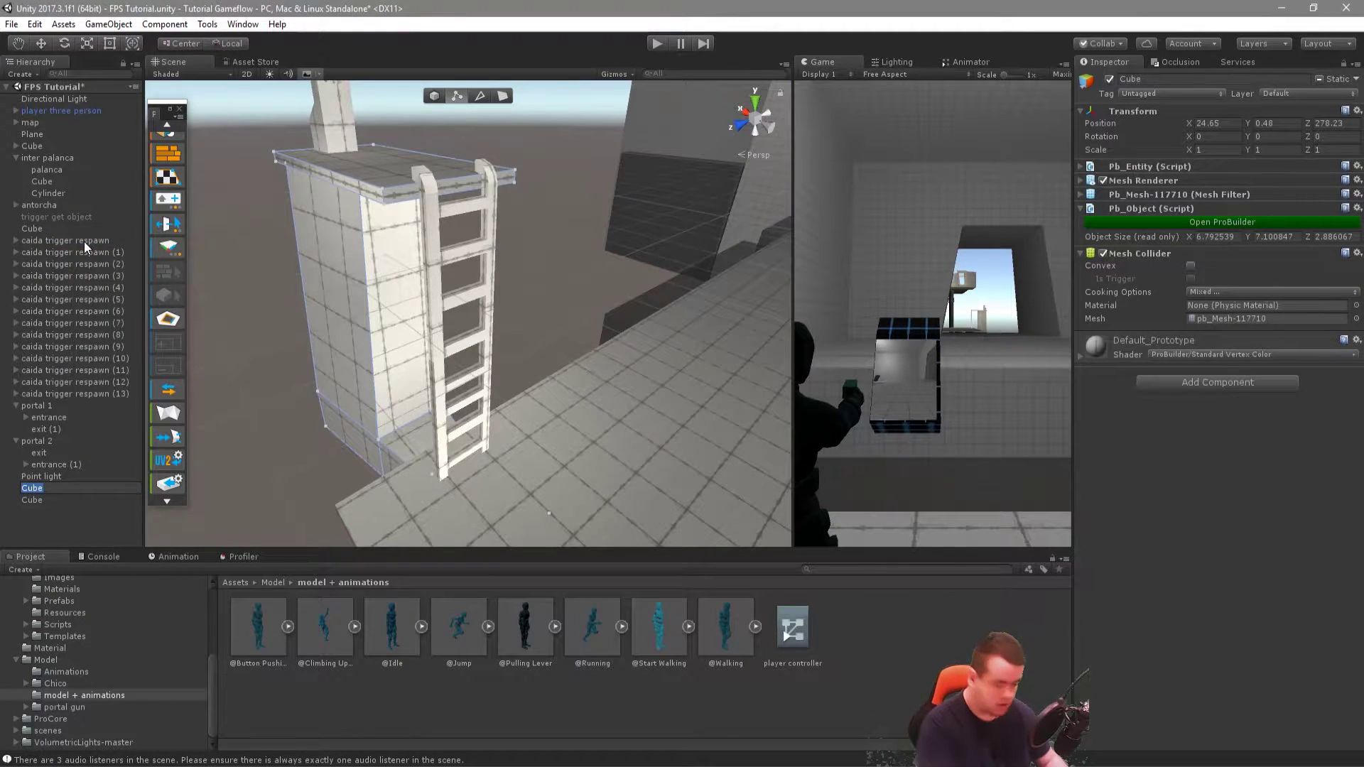
click(80, 488)
text(soport palanca)
key(Return)
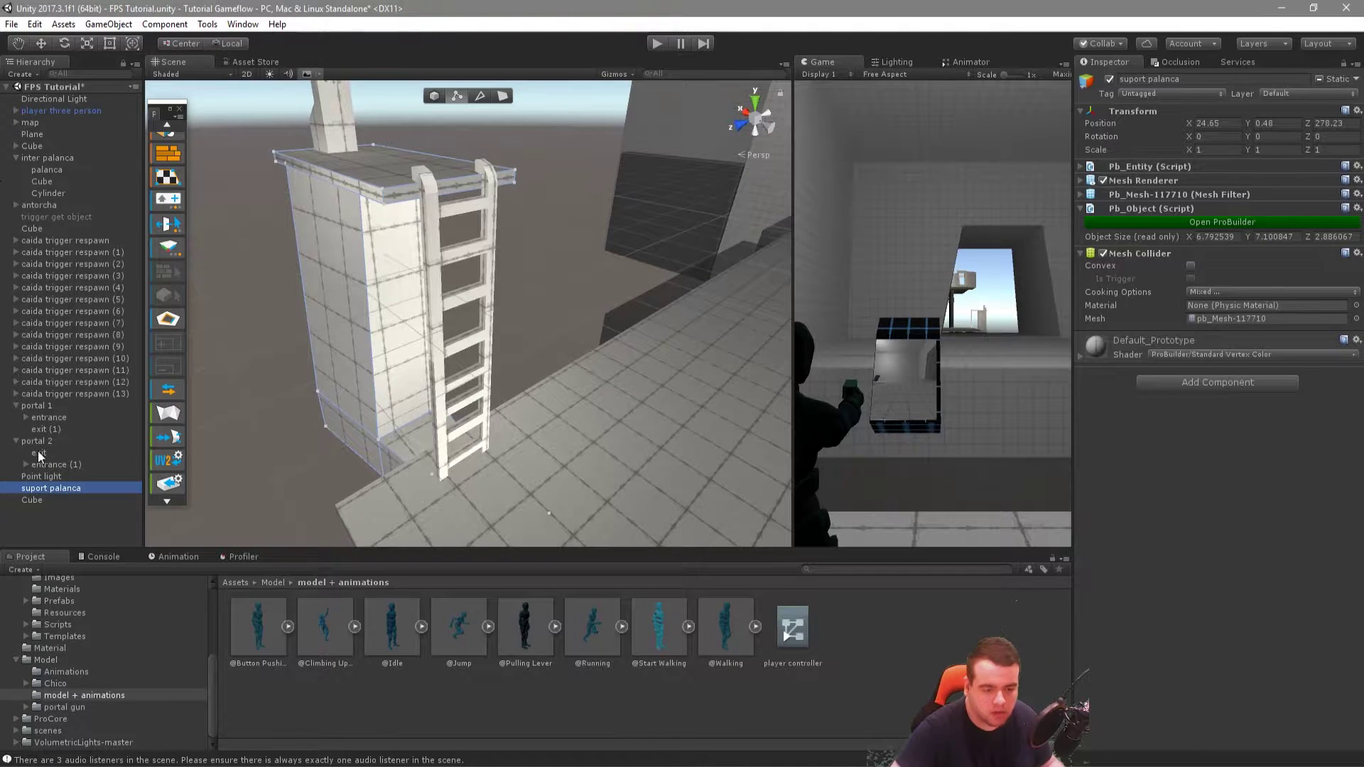
Step: Rename the ladder object to 'escalera', return ProBuilder to Object mode and close its toolbar
click(36, 505)
click(45, 500)
click(44, 497)
text(era)
key(Return)
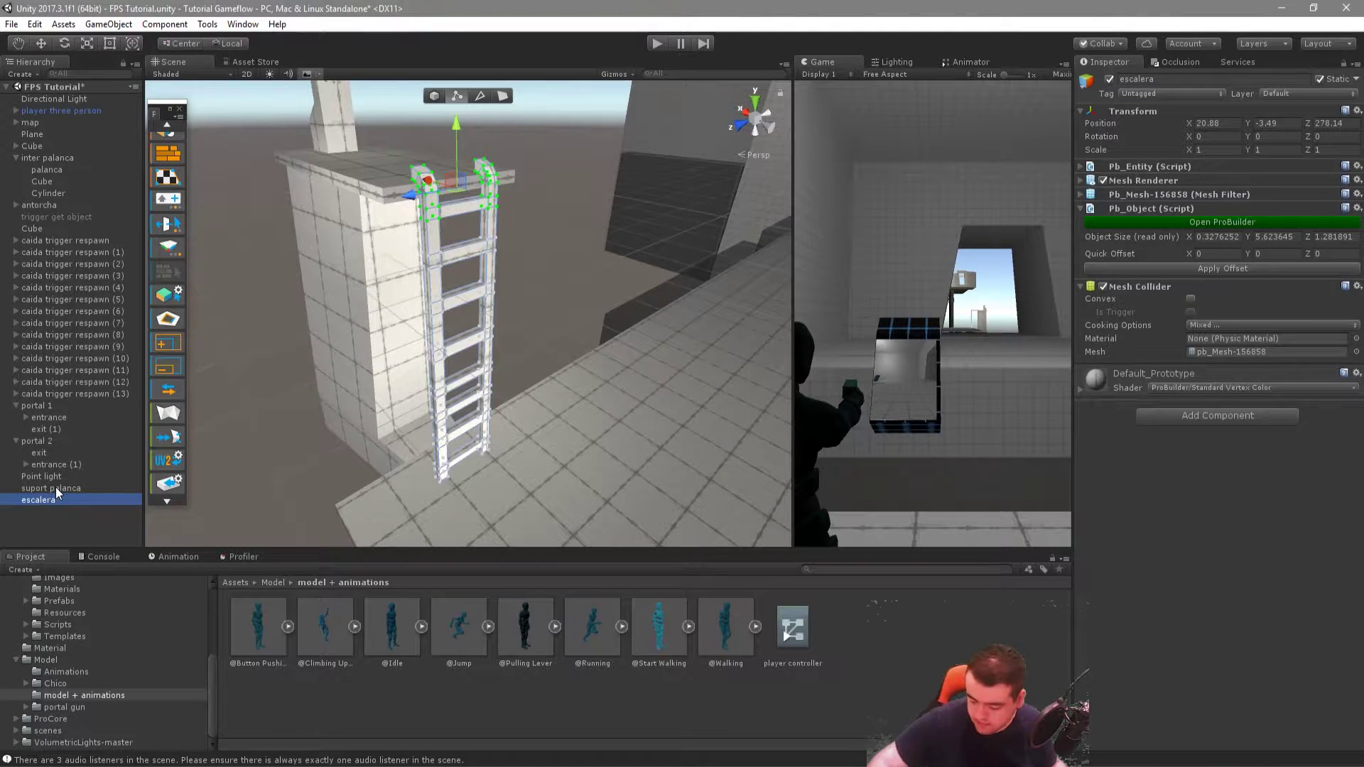
click(435, 96)
click(181, 115)
mouse_move(352, 318)
alt+mouse_down()
mouse_move(463, 320)
mouse_move(541, 219)
alt+mouse_up()
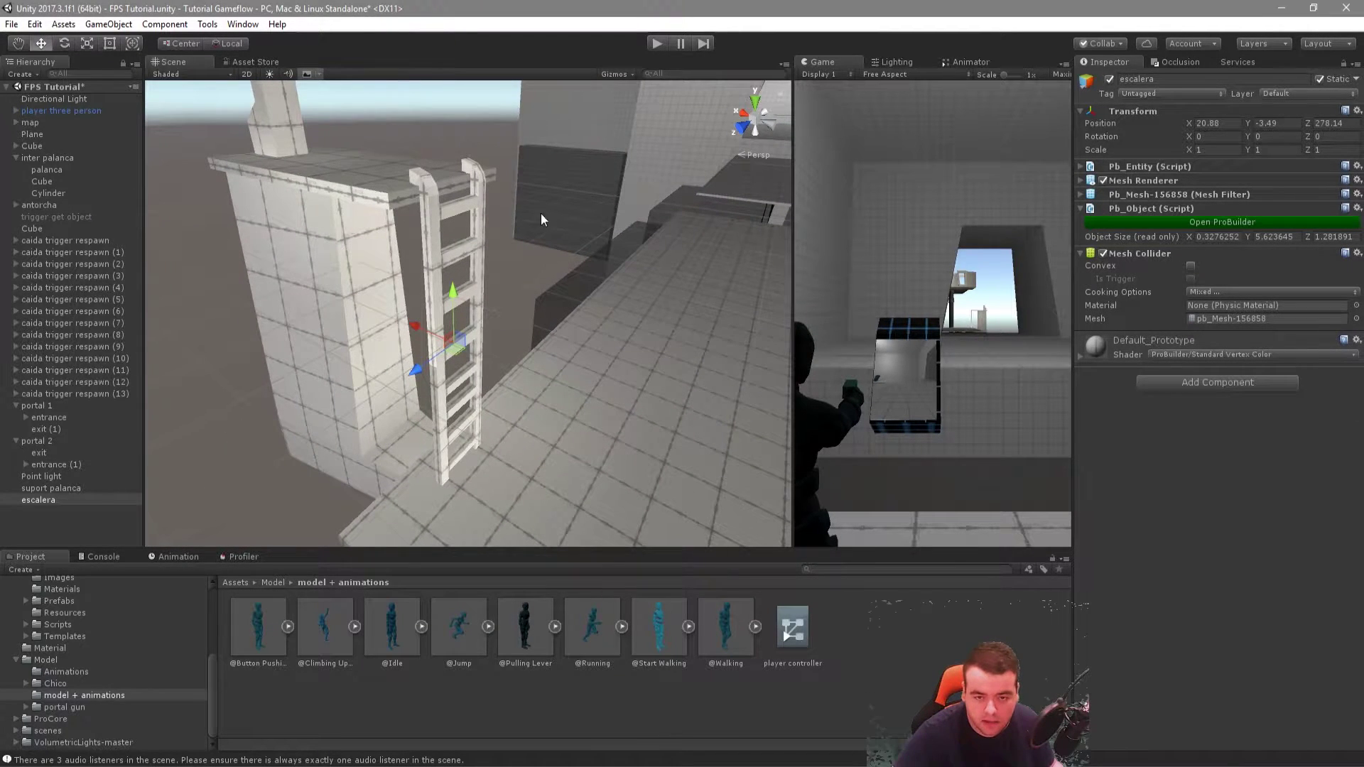
Step: Create a cube as a child of escalera and select it in the framed view
right_click(44, 500)
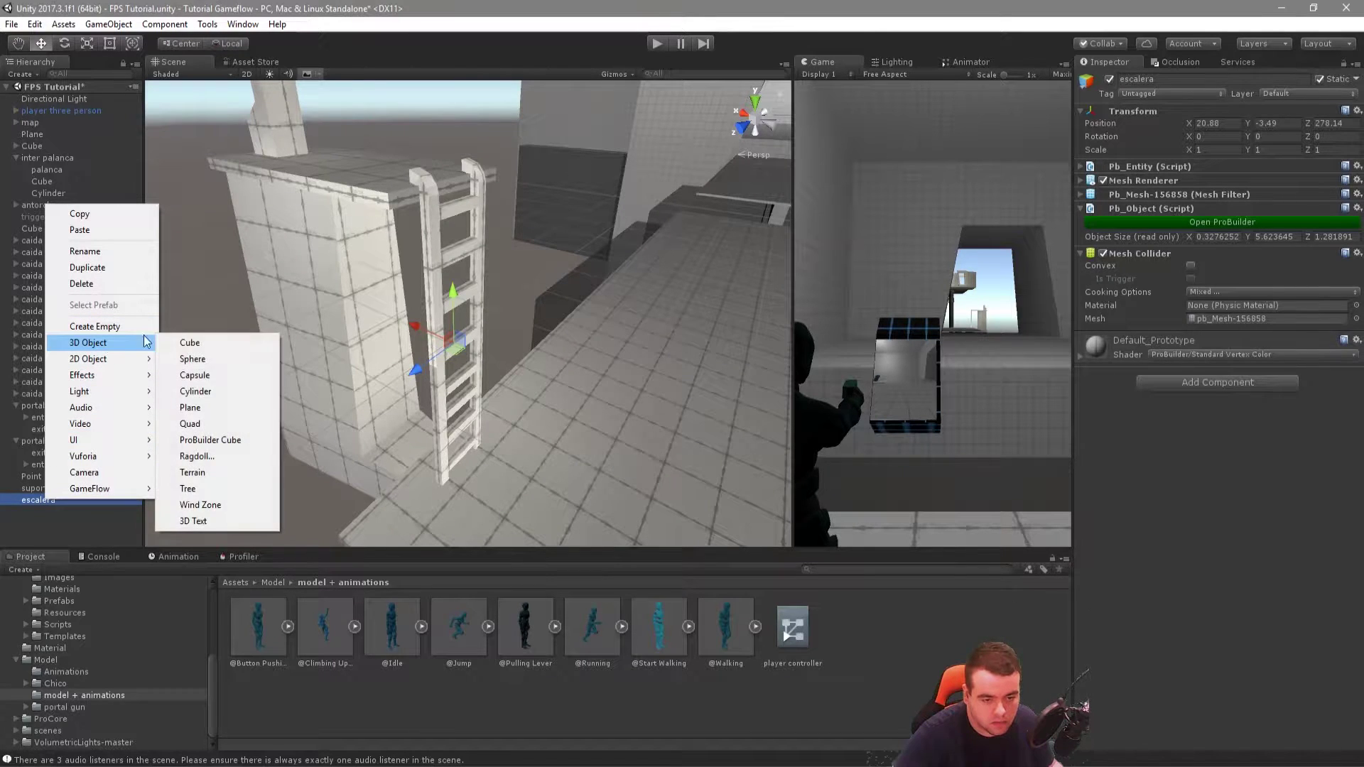
click(220, 343)
mouse_move(379, 440)
alt+mouse_down()
mouse_move(401, 446)
mouse_move(450, 402)
mouse_move(543, 427)
mouse_move(407, 424)
alt+mouse_up()
key(r)
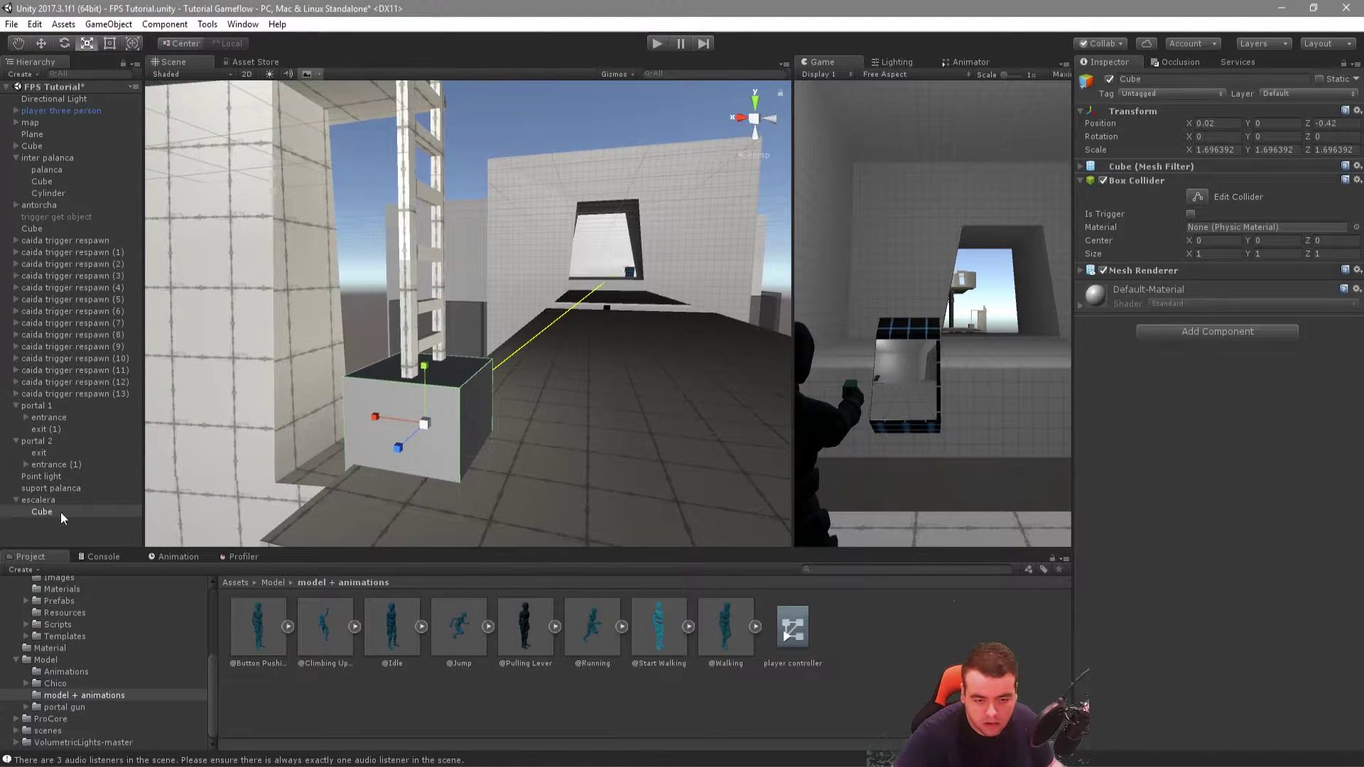
click(40, 499)
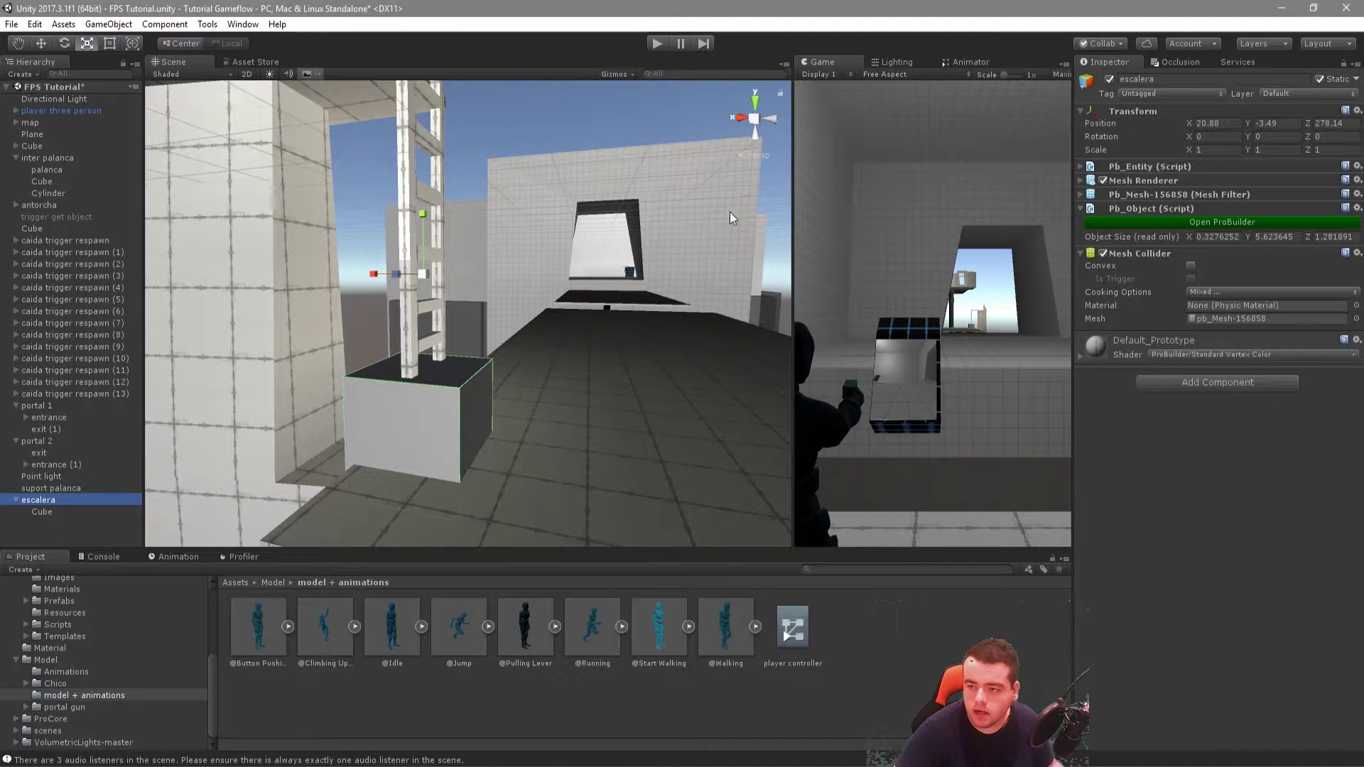
key(f)
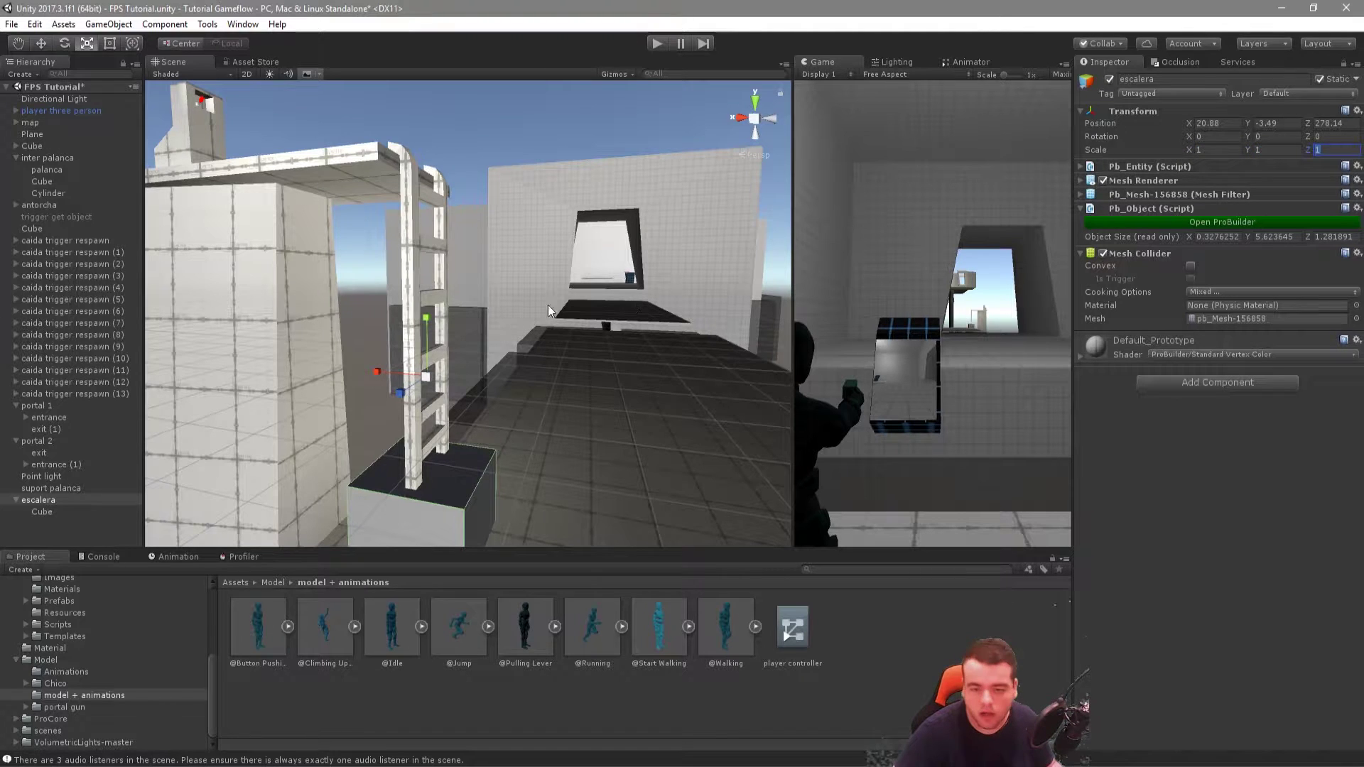
alt+drag(547, 311, 426, 334)
click(41, 512)
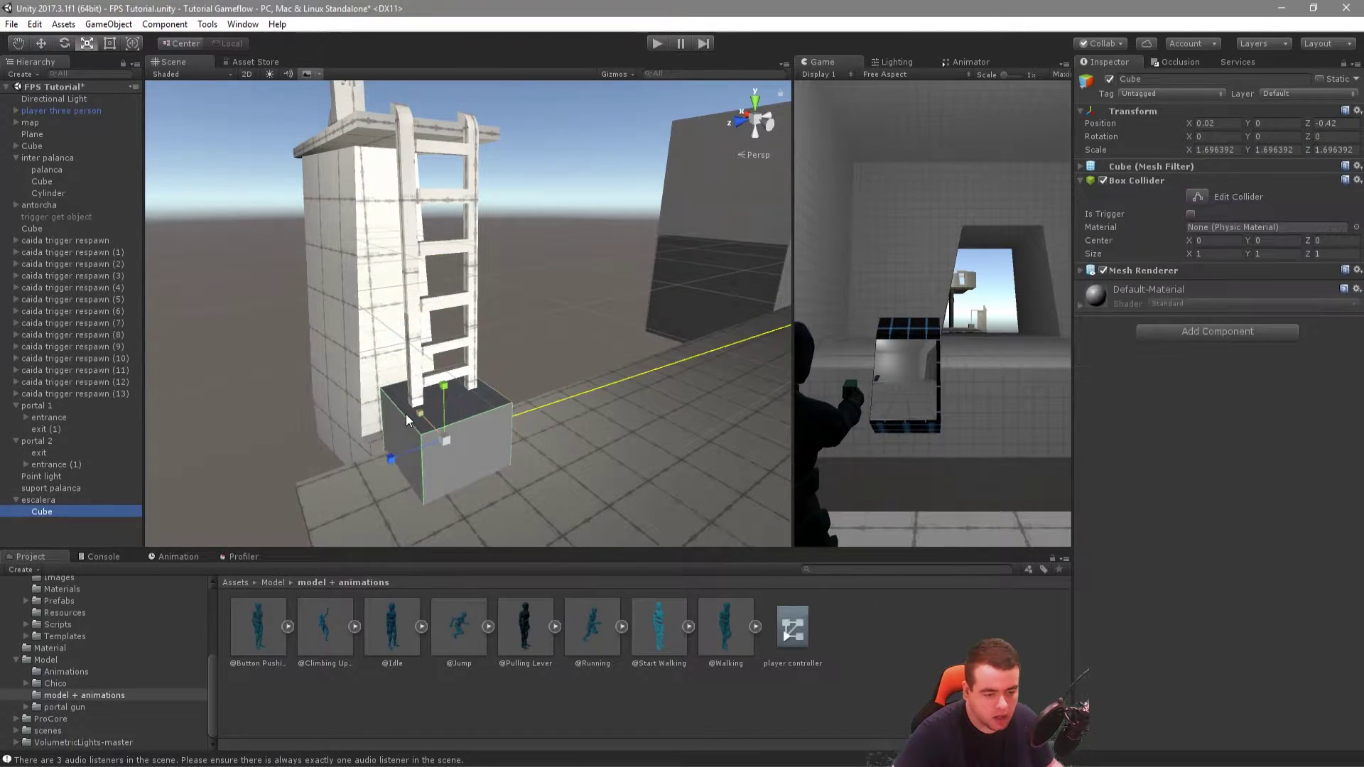
alt+drag(406, 420, 352, 416)
Step: Raise and stretch the cube into a 1.70 × 6.72 × 1.70 block covering the ladder
drag(448, 346, 446, 104)
key(r)
mouse_move(450, 268)
alt+mouse_down()
mouse_move(476, 271)
mouse_move(466, 236)
alt+mouse_up()
key(w)
alt+drag(465, 236, 424, 281)
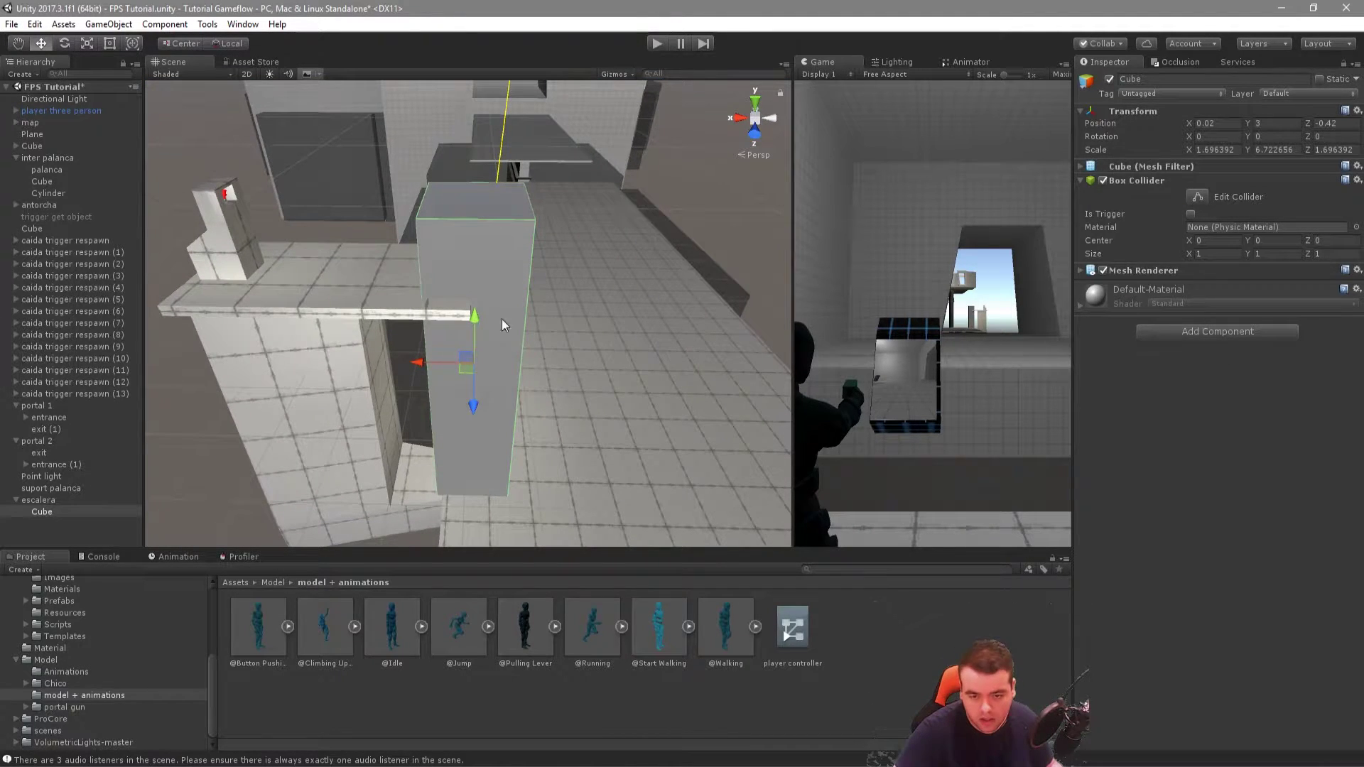
alt+drag(570, 301, 554, 265)
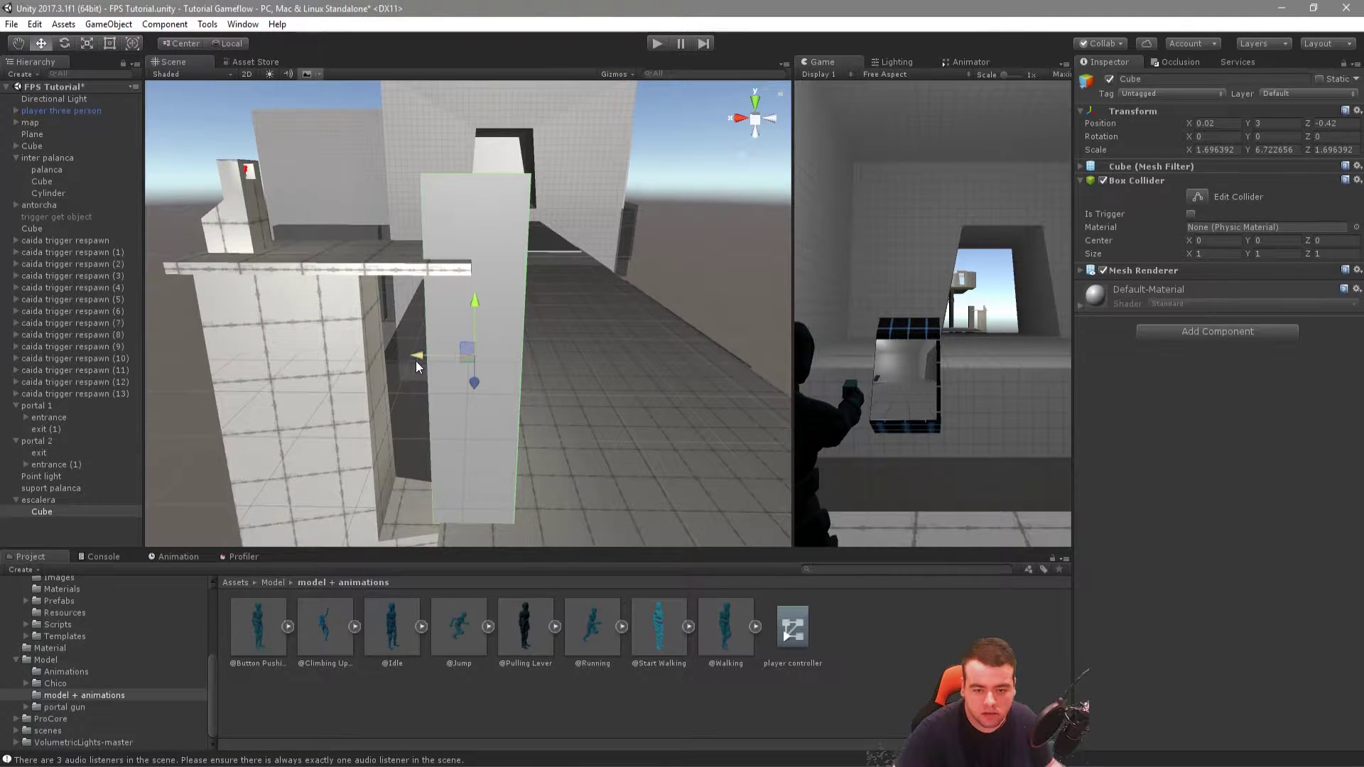
drag(415, 361, 422, 364)
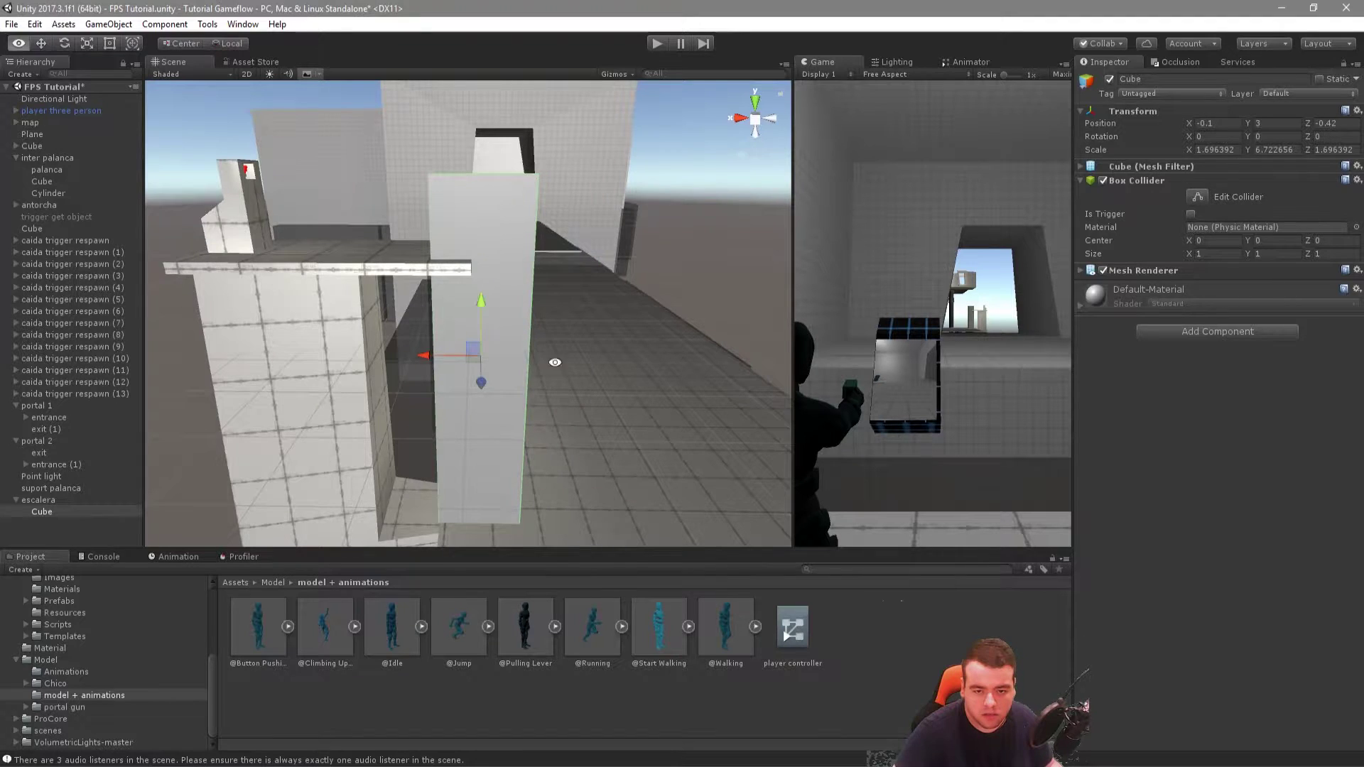
alt+drag(555, 362, 610, 350)
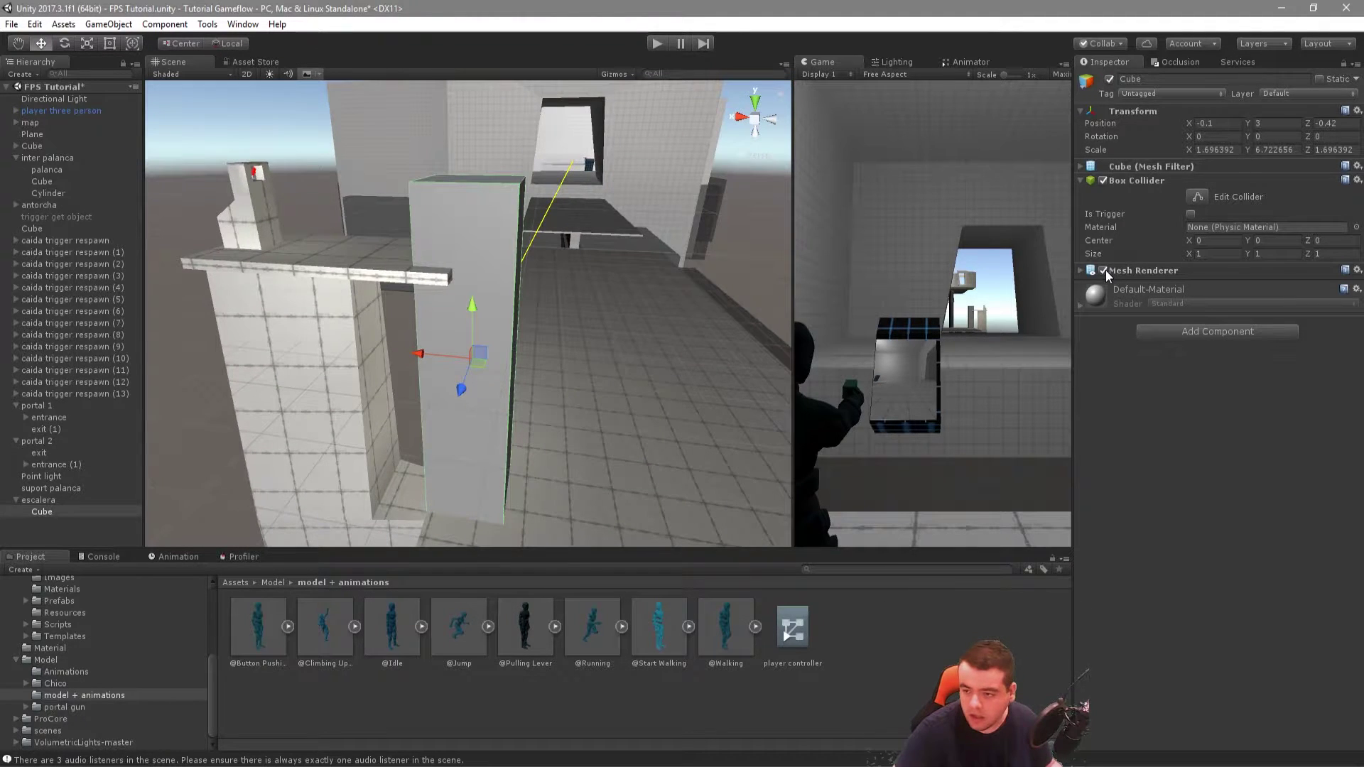
Step: Disable the cube's Mesh Renderer so it is no longer drawn
click(1103, 270)
click(1145, 268)
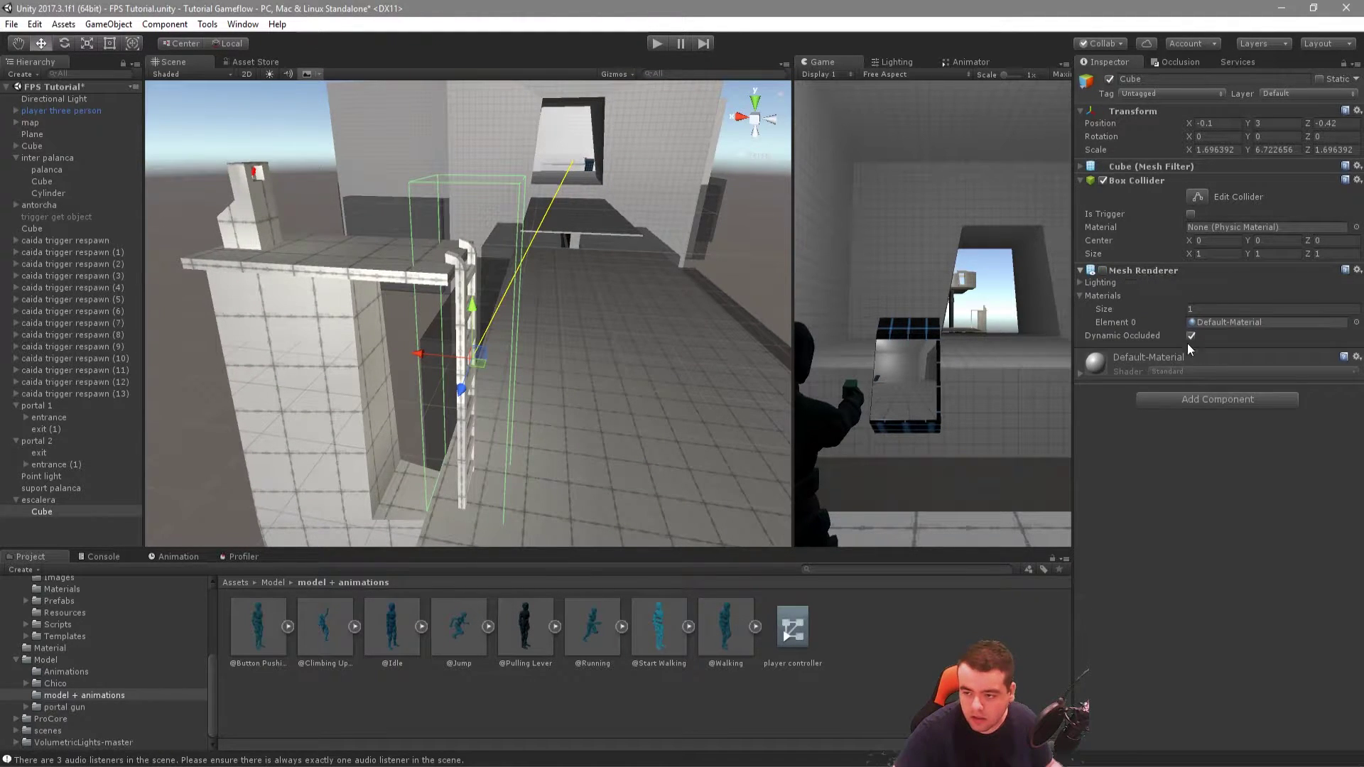
click(1145, 270)
Step: Add a GameFlow component with an On Trigger Stay block and set the box collider to Is Trigger
click(1191, 329)
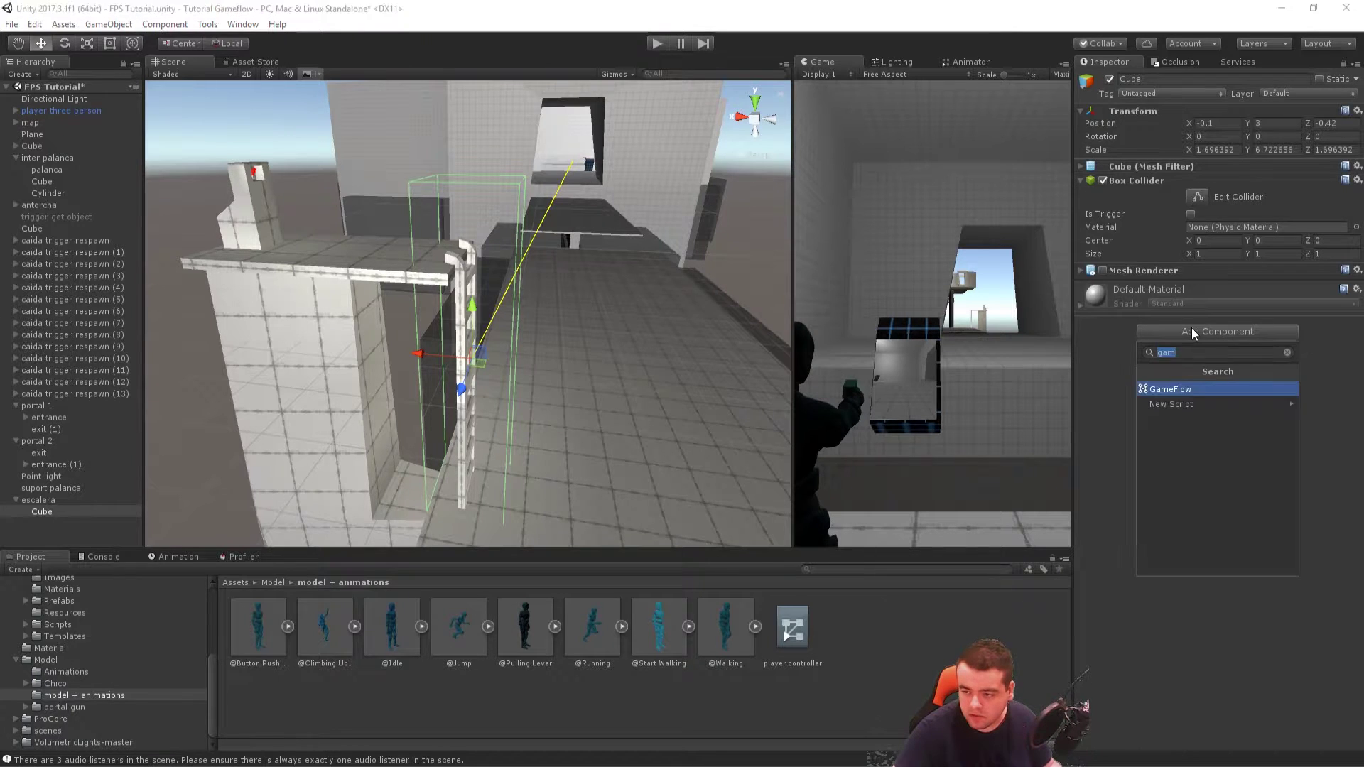
click(1168, 390)
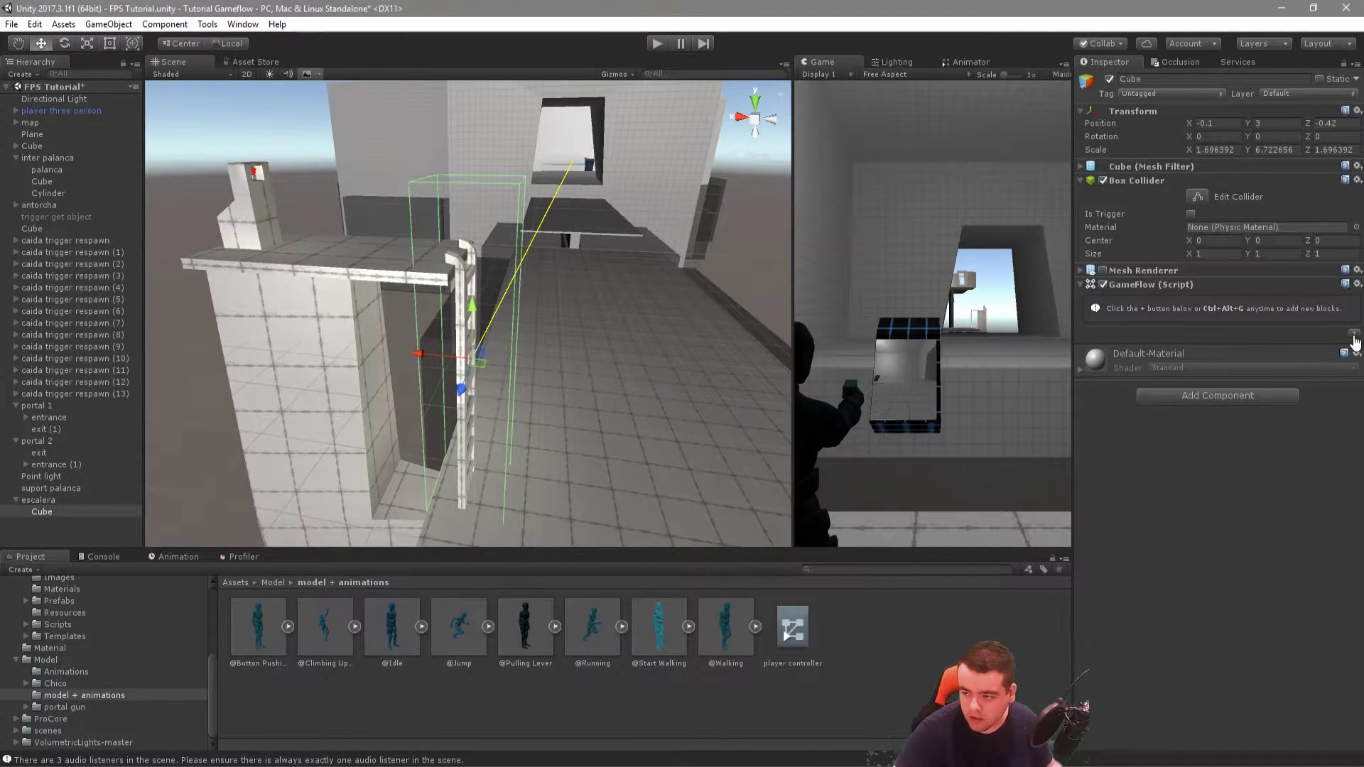
click(1354, 335)
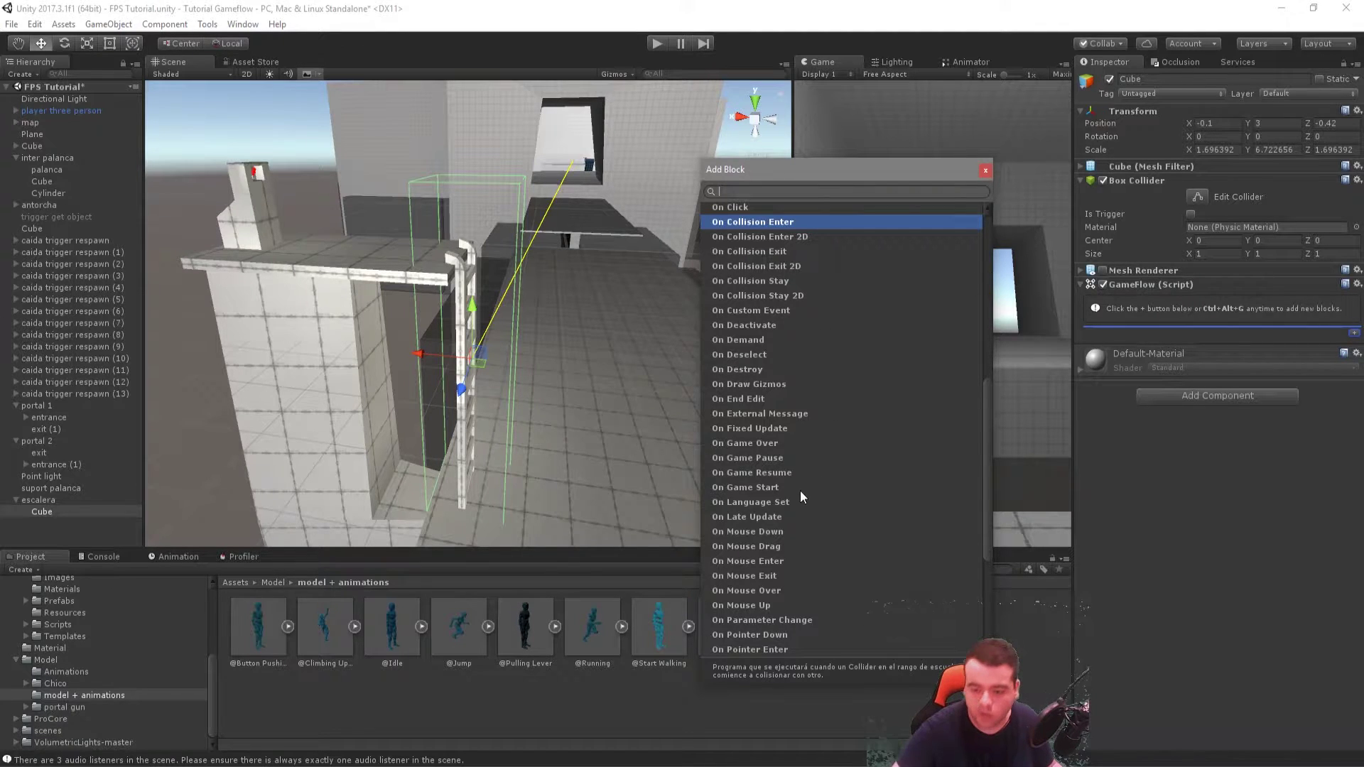
scroll(811, 547, down, 5)
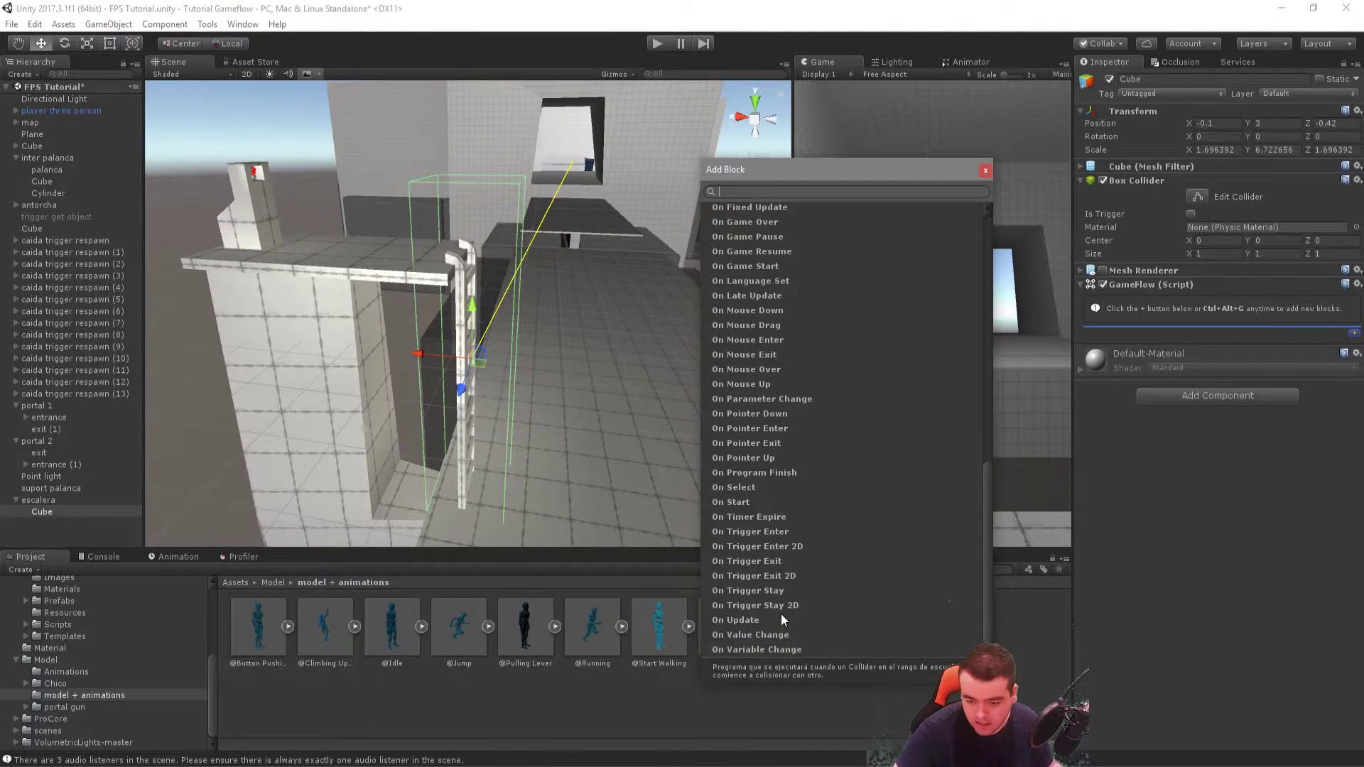
click(777, 592)
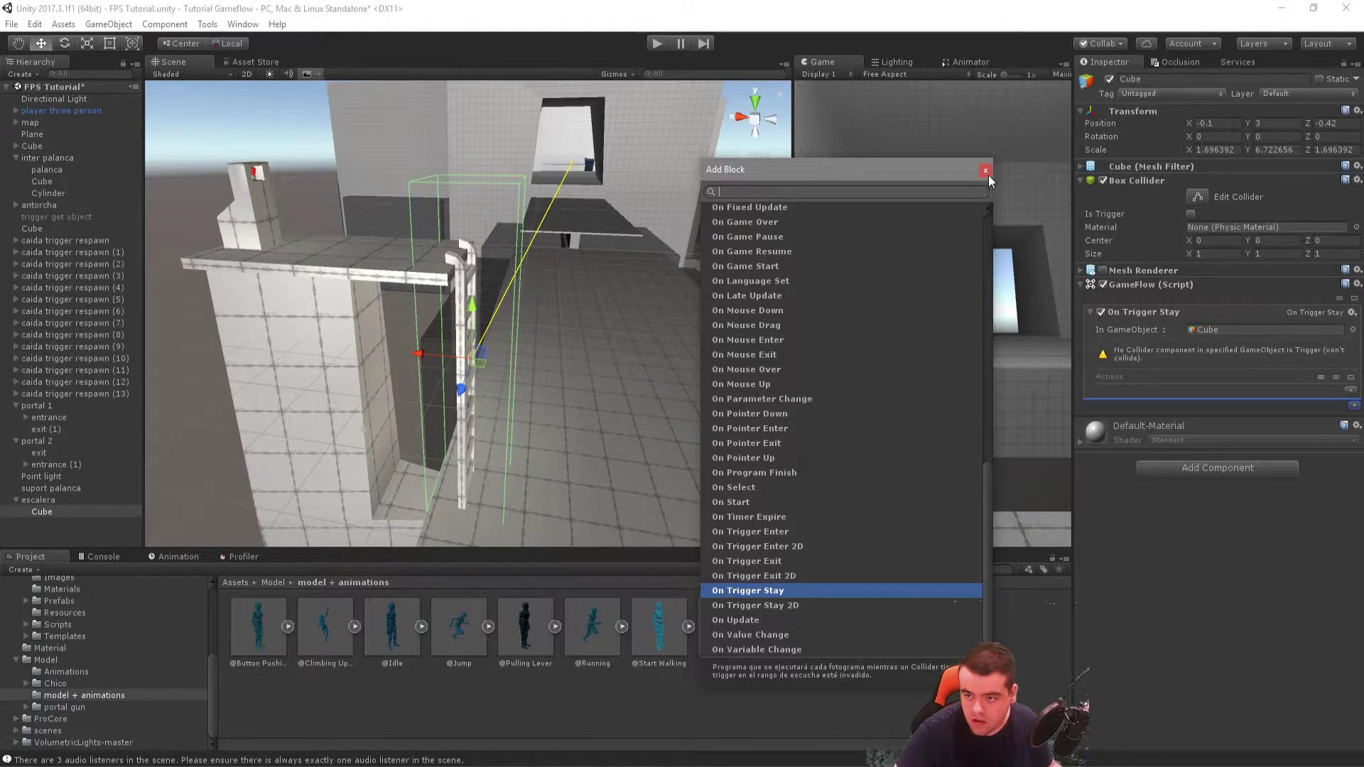
click(985, 170)
click(1191, 214)
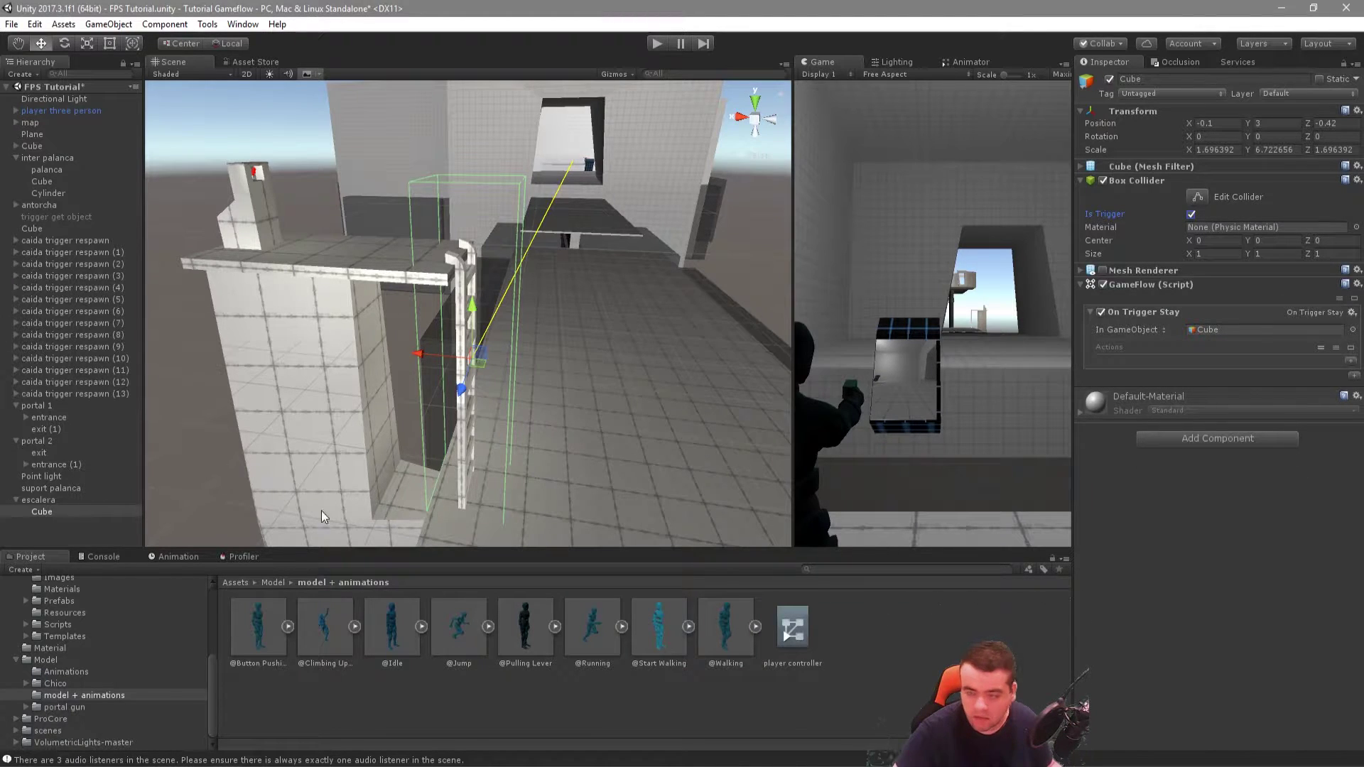
Step: Frame the player in the Scene view, then select and frame the cube under escalera
click(36, 112)
alt+drag(575, 164, 477, 316)
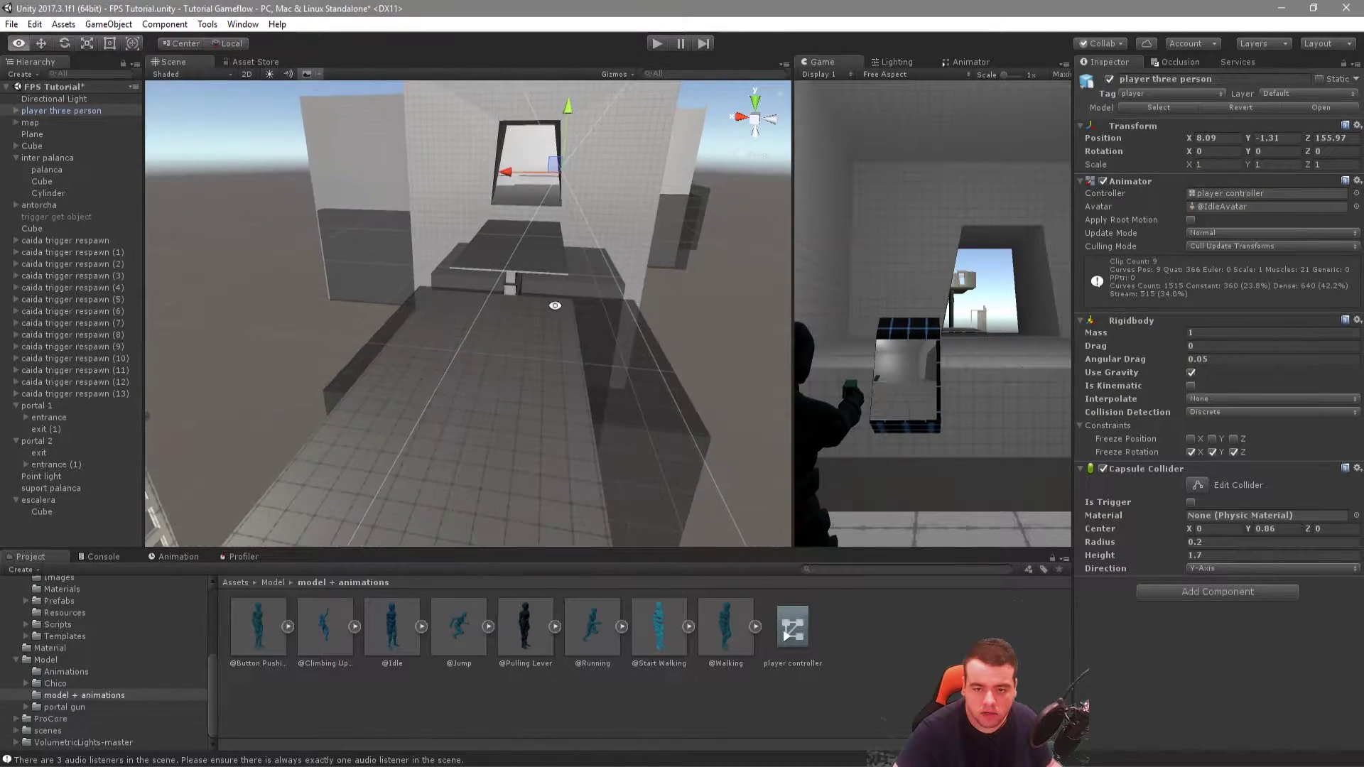
key(f)
alt+drag(478, 316, 451, 369)
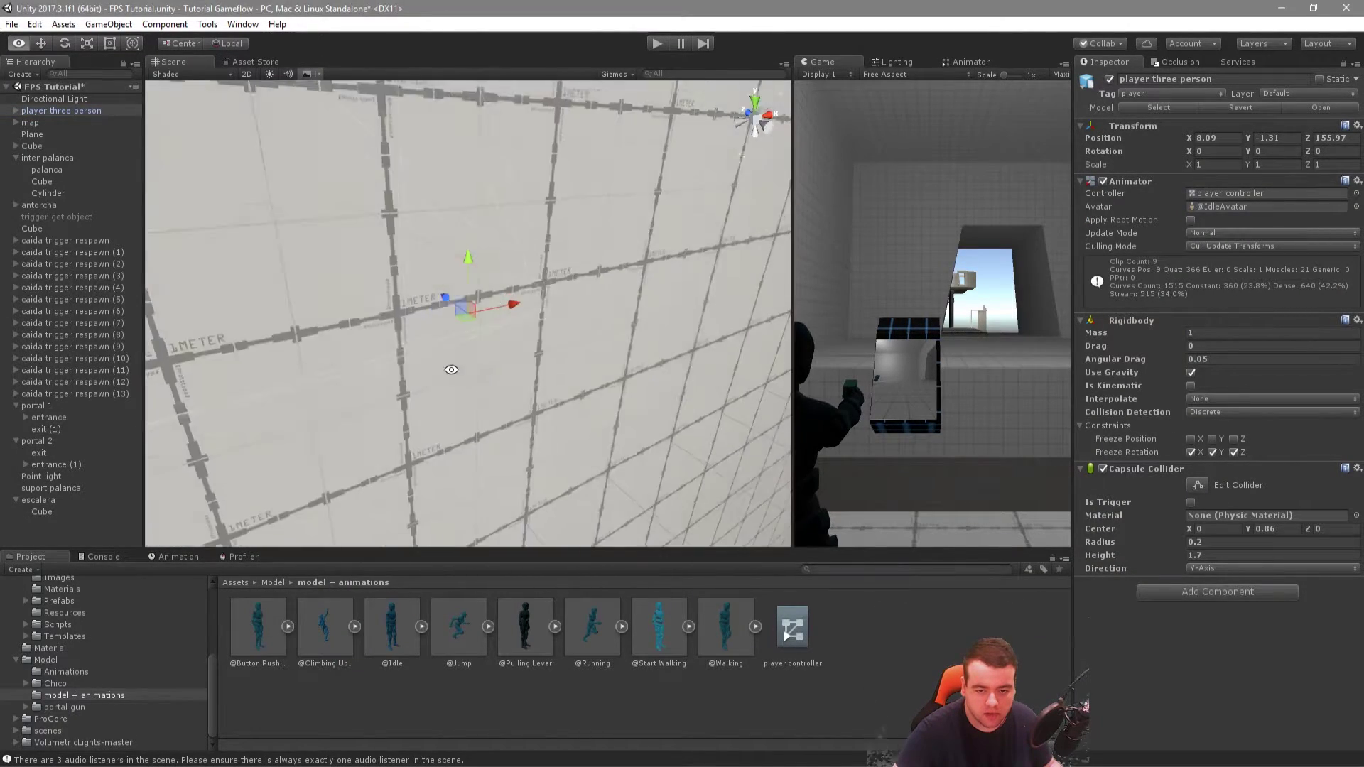
scroll(497, 355, down, 5)
double_click(50, 511)
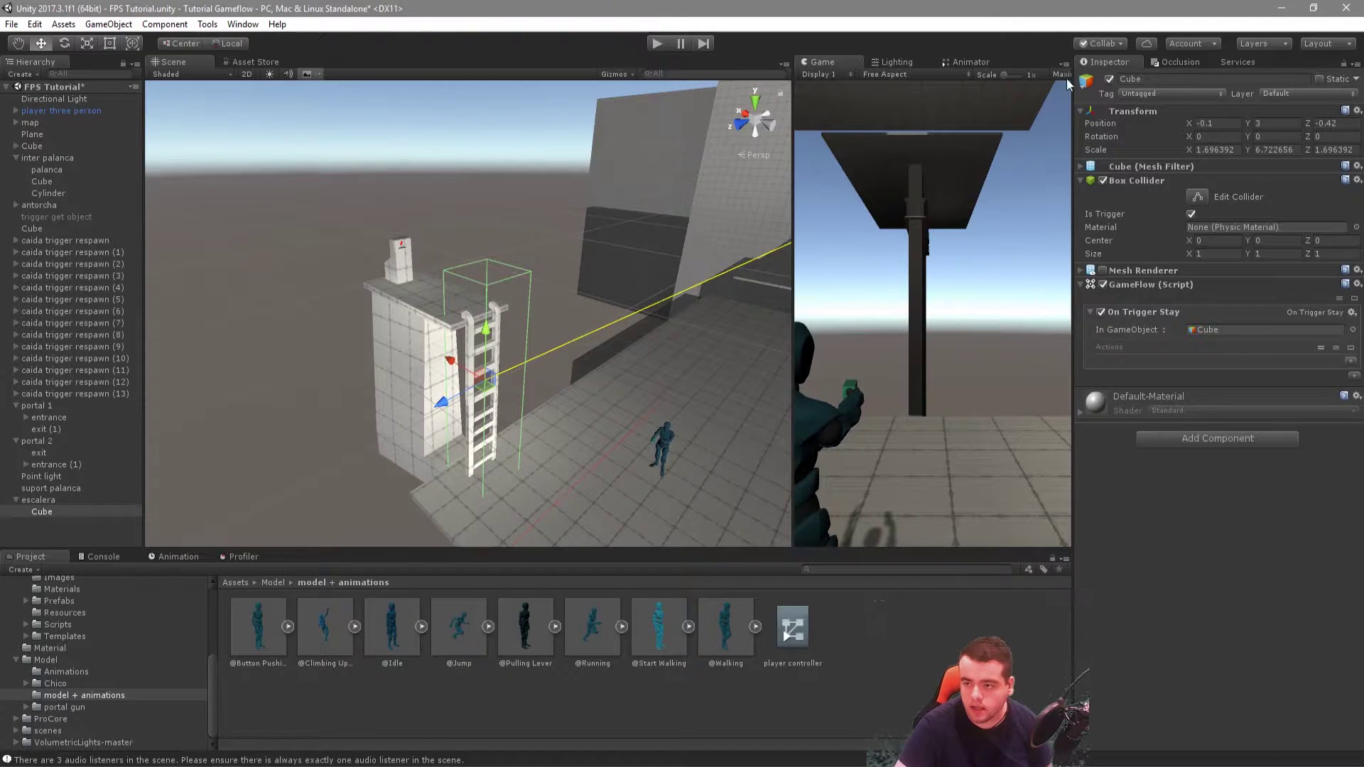
Step: Name the cube 'trigger stair' in the Inspector and open the GameFlow Add Action list
click(1145, 79)
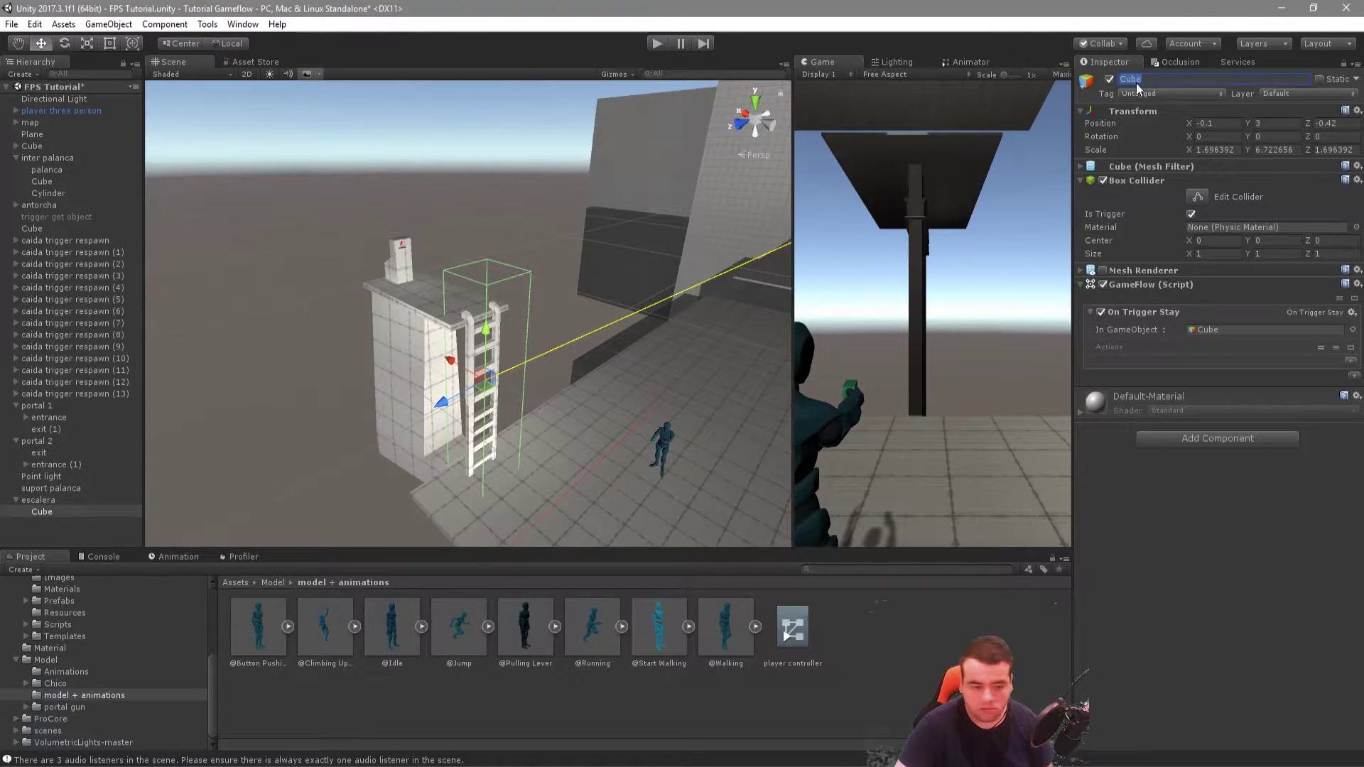
text(trigger )
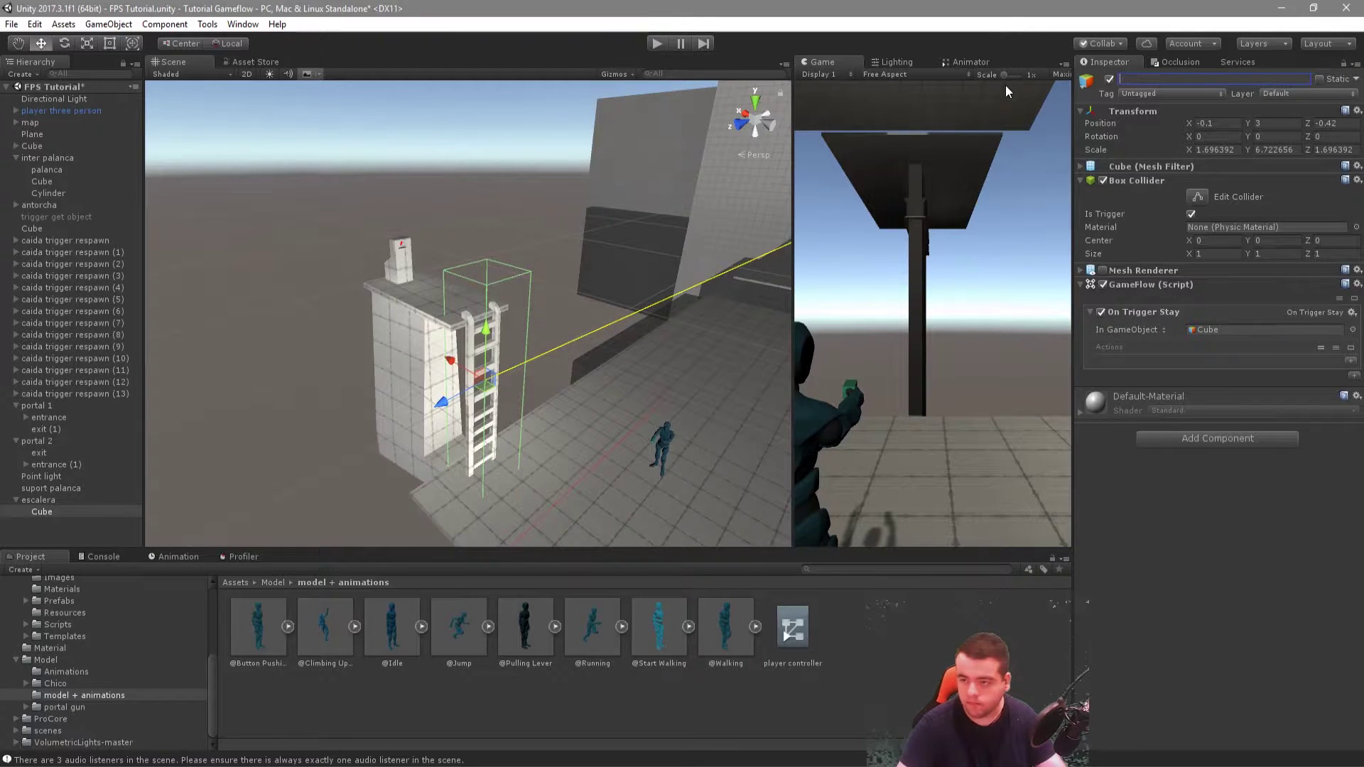
text(stair)
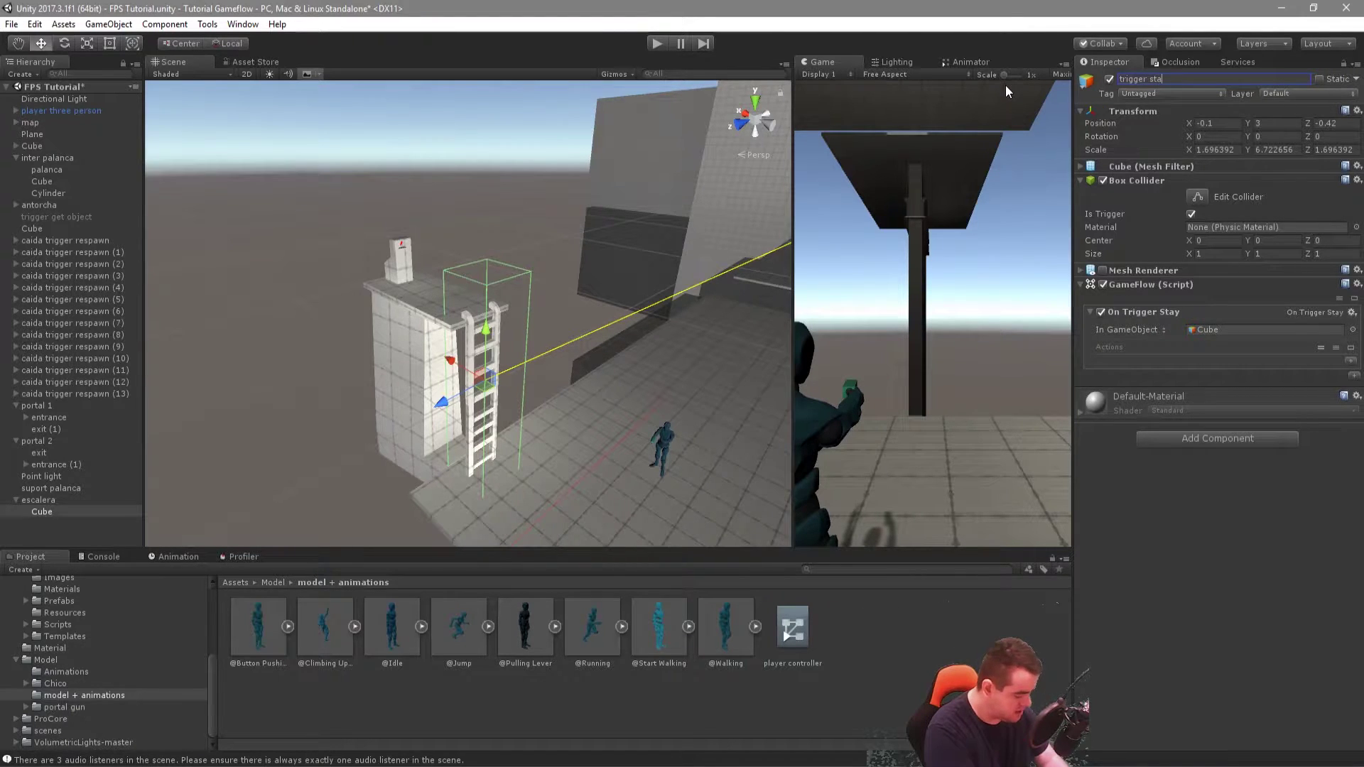
key(Return)
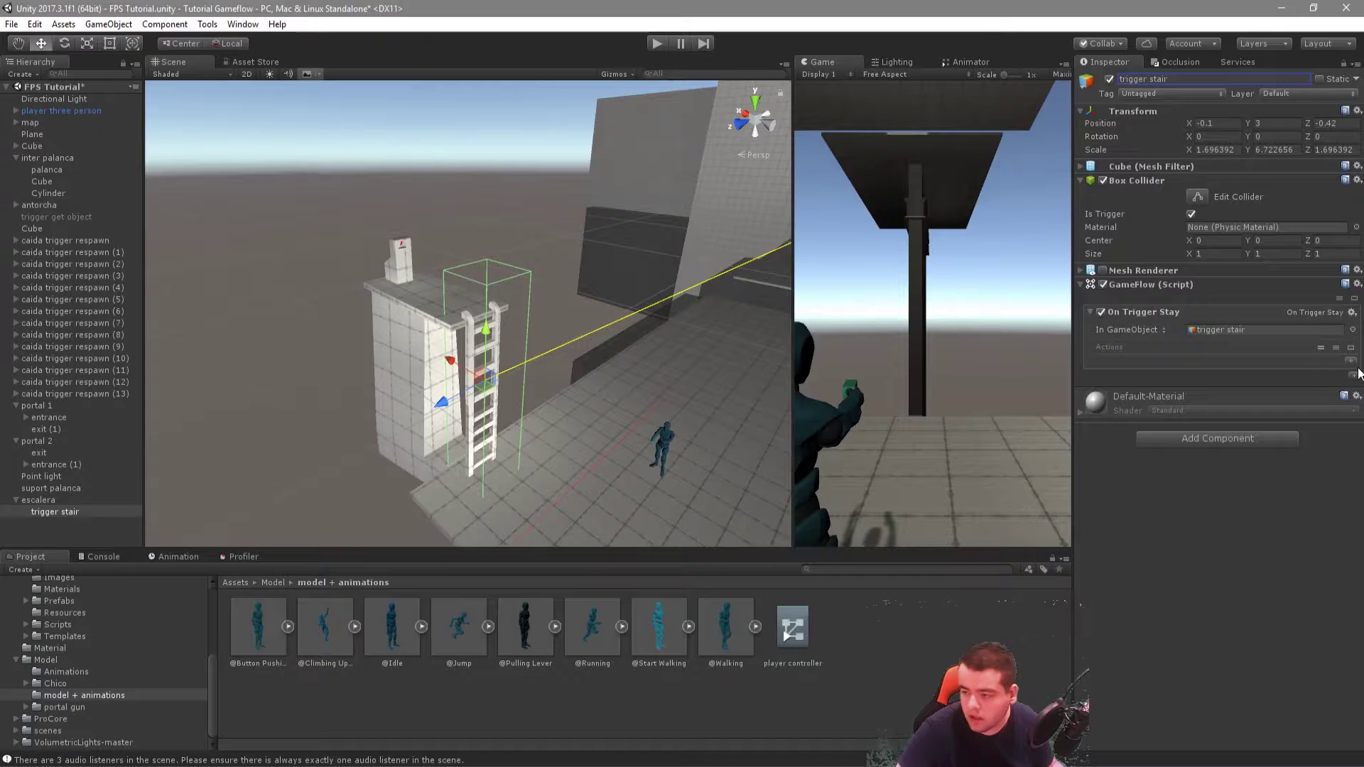
click(1351, 361)
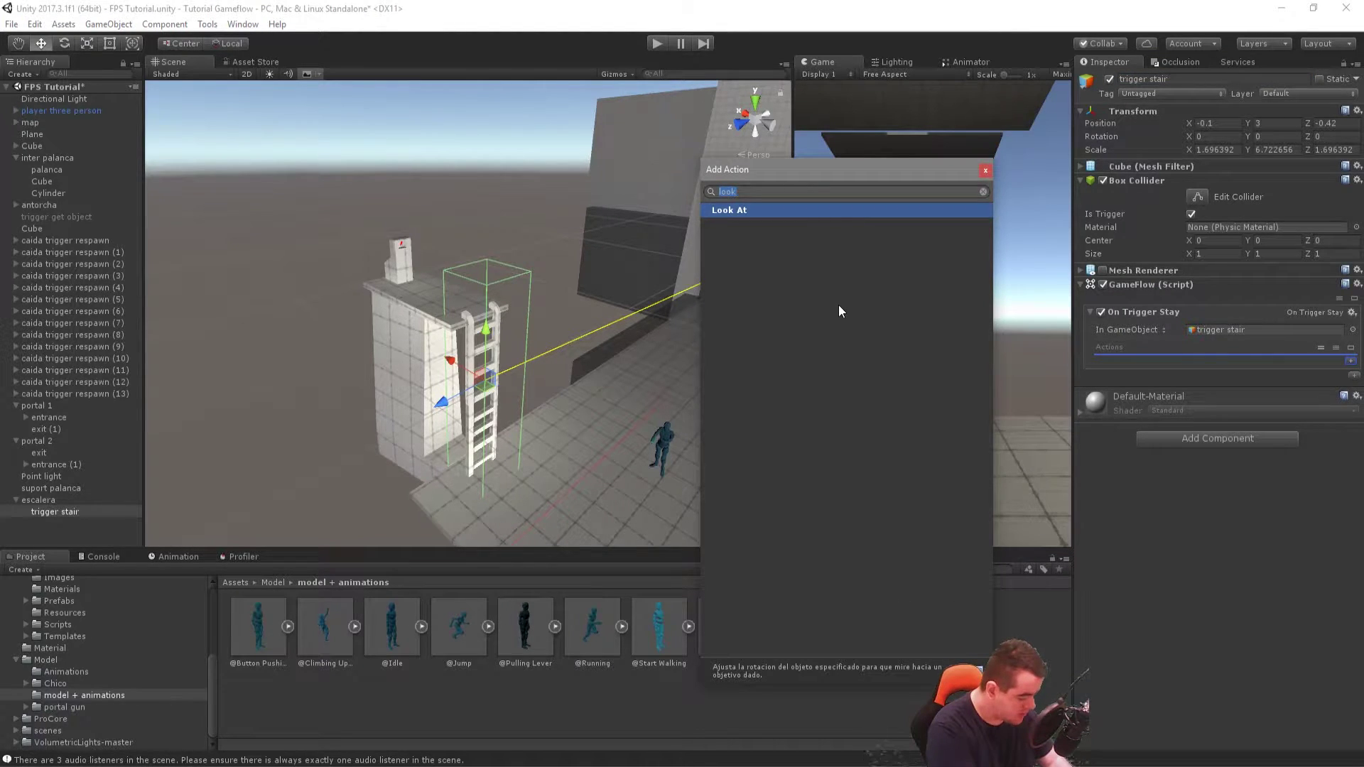
Step: Add an If action to On Trigger Stay with a single Tag condition
text(if)
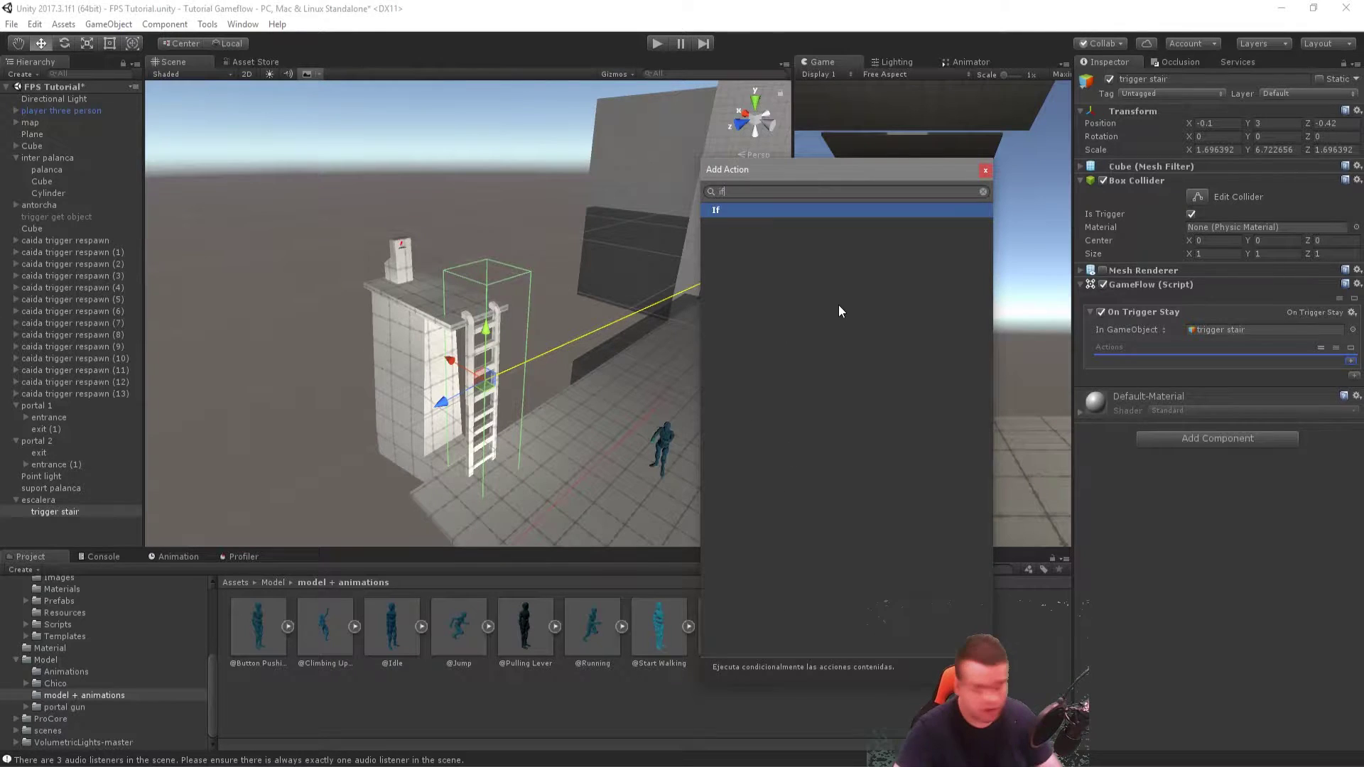
key(Return)
click(719, 565)
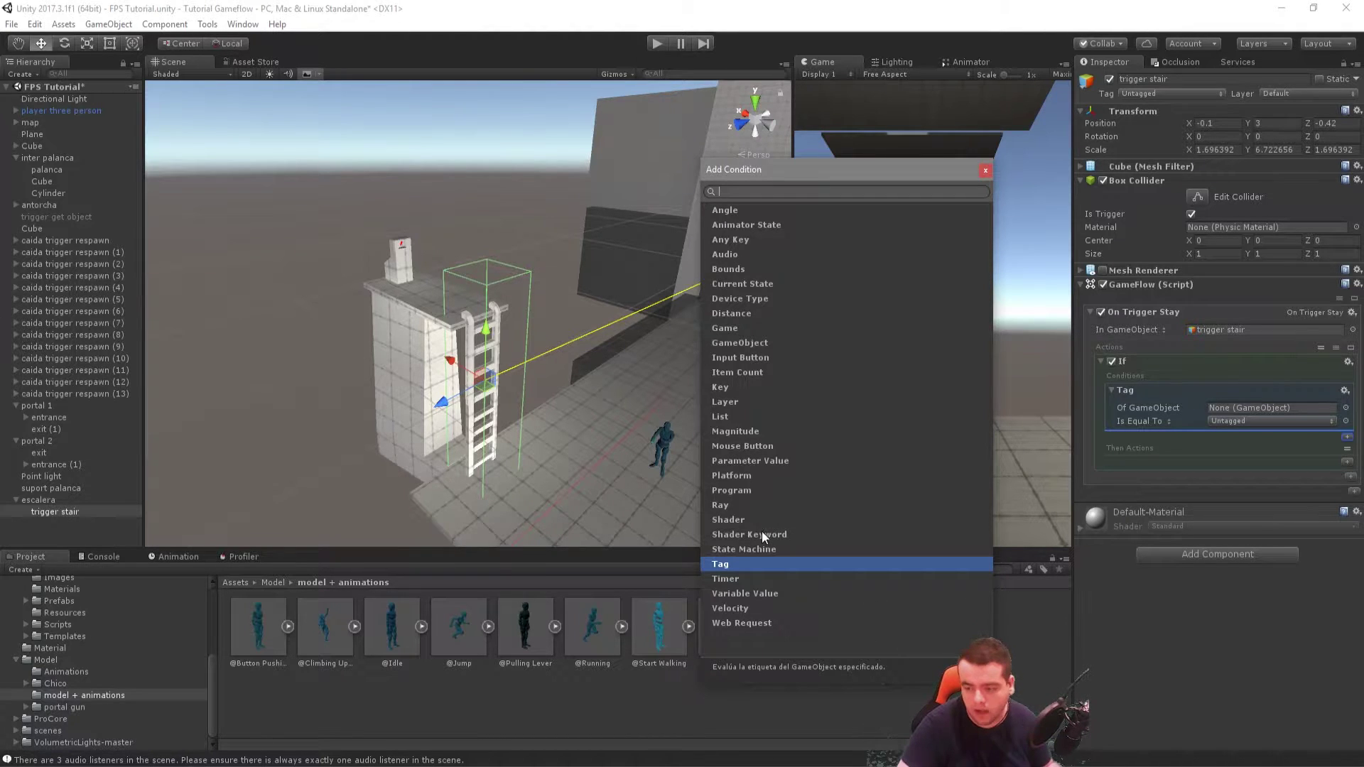
click(760, 564)
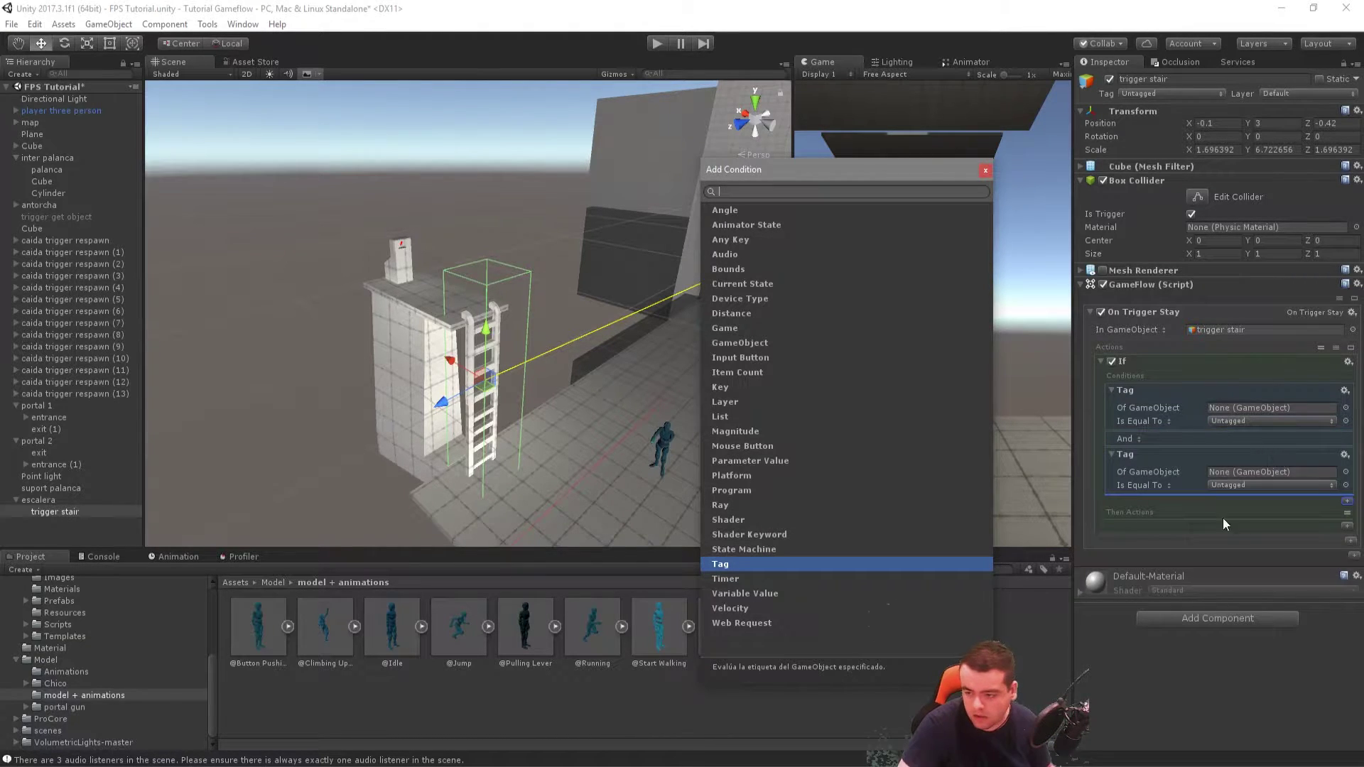
click(1344, 454)
click(1264, 492)
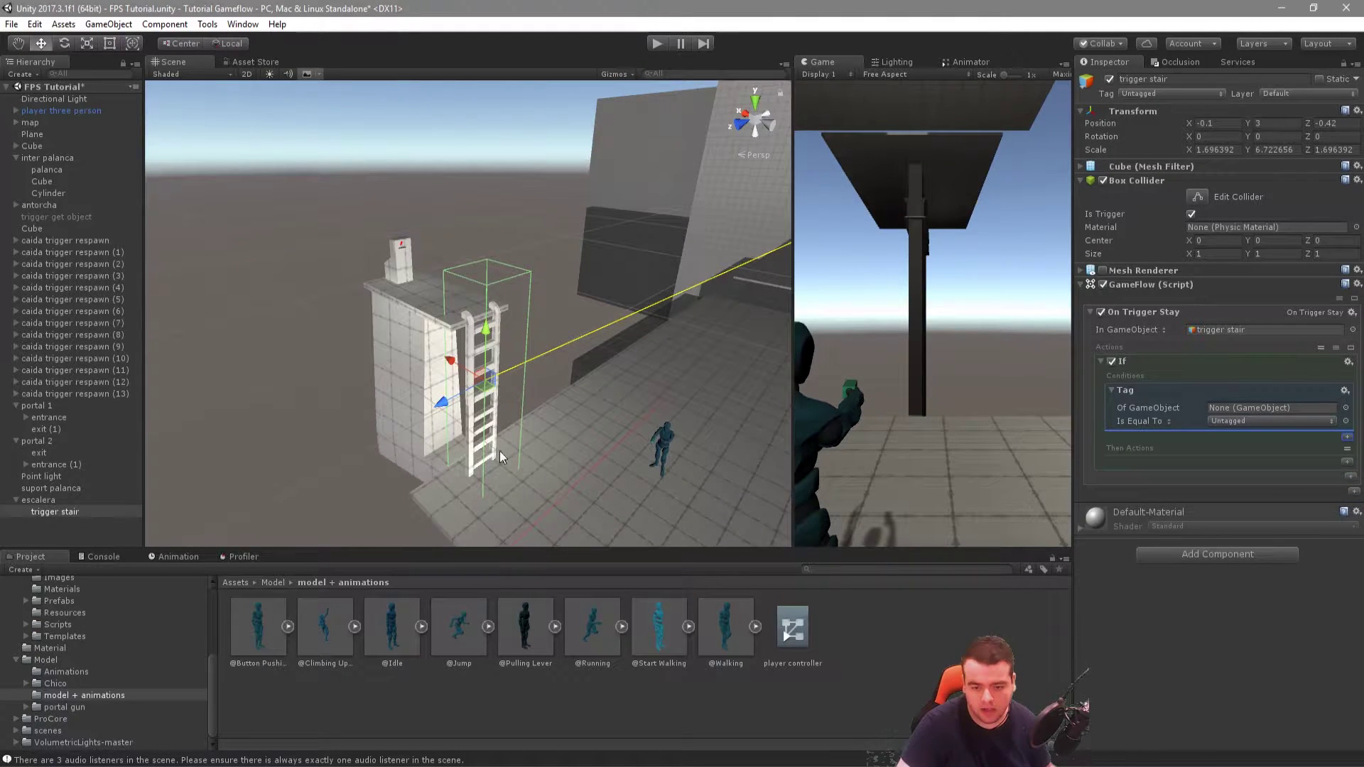
Step: Make the Tag condition check that the Other object is tagged player
click(1216, 425)
click(1243, 547)
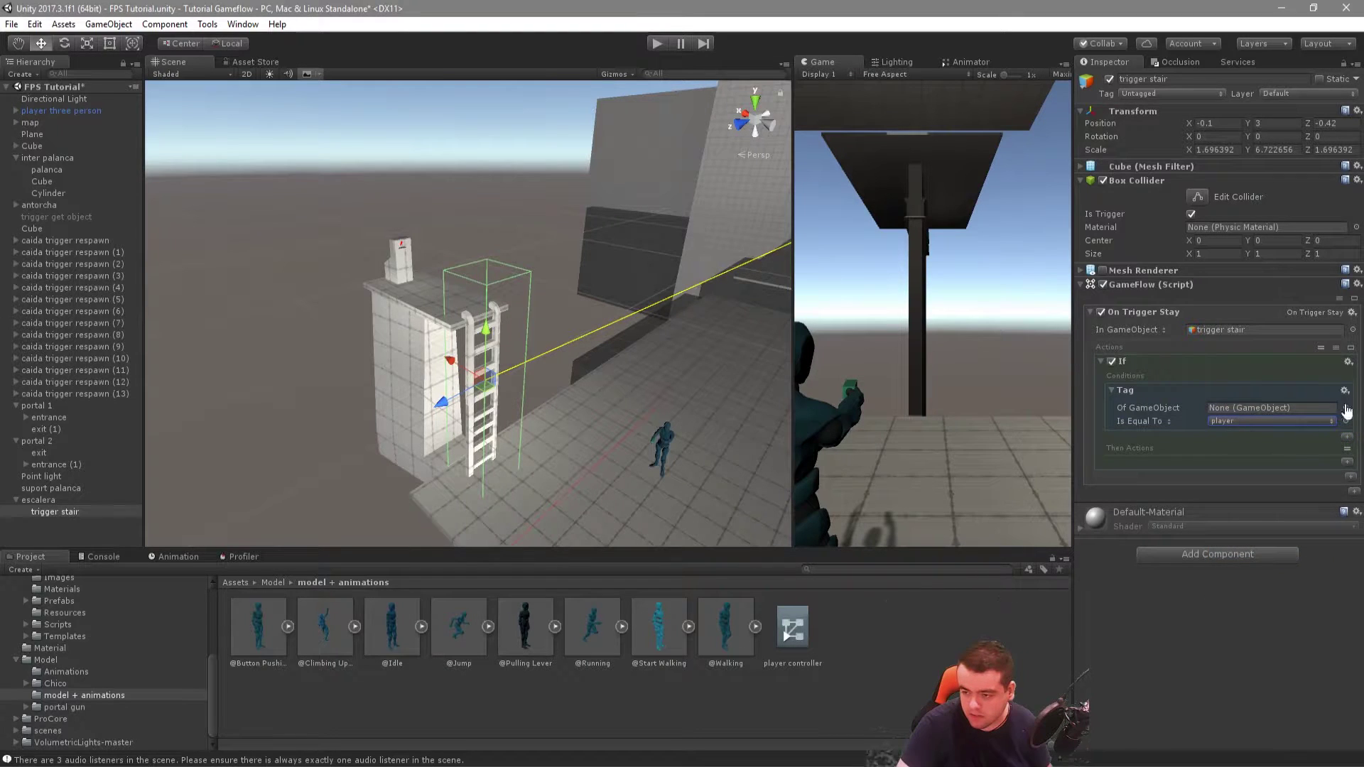
click(1327, 350)
drag(1134, 381, 1239, 452)
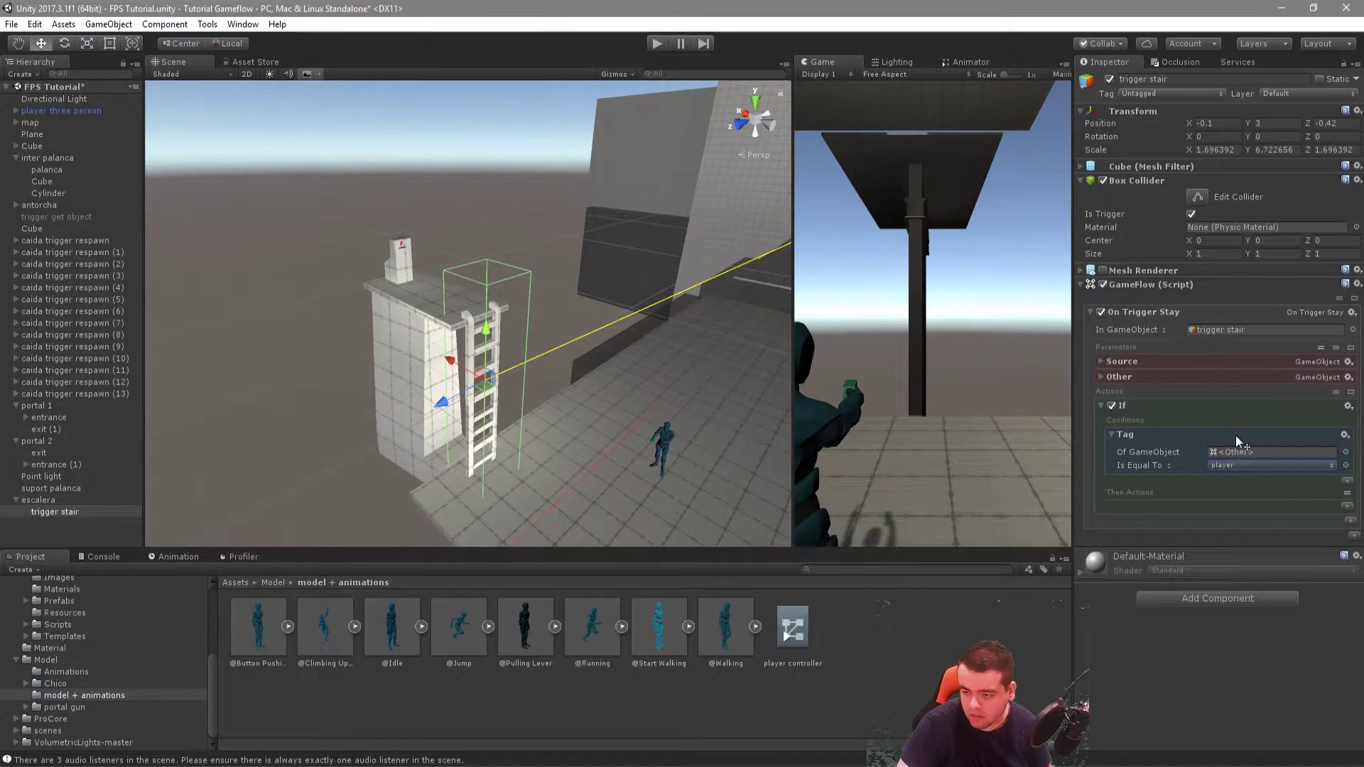
click(1320, 348)
Step: Add a Set Rigidbody Property action that turns on Is Kinematic for player three person
click(1347, 463)
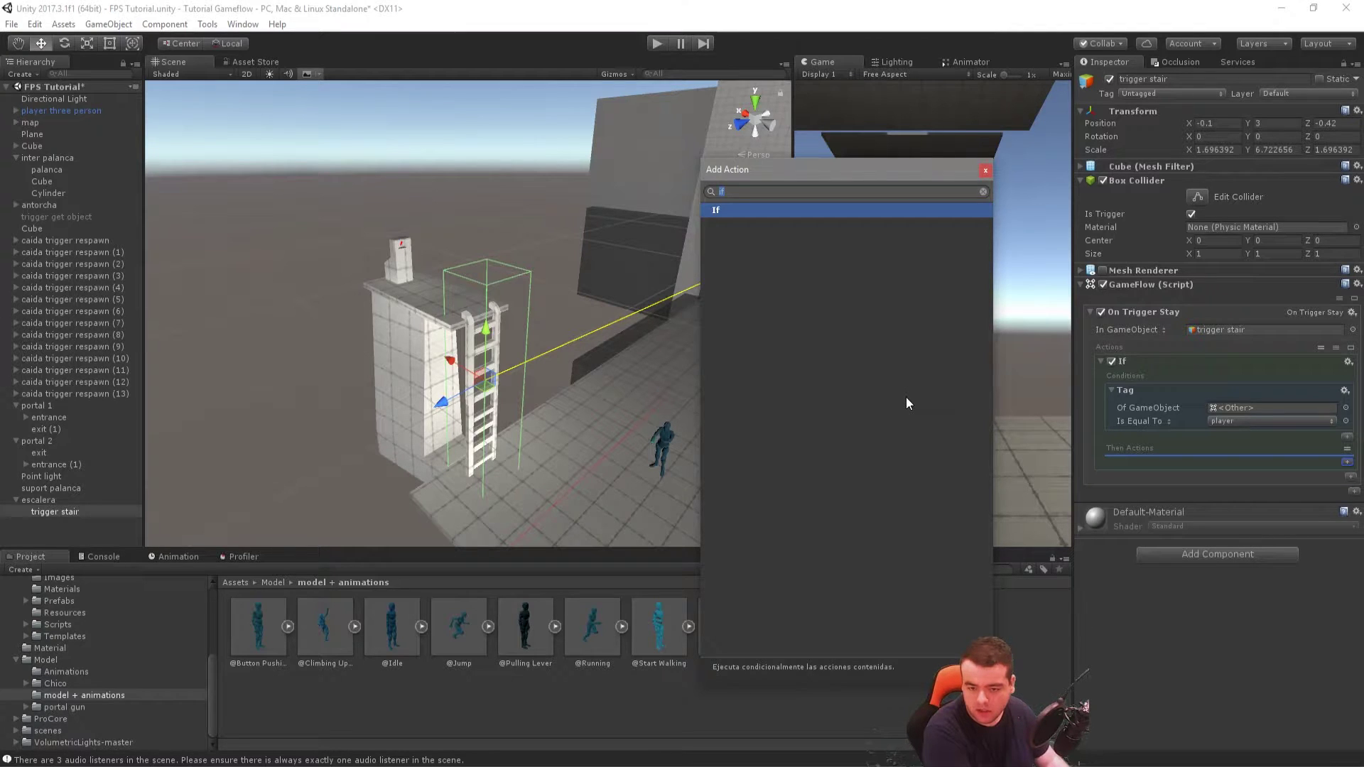
text(rig)
click(816, 253)
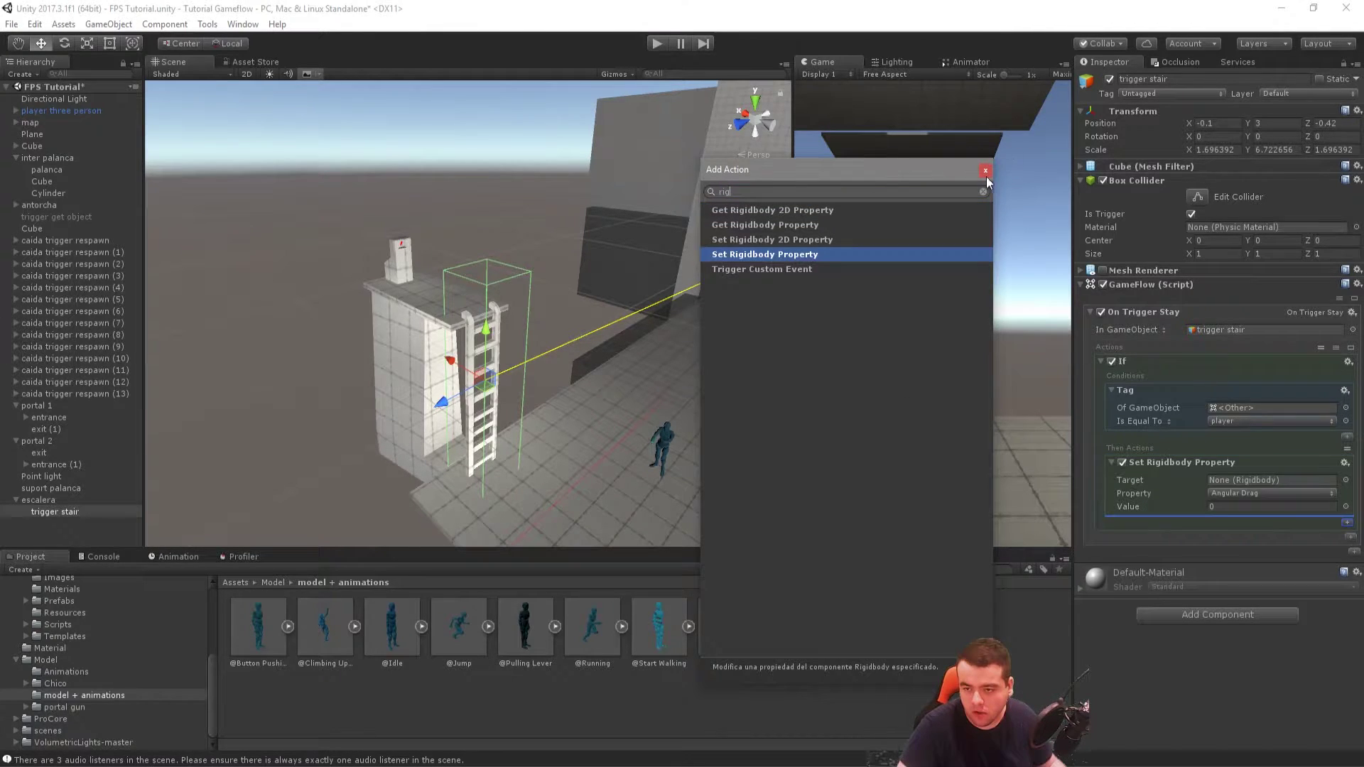
click(985, 171)
click(81, 111)
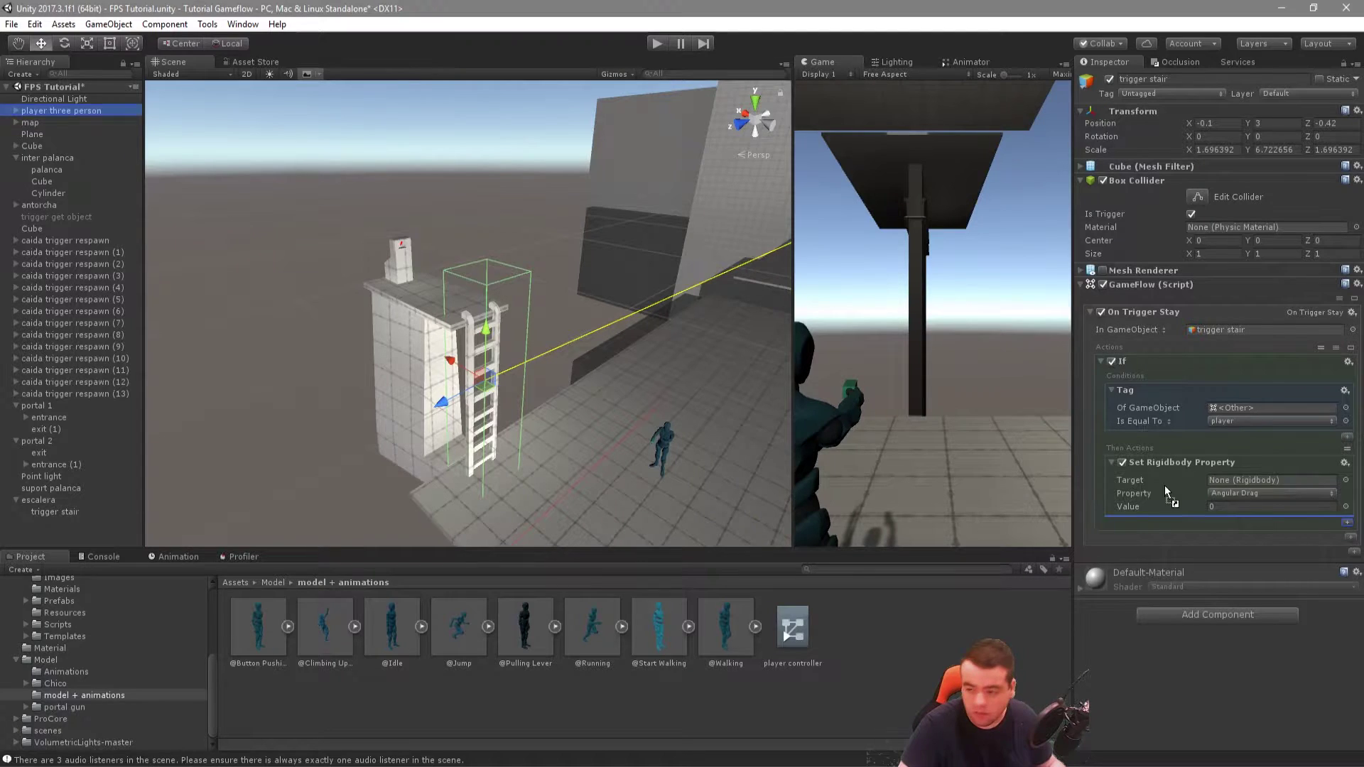
drag(1165, 486, 1231, 479)
click(1238, 491)
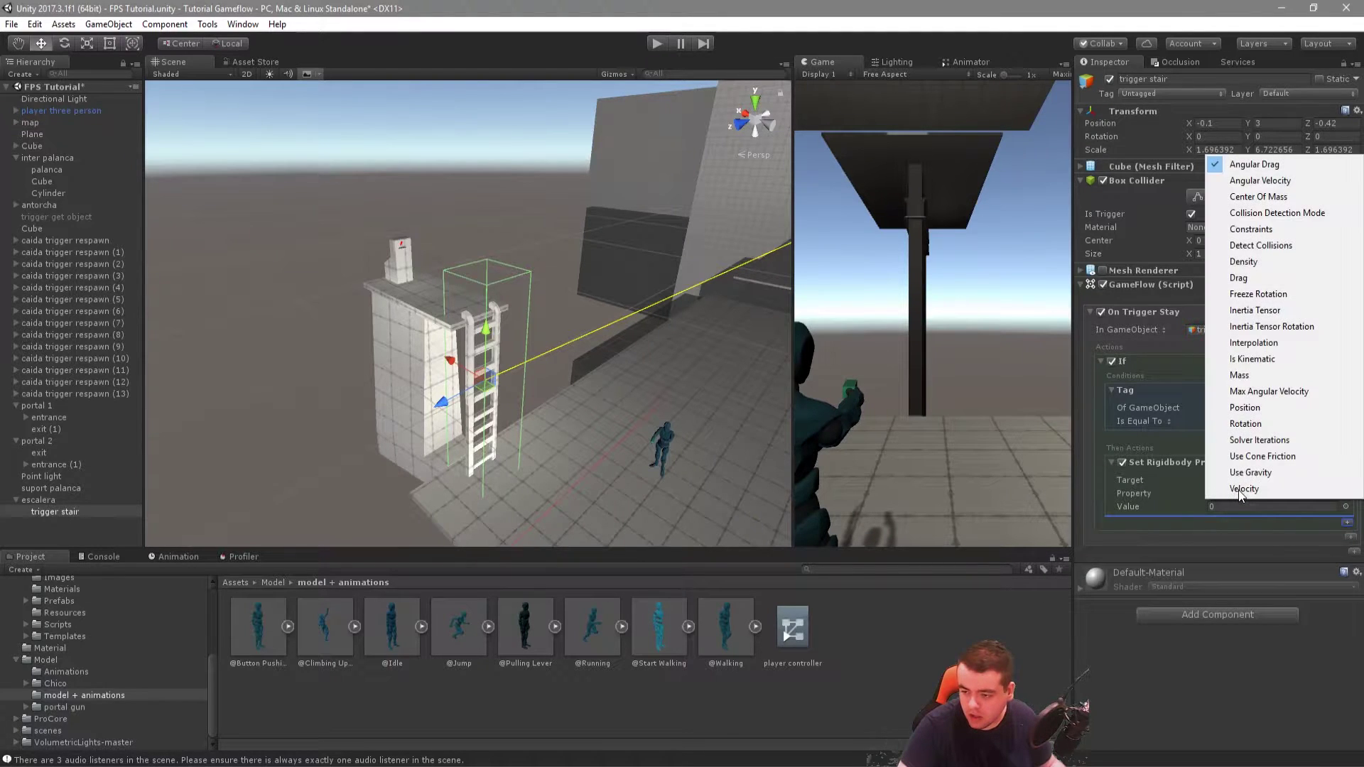
click(1251, 358)
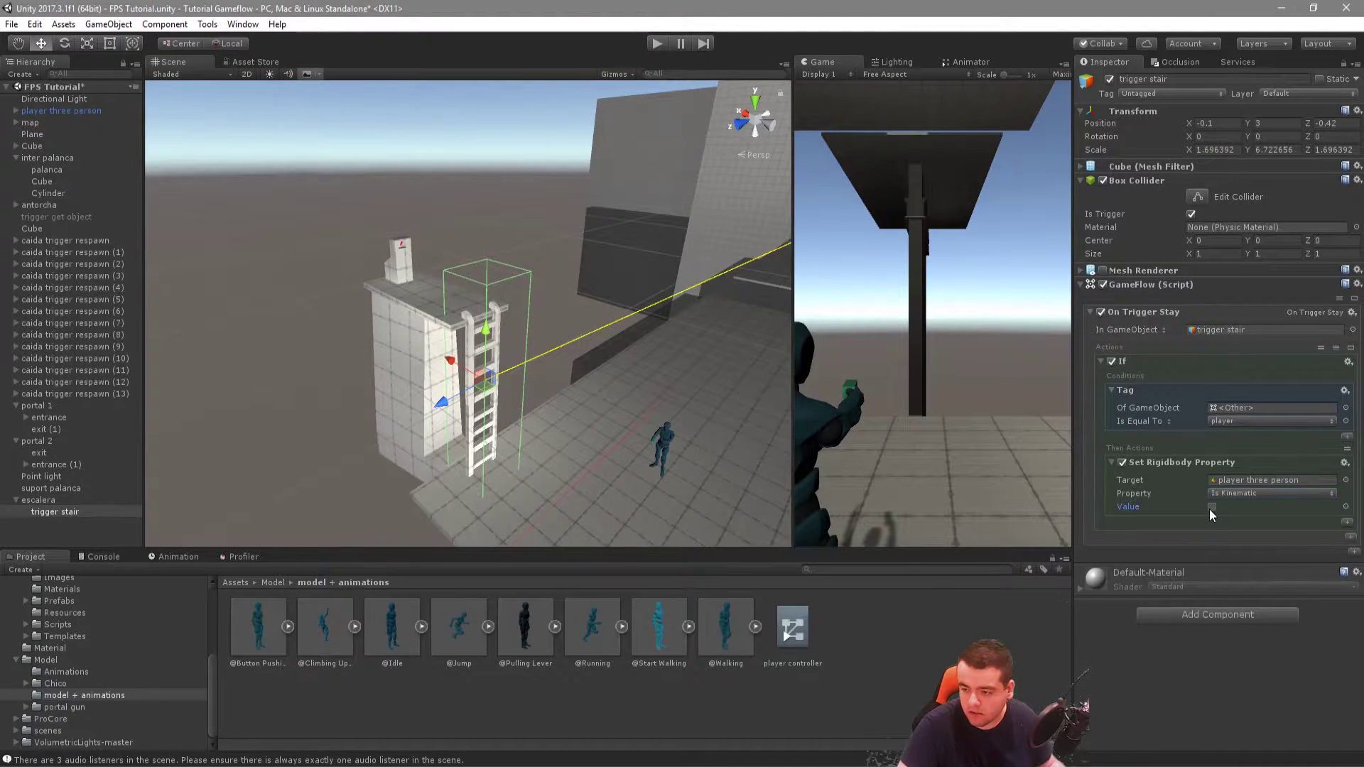
click(1347, 523)
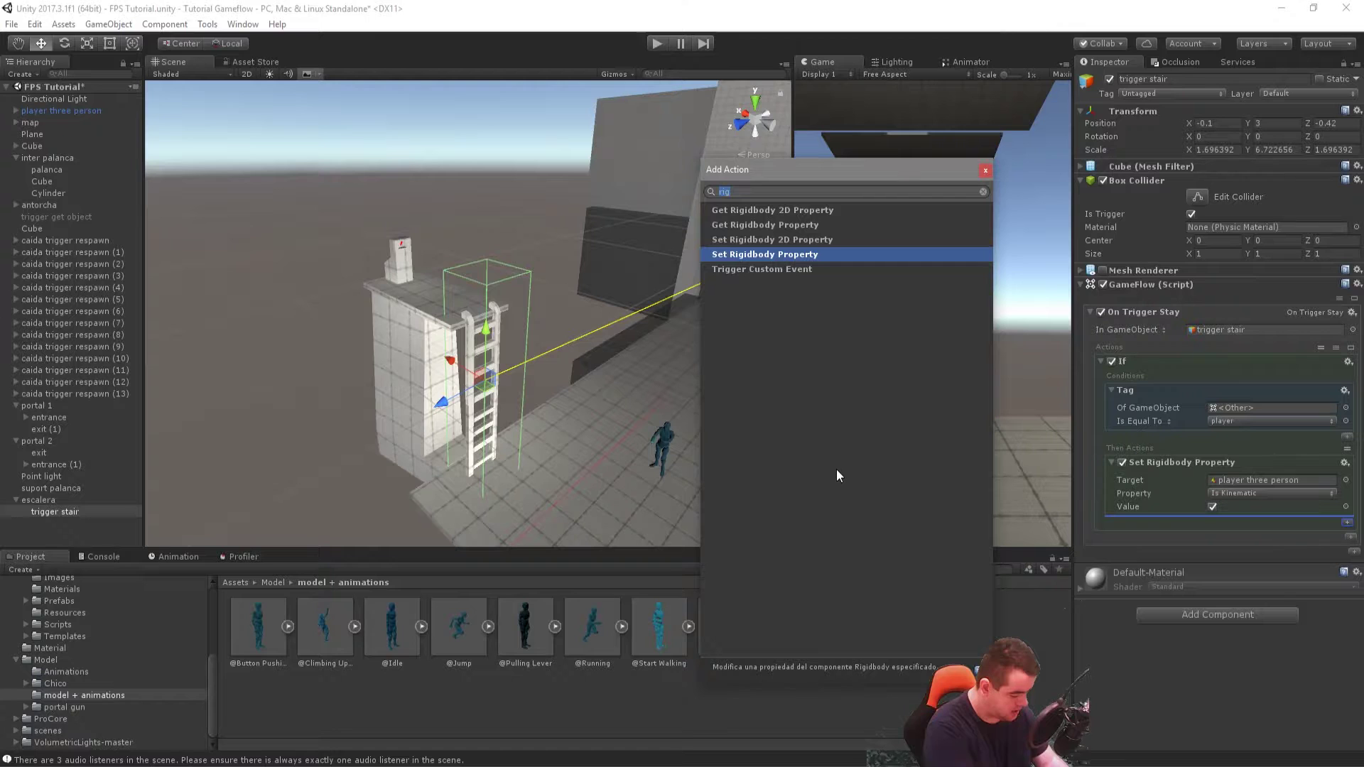
Step: Add a nested If with a Key Is Down condition checking the W key
key(Return)
text(if)
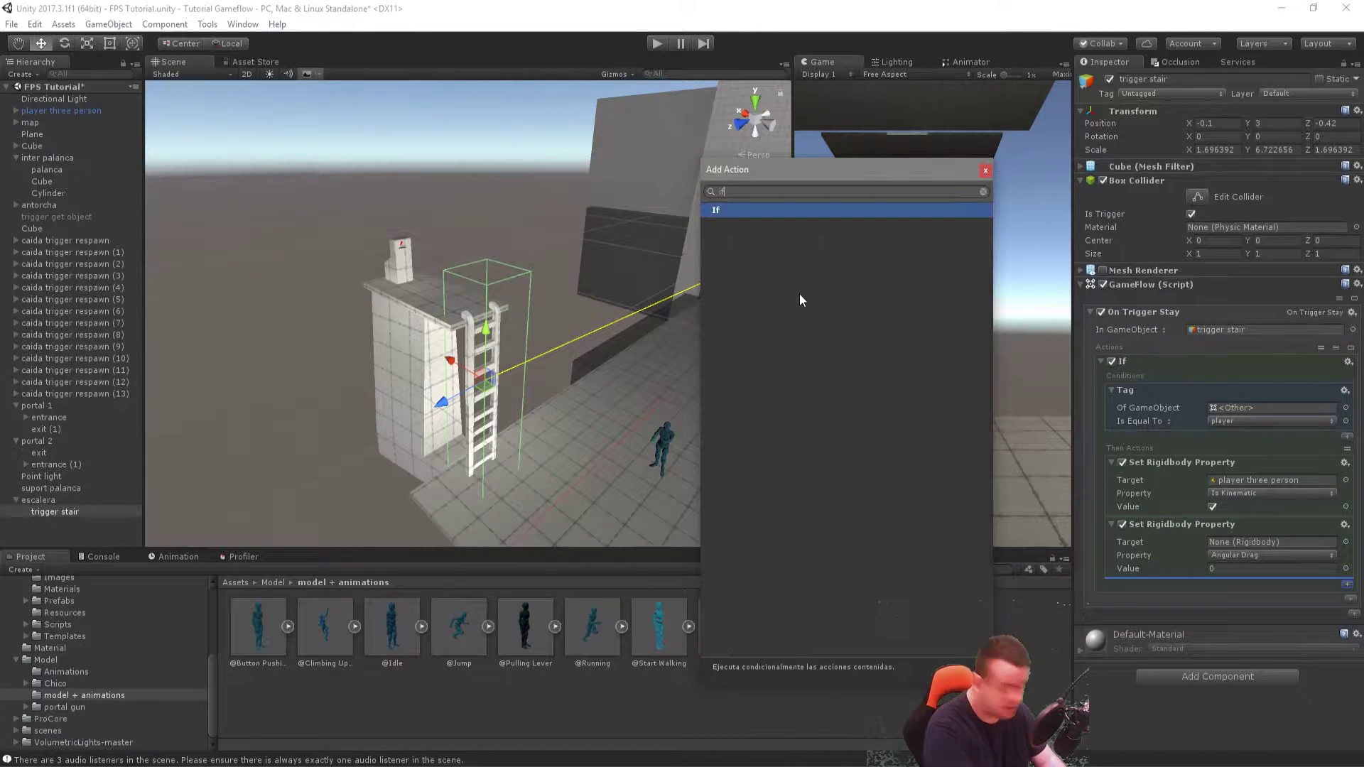
key(Return)
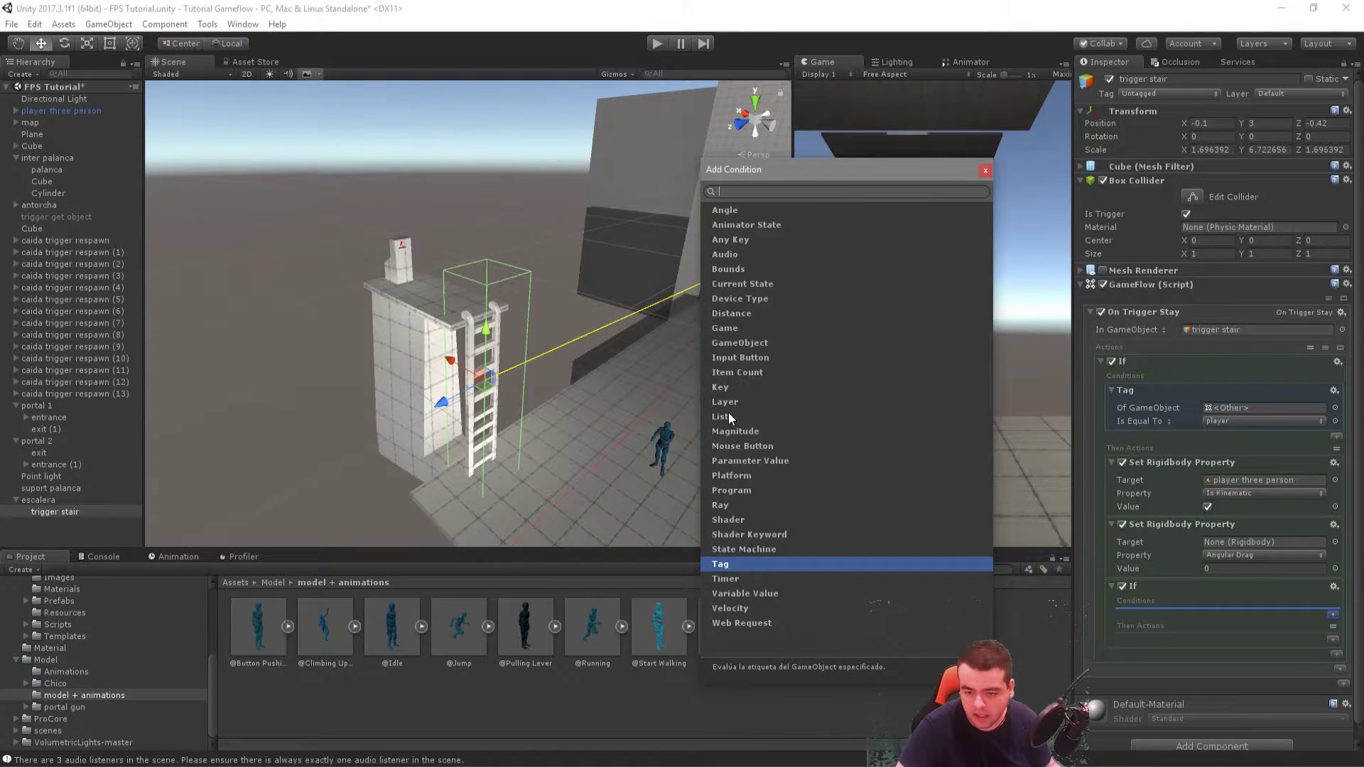
click(732, 388)
click(983, 171)
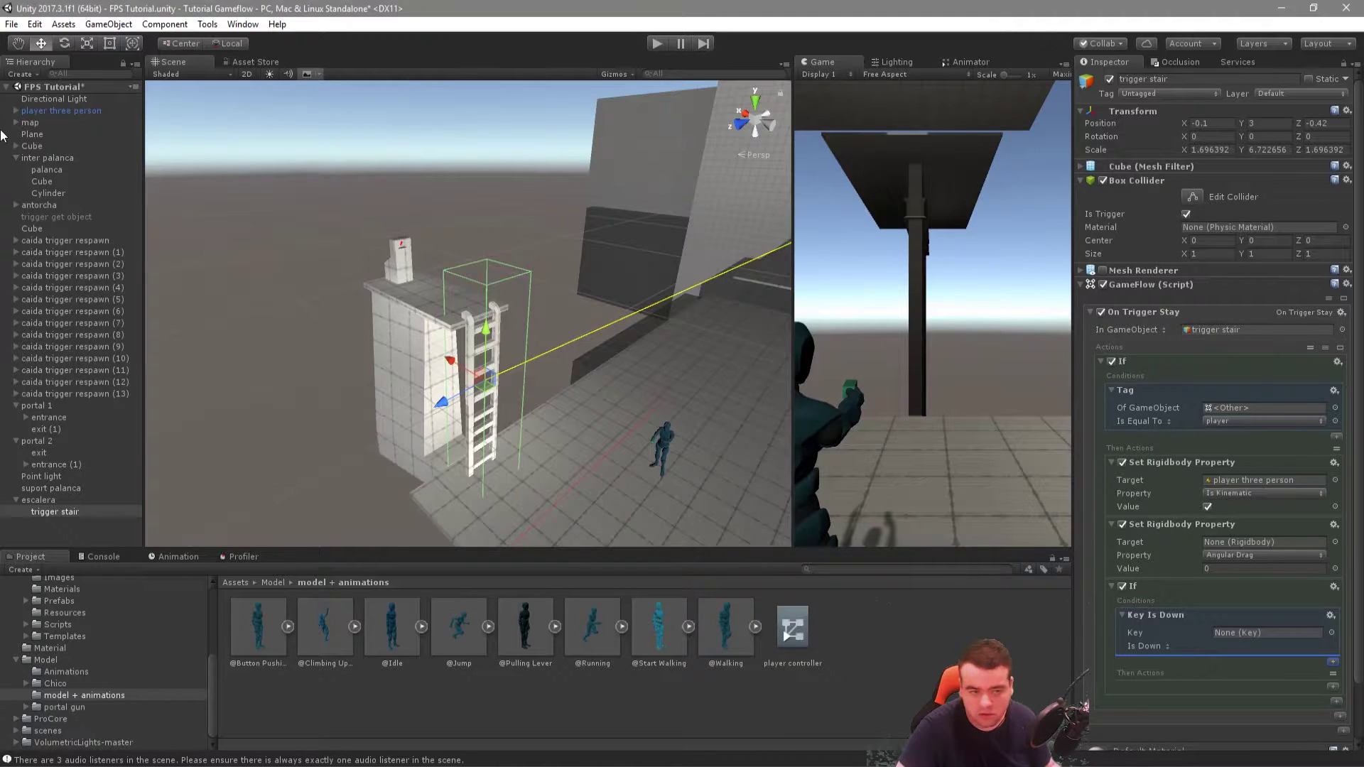
click(15, 111)
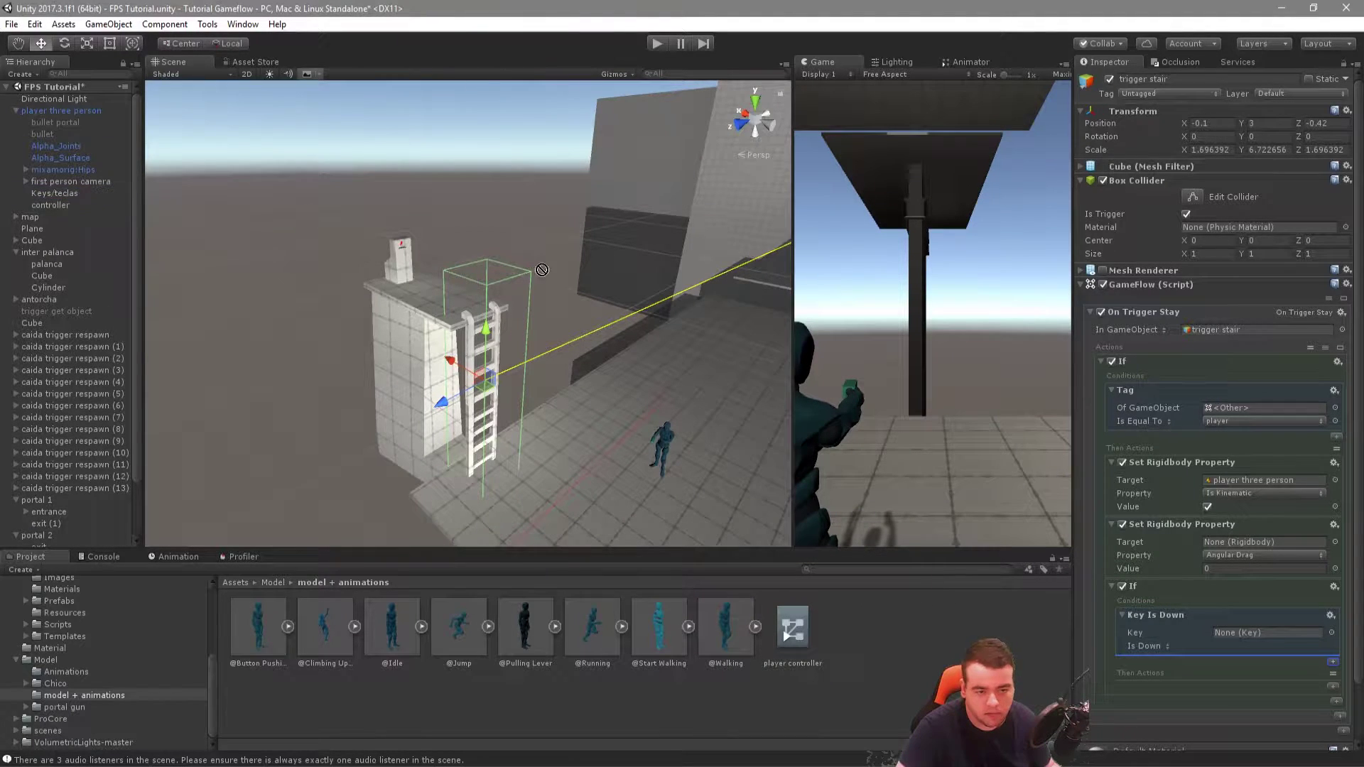
click(1259, 634)
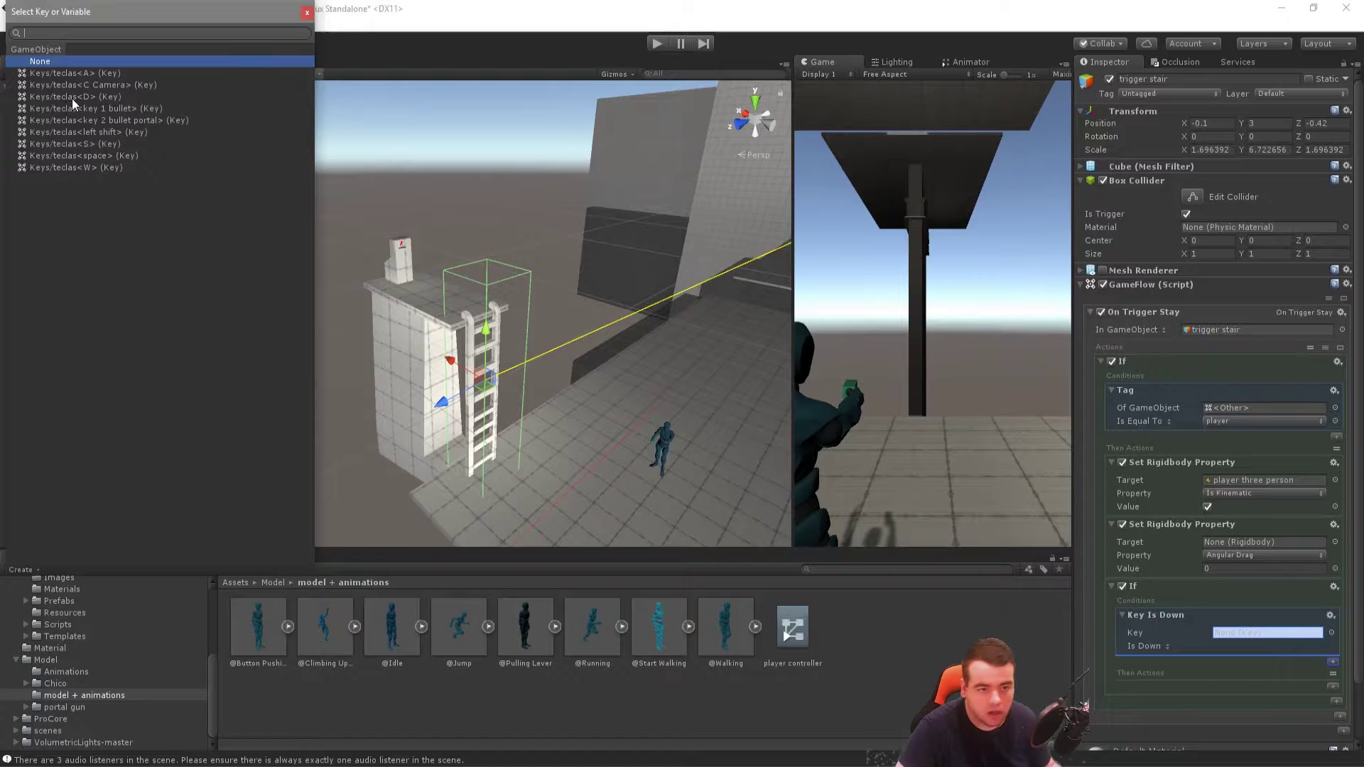
click(91, 168)
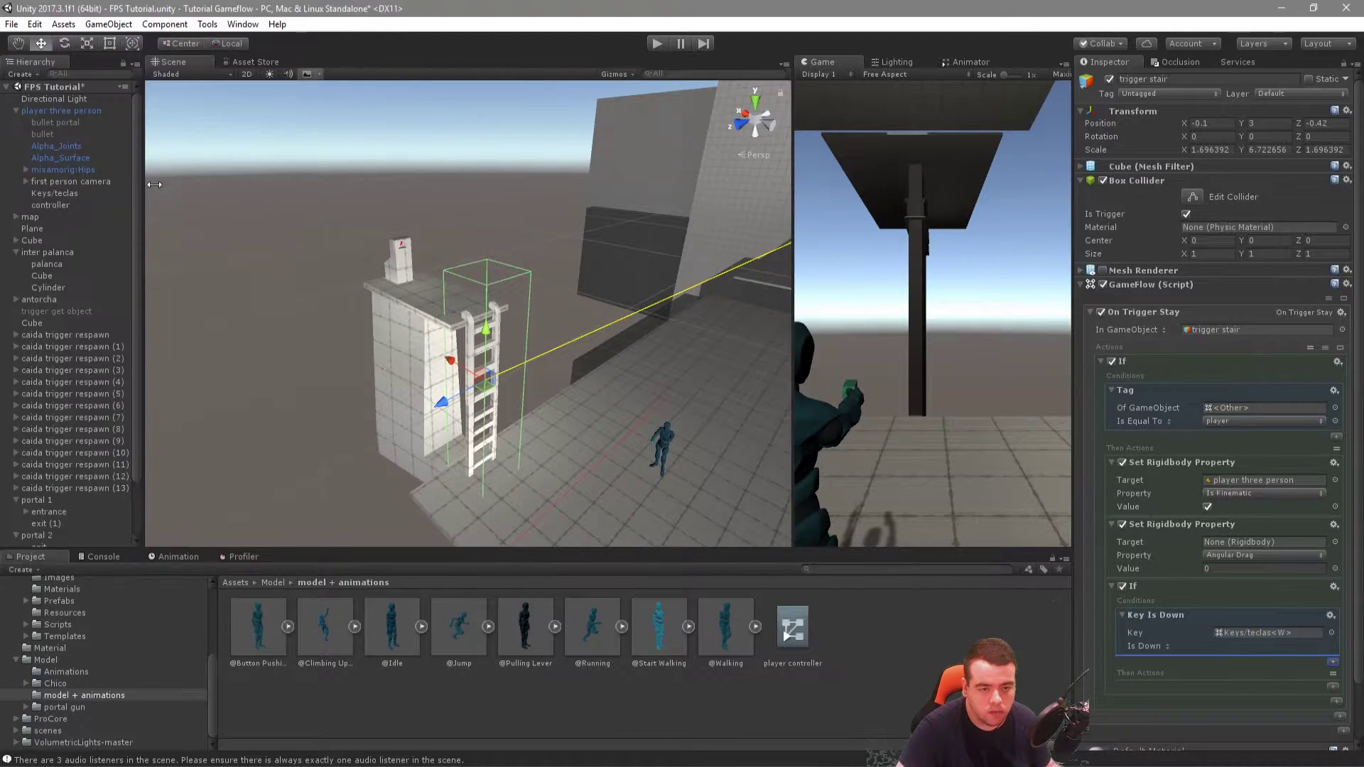
Step: Delete the spare second Set Rigidbody Property action
click(1330, 526)
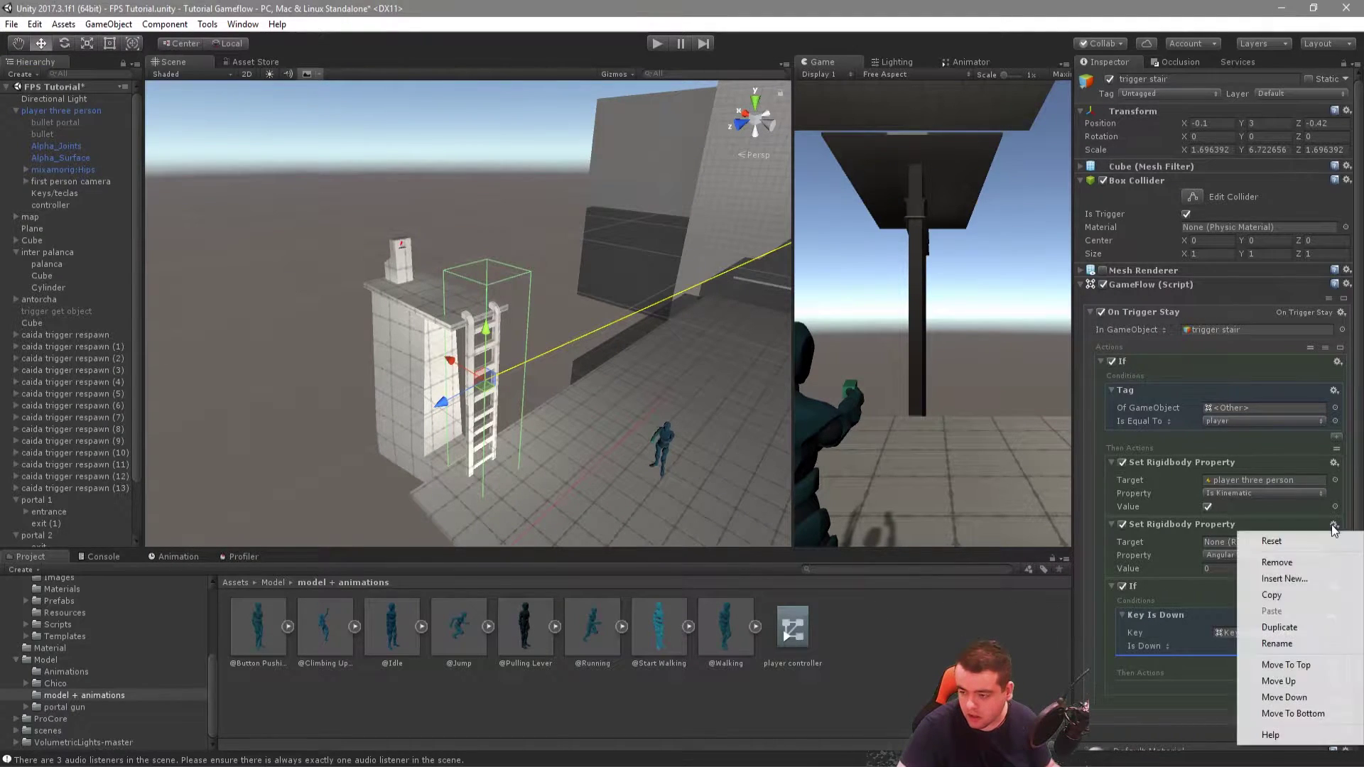
click(1268, 564)
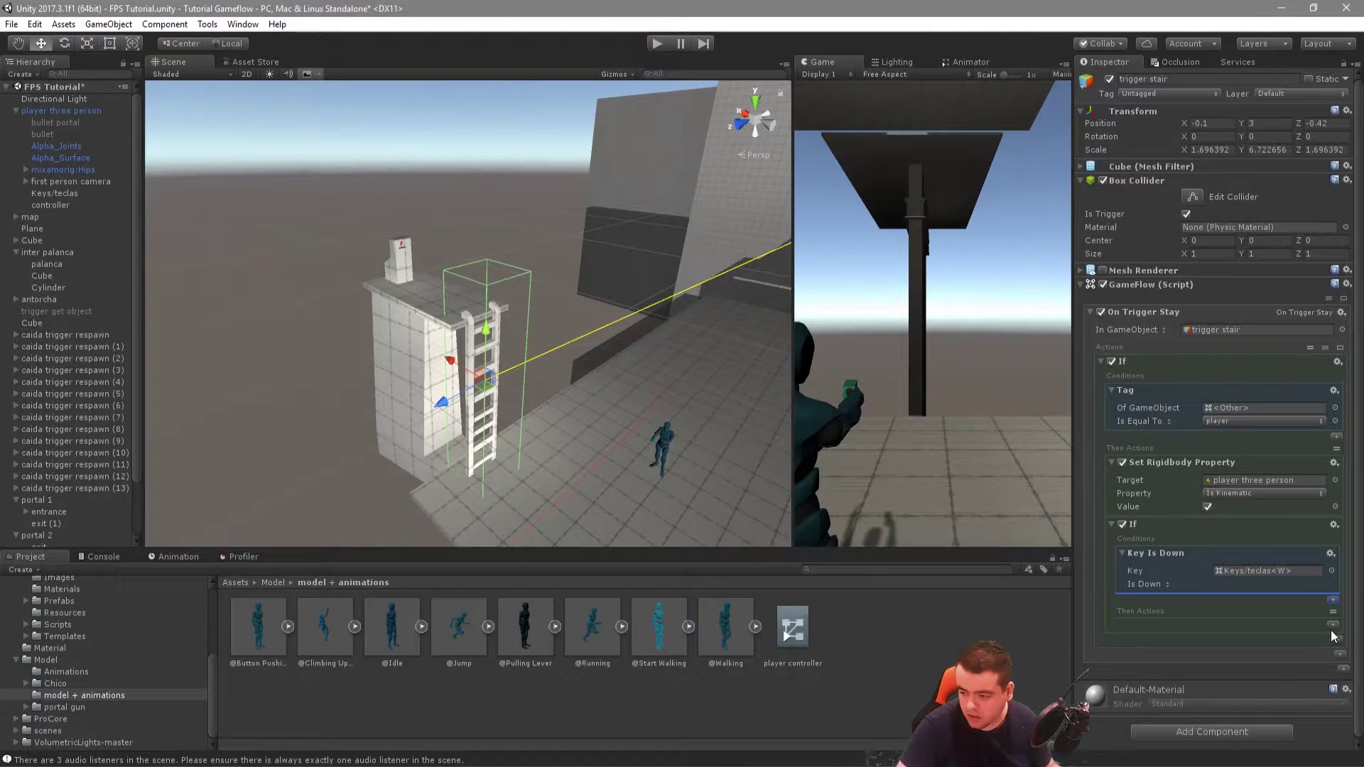
click(1330, 626)
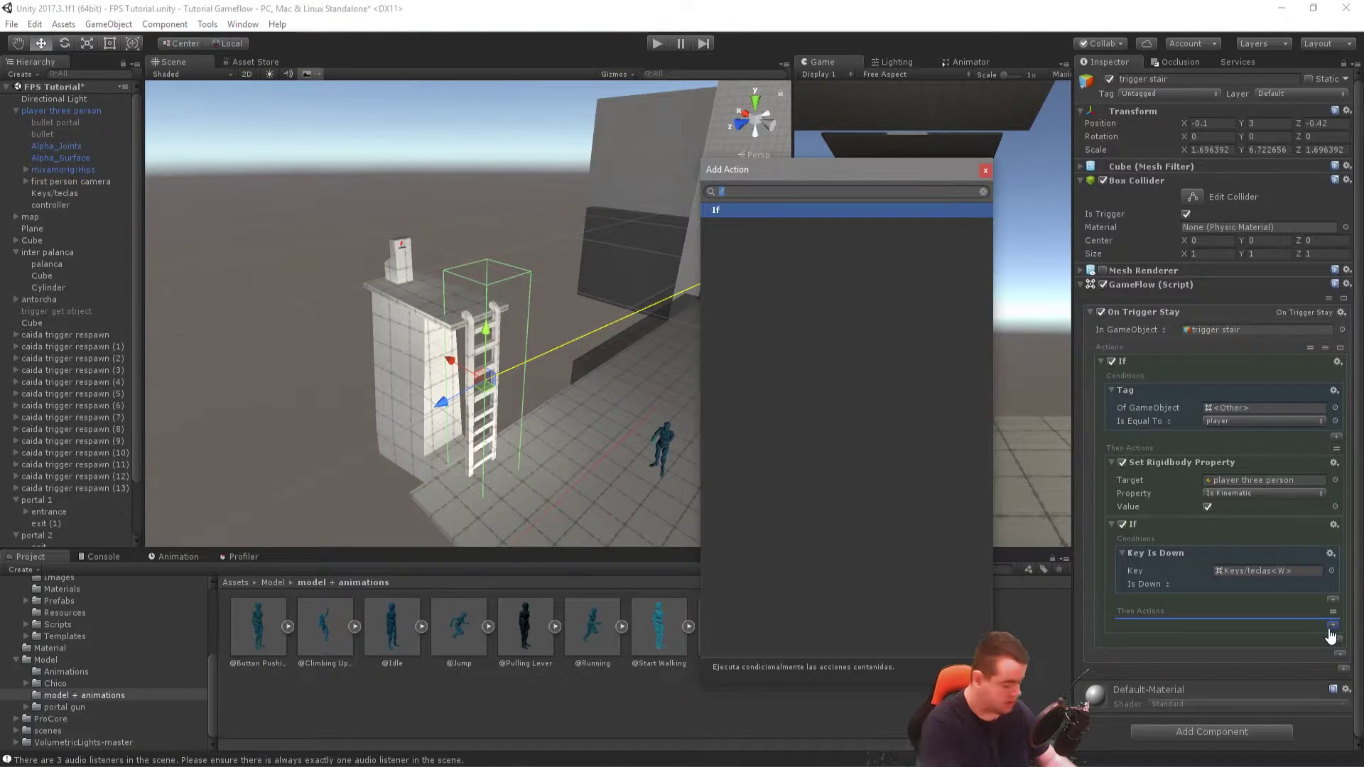
Step: Under the W check, add Set Local Position moving player three person 1 on Y in Self space
text(pos)
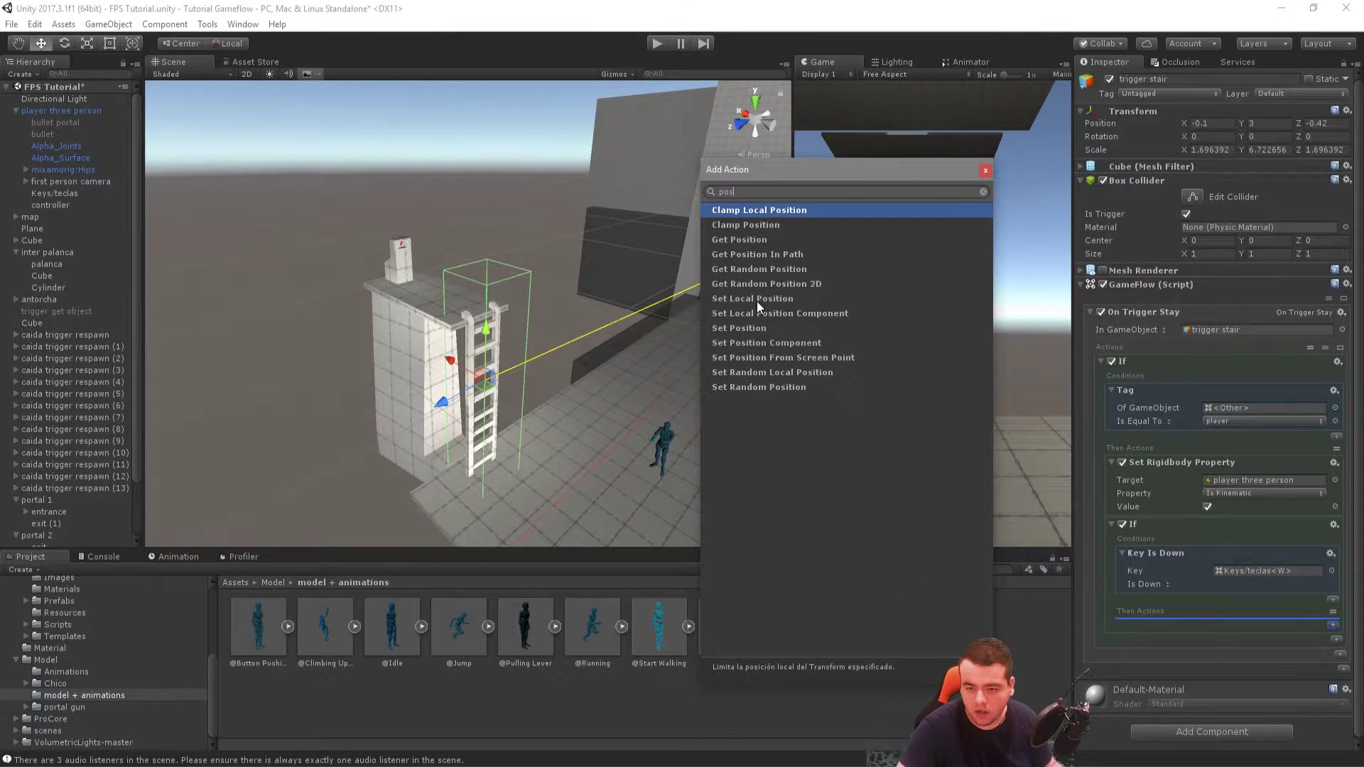
click(756, 299)
scroll(1217, 658, down, 3)
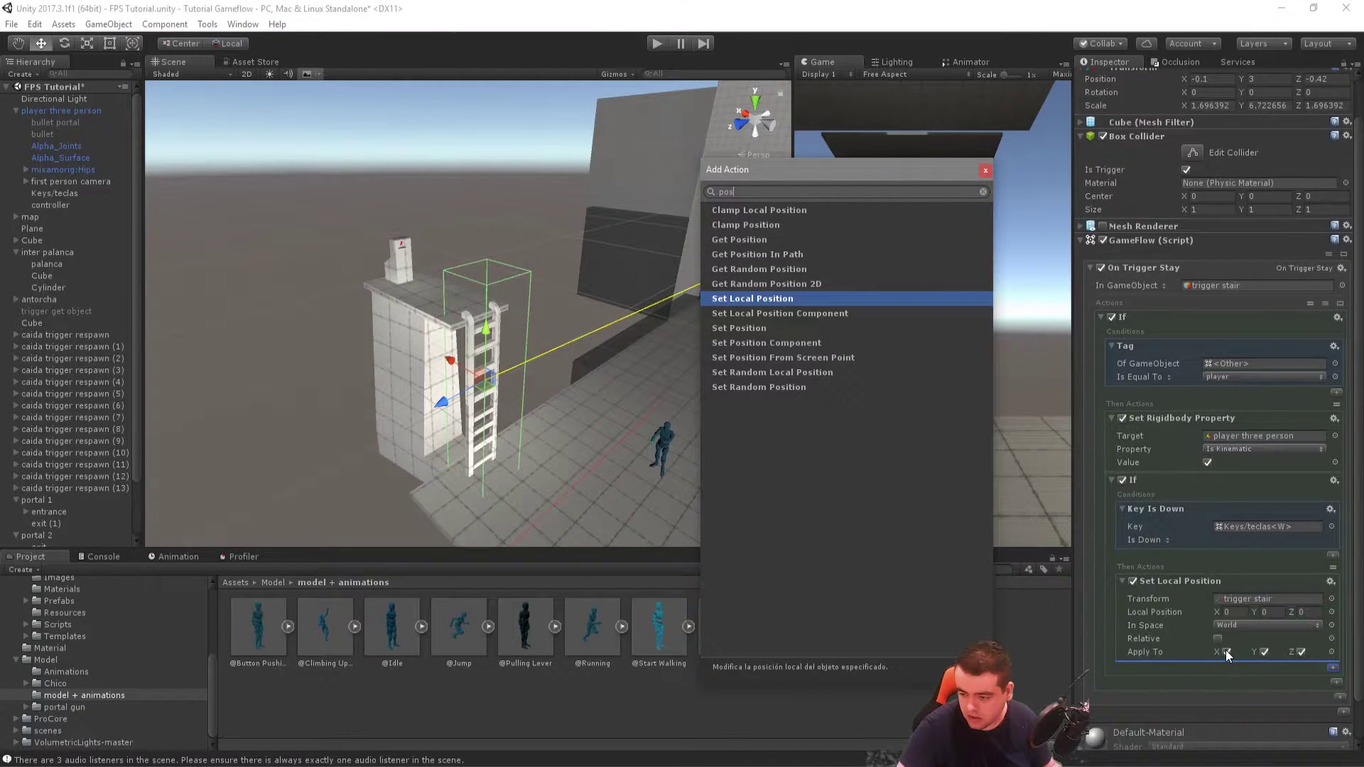
click(1228, 650)
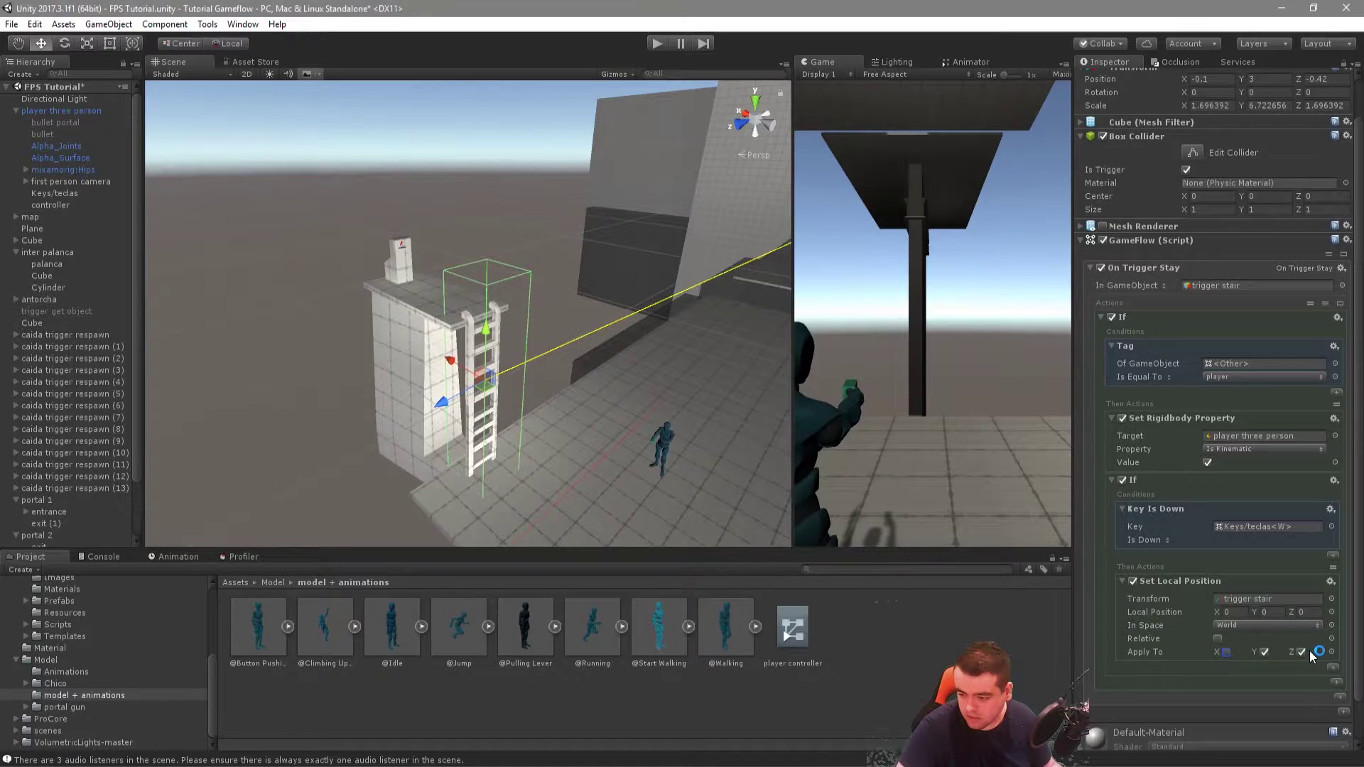
click(1268, 623)
click(1235, 653)
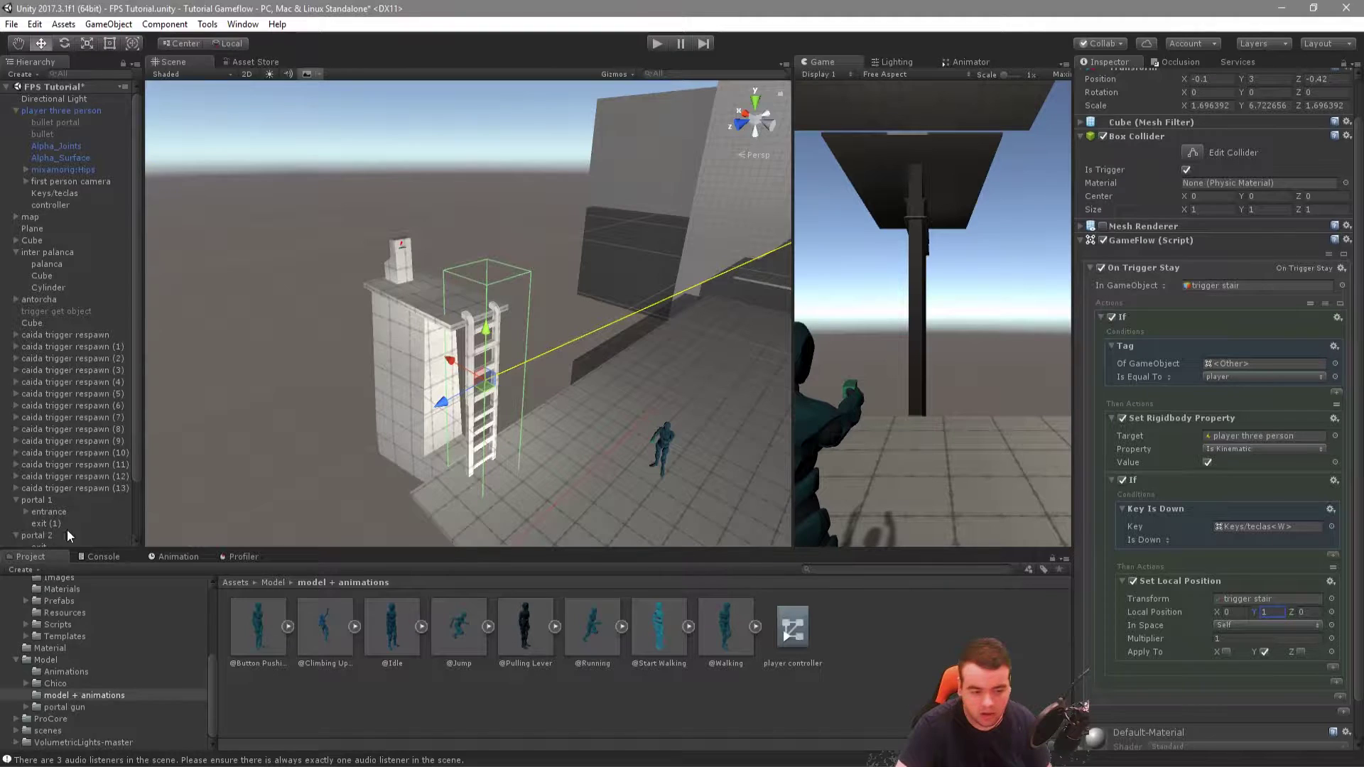
scroll(68, 529, down, 3)
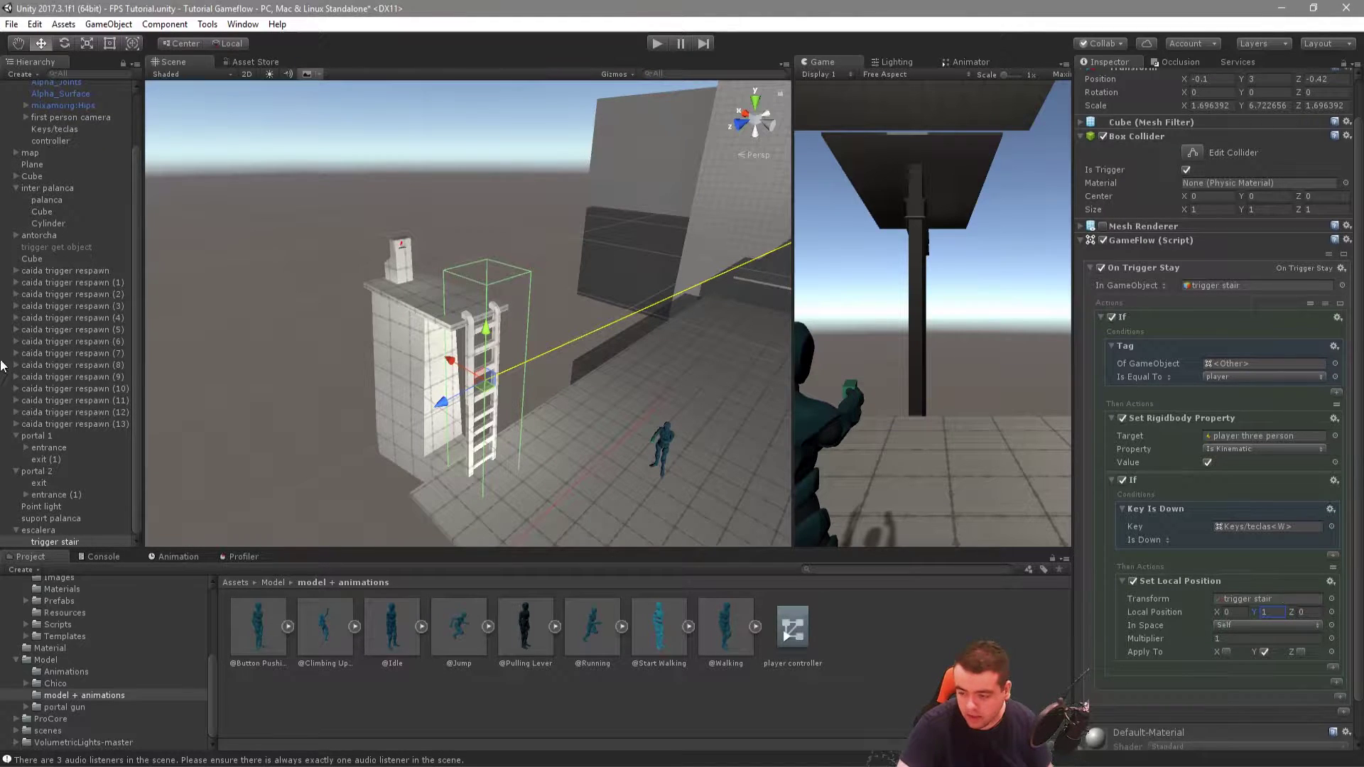
scroll(57, 186, up, 3)
drag(70, 111, 1268, 598)
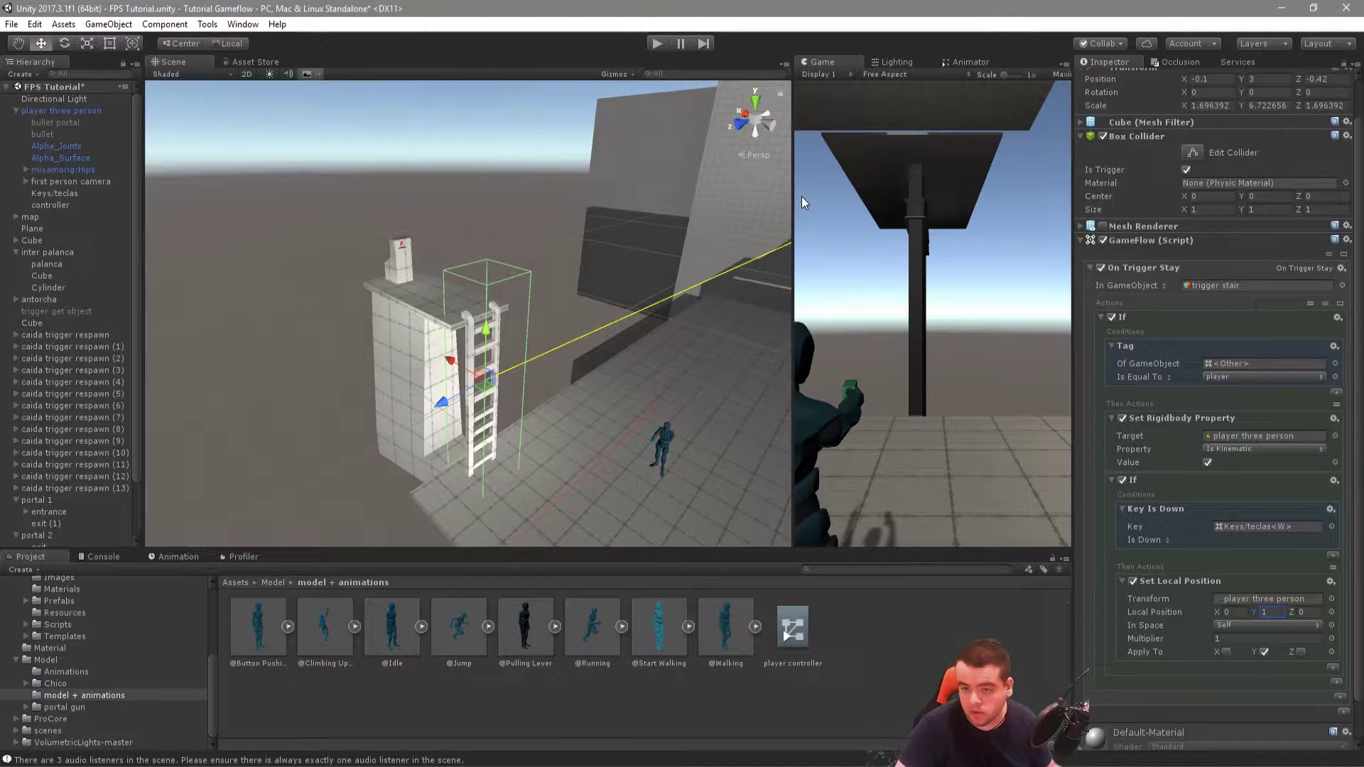
key(ctrl+p)
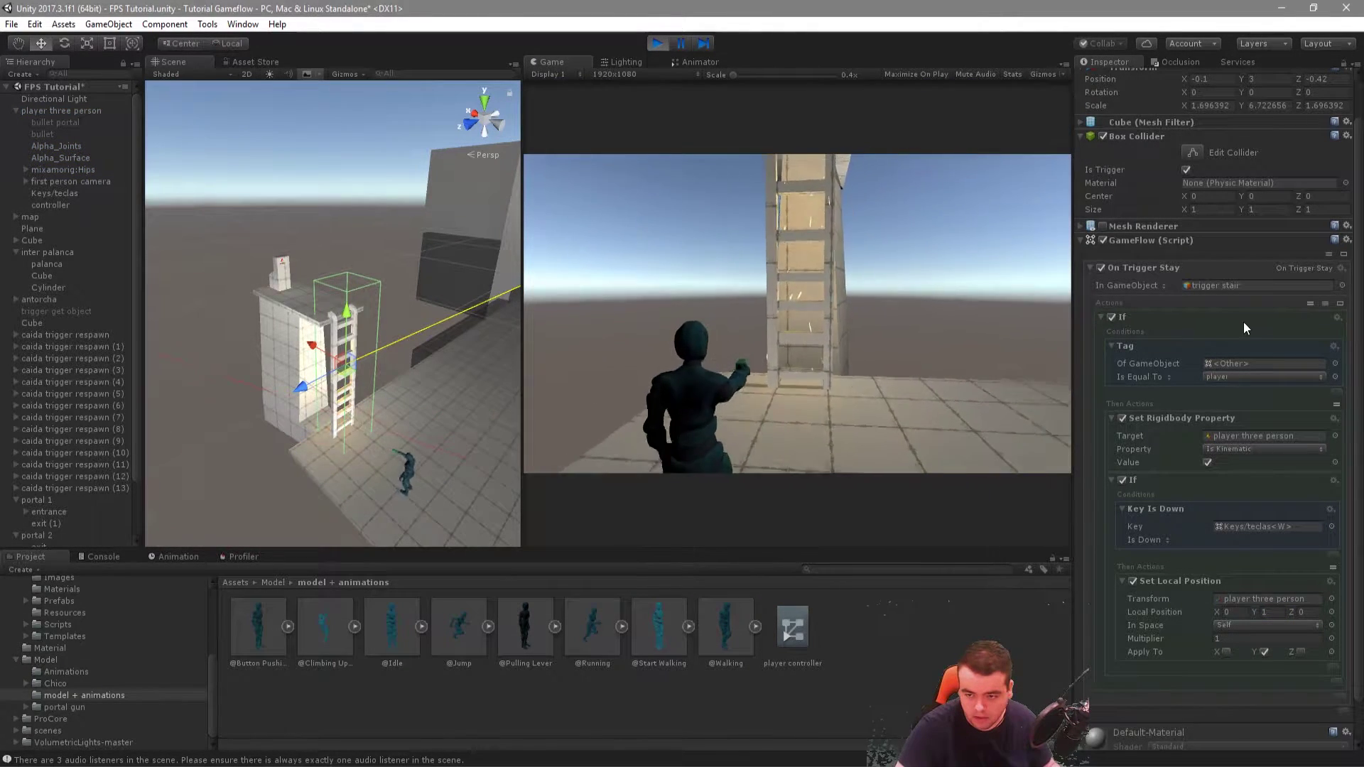
Step: Test the climb with W, then set the Set Local Position Multiplier to 0.01
key(w)
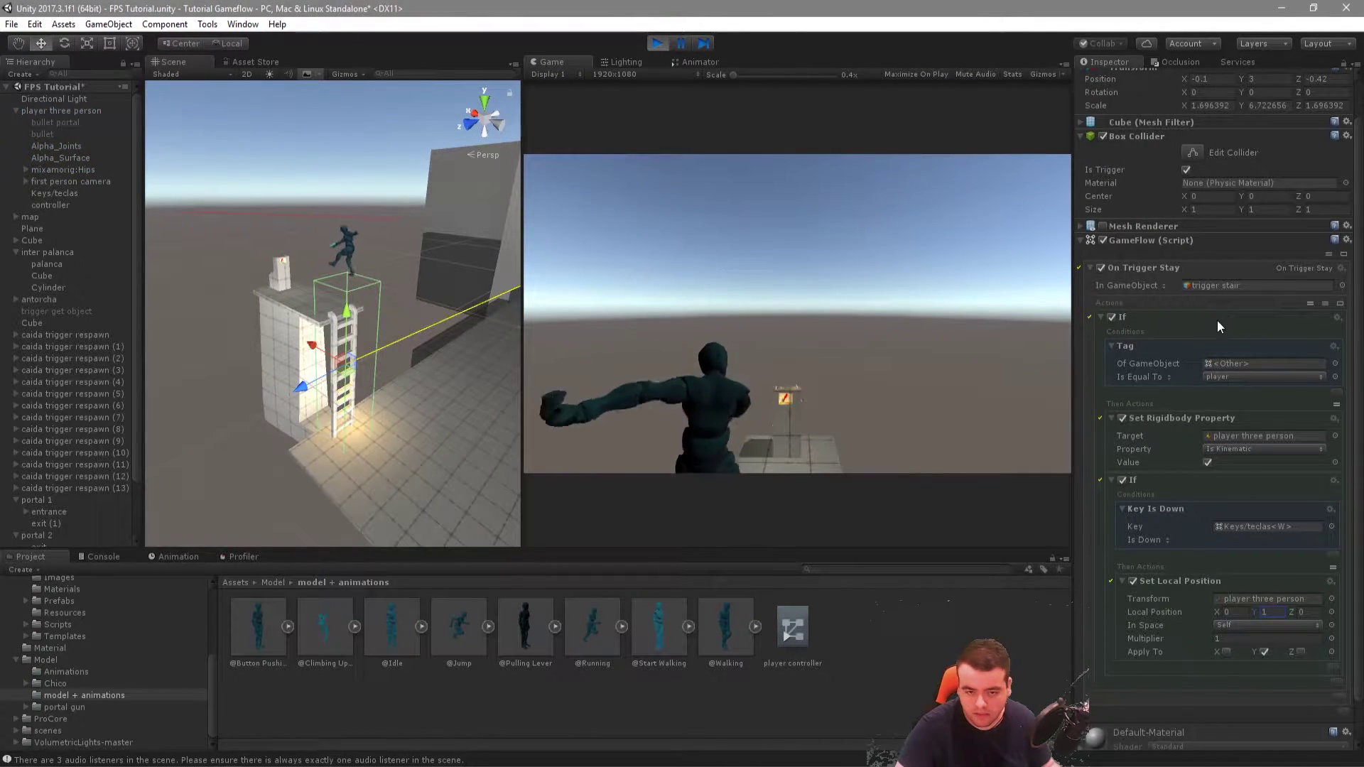
click(656, 43)
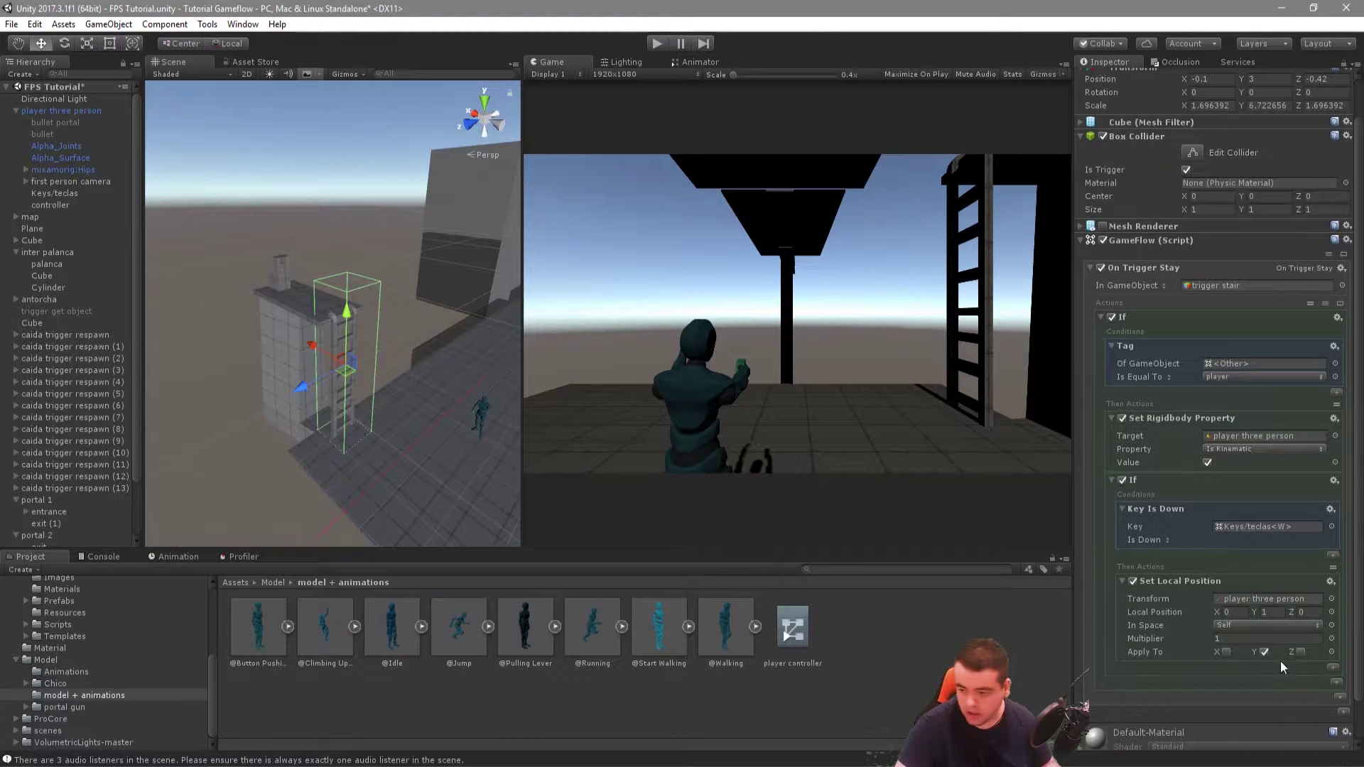
click(1238, 639)
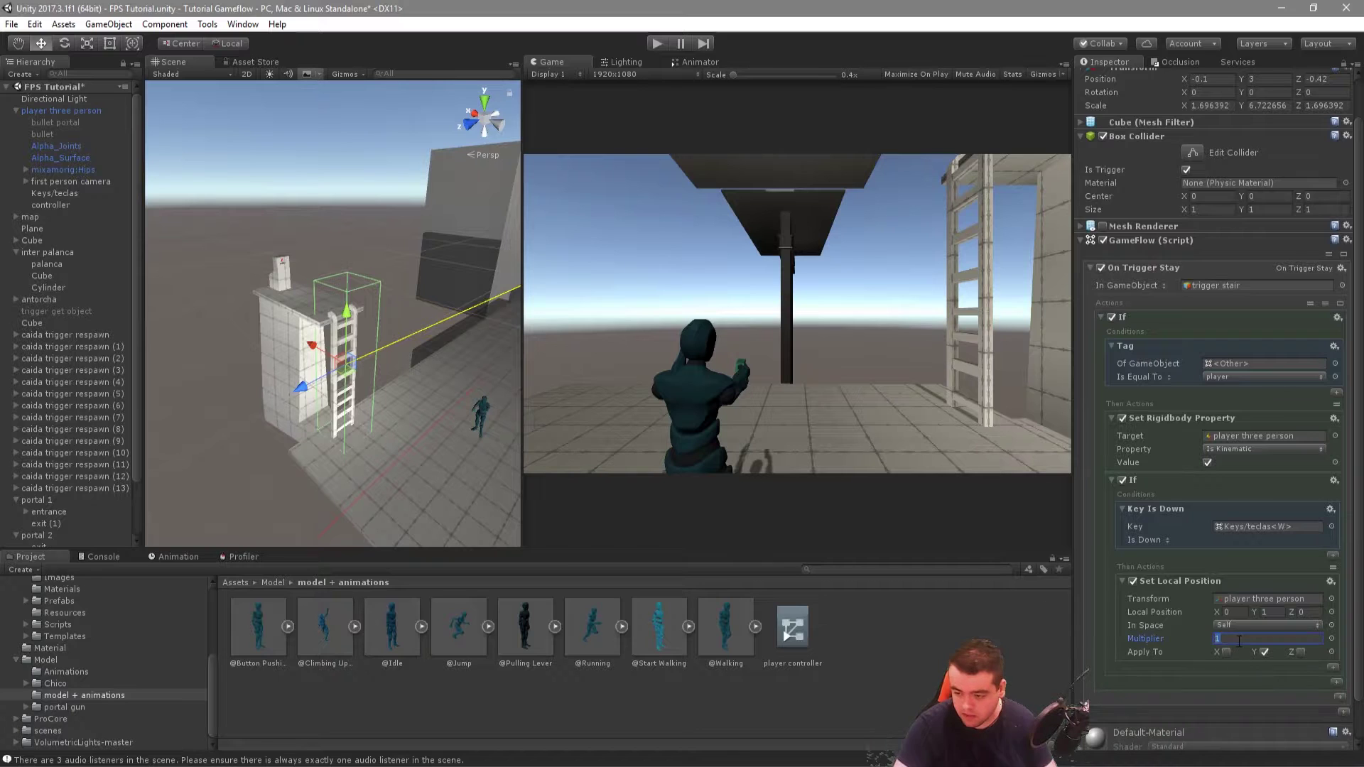
text(0.01)
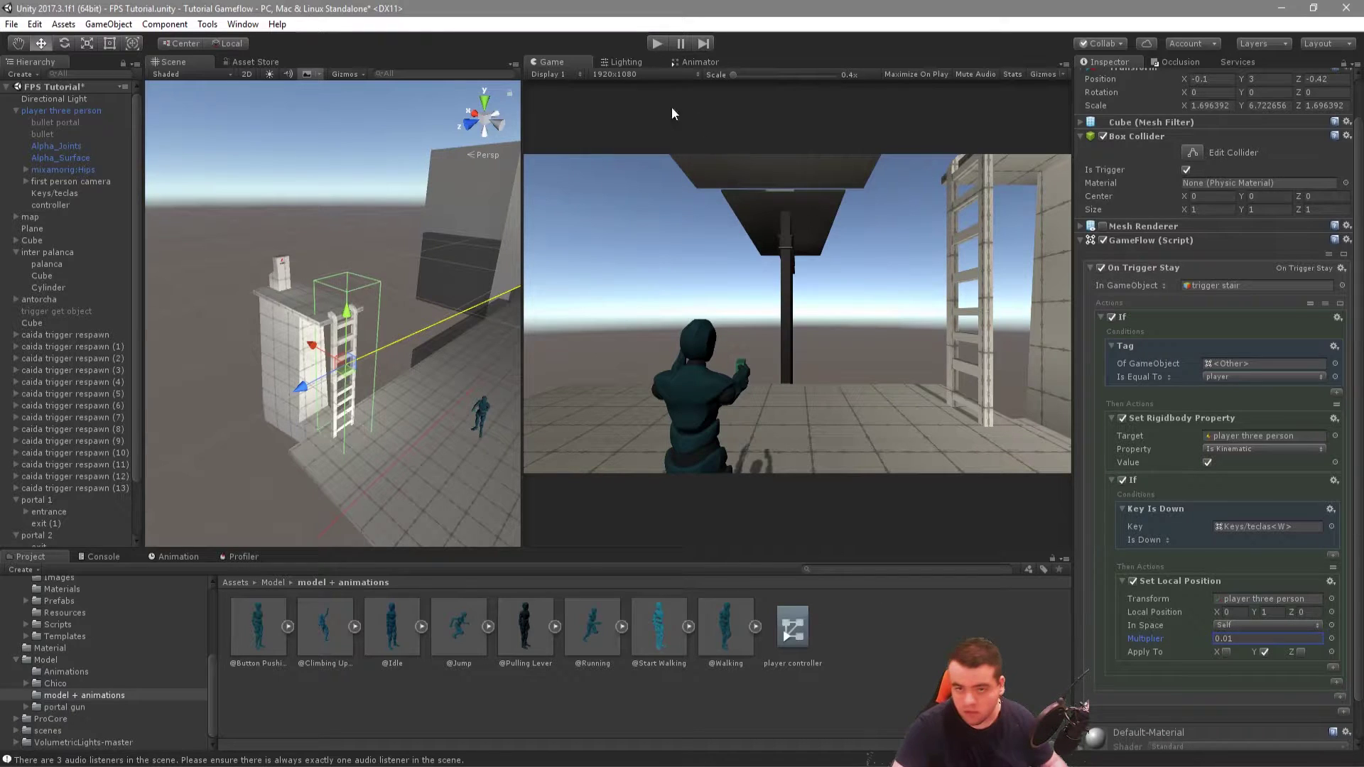
Step: Playtest the slower climb by holding W on the ladder, then stop play
click(655, 44)
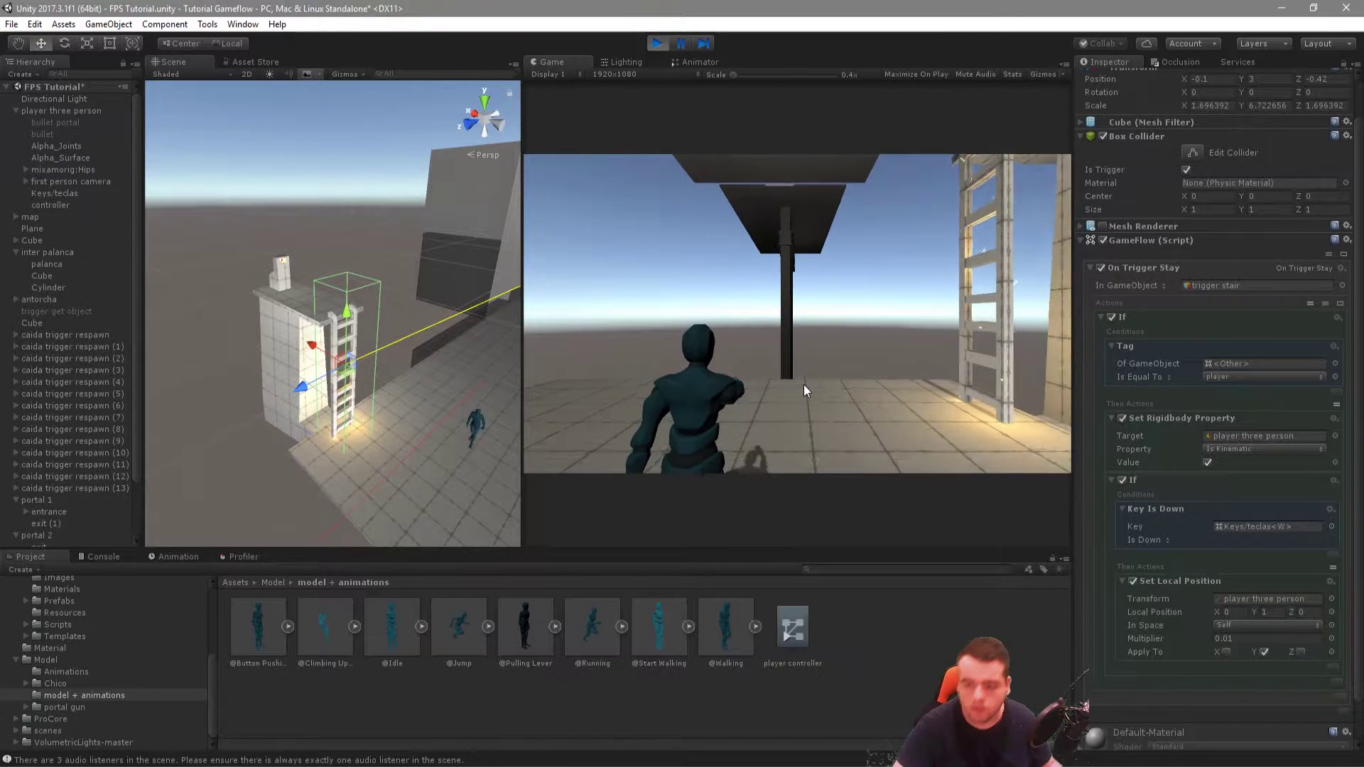
key(w)
key(w)
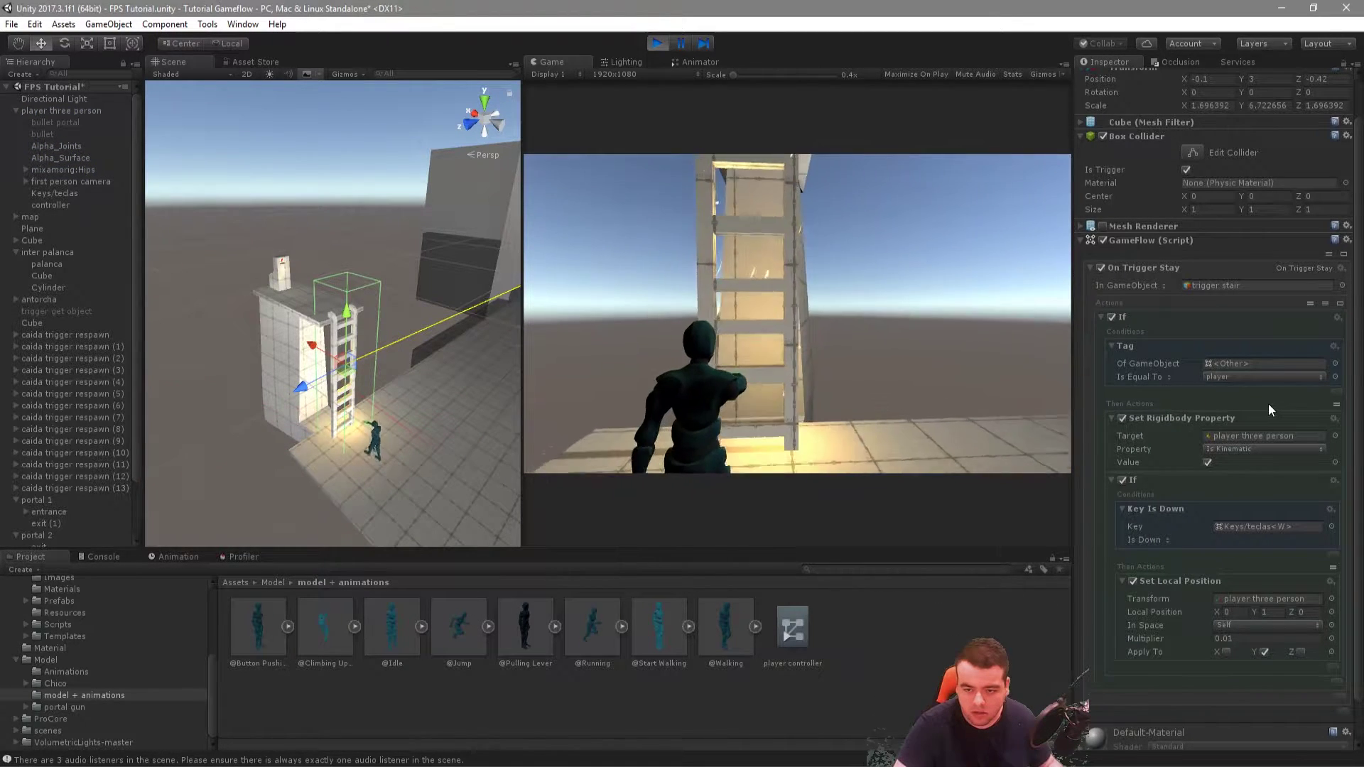
key(w)
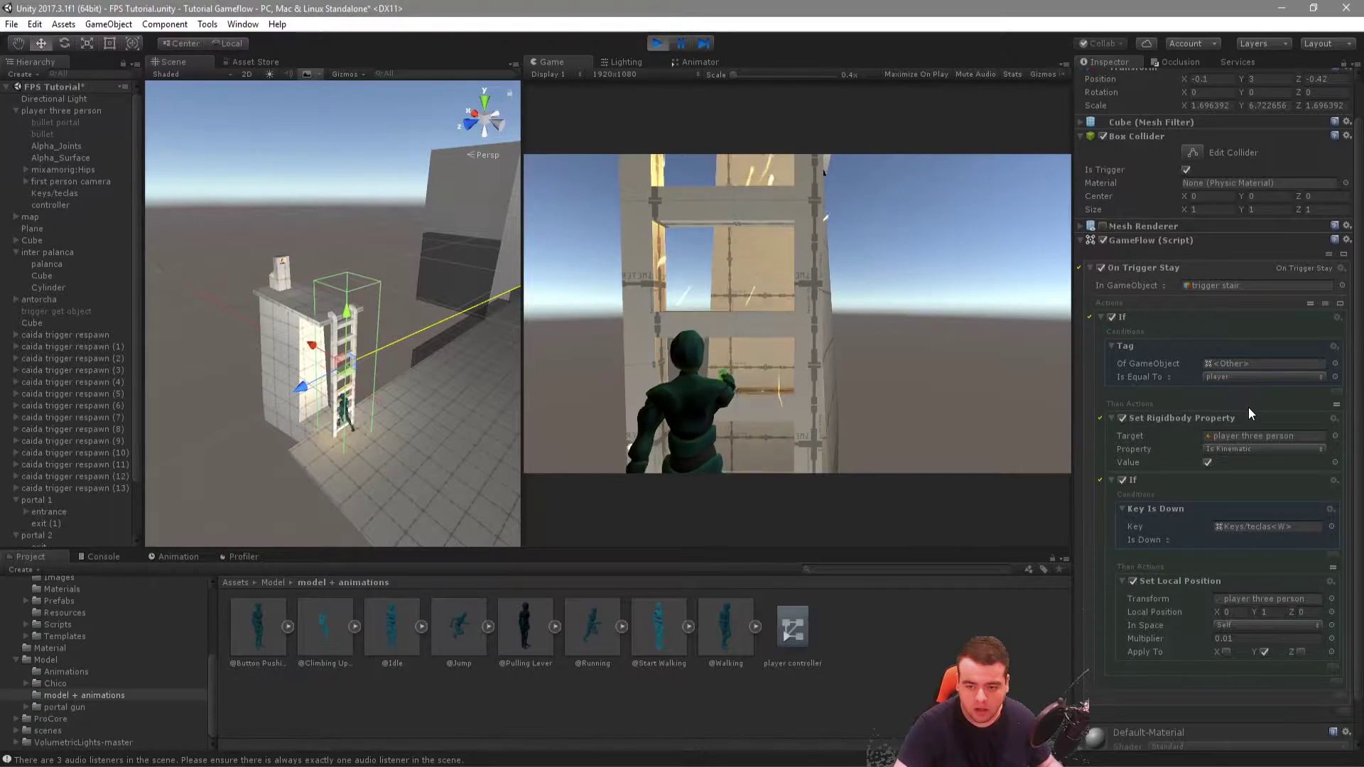
key(w)
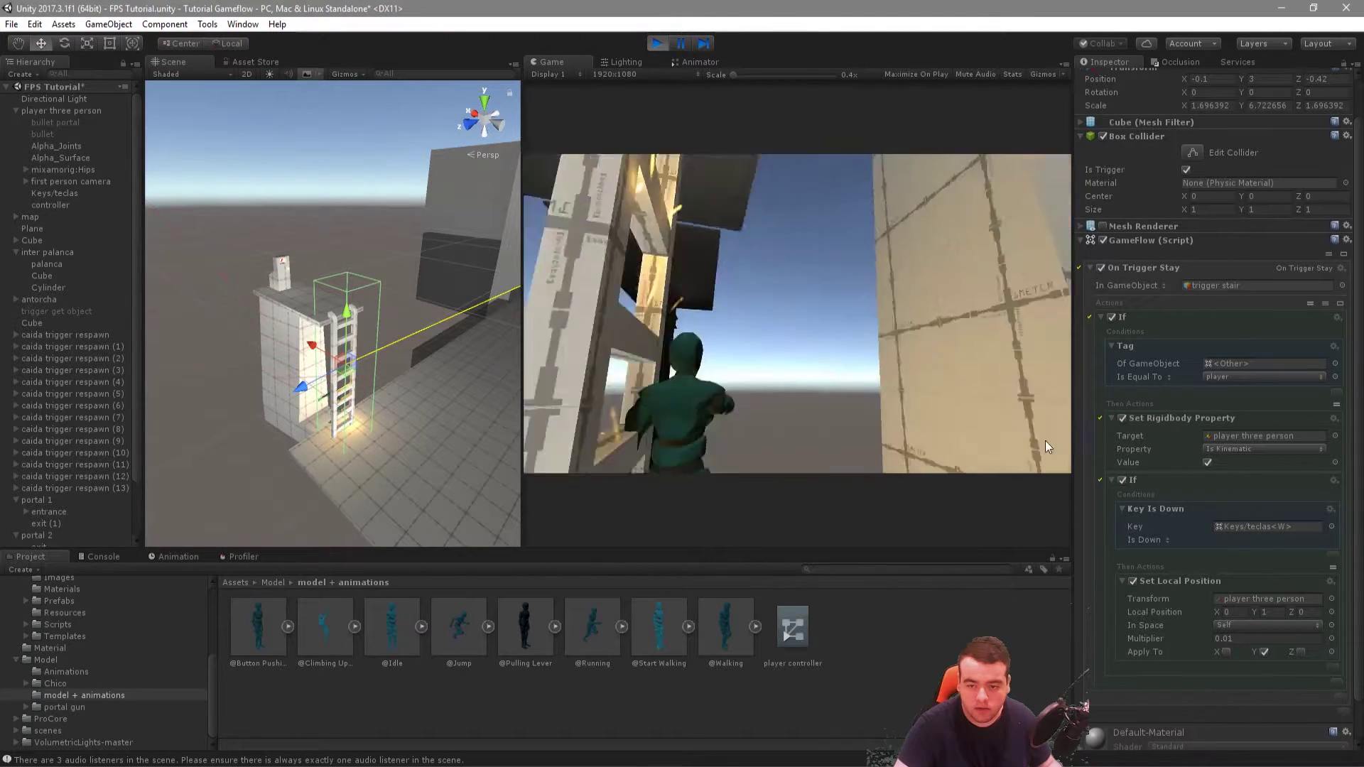
key(w)
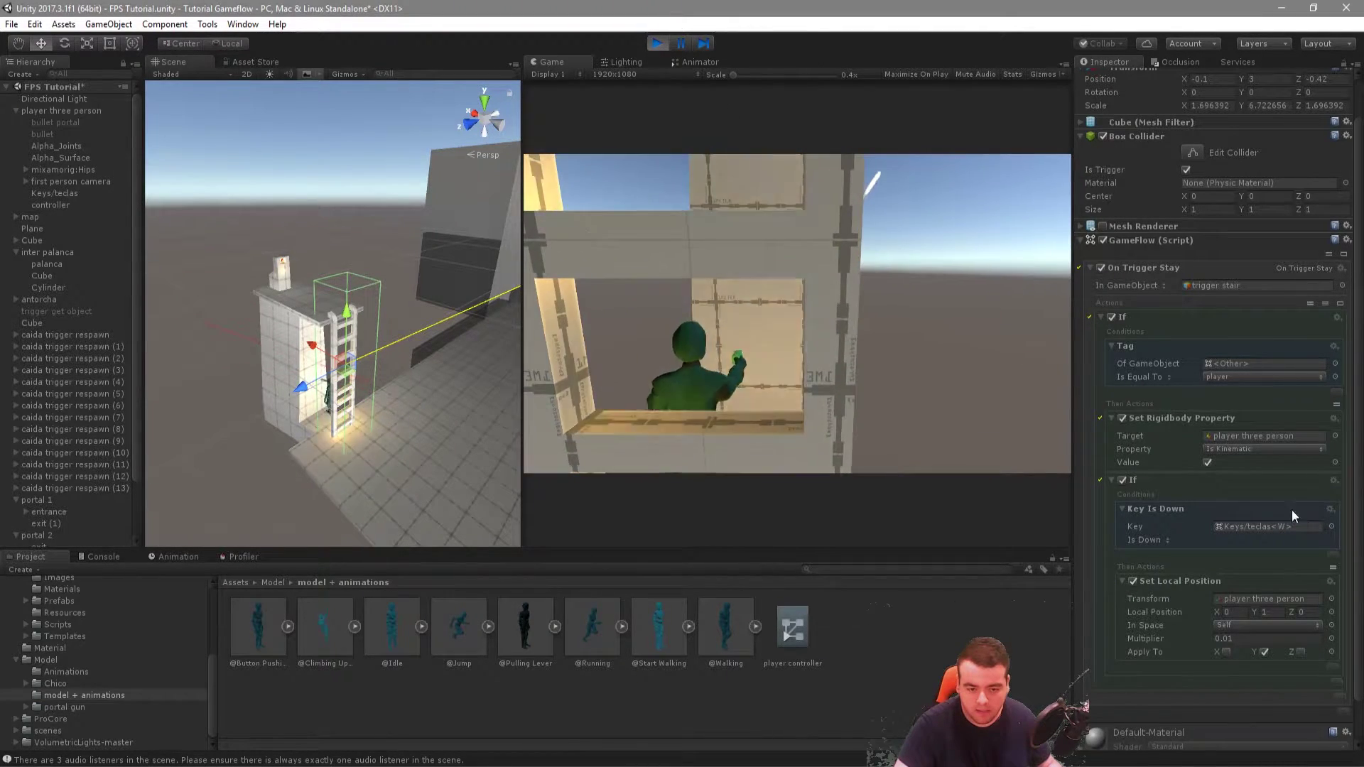
click(658, 43)
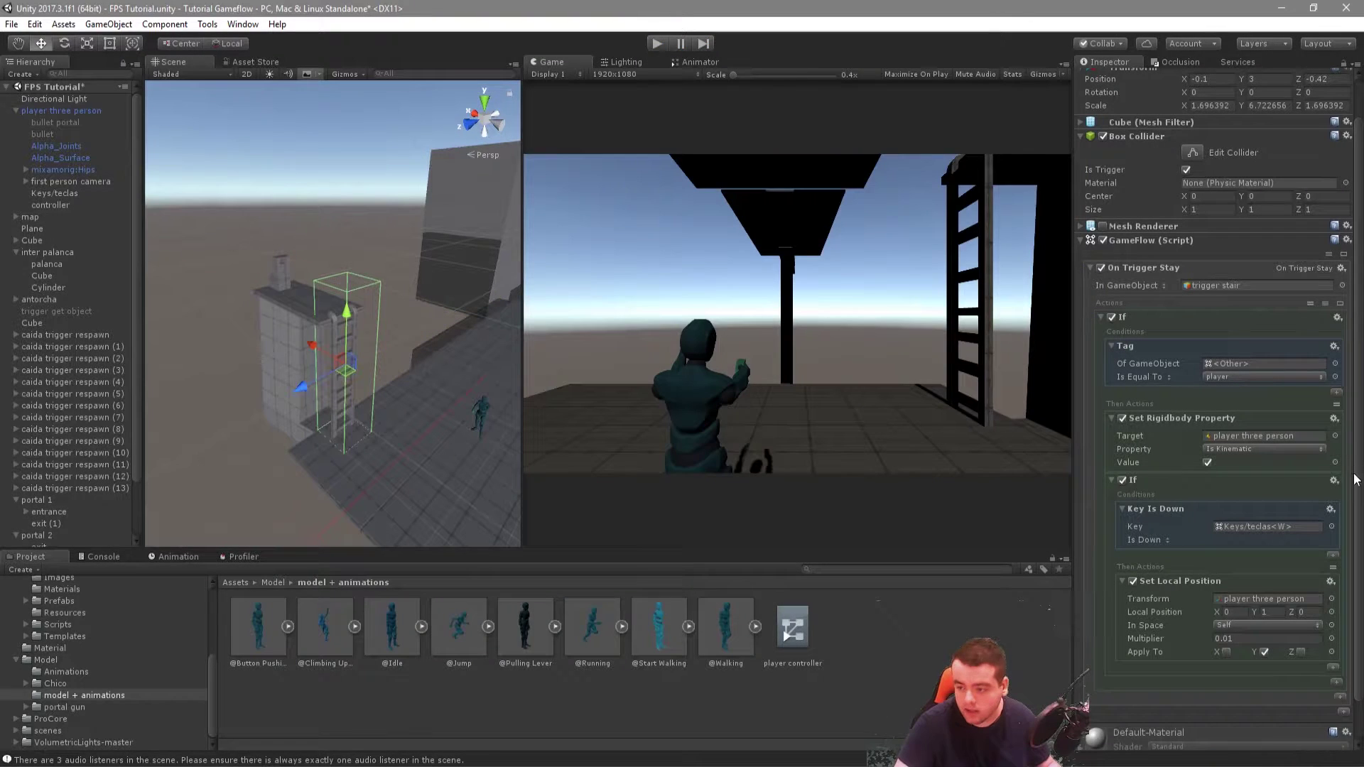
click(1335, 483)
Step: Add a Deactivate GameObject action targeting controller under the tag check, then playtest the climb
click(1306, 533)
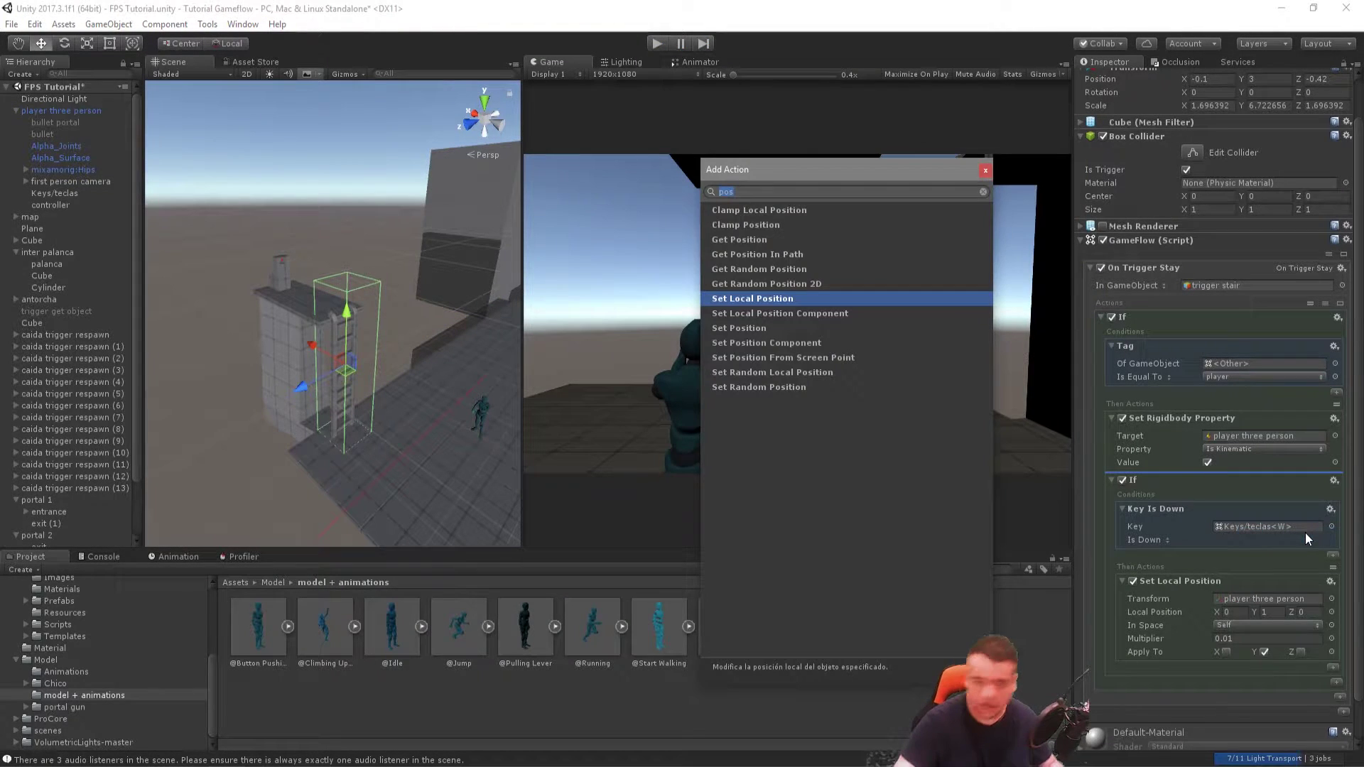
text(game)
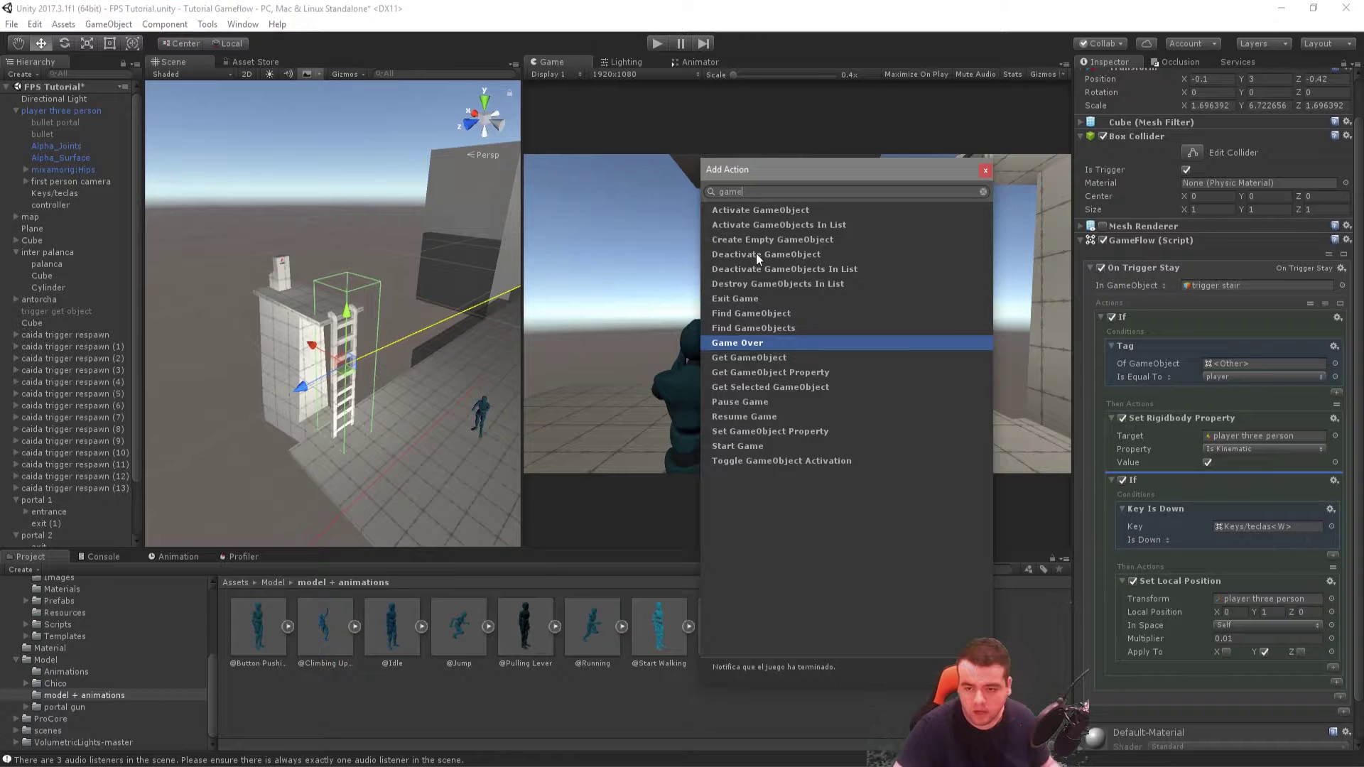
click(760, 256)
click(980, 171)
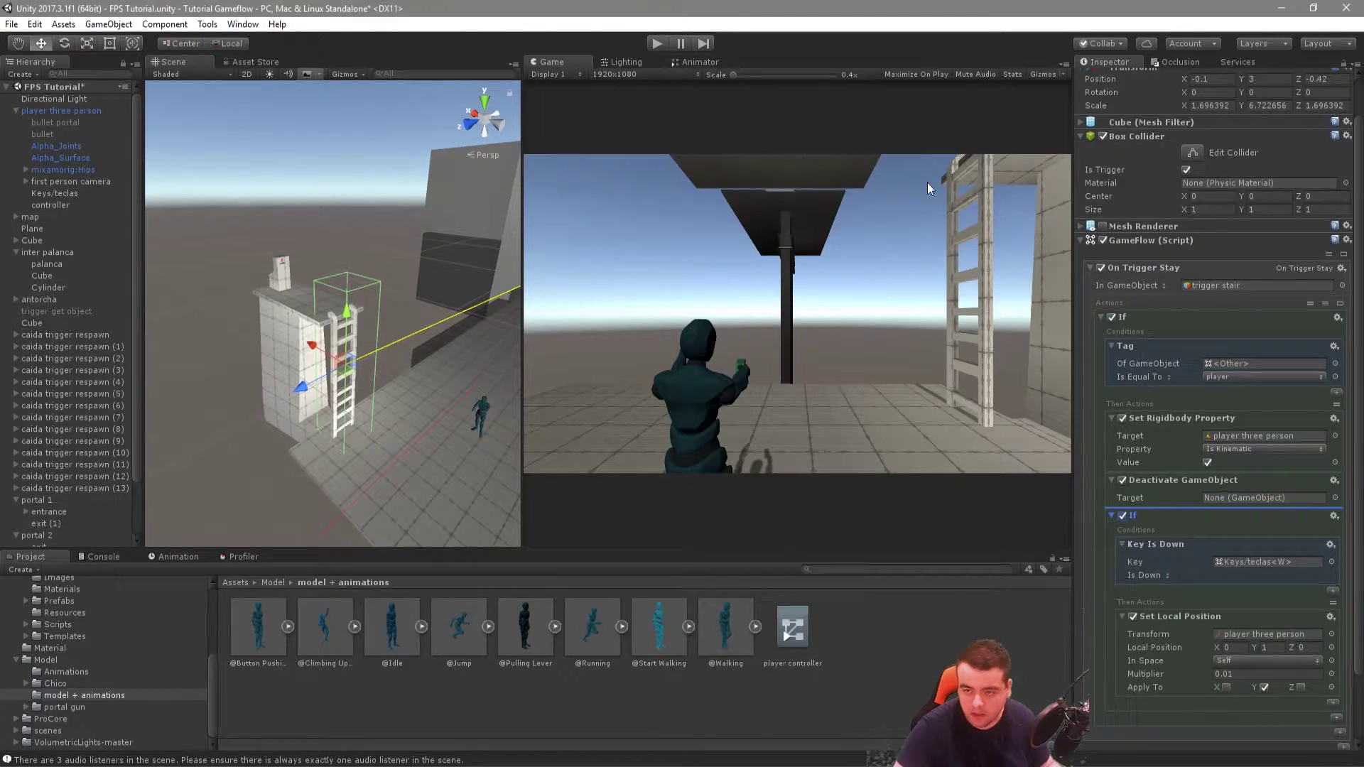
drag(20, 208, 1237, 500)
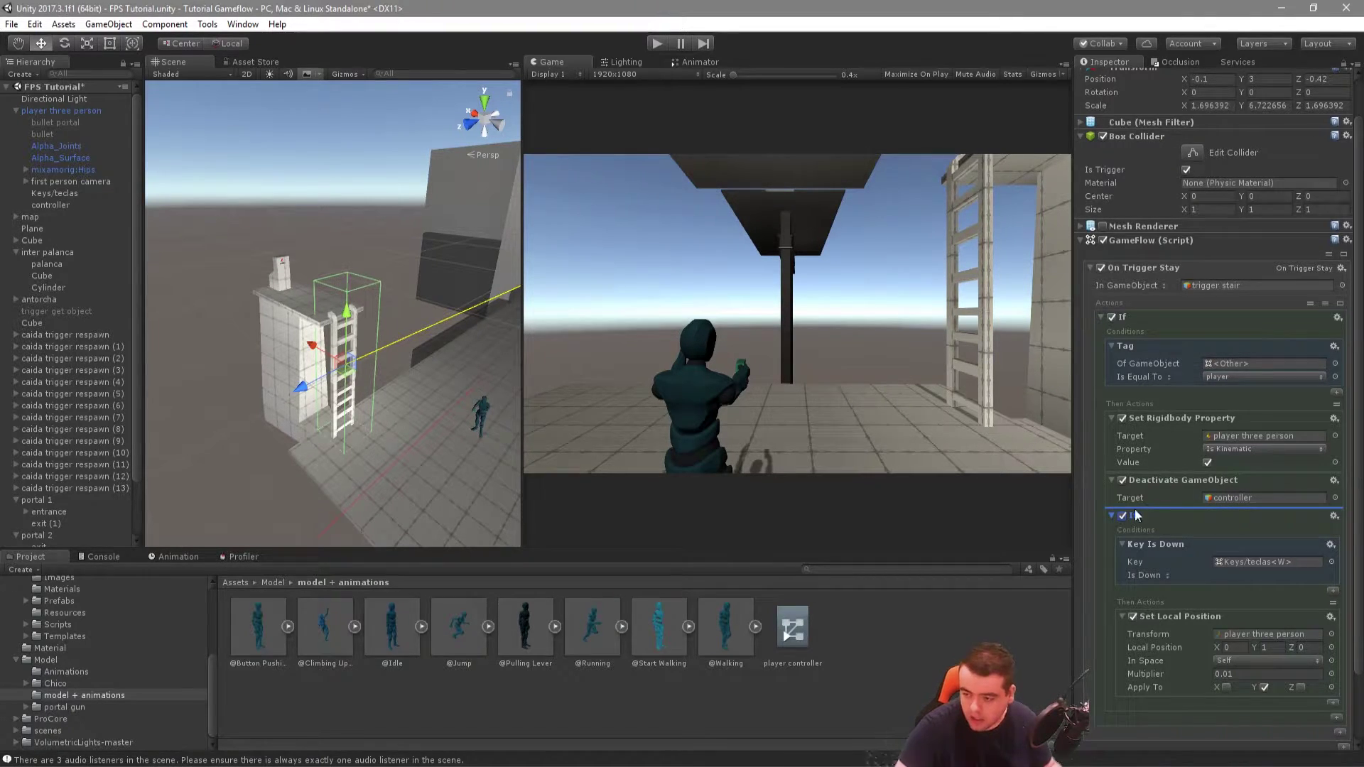
click(667, 43)
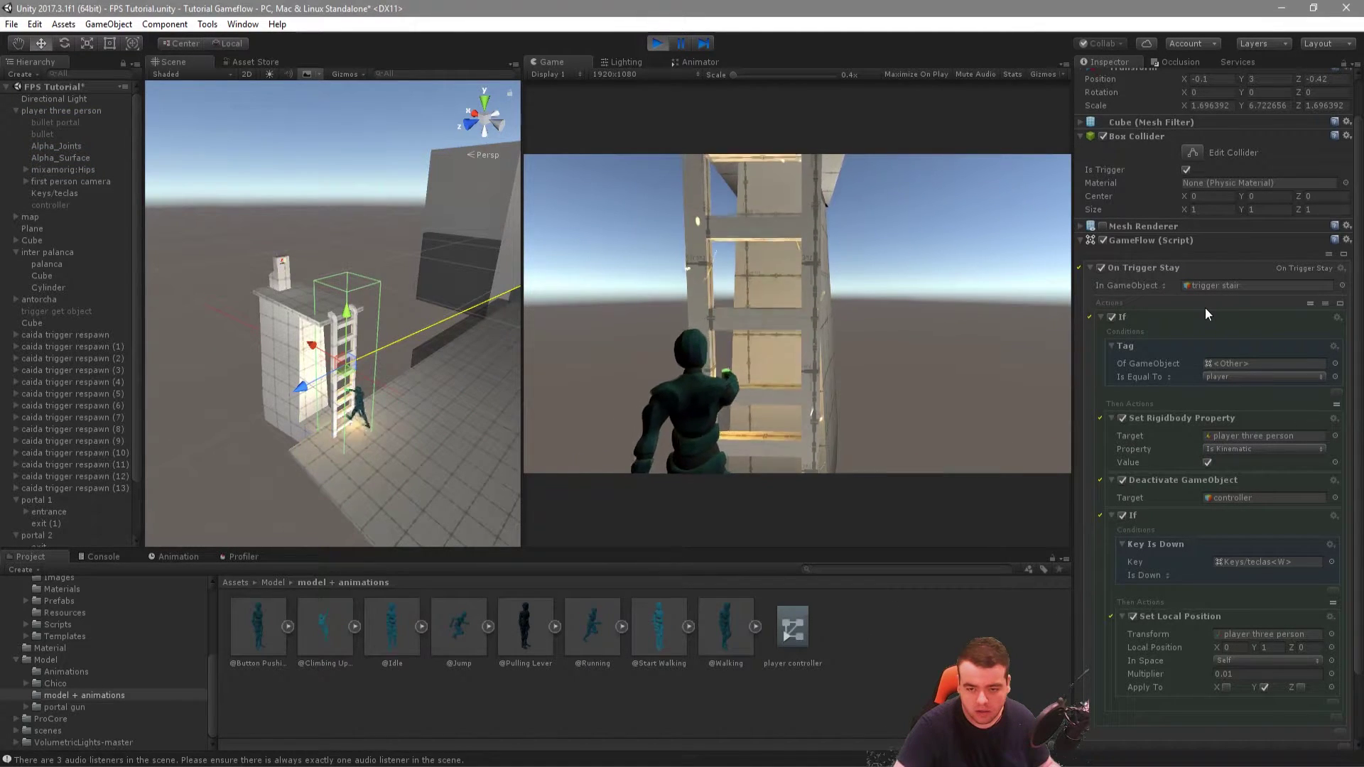
key(ctrl+p)
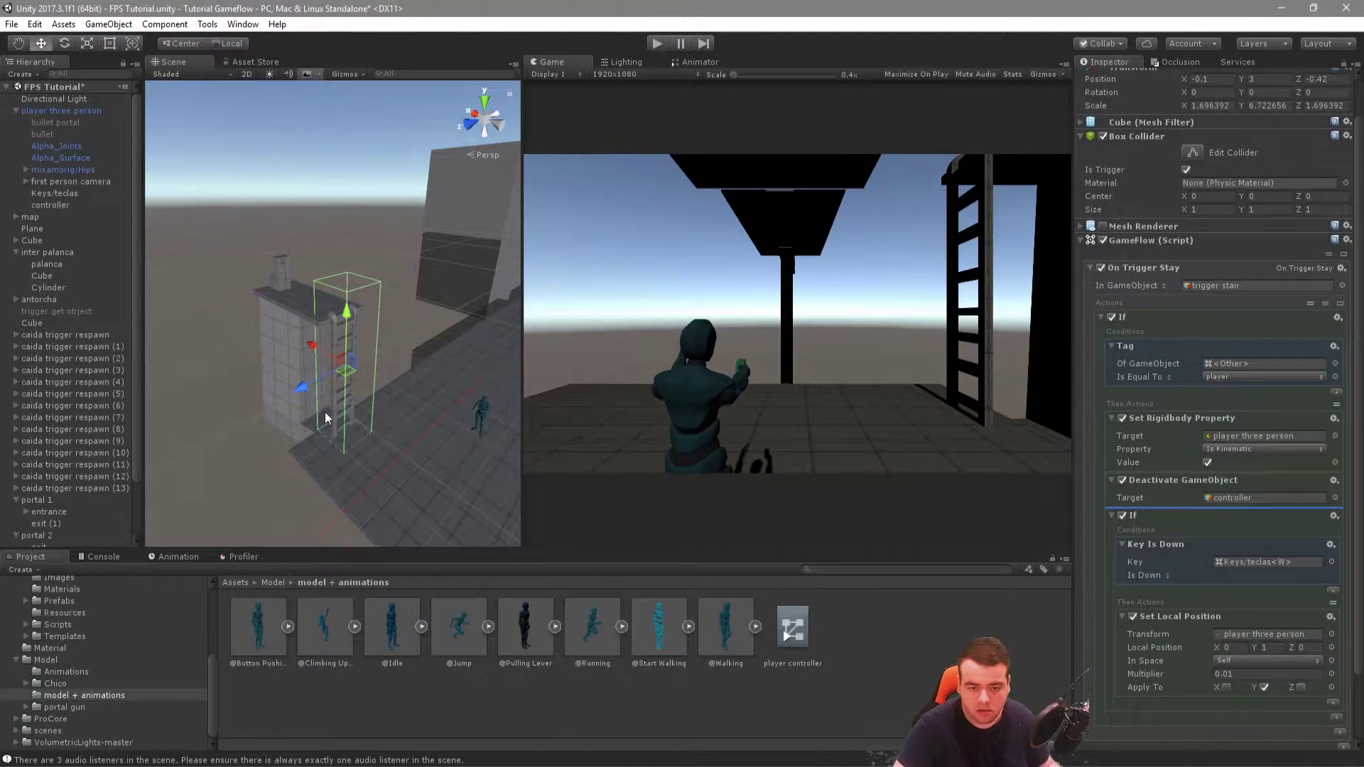
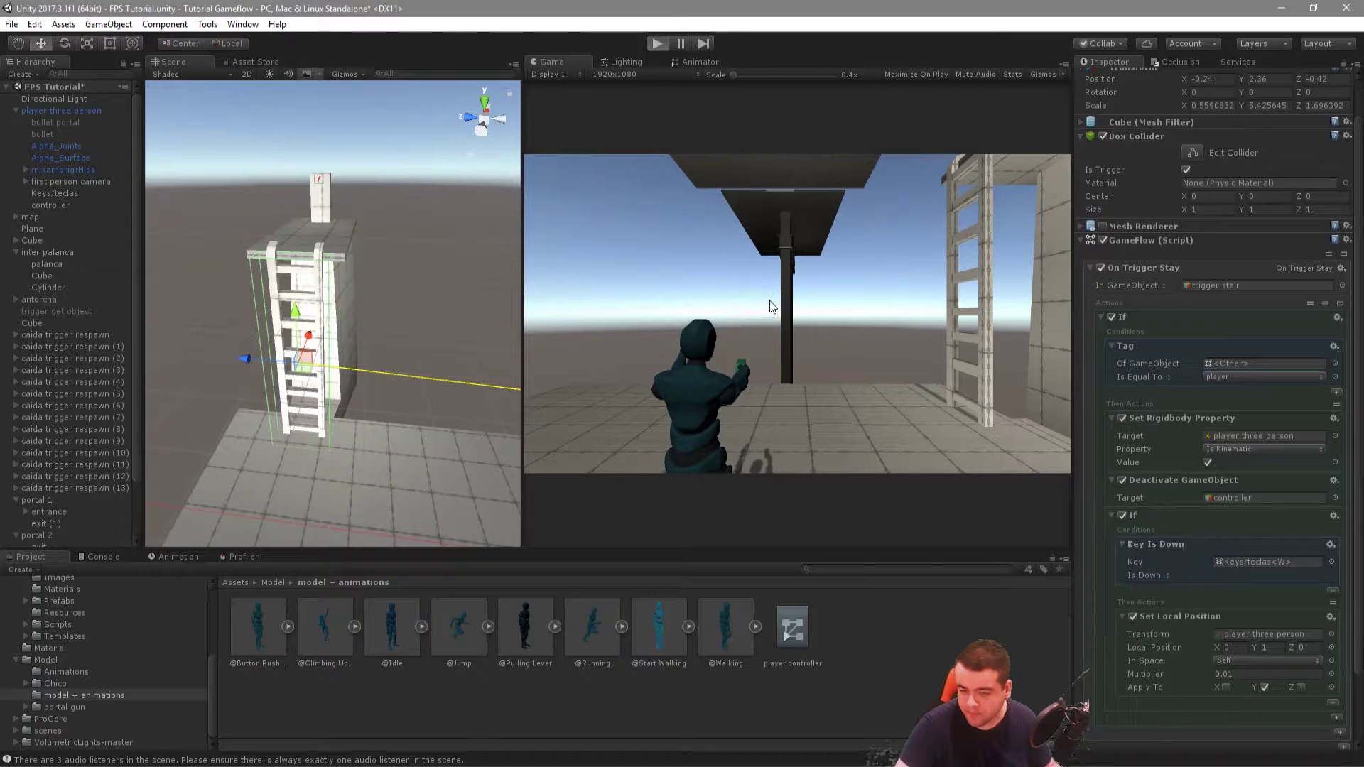
Step: Play-test the ladder climb by holding W, then stop play mode
key(ctrl+p)
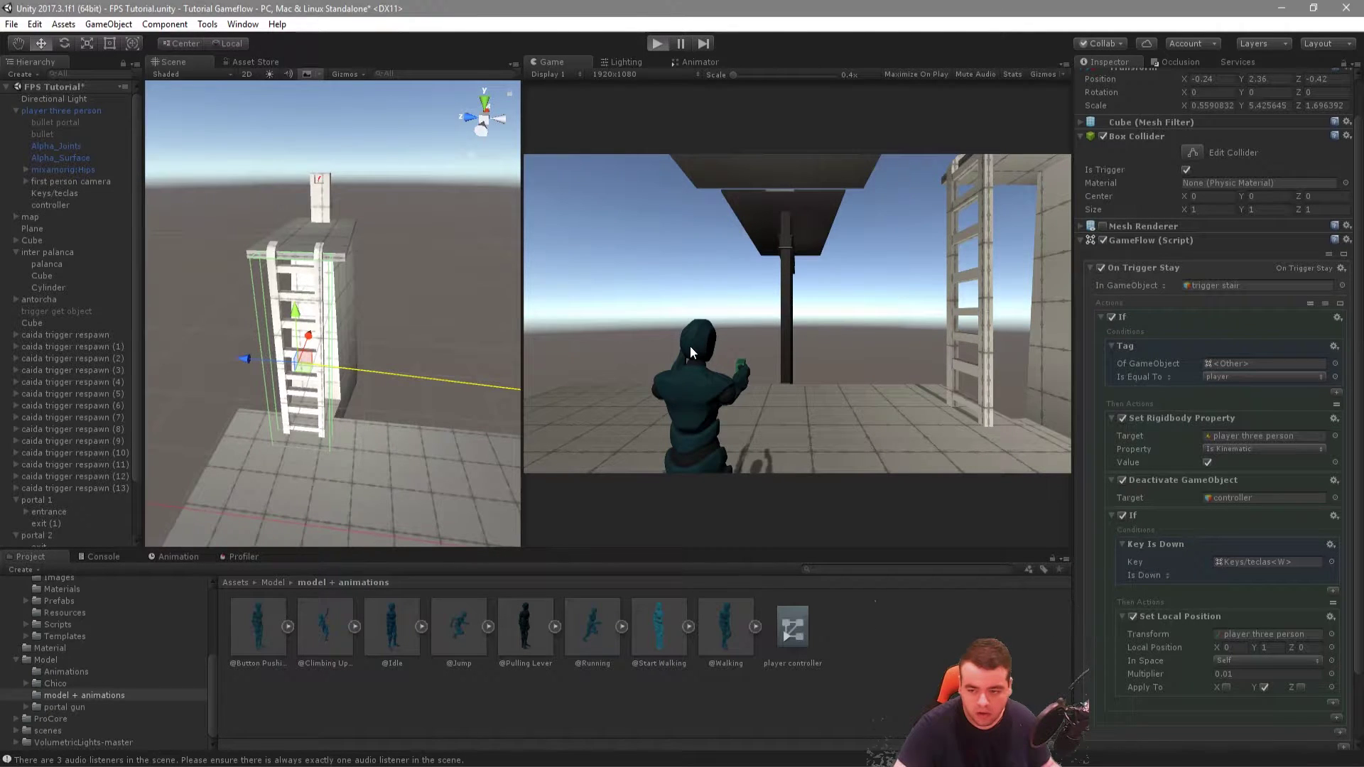
key(w)
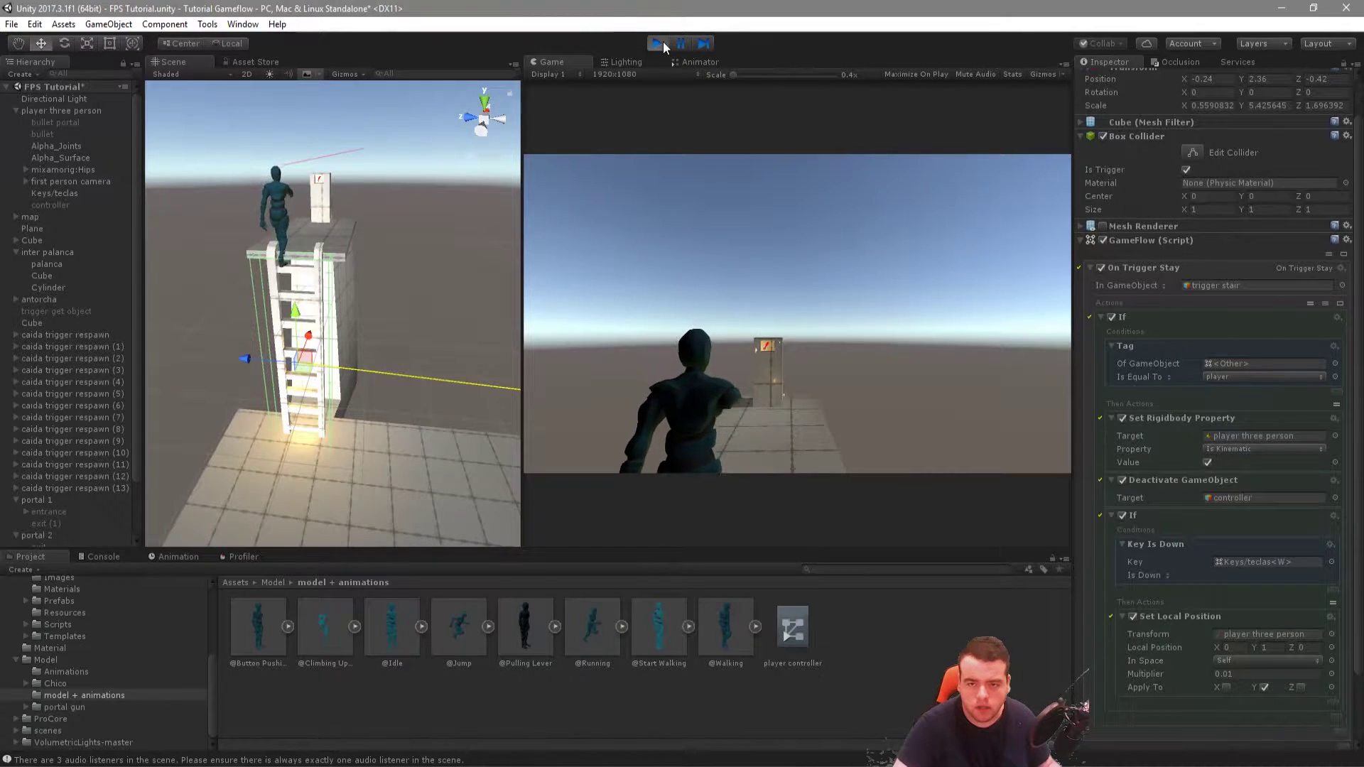
click(663, 42)
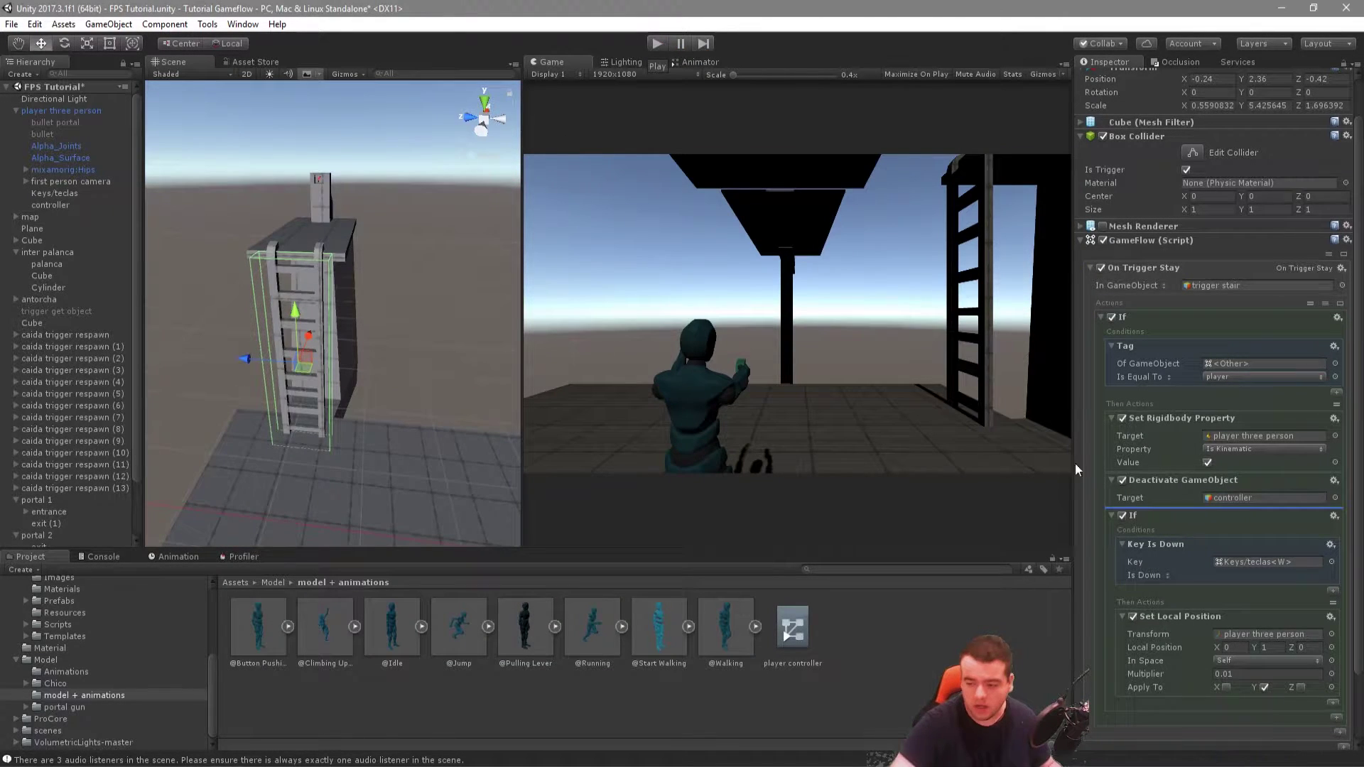
scroll(1250, 603, down, 3)
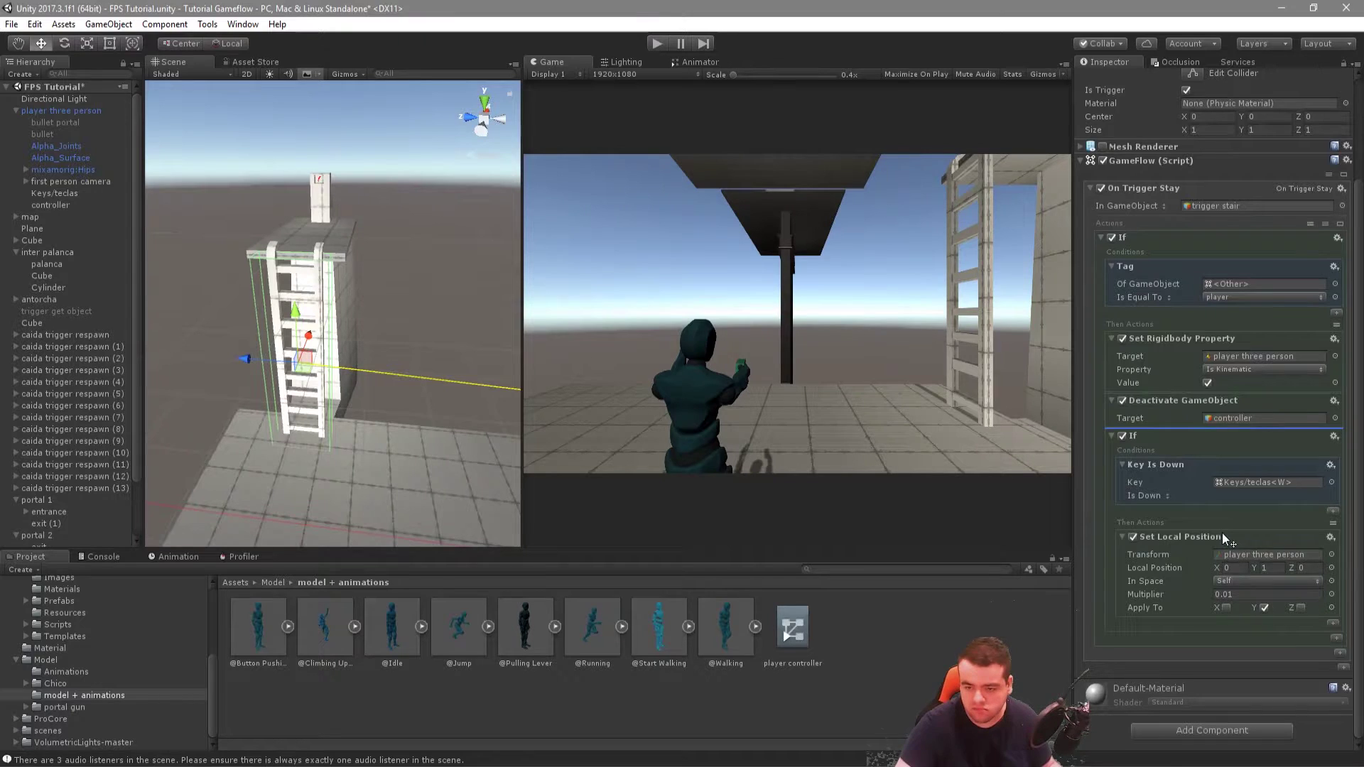
Step: Add a Play Animation action in Animator mode targeting the player three person animator
click(1333, 625)
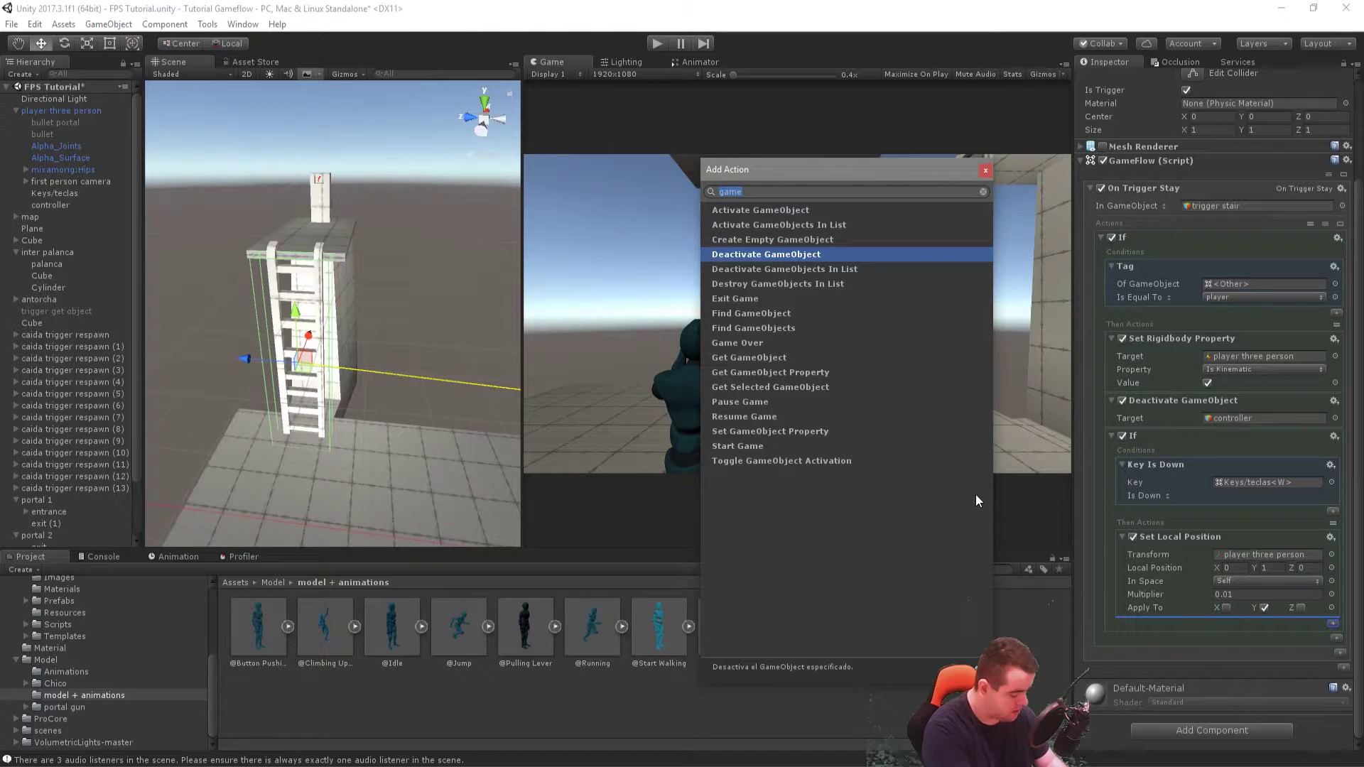
text(anim)
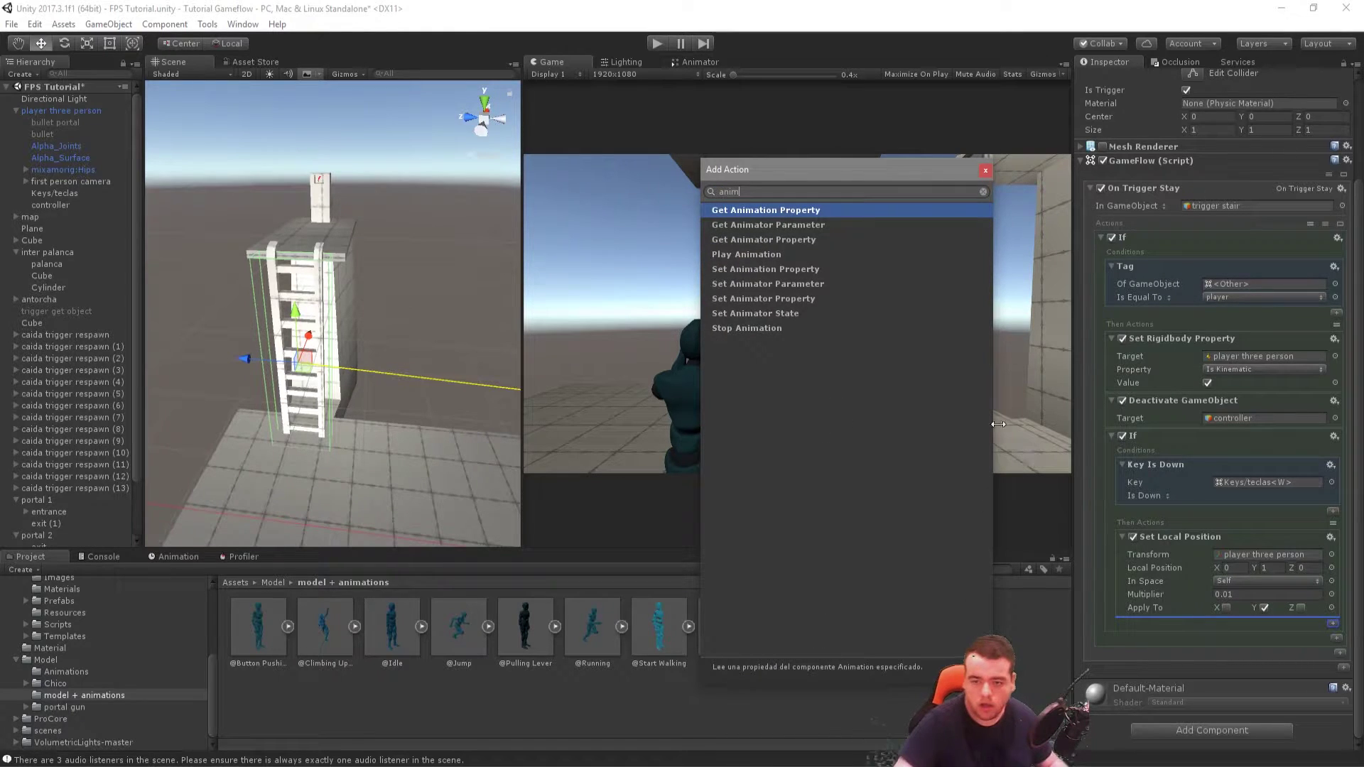
click(771, 255)
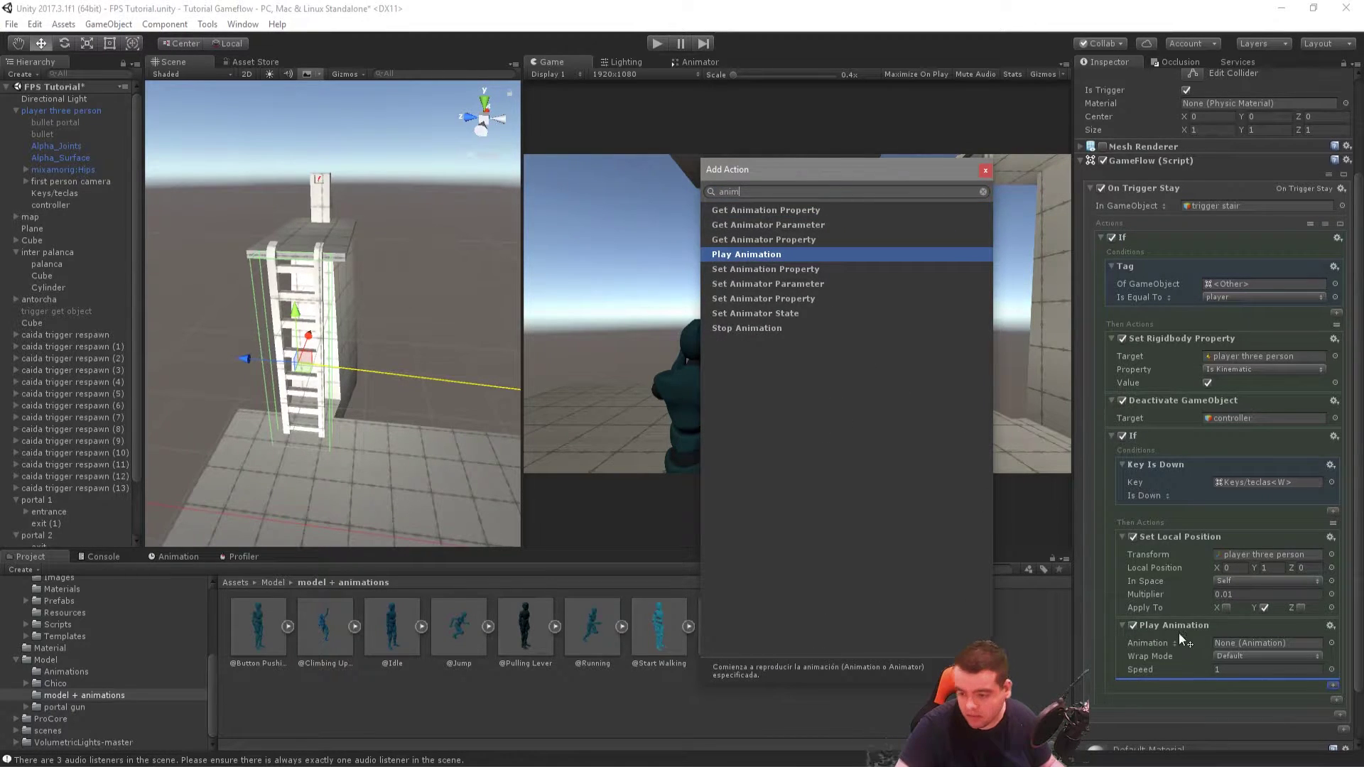
click(1155, 645)
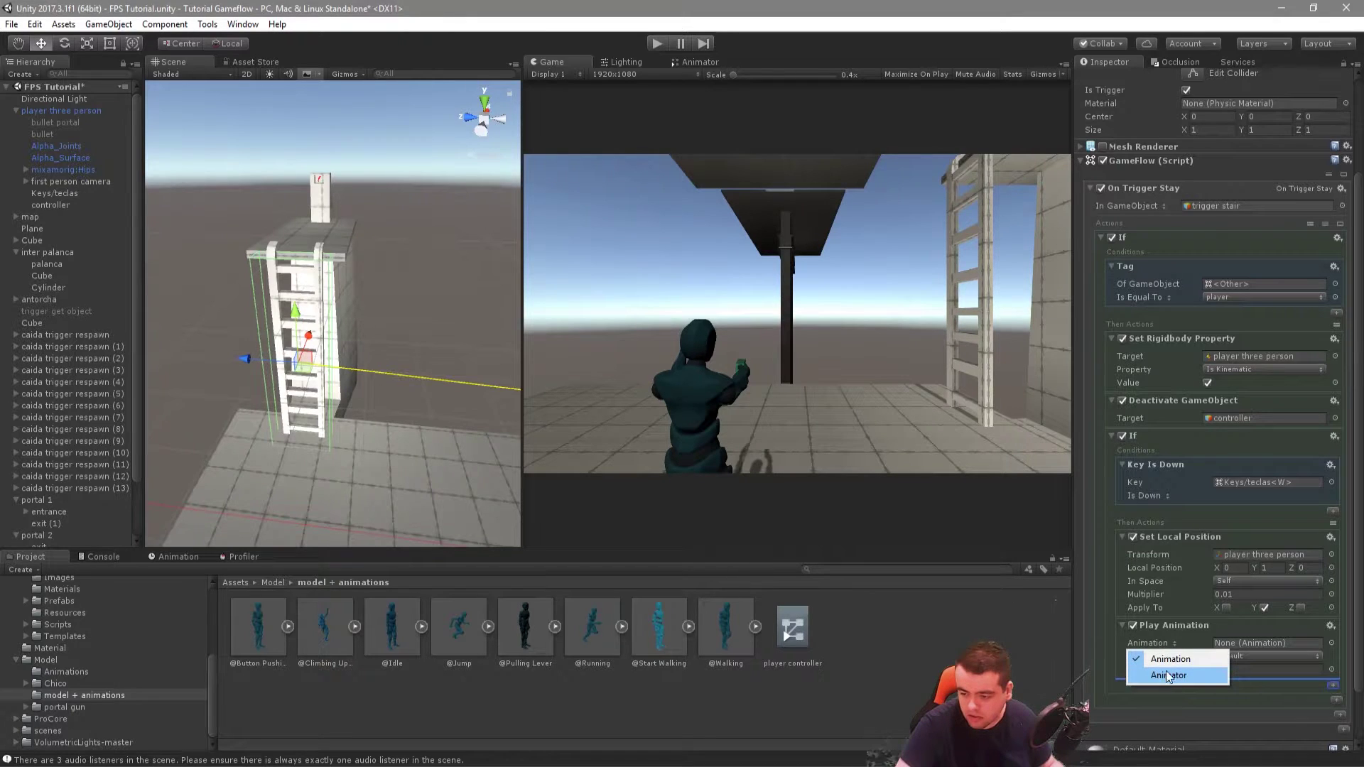
click(1165, 675)
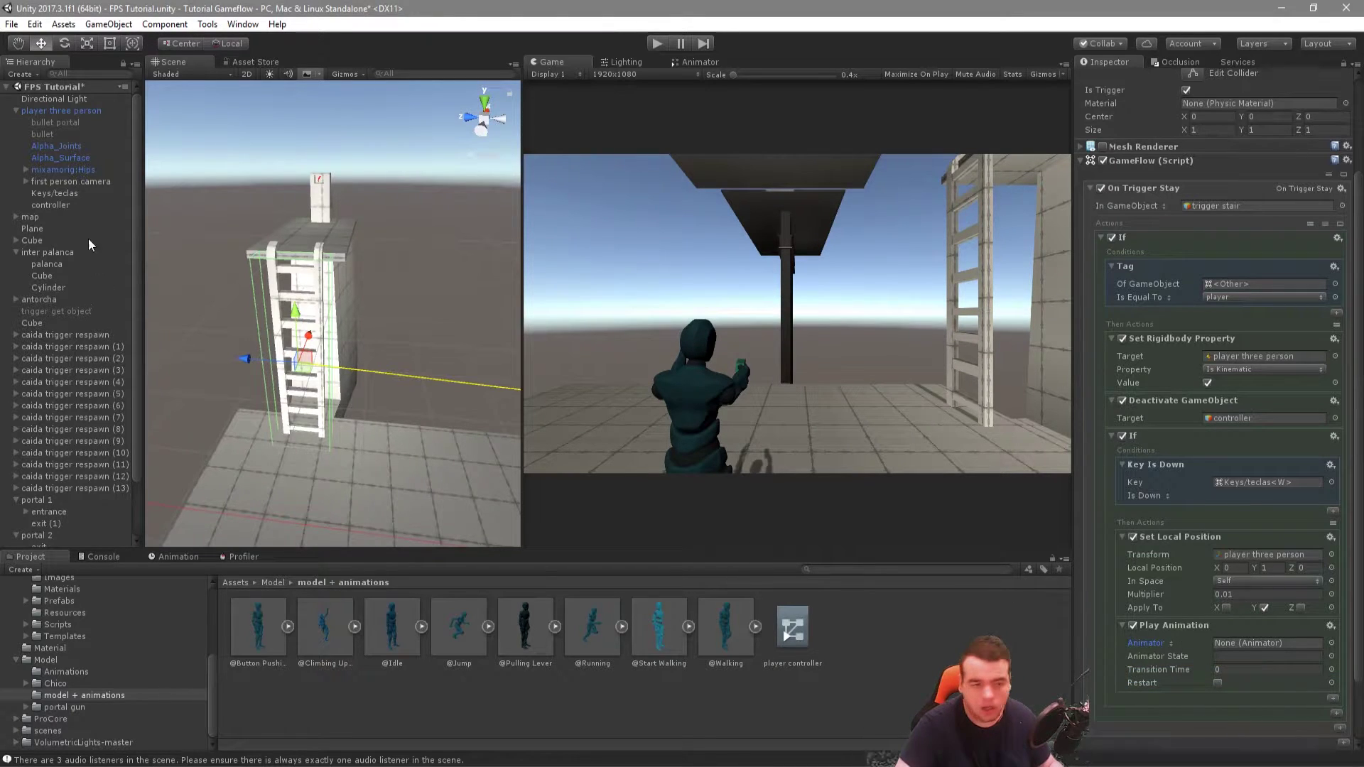
drag(66, 110, 1247, 642)
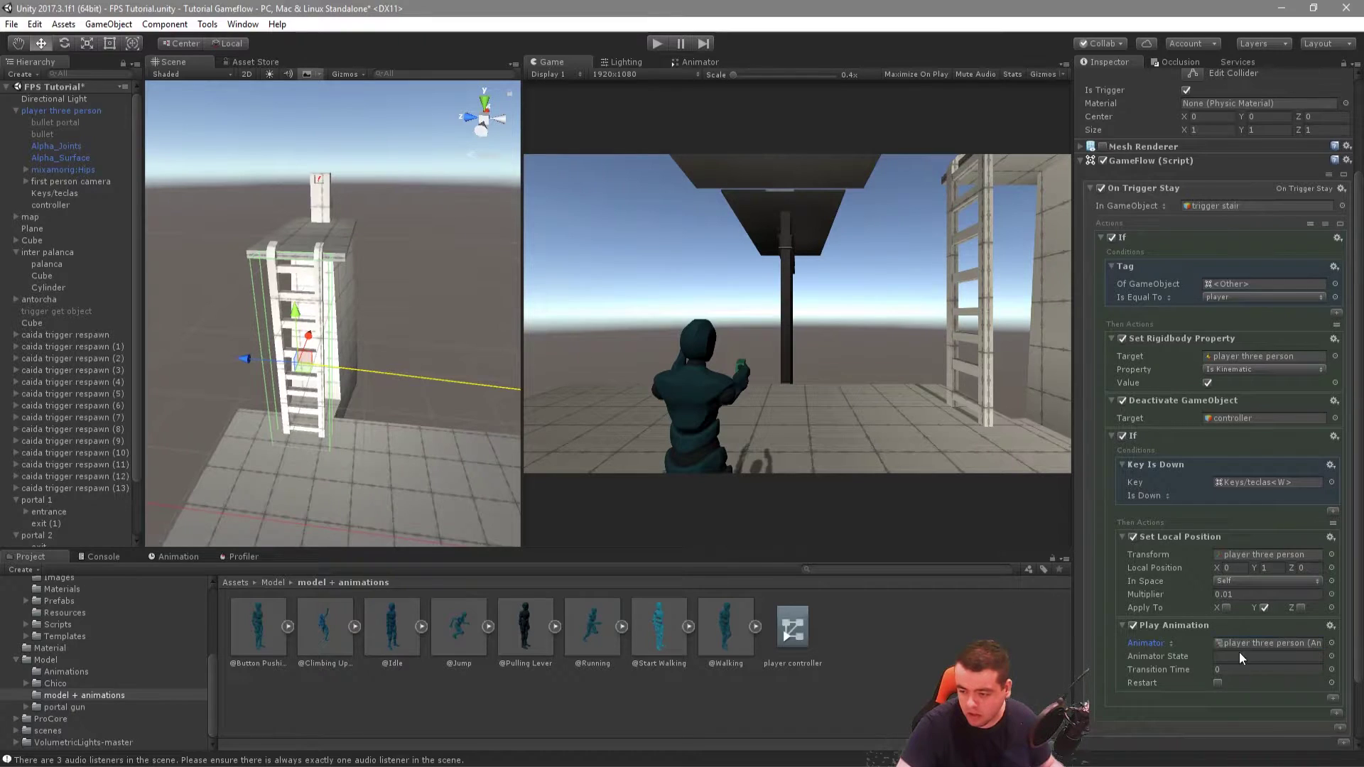
double_click(798, 638)
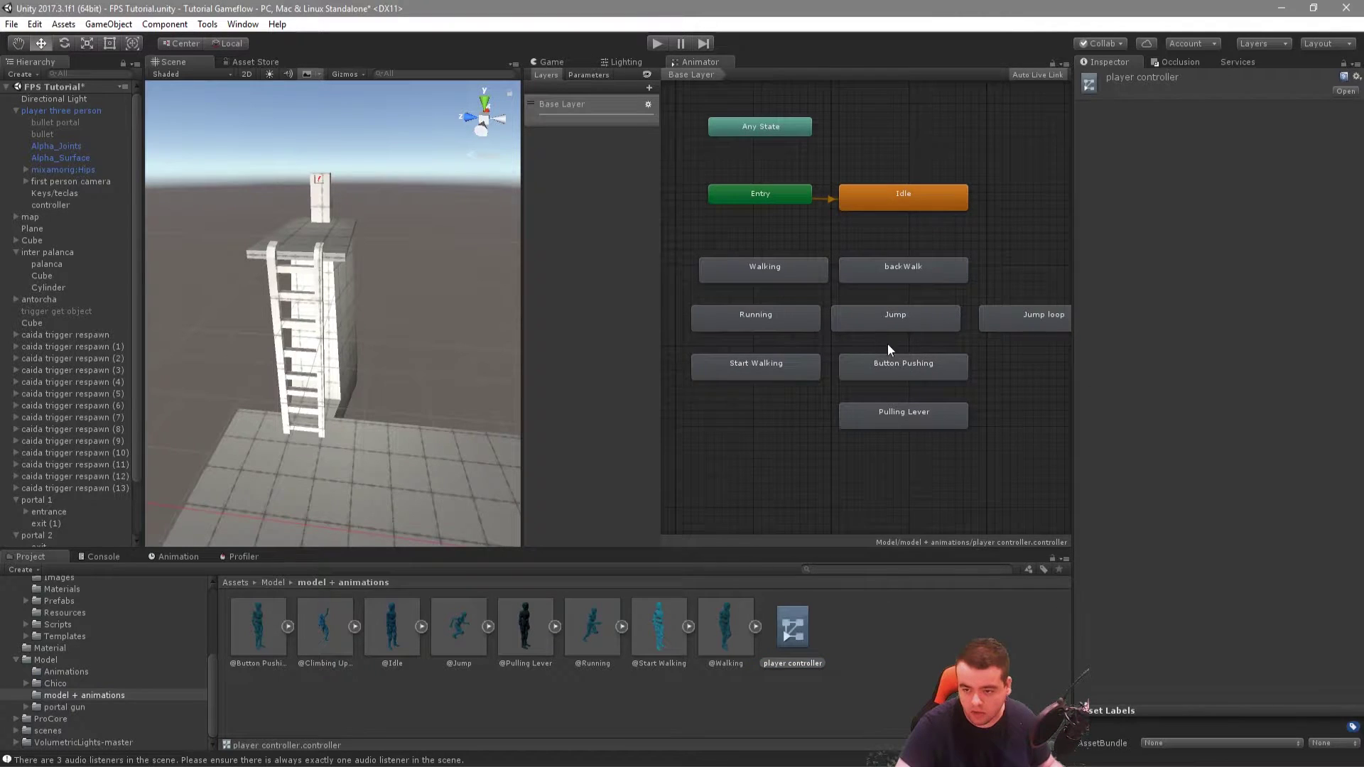
Step: Create a Climbing Up Wall state in the player controller and copy its name
click(313, 643)
click(310, 664)
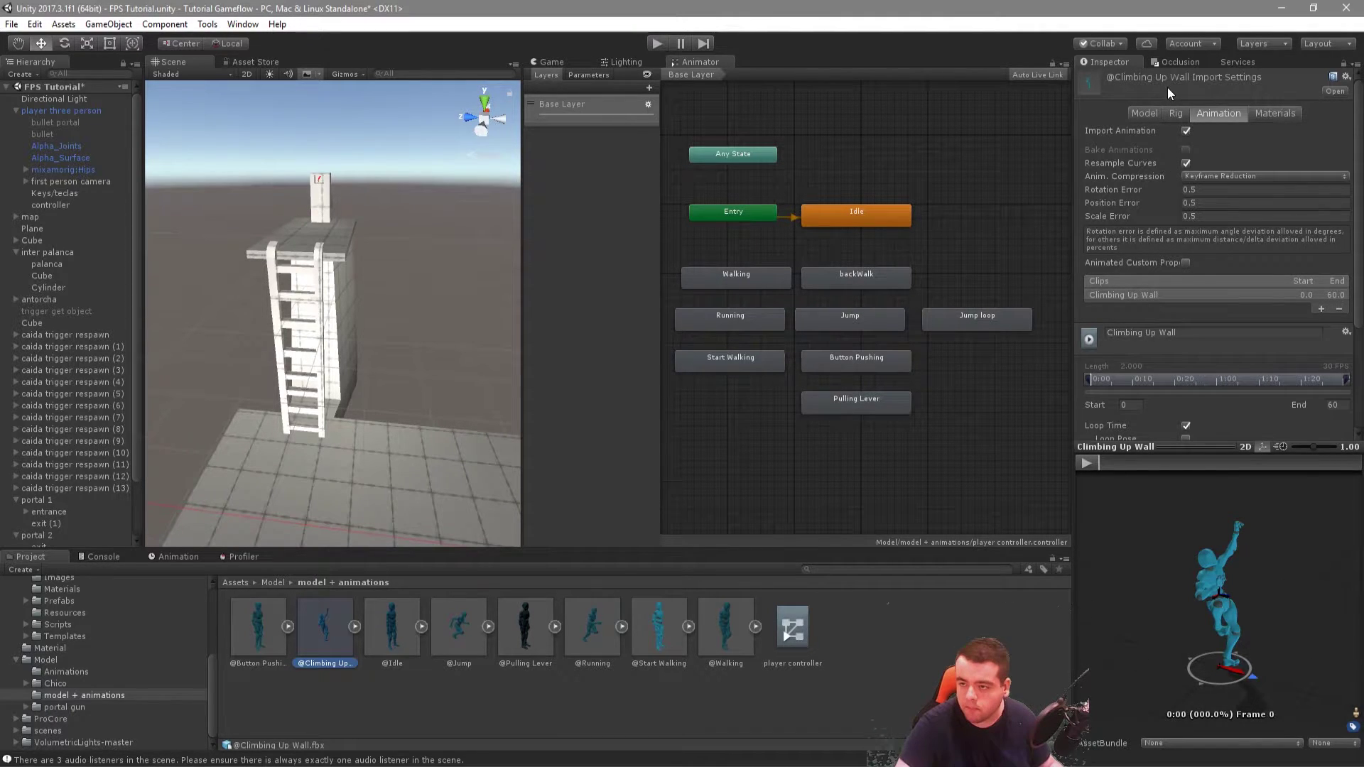
drag(629, 588, 946, 380)
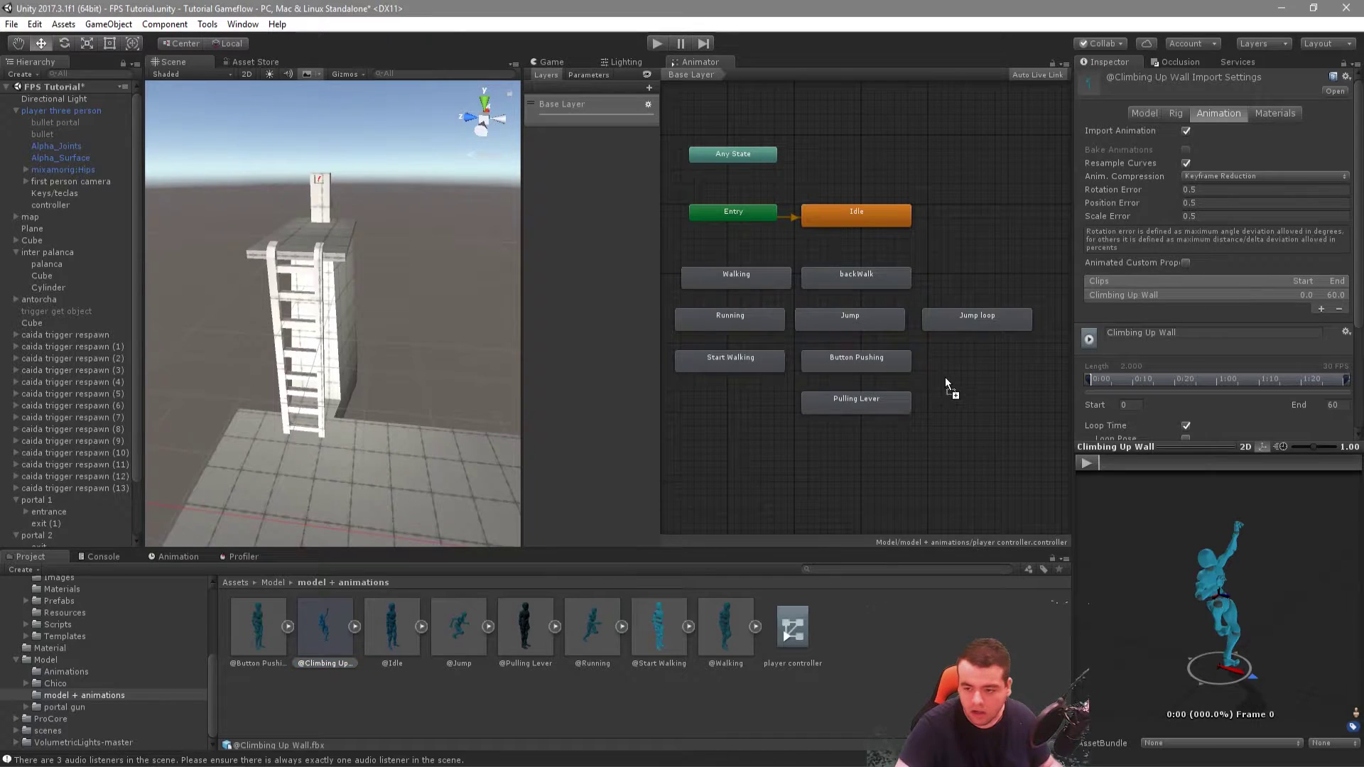
drag(933, 255, 932, 267)
click(967, 282)
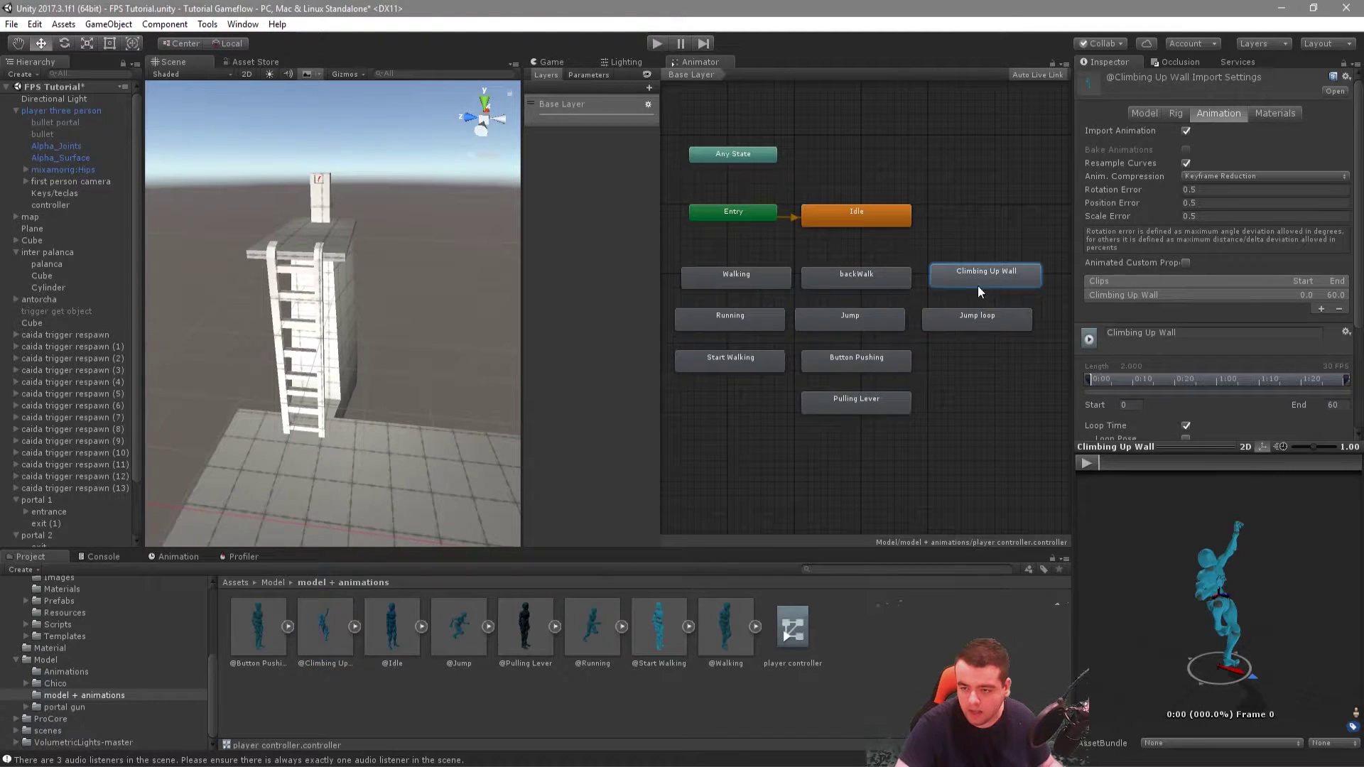
click(1187, 77)
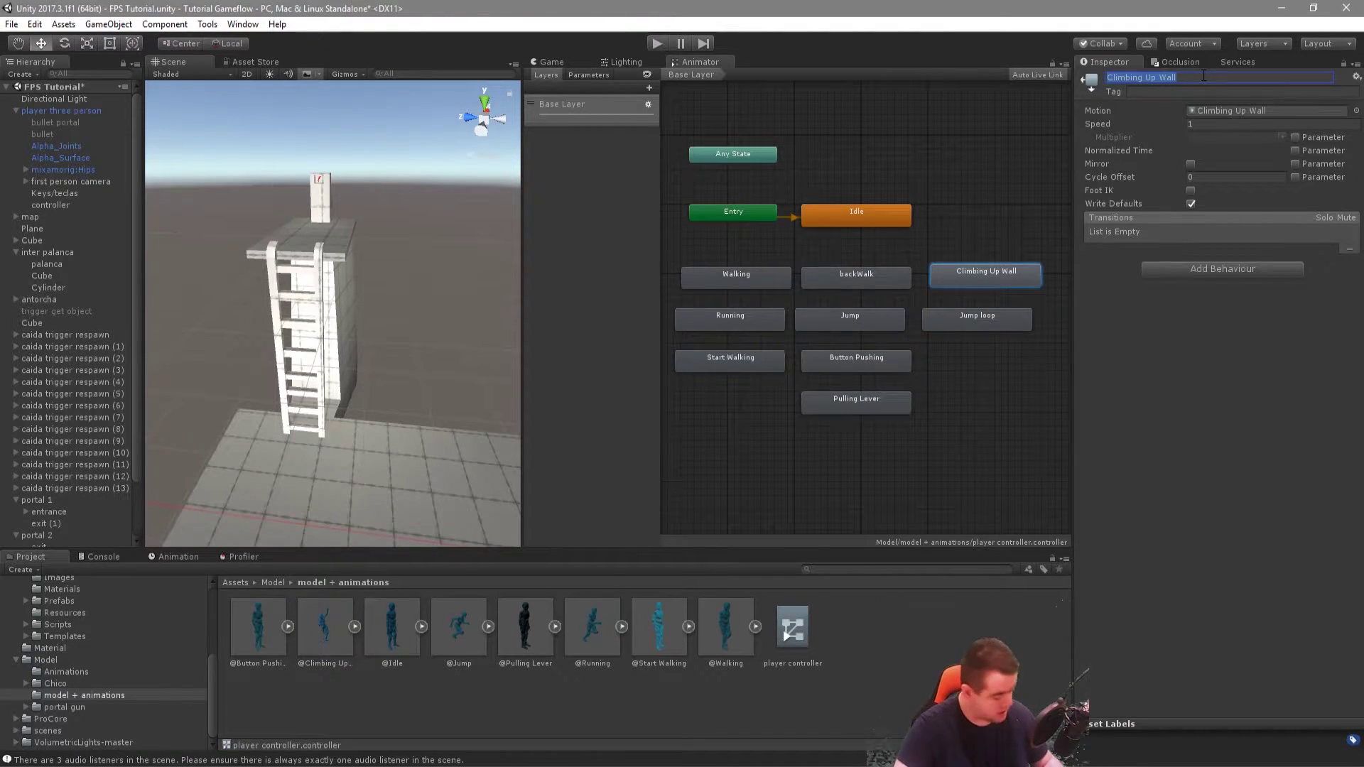
Step: Set Play Animation's state to Climbing Up Wall, order it before Set Local Position, and play
scroll(64, 499, down, 3)
scroll(63, 499, down, 2)
click(55, 532)
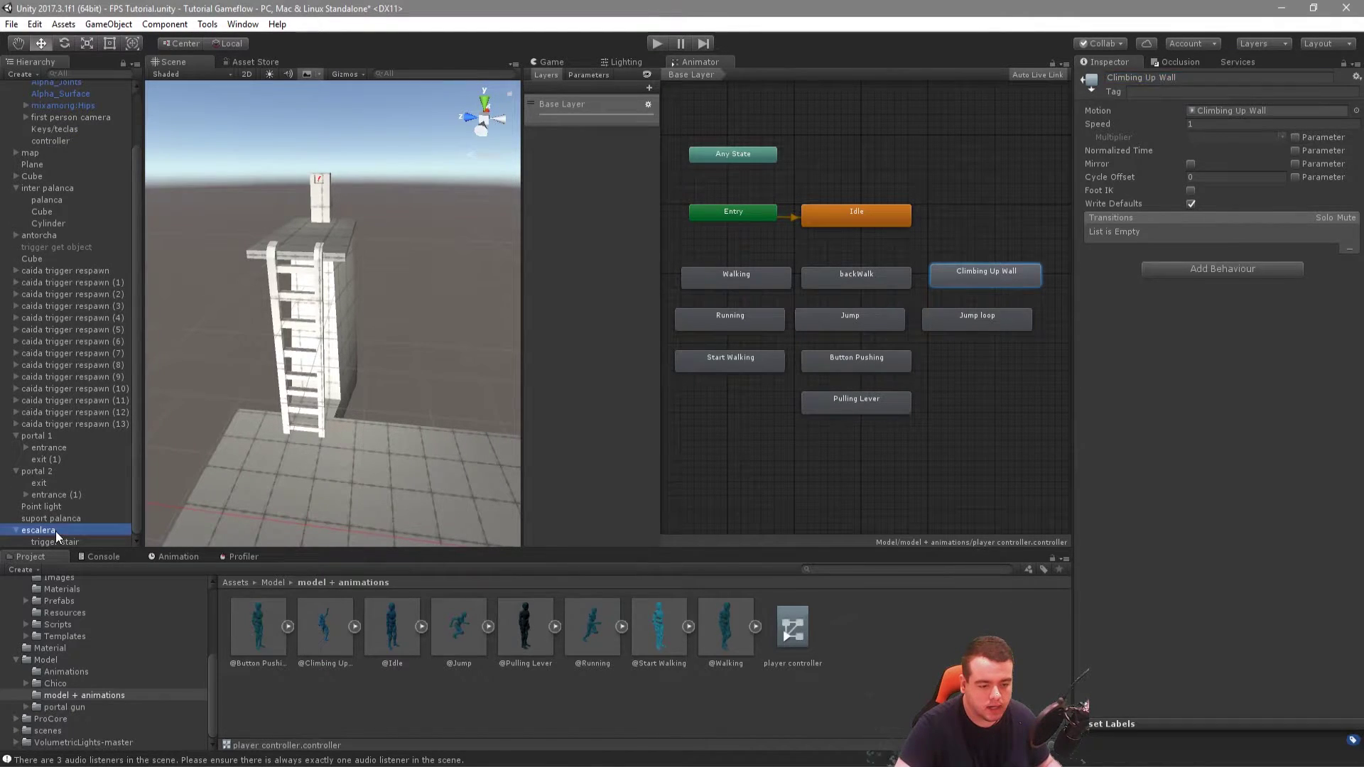
click(60, 542)
scroll(1186, 646, down, 3)
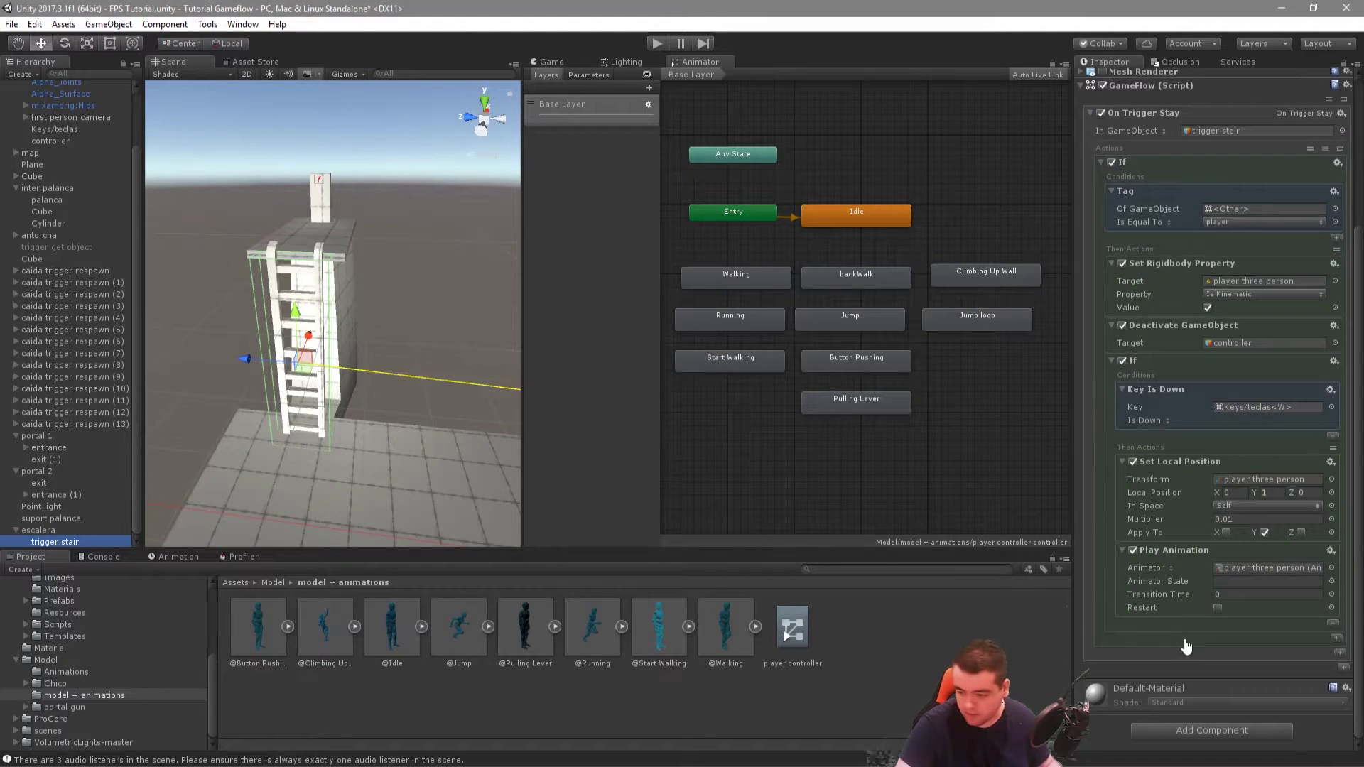
click(1261, 581)
text(Climbing Up Wall)
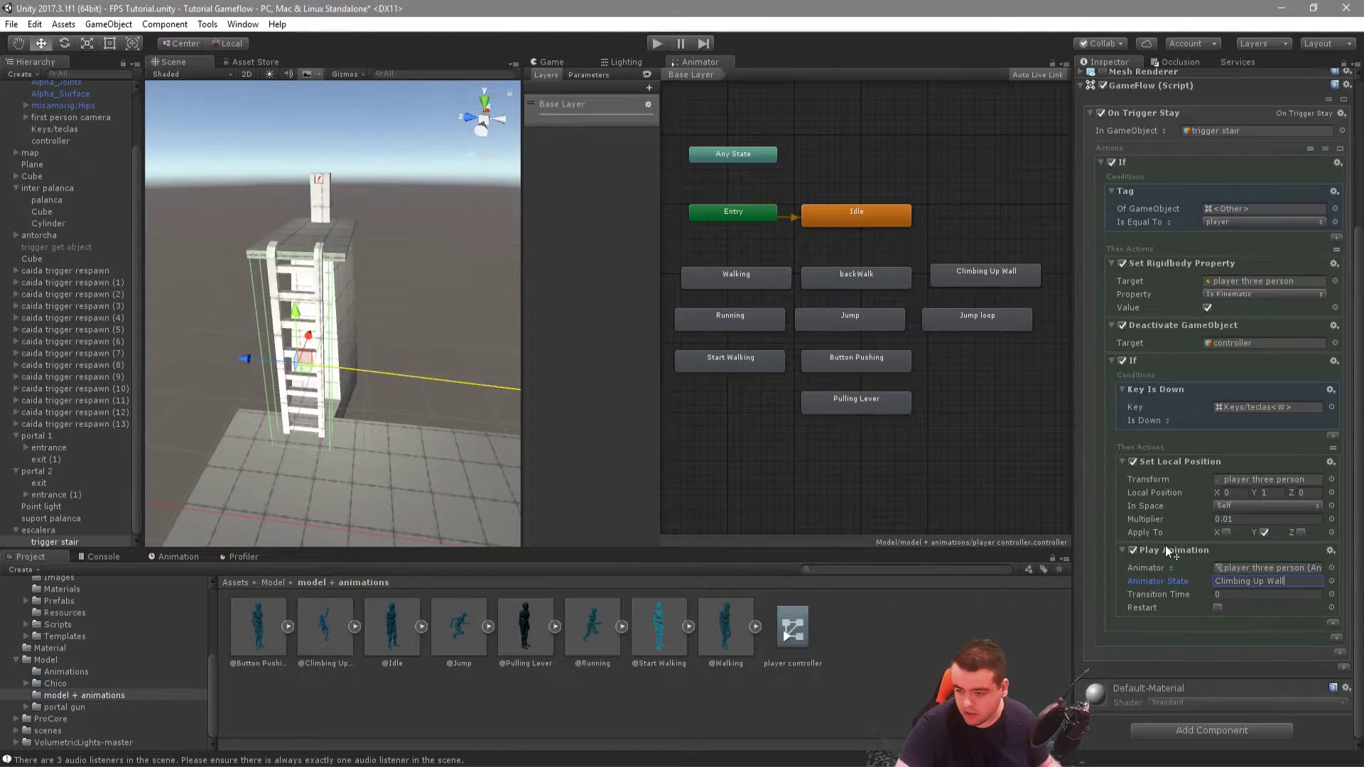
drag(1166, 458, 1167, 455)
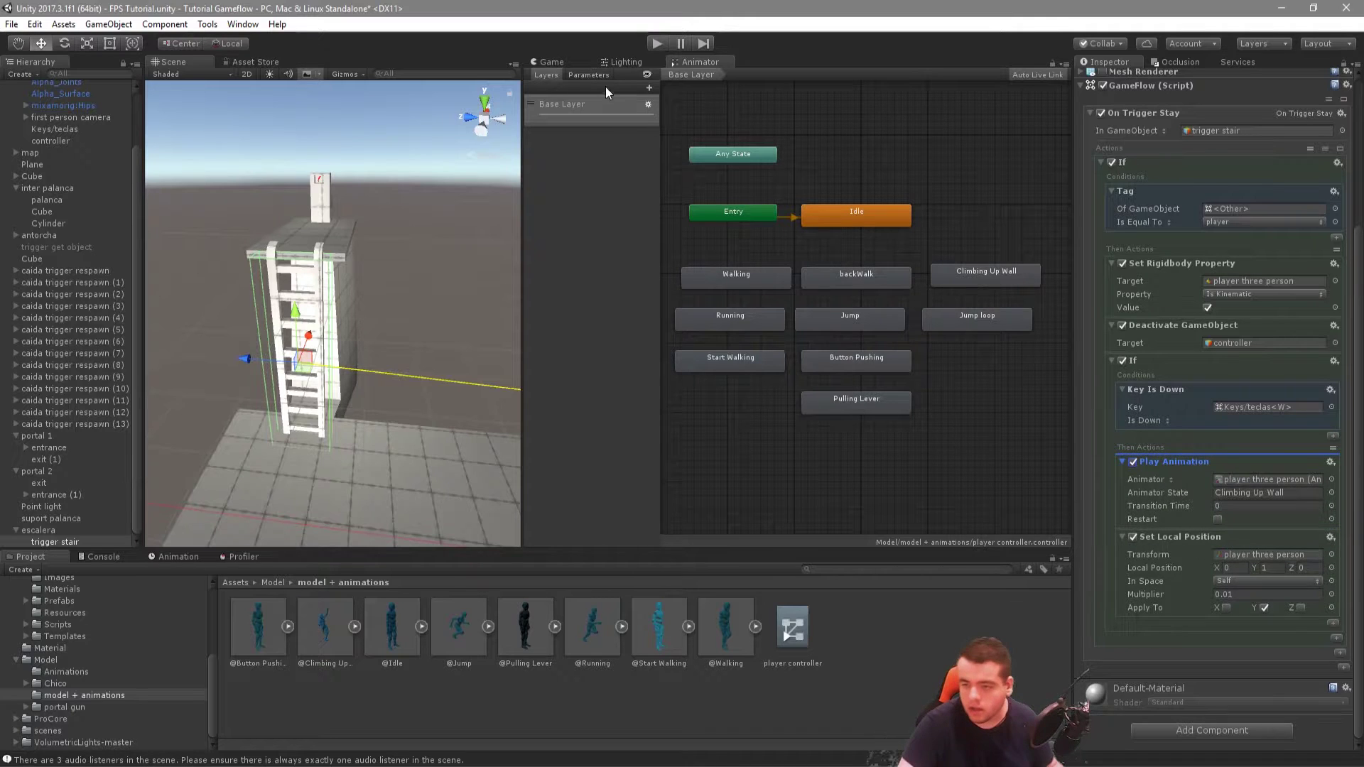
click(654, 45)
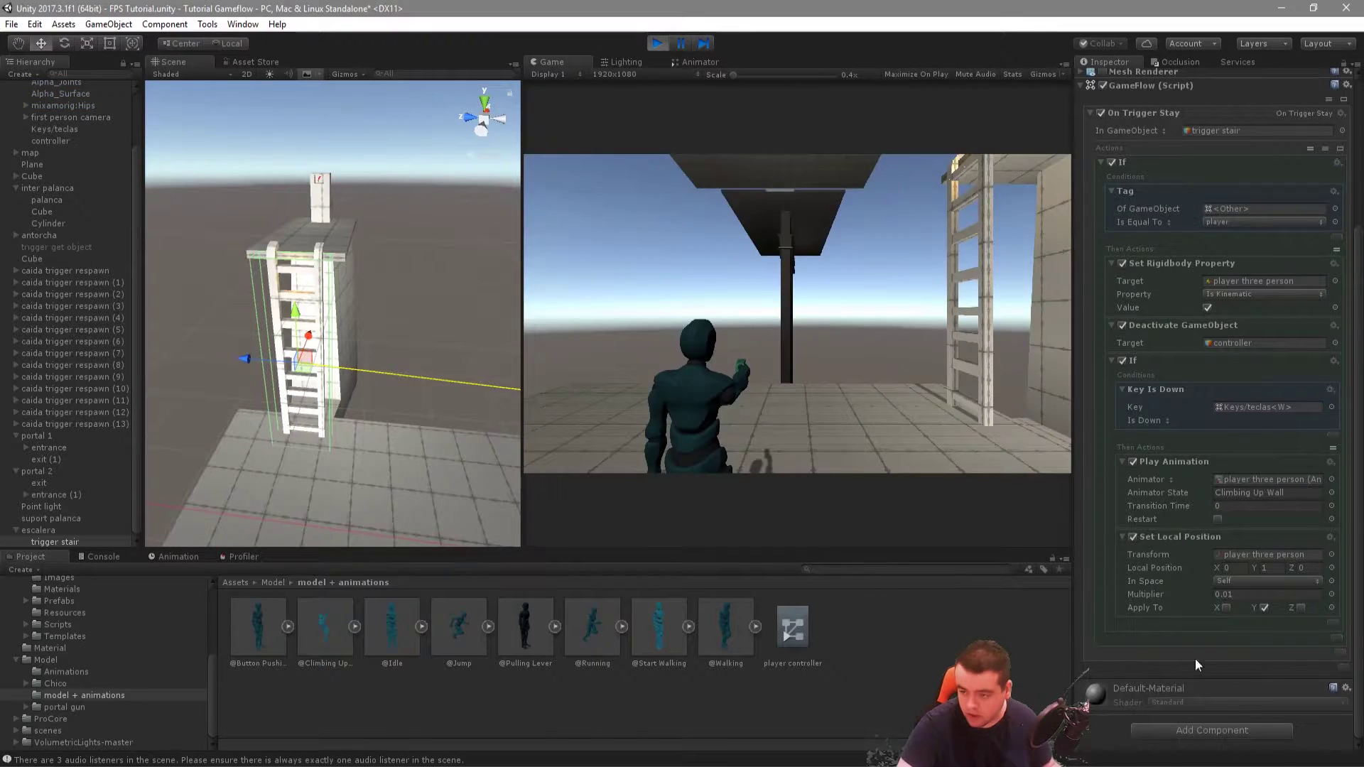
Step: Test-climb with W, then narrow the stair trigger collider and shift it along X
key(w)
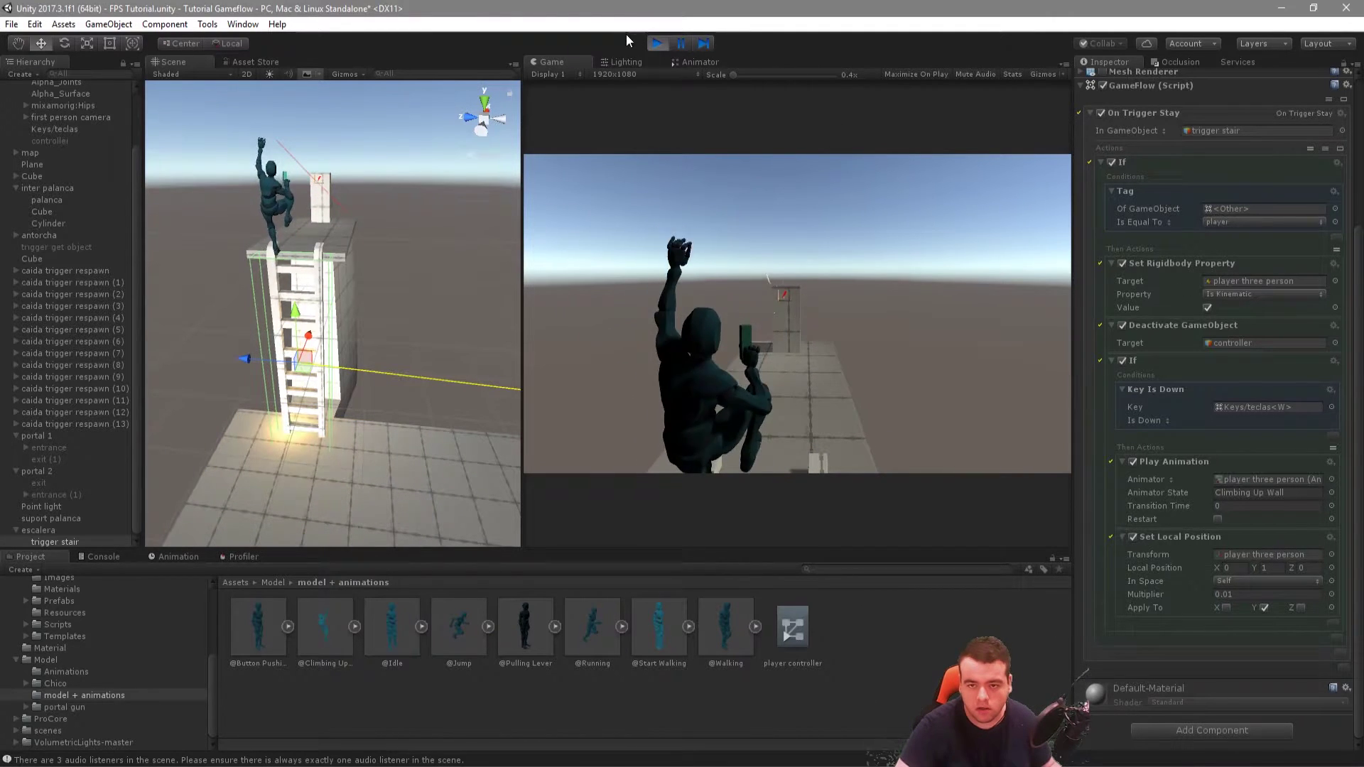
click(658, 44)
mouse_move(355, 326)
right_down()
mouse_move(375, 339)
mouse_move(266, 392)
right_up()
mouse_move(360, 352)
mouse_down()
mouse_move(332, 349)
mouse_move(364, 347)
mouse_up()
key(w)
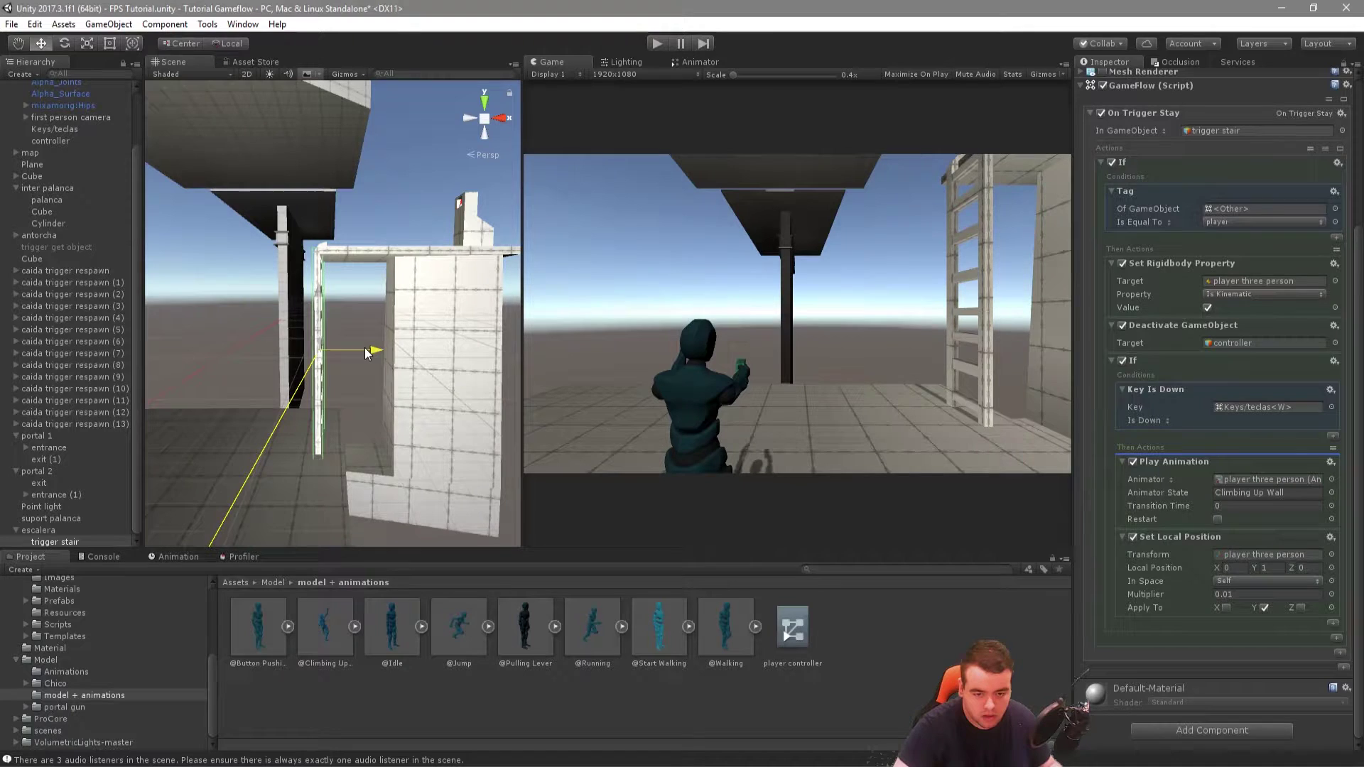
alt+drag(366, 353, 798, 547)
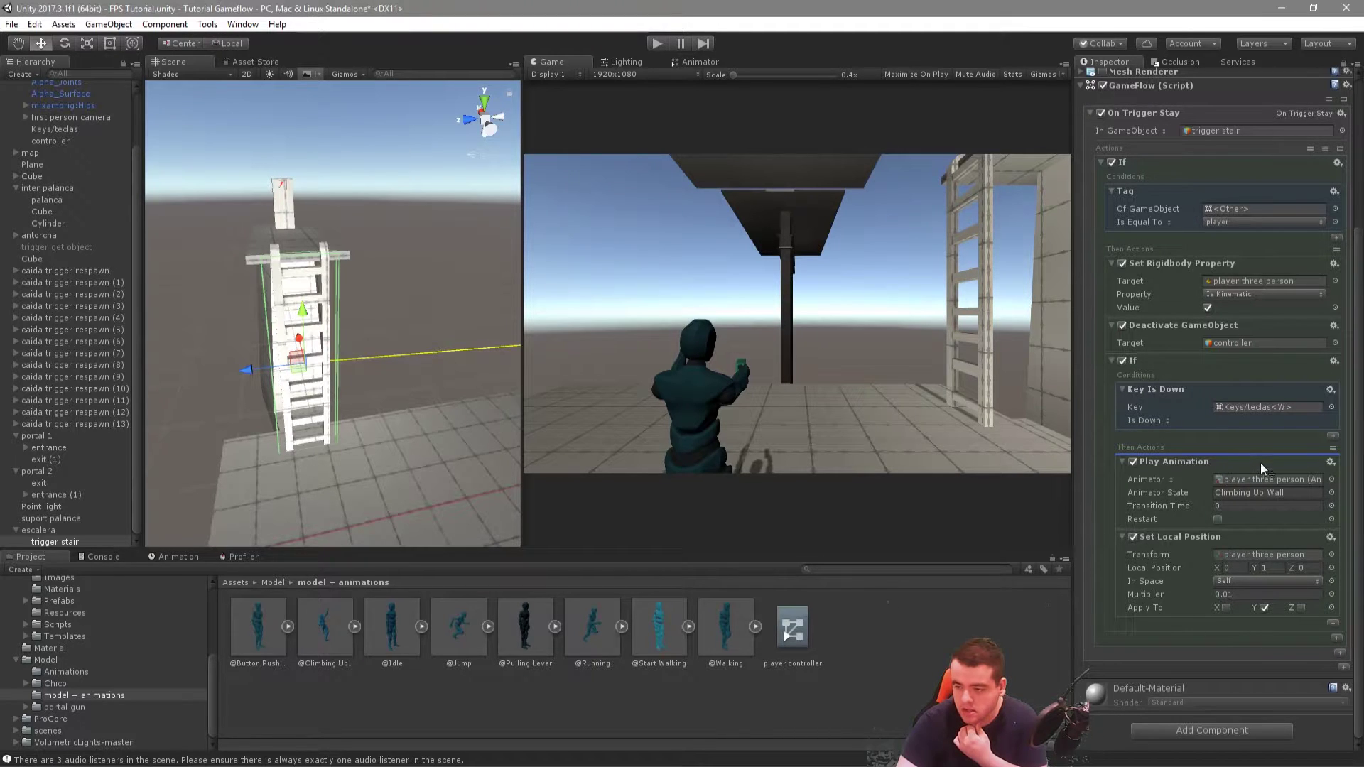
click(1334, 361)
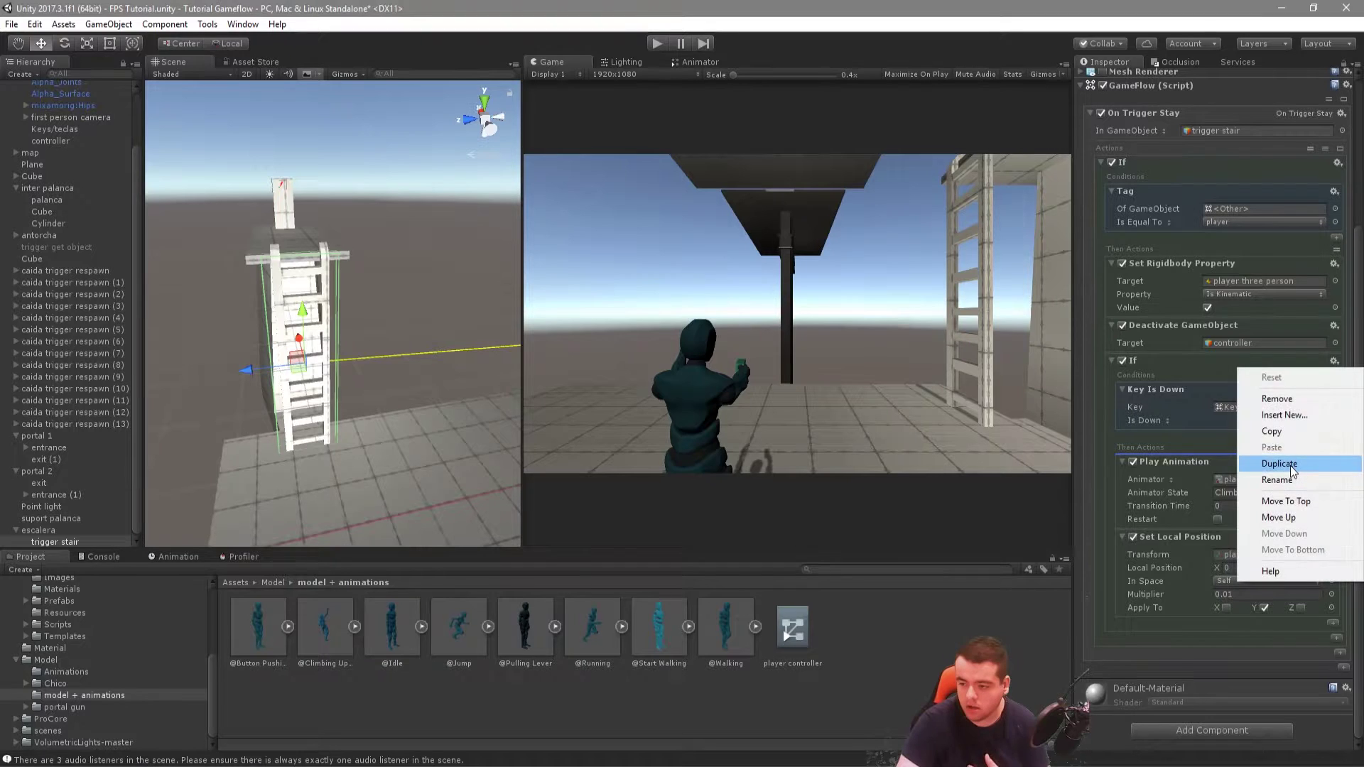
Step: Duplicate the W-key If block into an S-key branch with Set Local Position multiplier -0.01
click(1271, 461)
scroll(1085, 629, down, 3)
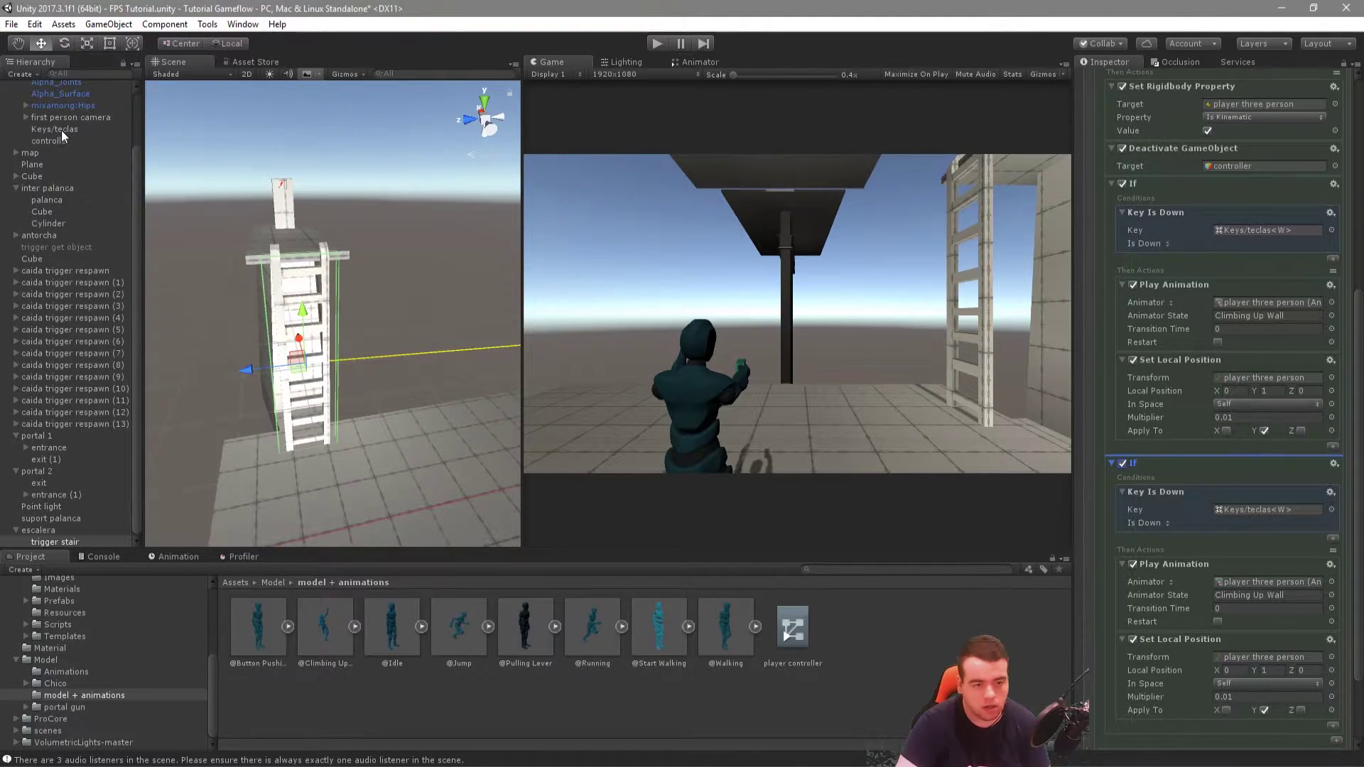
click(1261, 508)
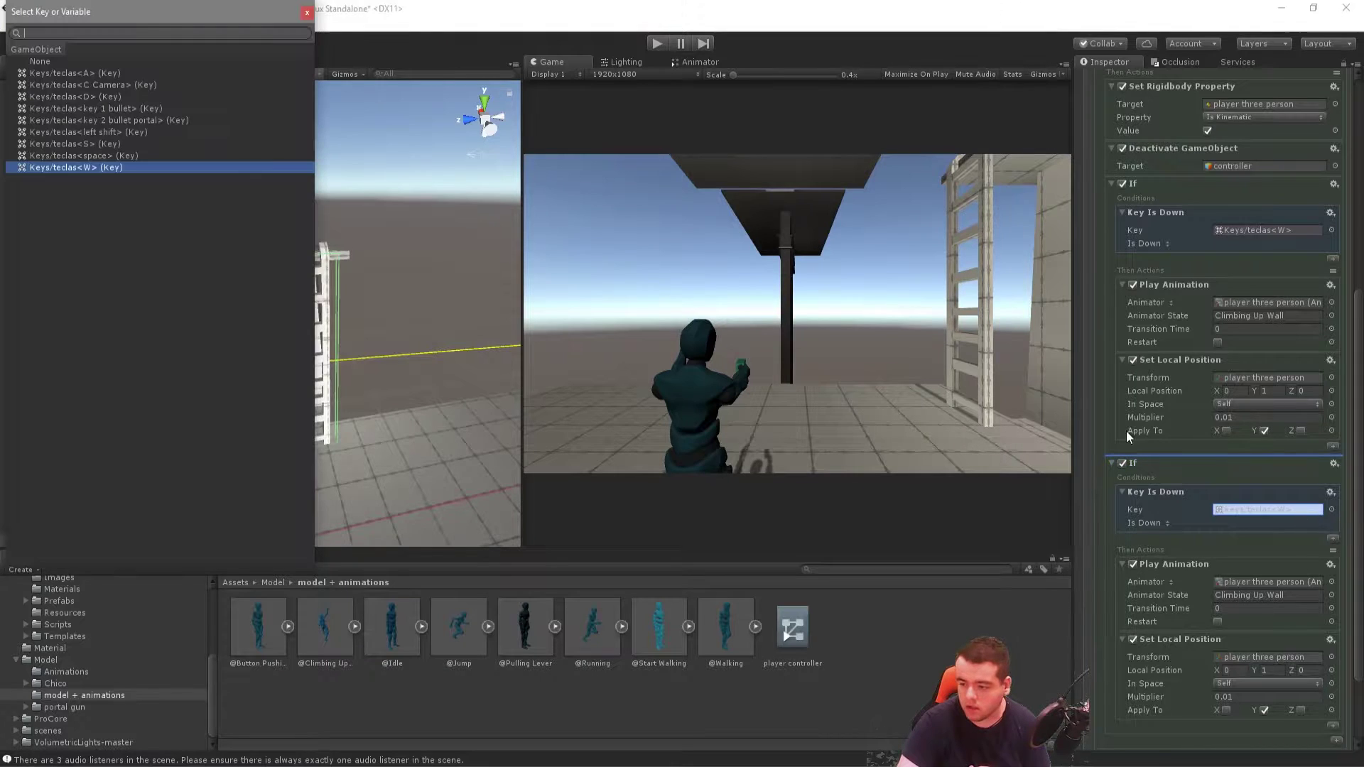
click(97, 146)
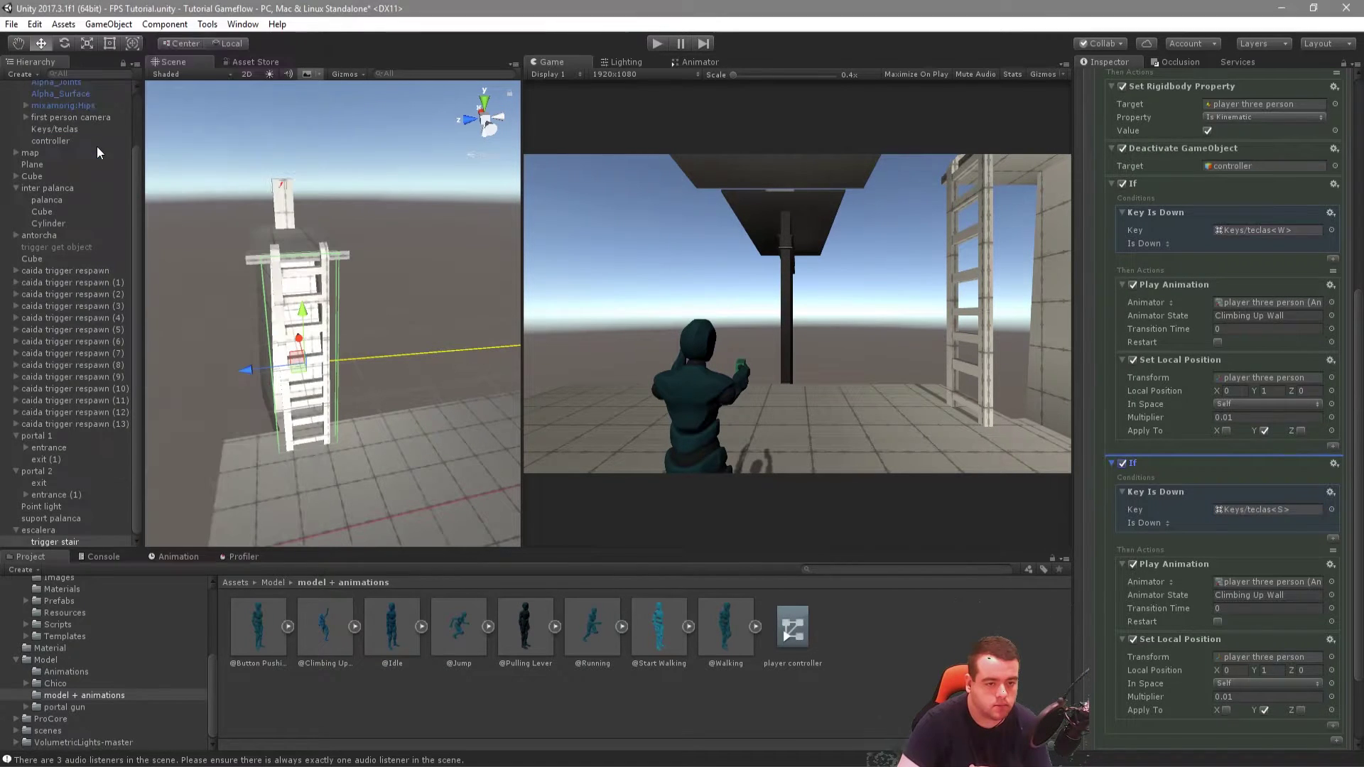
scroll(1254, 636, down, 2)
click(1244, 609)
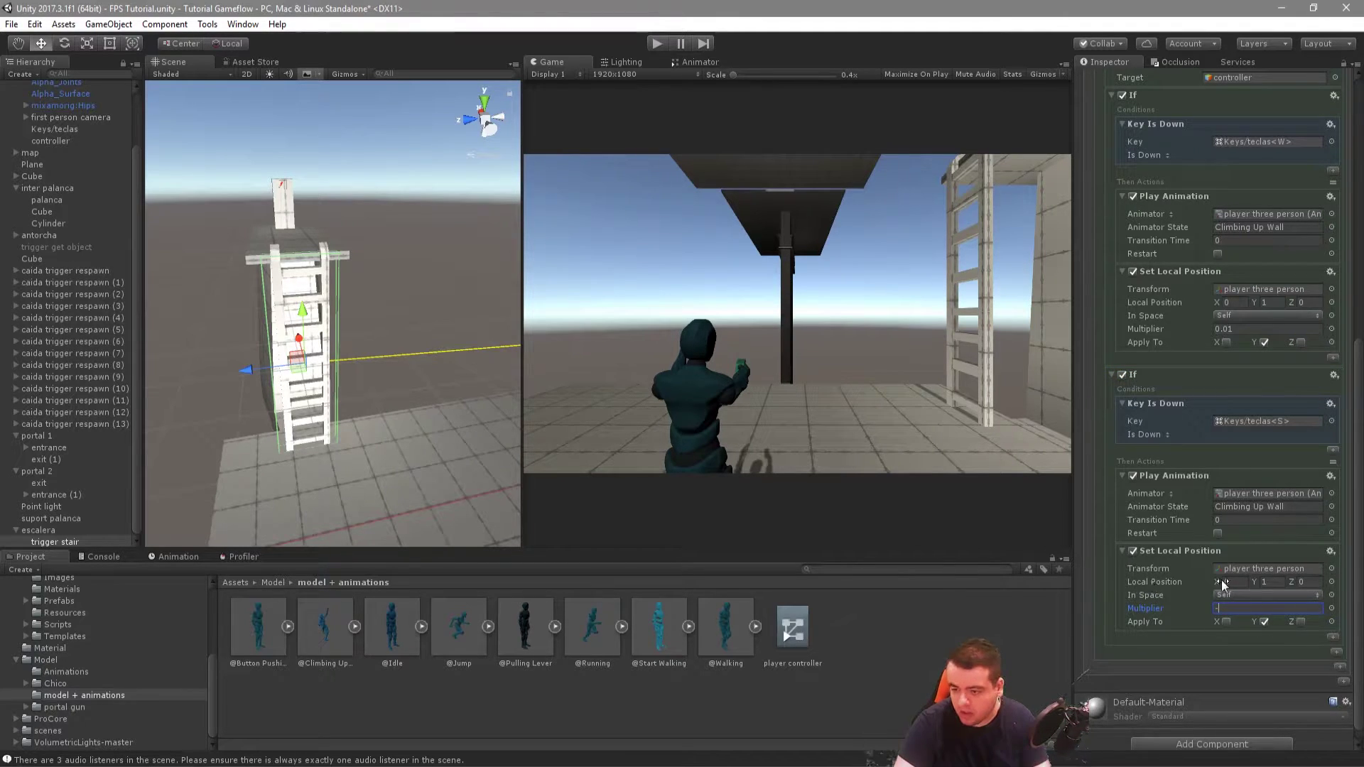
text(0.01)
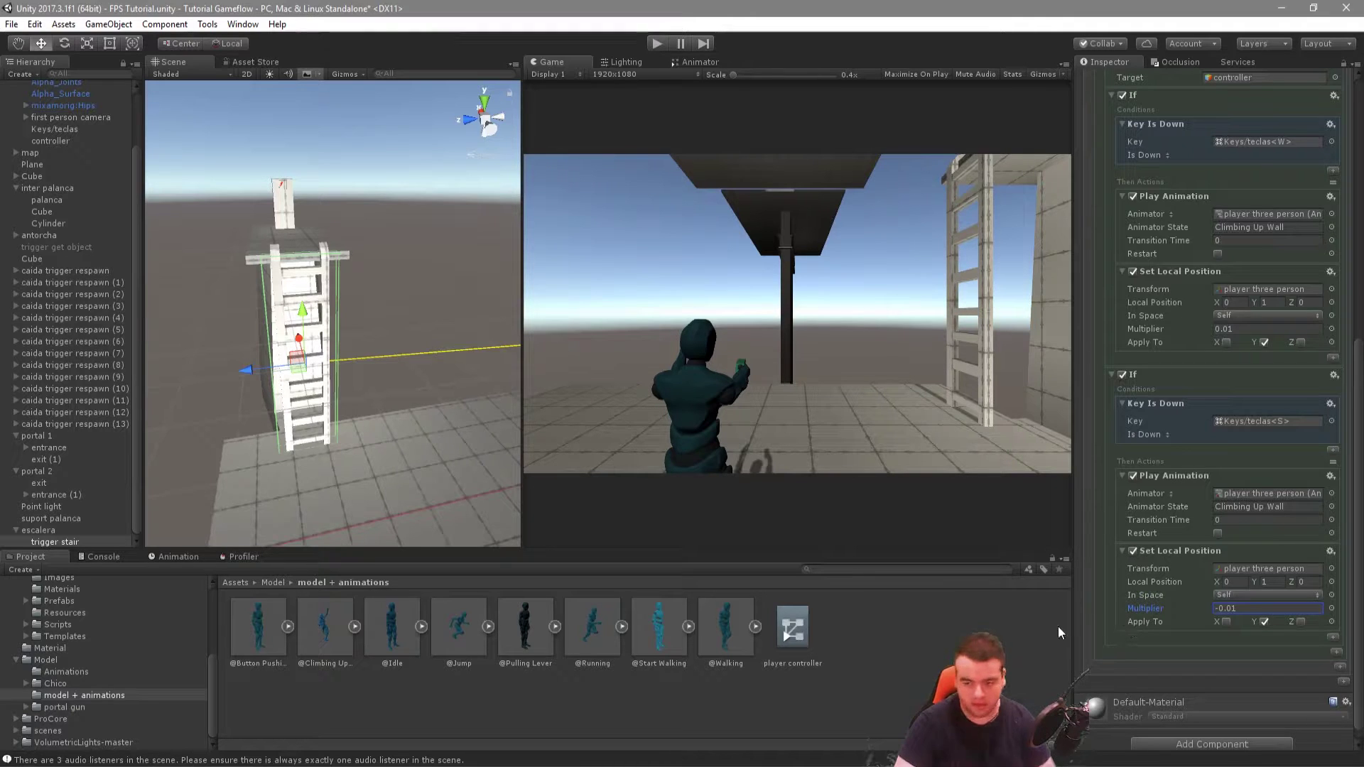
scroll(1117, 686, down, 1)
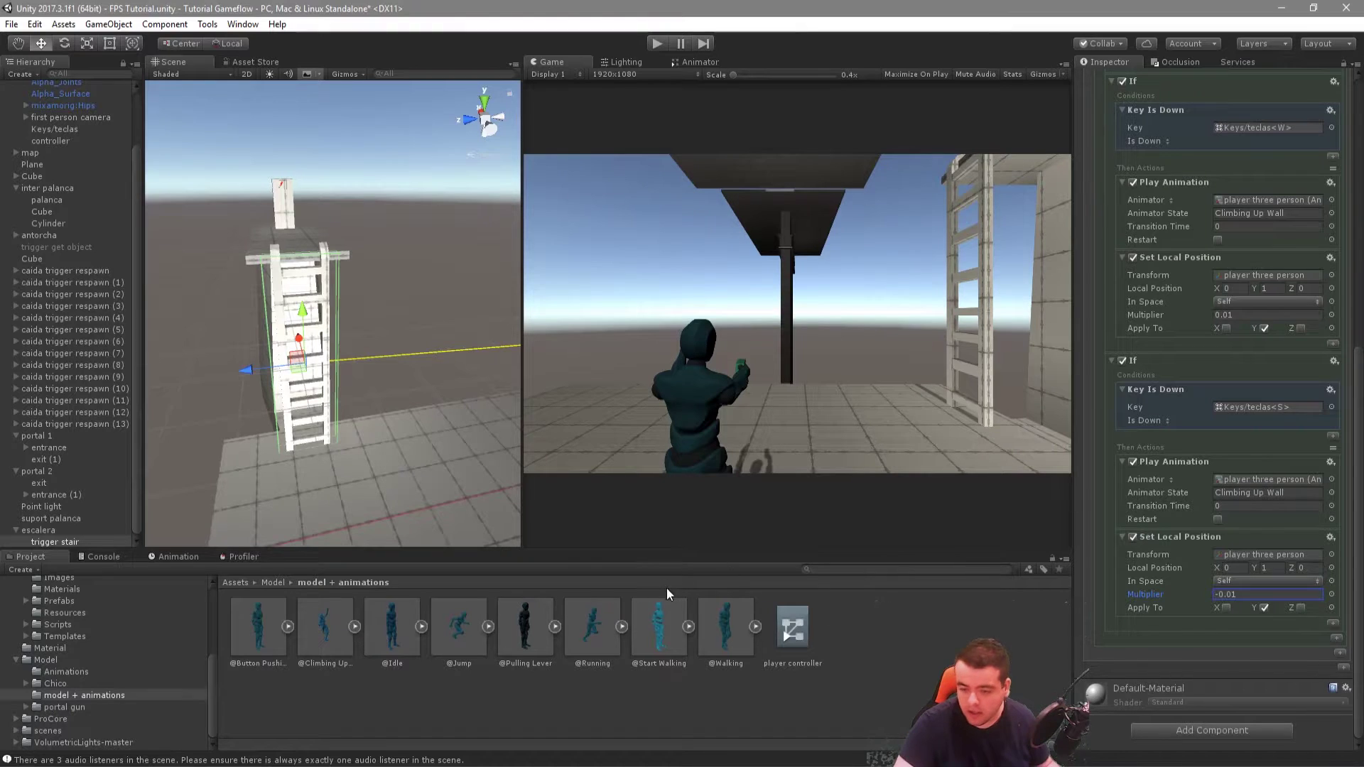
click(696, 62)
Step: Duplicate Climbing Up Wall as Climbing Up Wall 0 below Jump loop, with speed -1
click(974, 275)
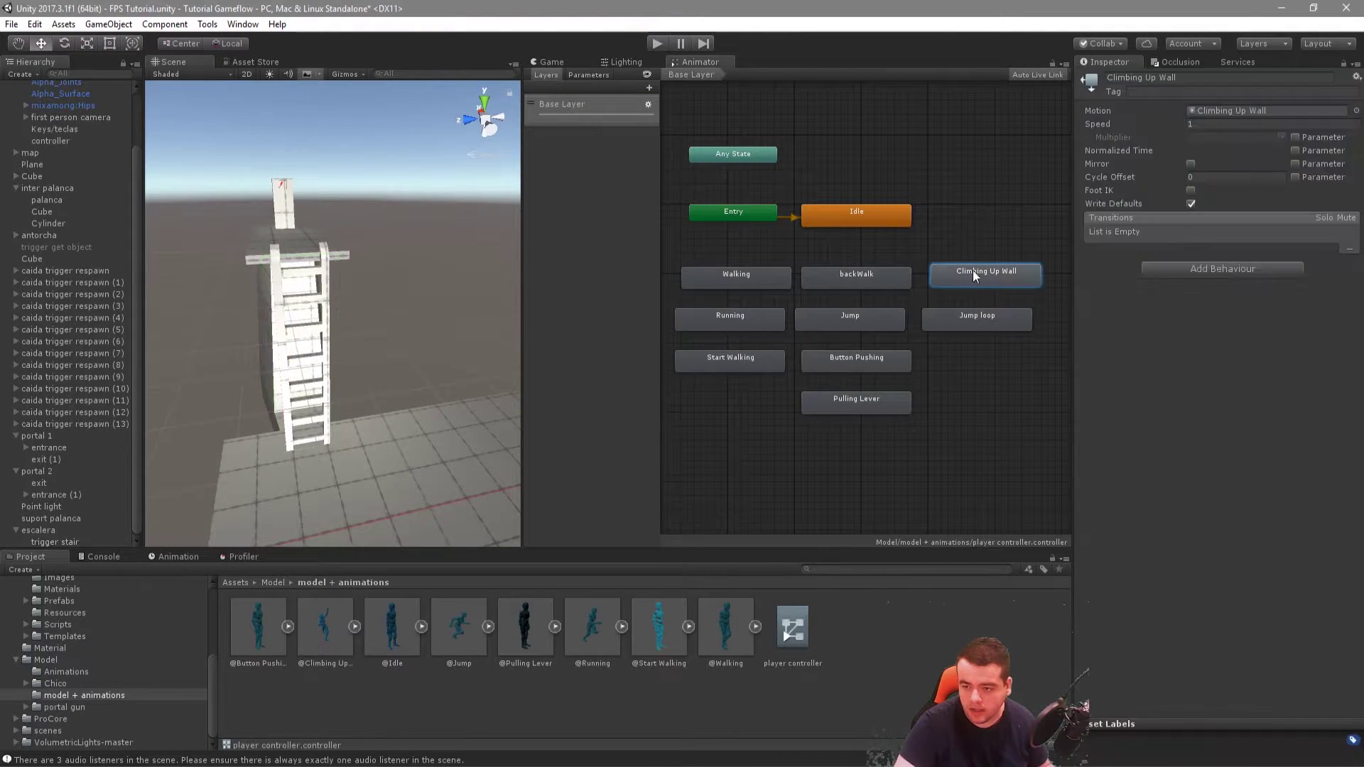
key(ctrl+d)
right_click(994, 282)
click(1016, 313)
click(1028, 300)
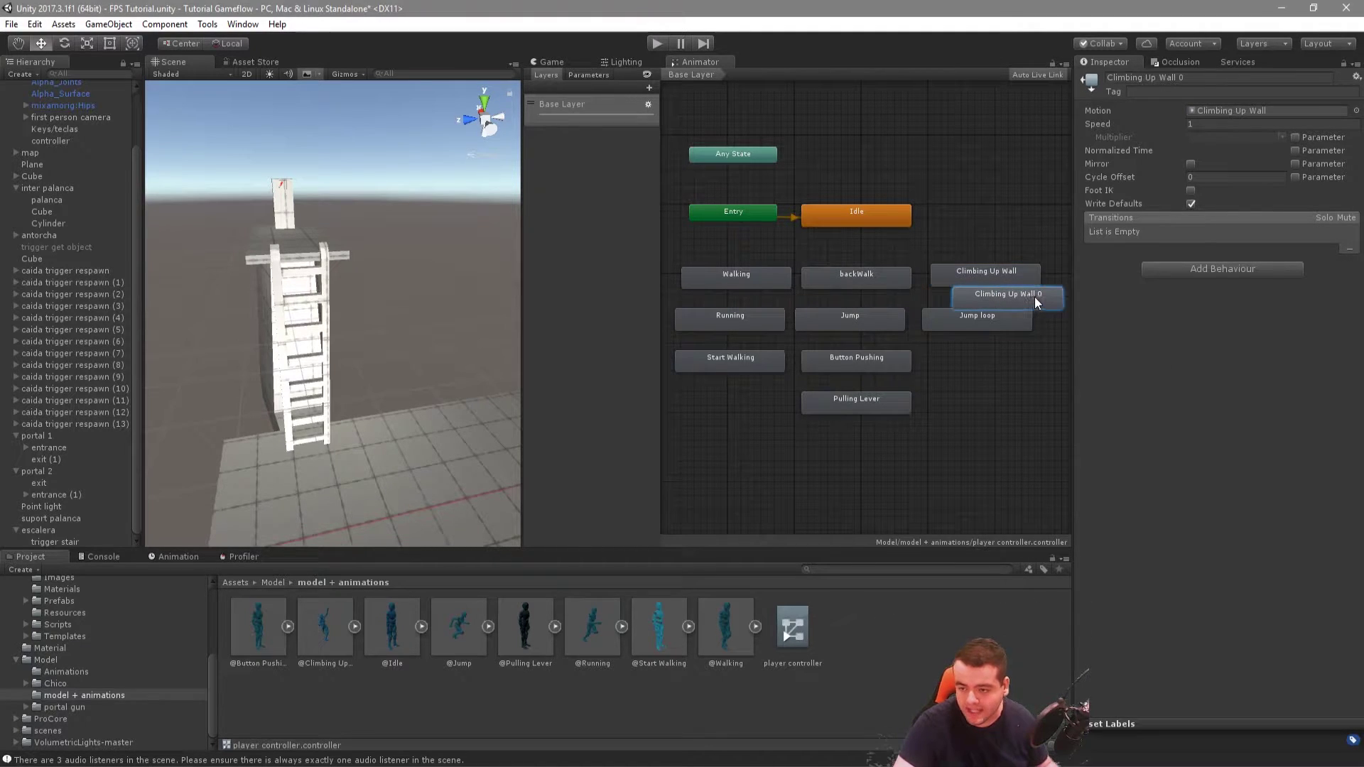
drag(1034, 297, 1015, 351)
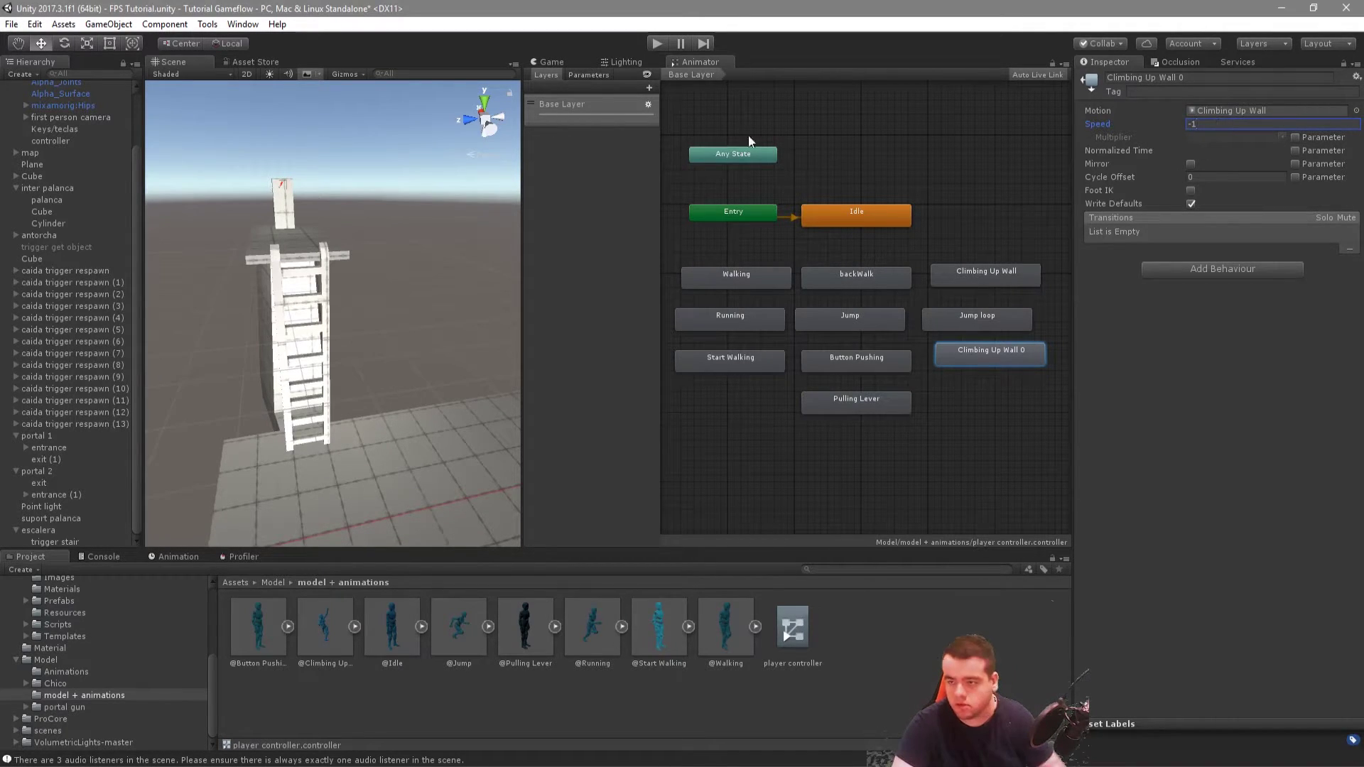
click(565, 64)
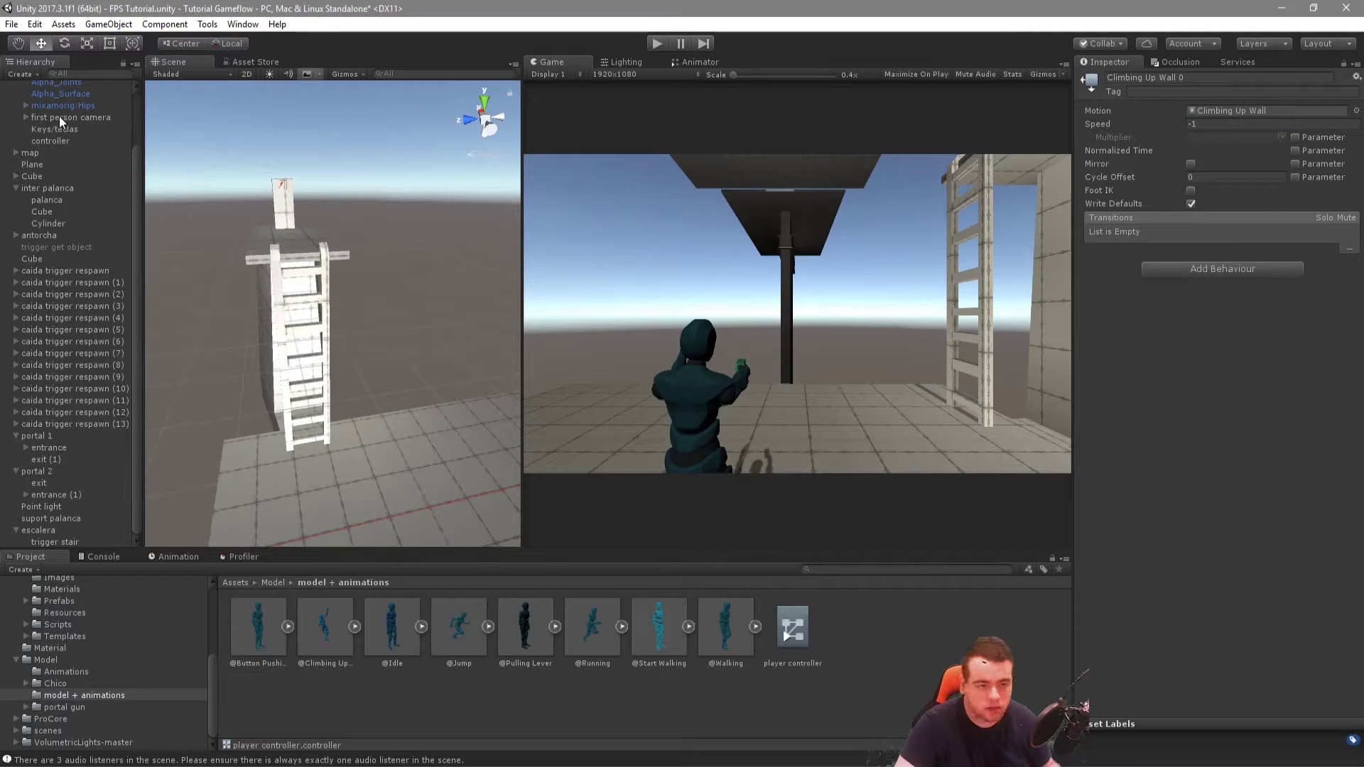
click(57, 541)
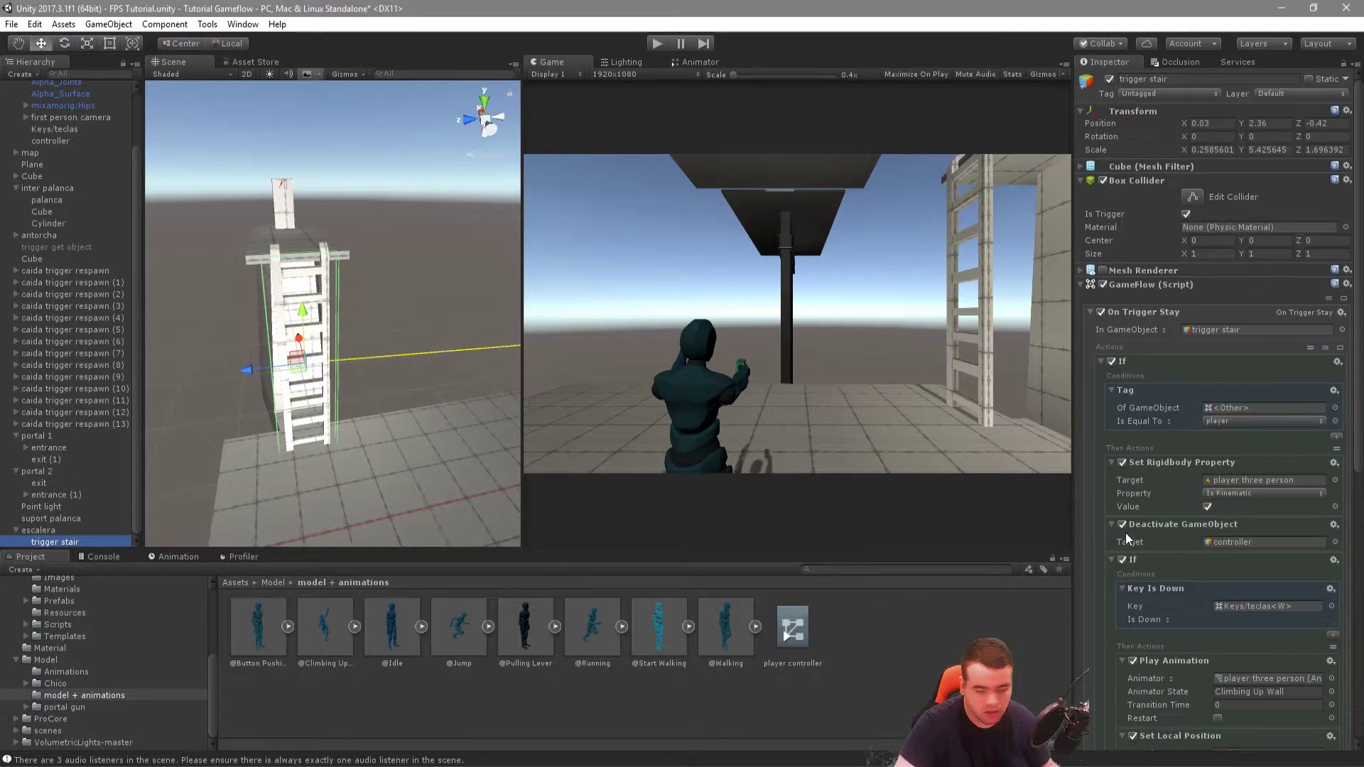
Step: Play-test walking the character toward the ladder, then stop
scroll(1211, 517, down, 5)
scroll(1229, 523, down, 3)
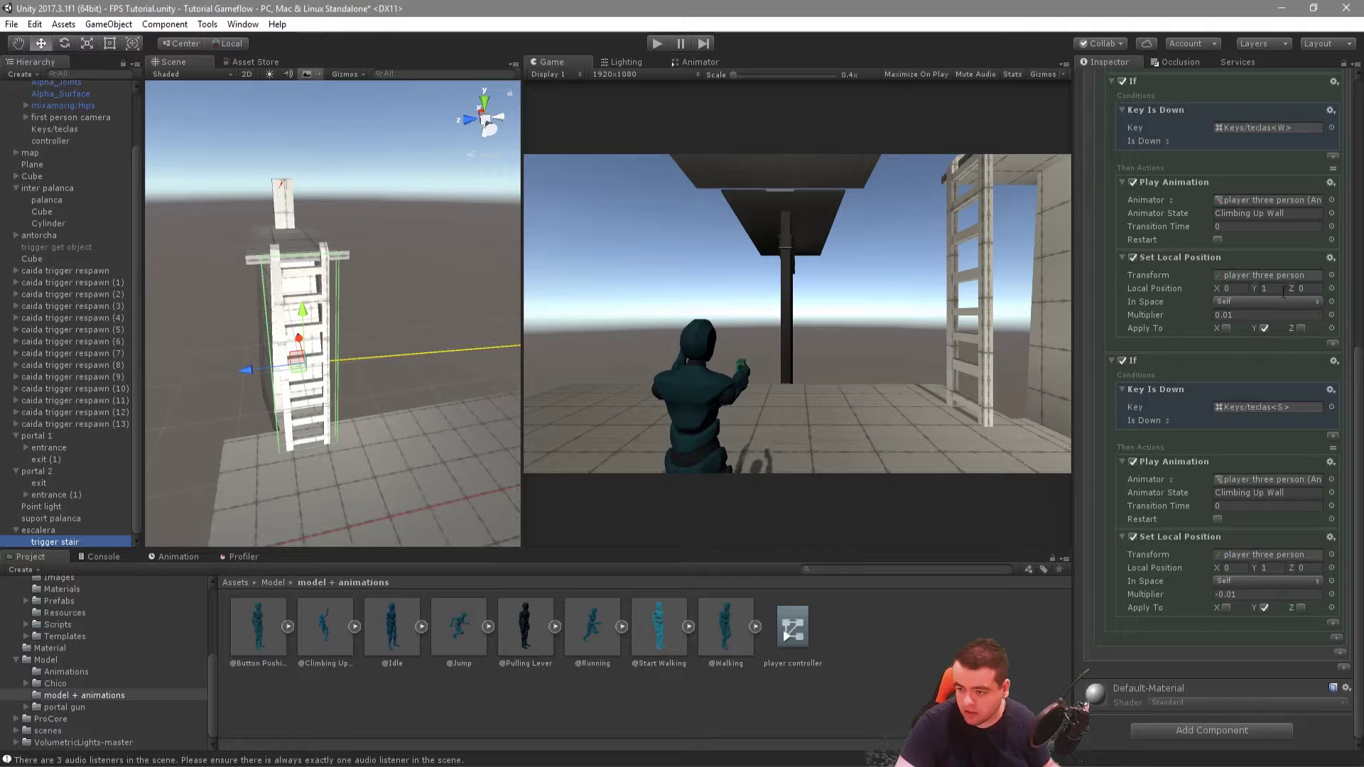
click(658, 47)
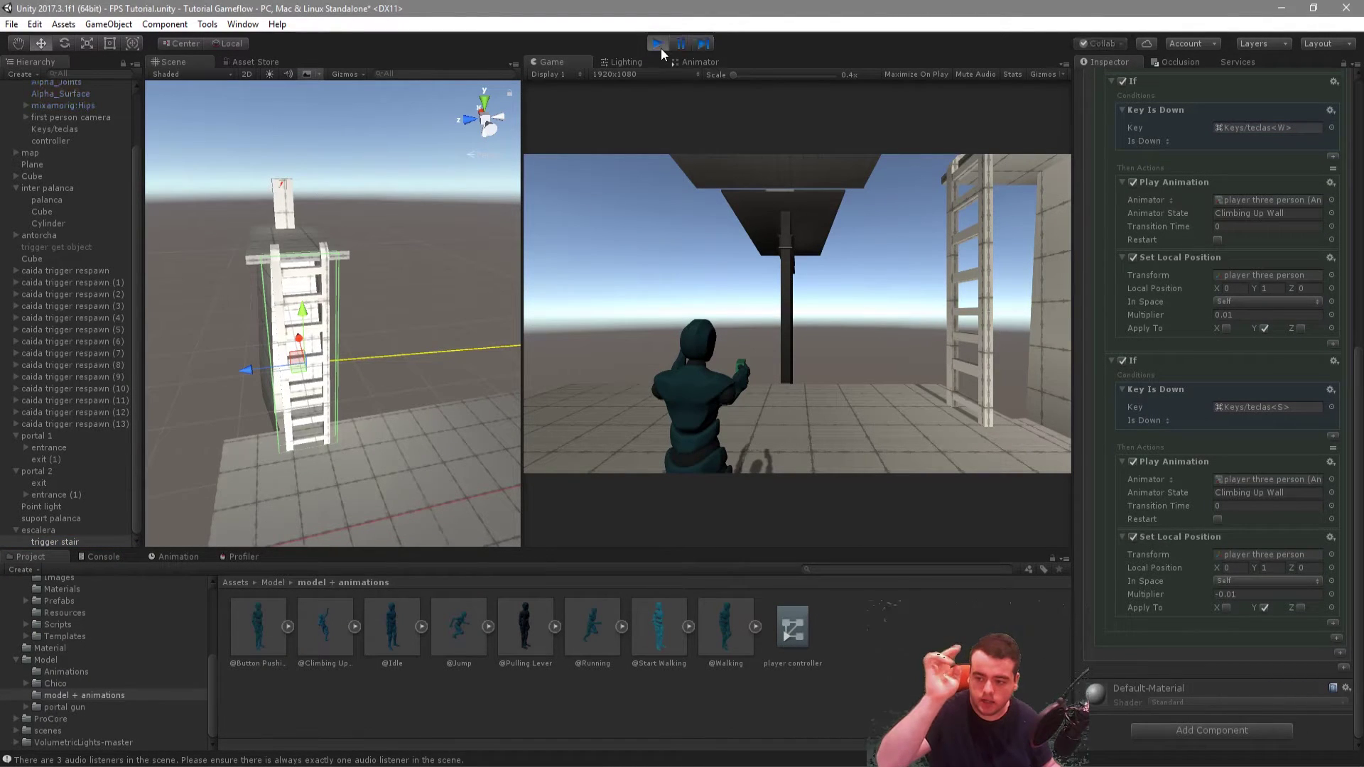
key(w)
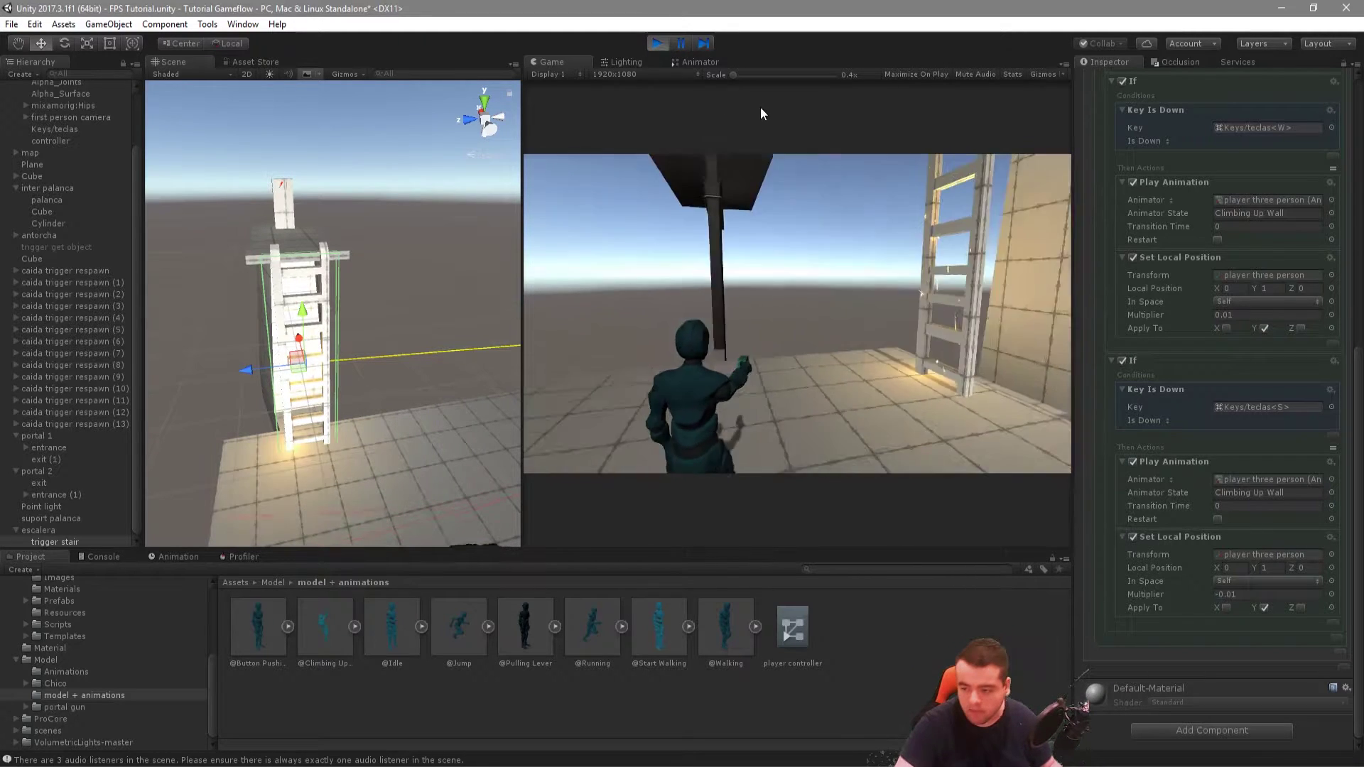
click(669, 47)
Step: Rename Climbing Up Wall 0 to Climbing Up Wall invers and set it as the S-key animation state
click(684, 62)
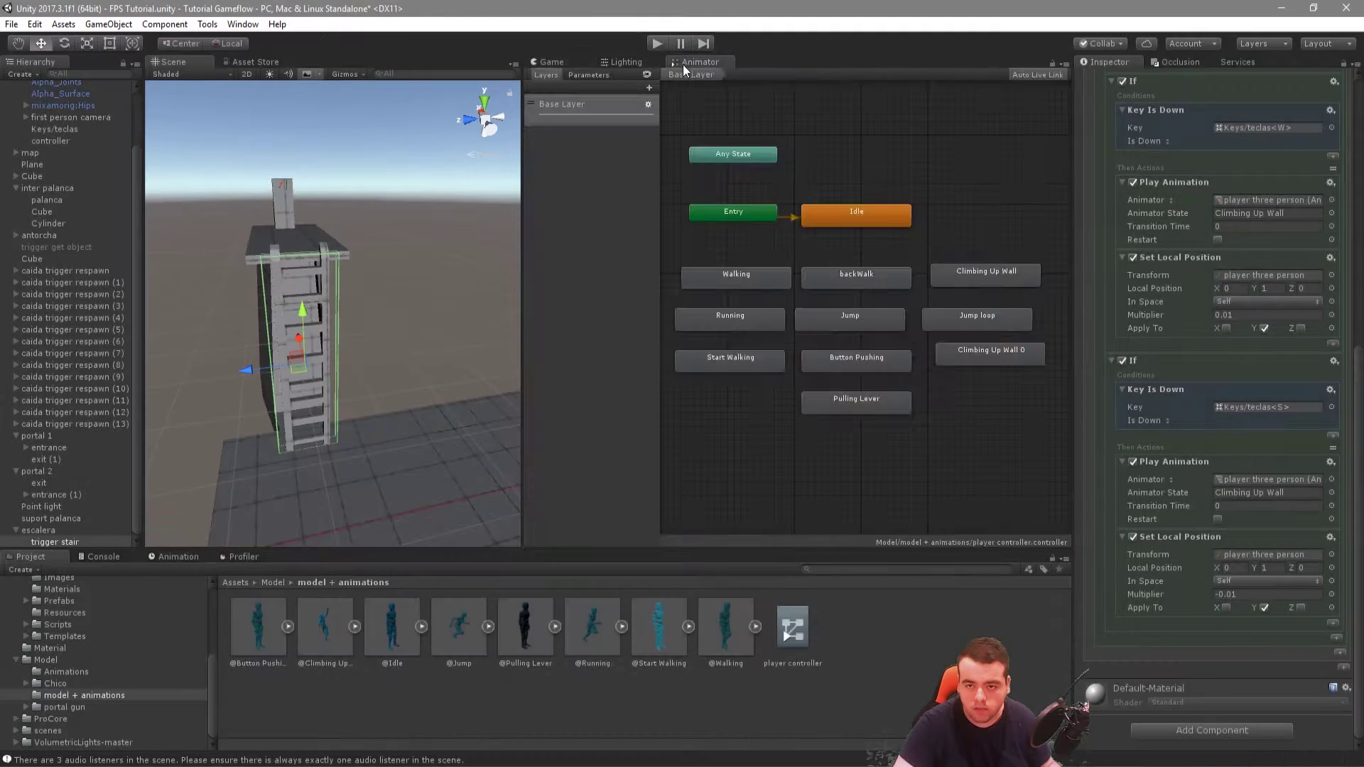
click(1000, 355)
double_click(1178, 78)
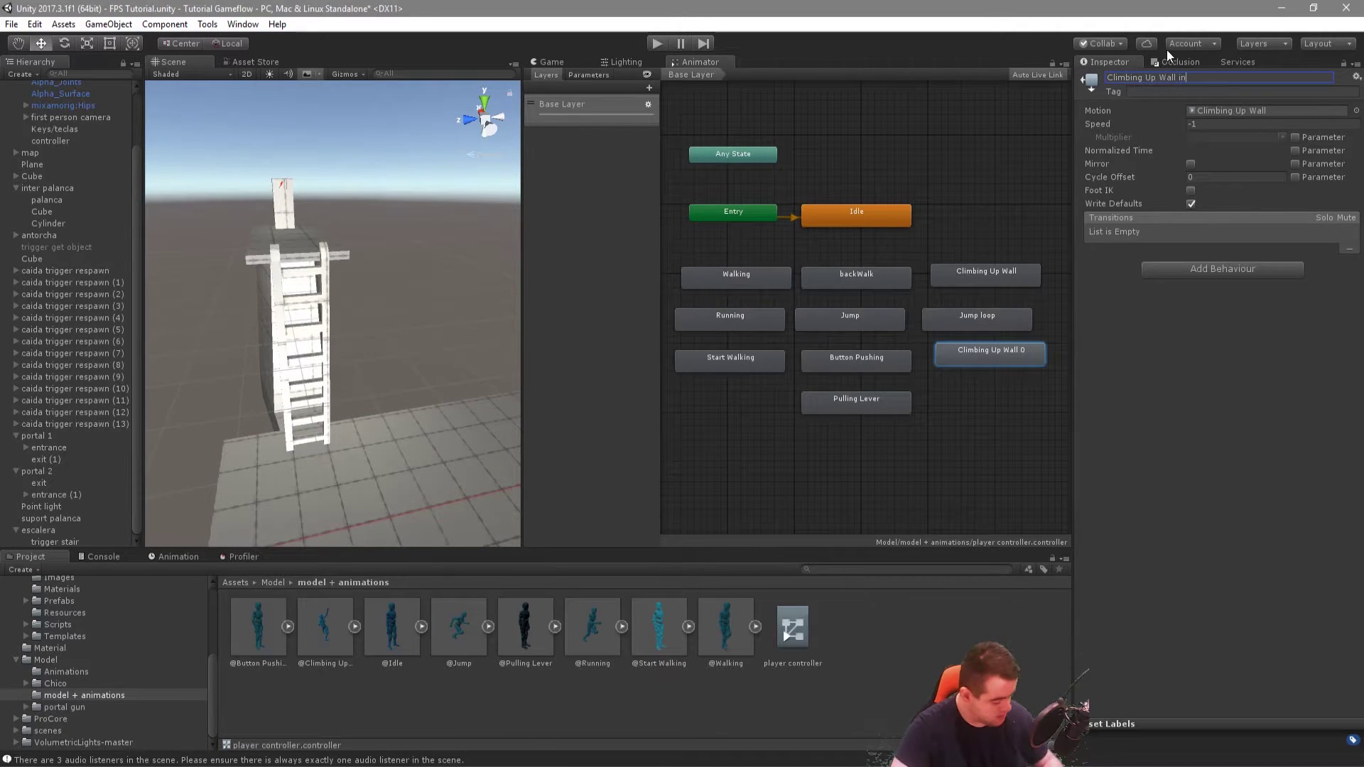
key(Return)
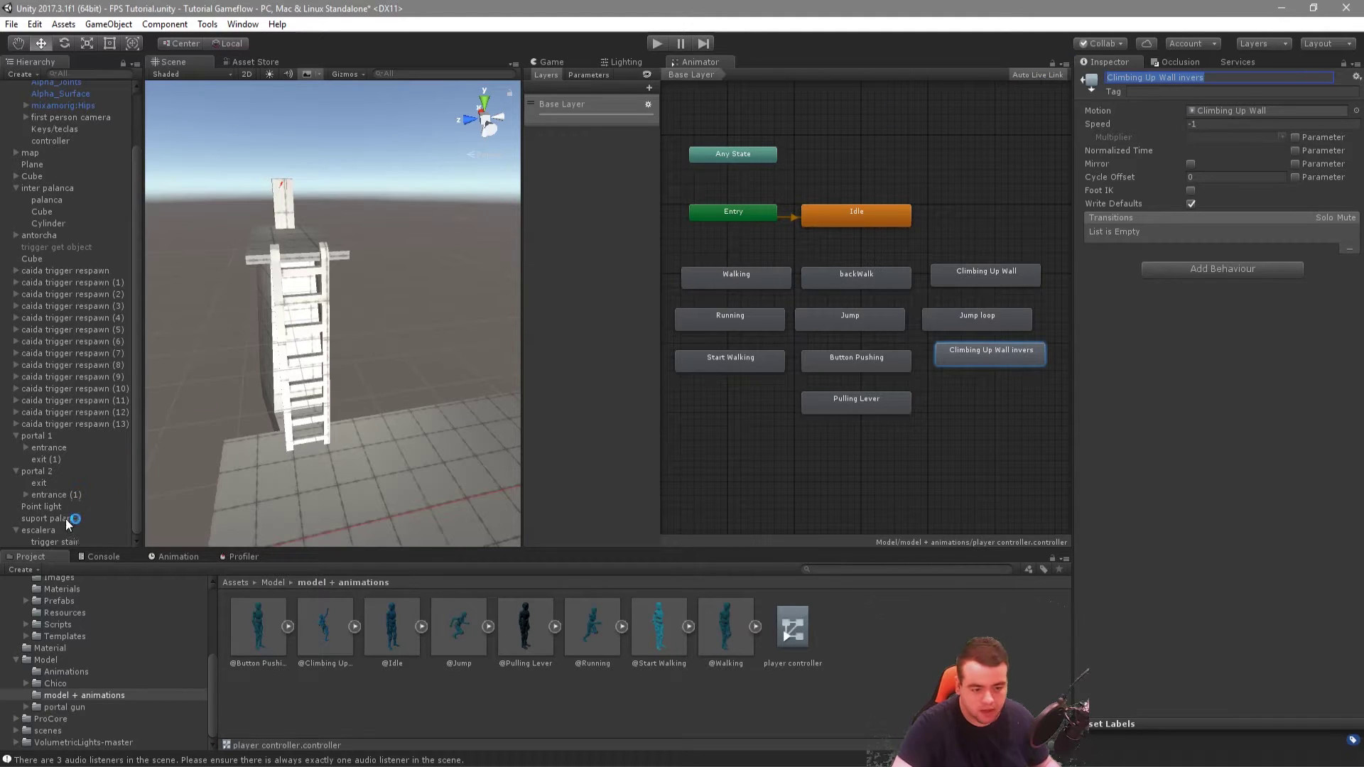
click(53, 541)
scroll(1139, 603, down, 5)
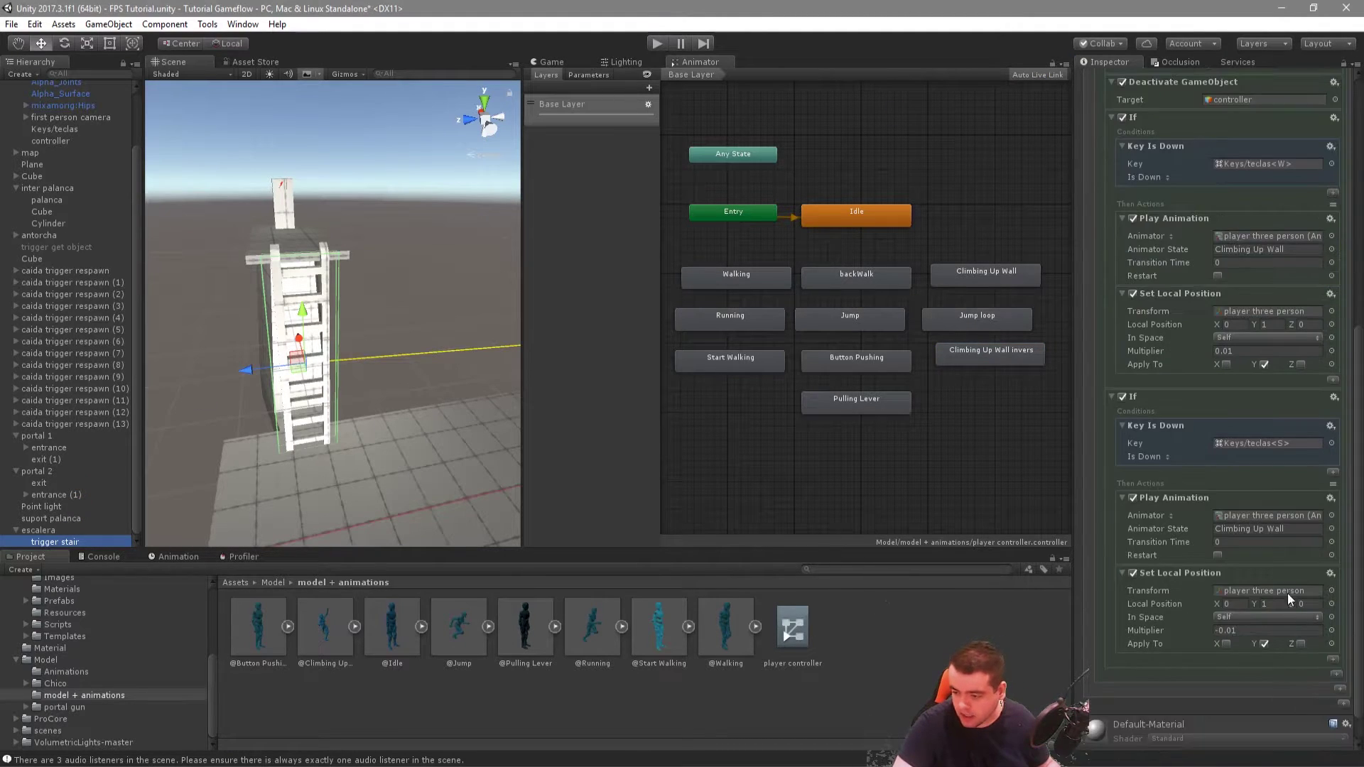
click(1293, 531)
text(Climbing Up Wall invers)
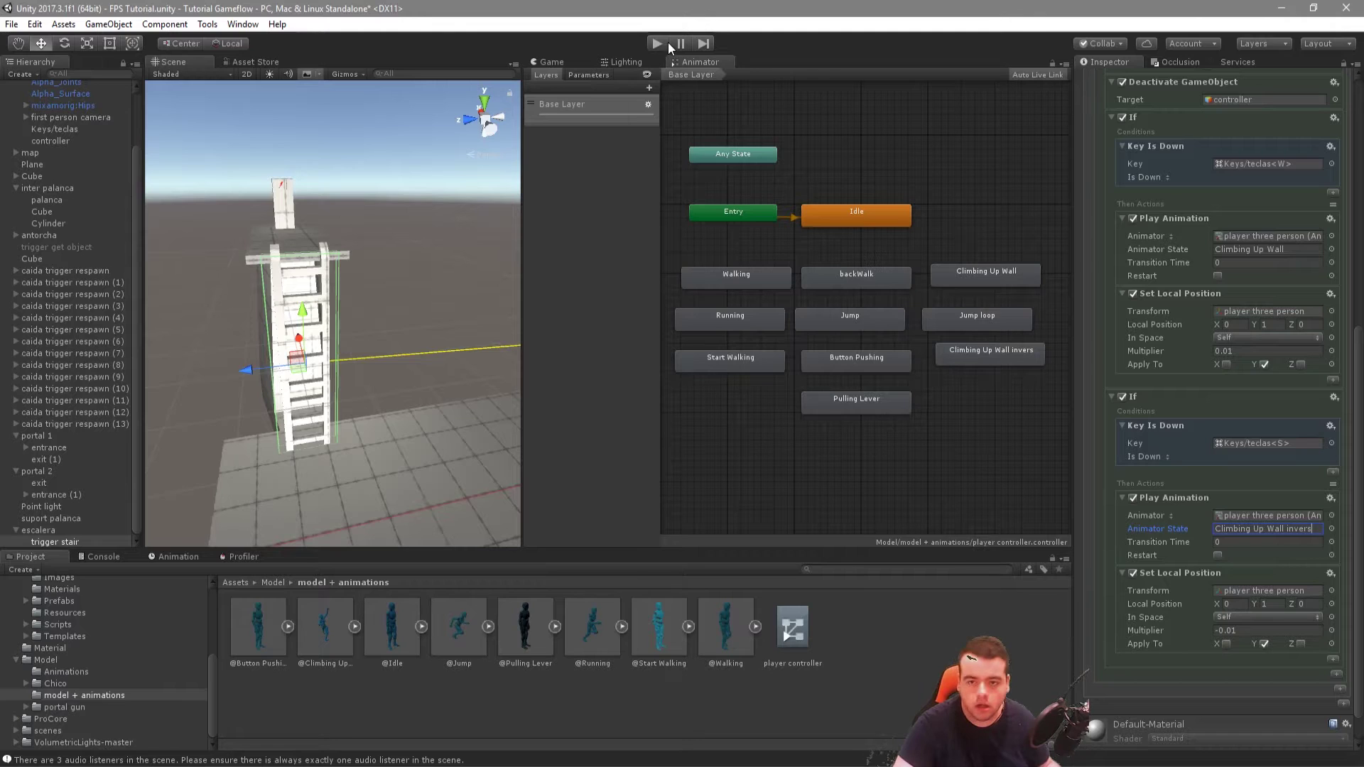
Step: Play-test the ladder, climbing down with S and up with W to the top
click(668, 42)
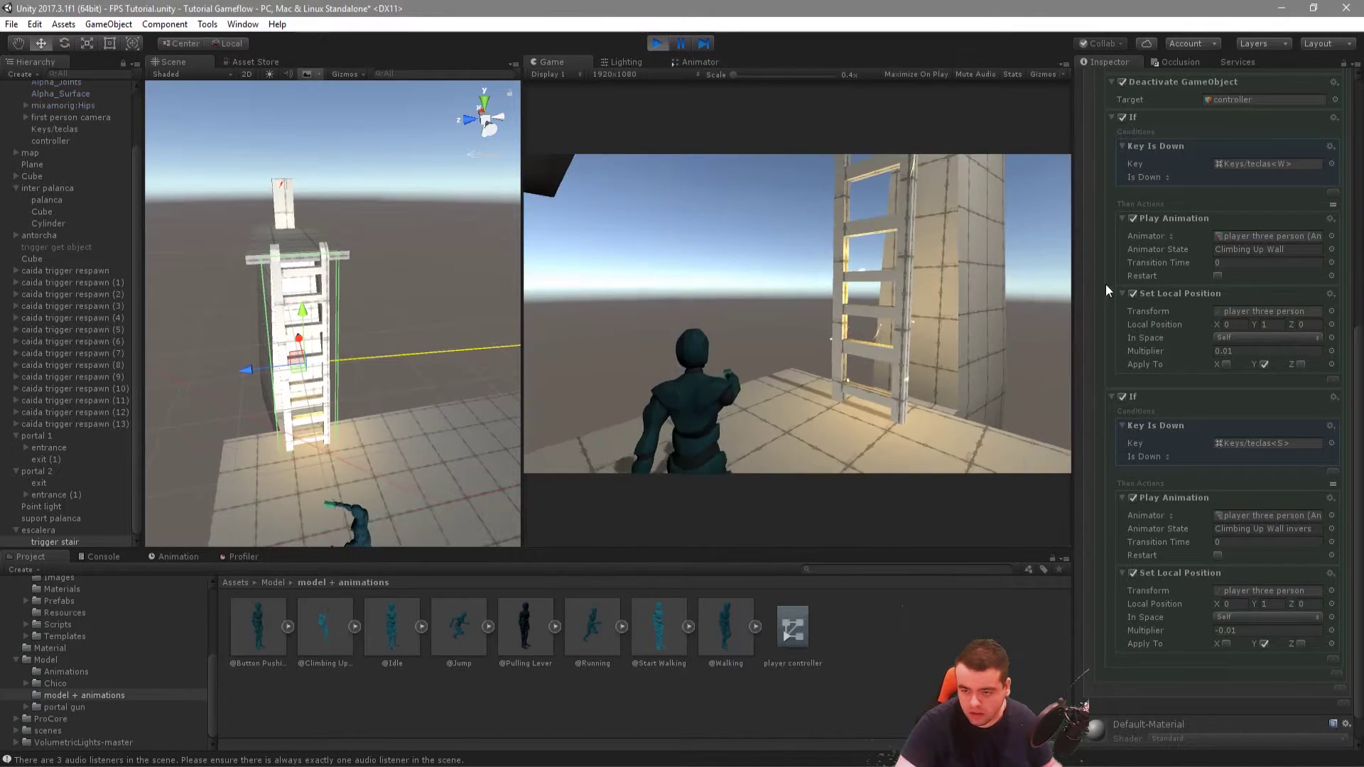
key(w)
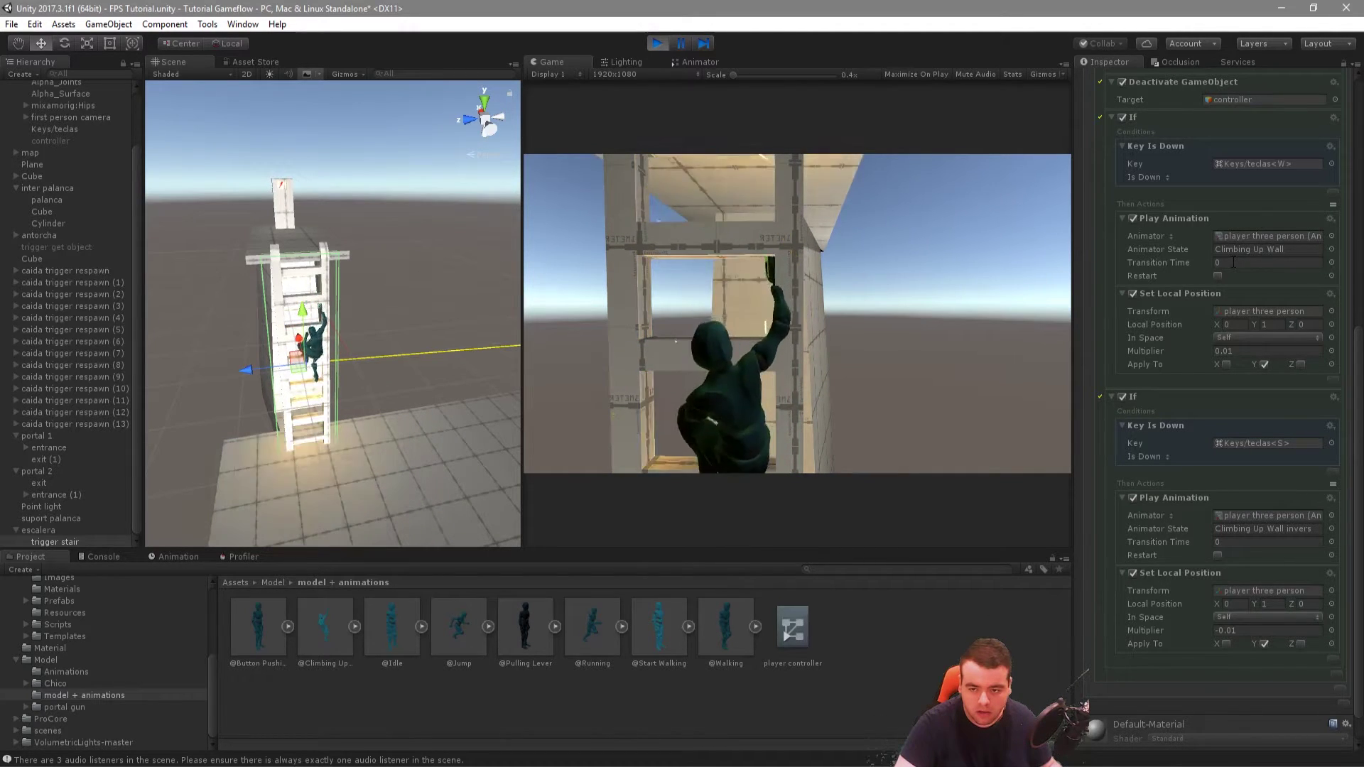
key(s)
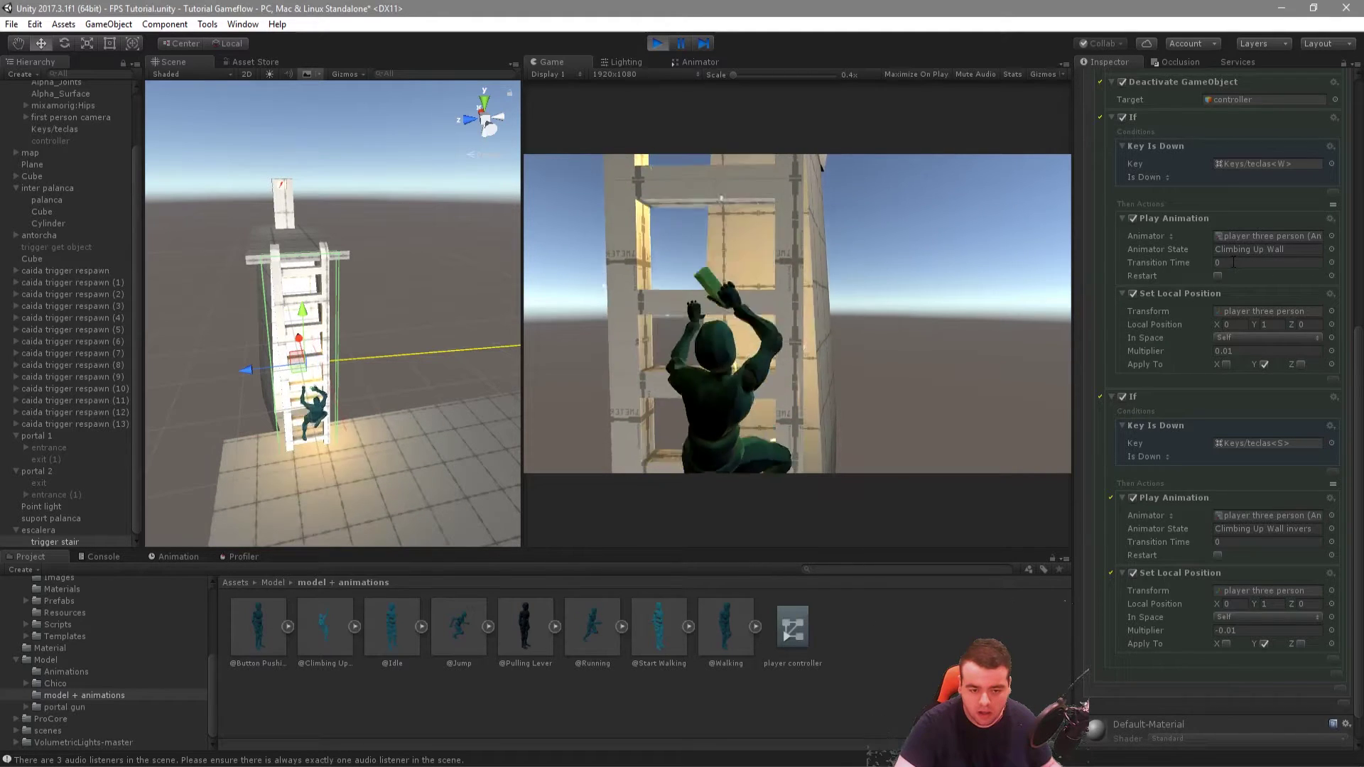
key(w)
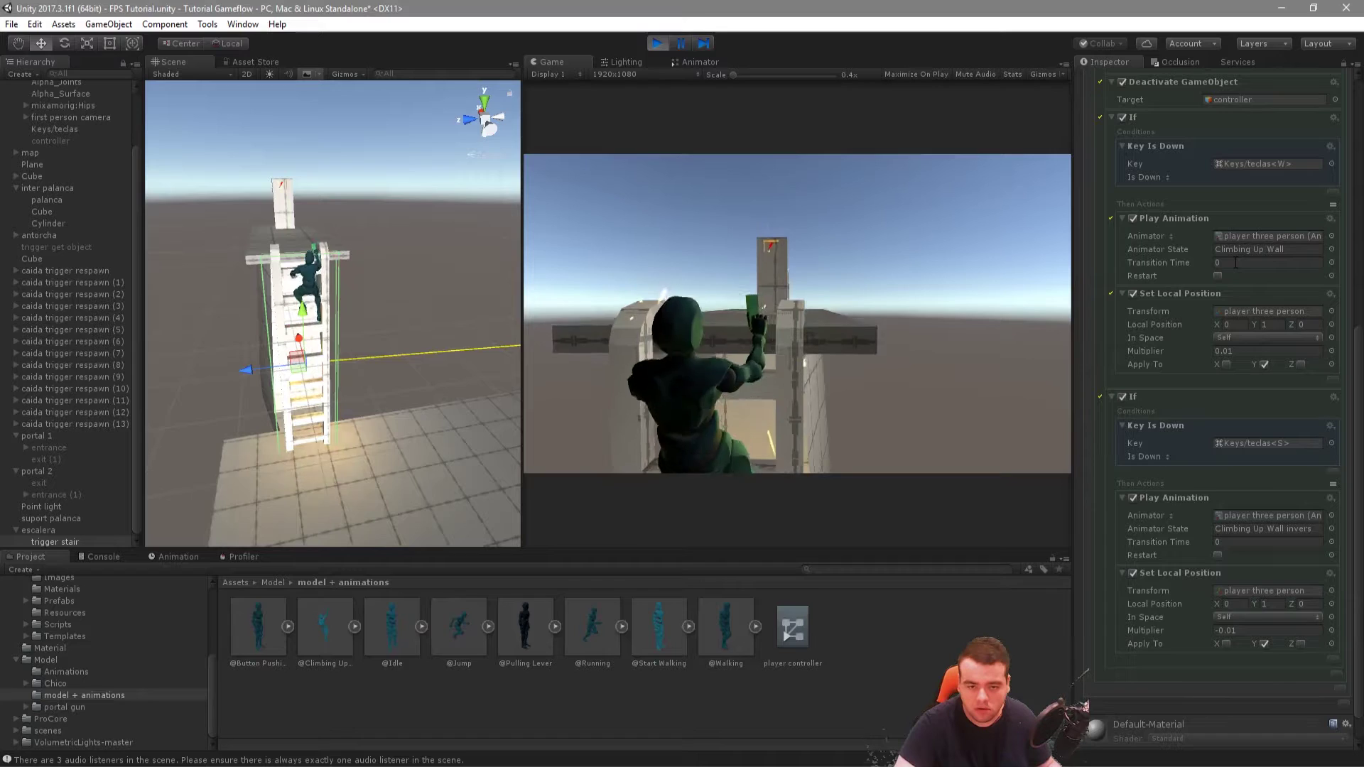
key(w)
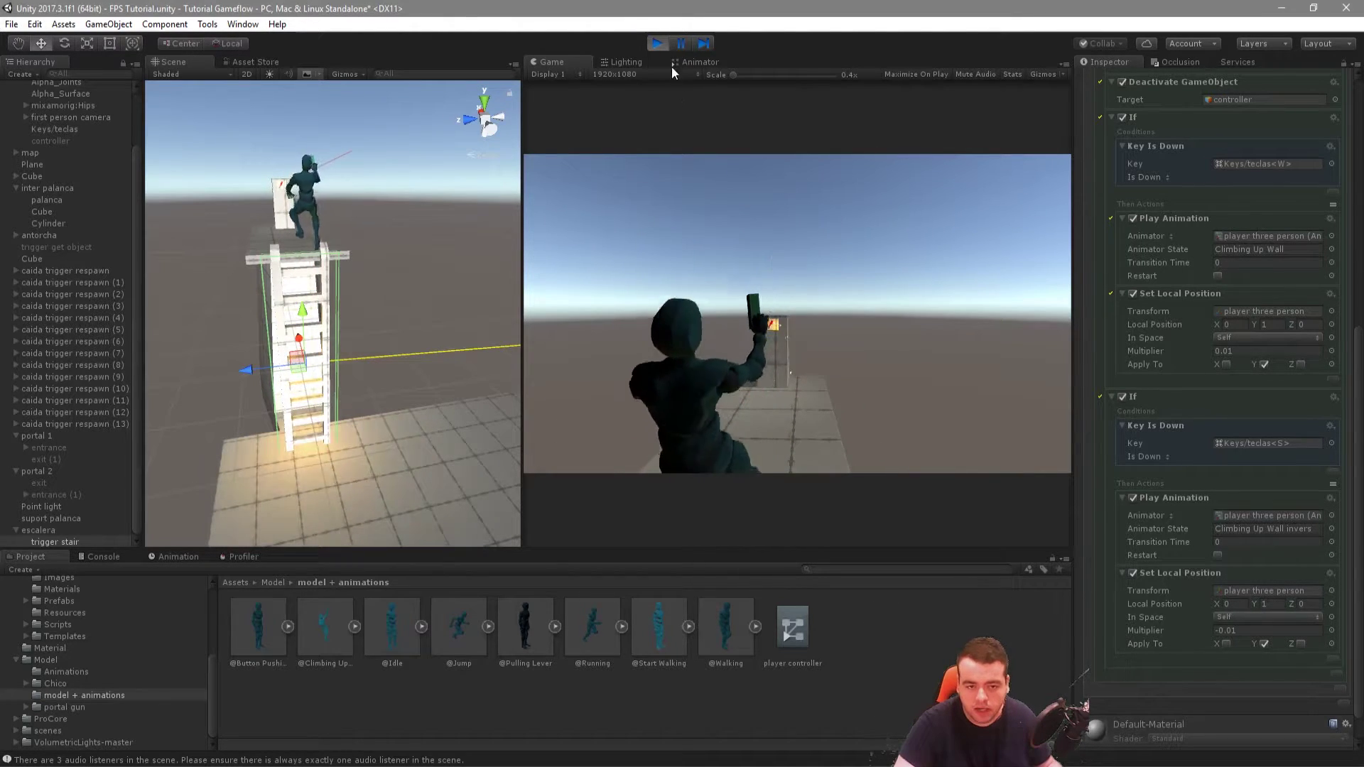
click(657, 43)
Step: Add an On Trigger Exit event block containing an If action
click(1336, 691)
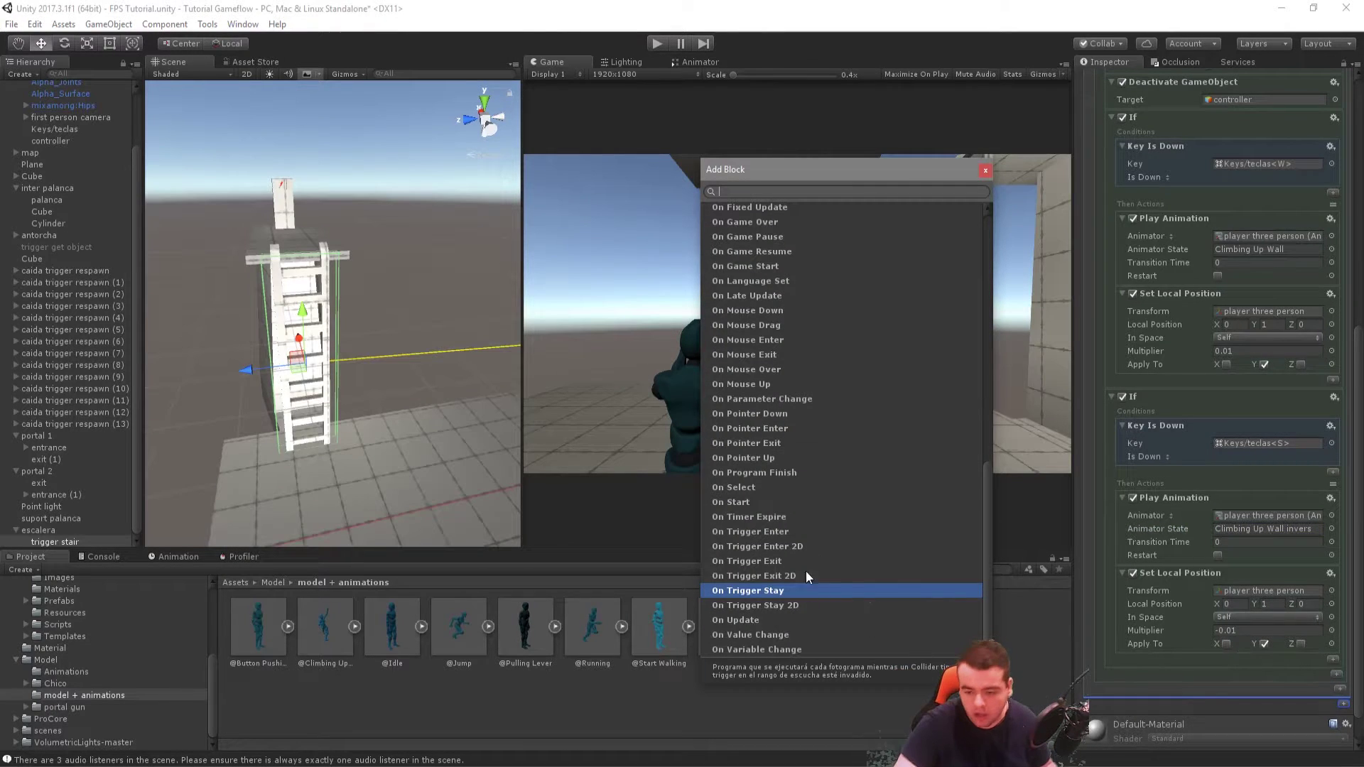
click(779, 561)
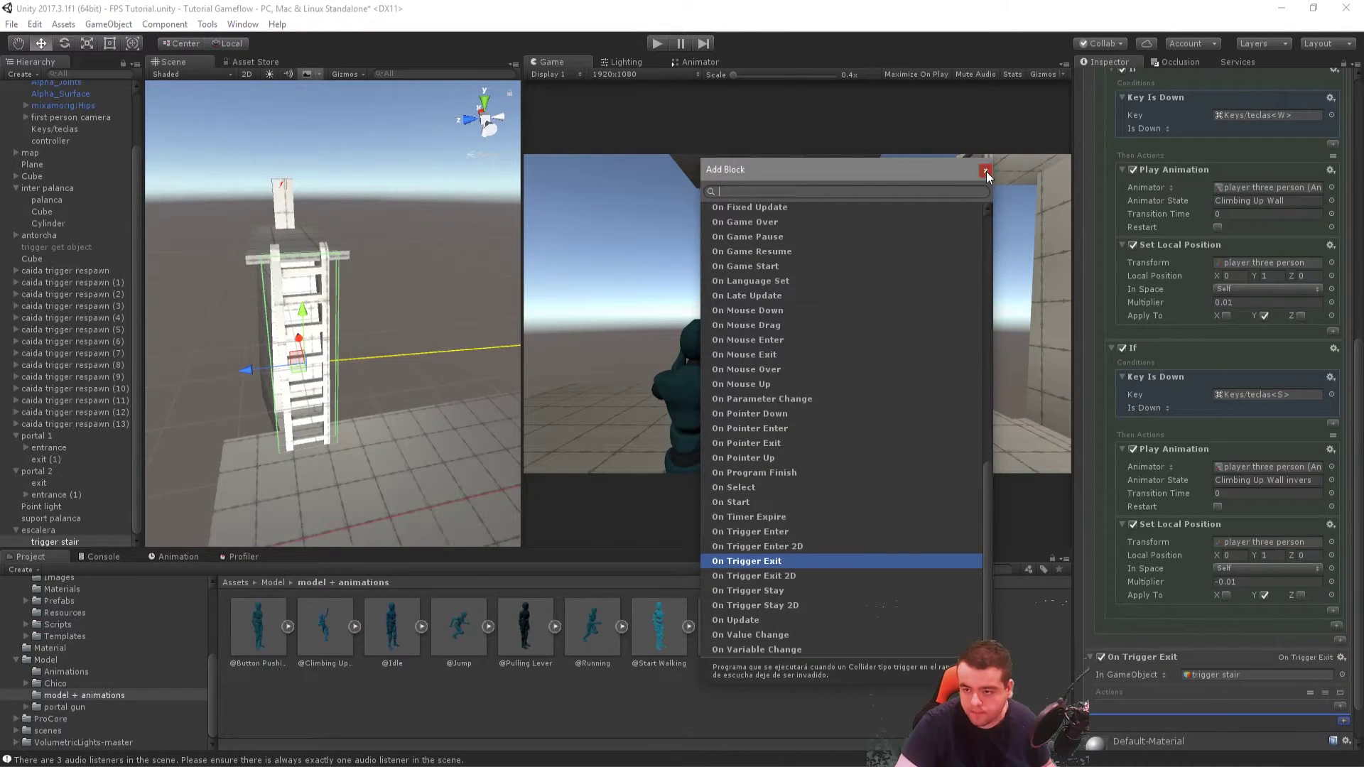
click(986, 171)
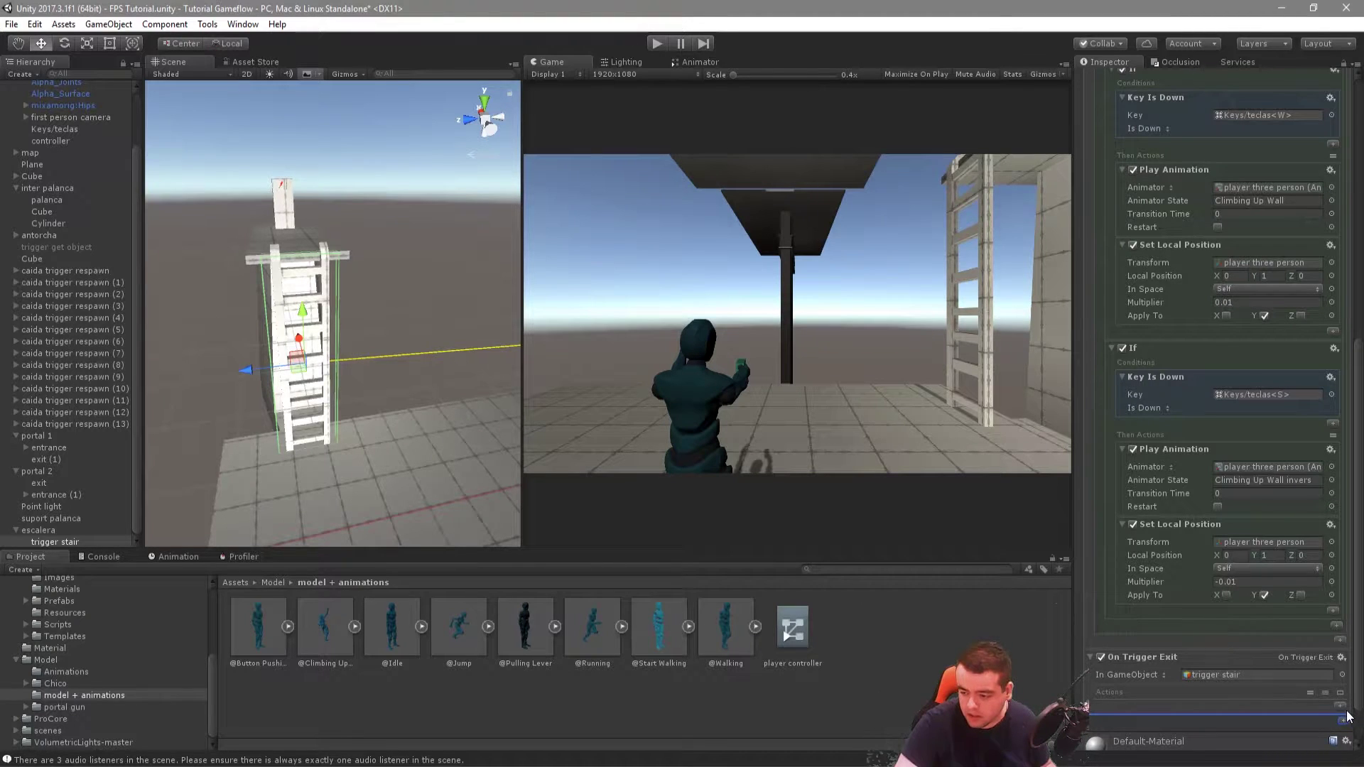
click(1341, 711)
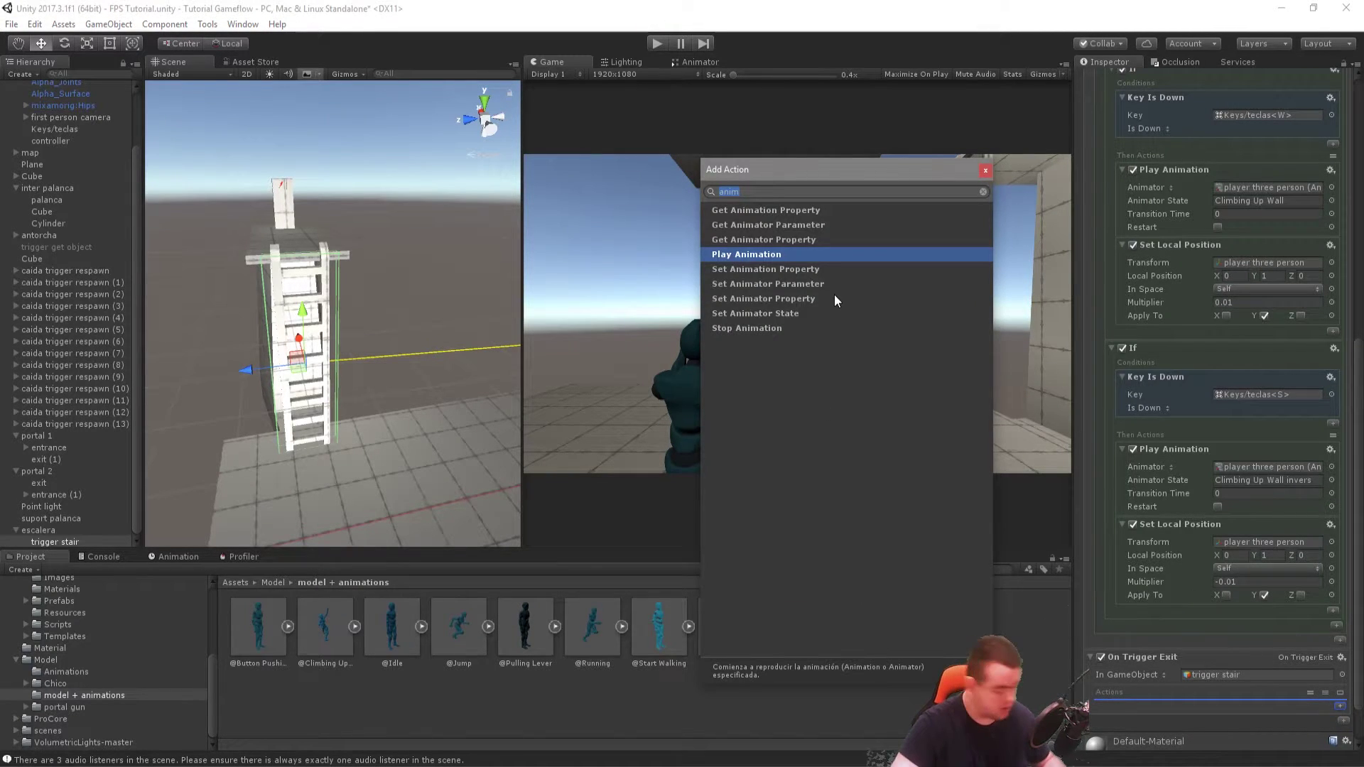
text(cor)
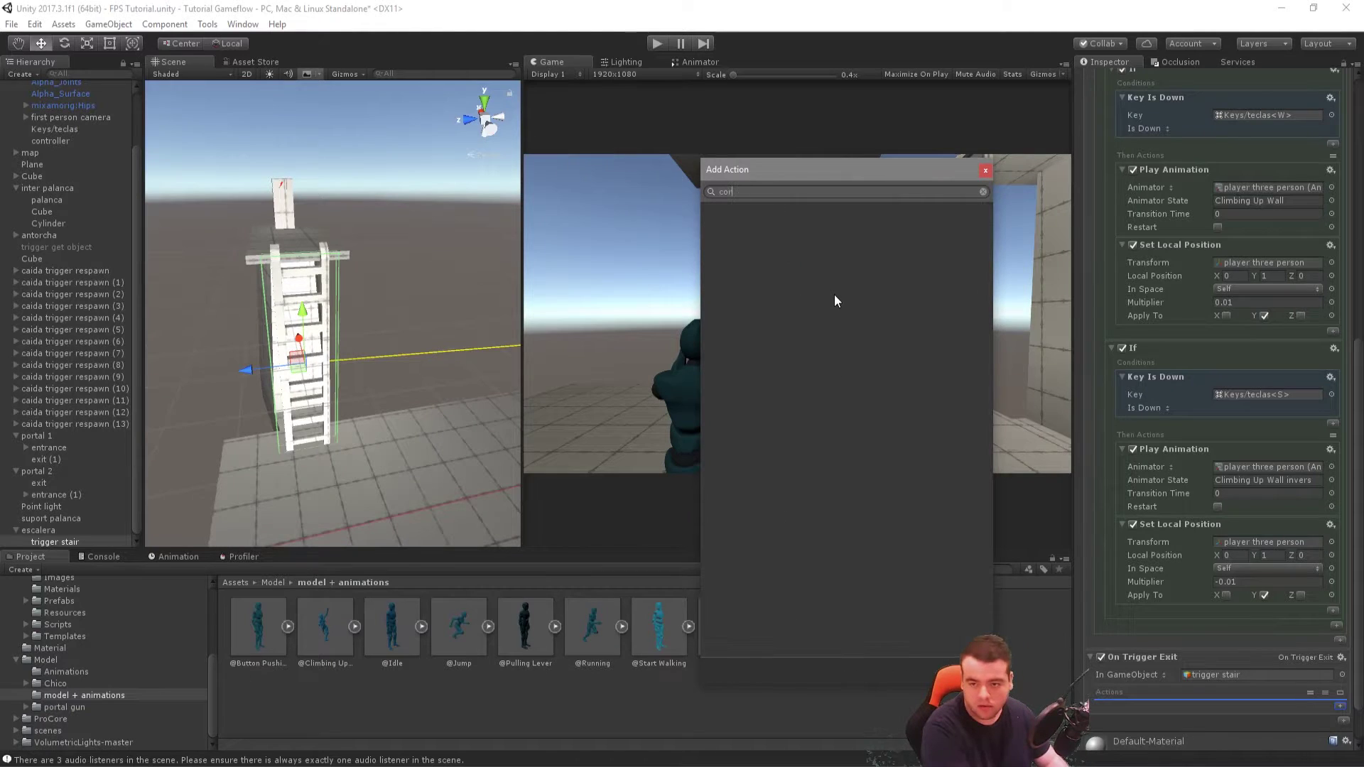
key(BackSpace)
key(BackSpace)
key(BackSpace)
scroll(1137, 275, up, 5)
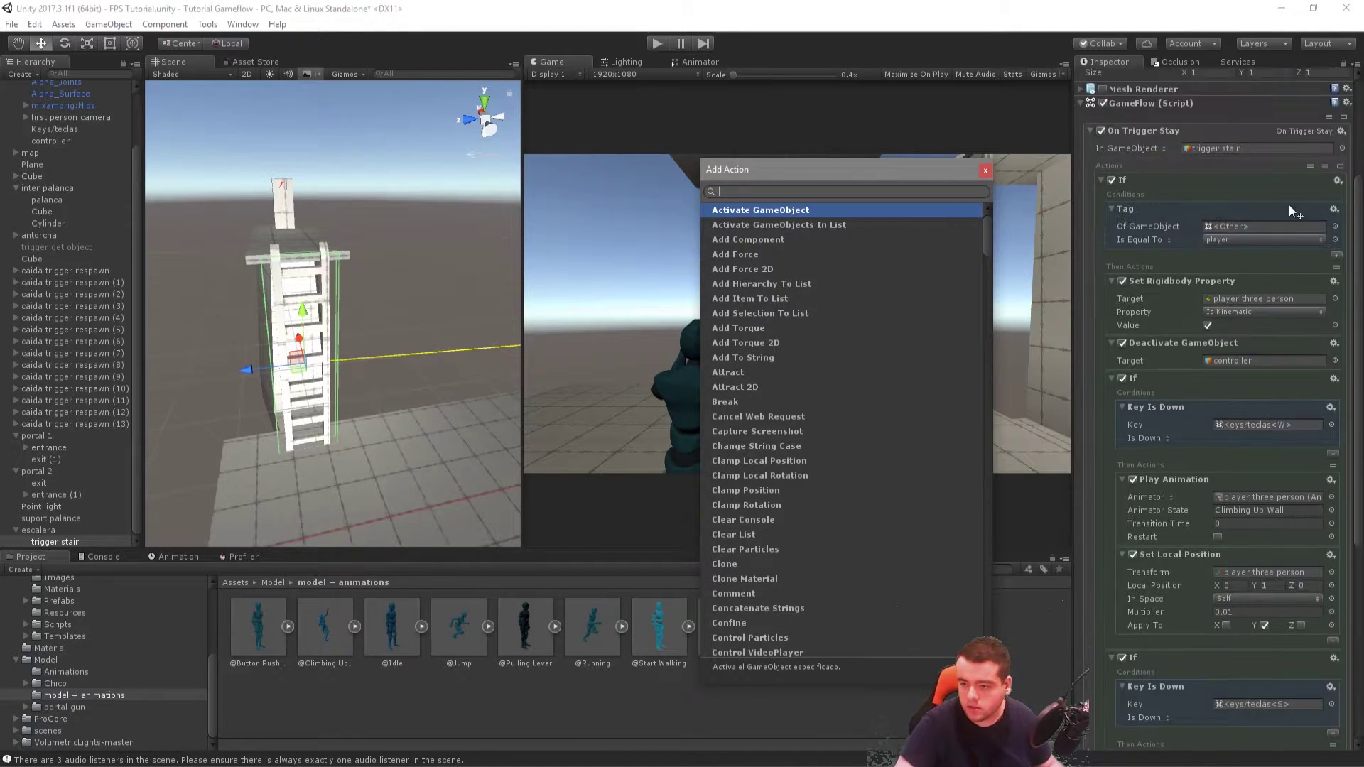
scroll(1208, 462, down, 5)
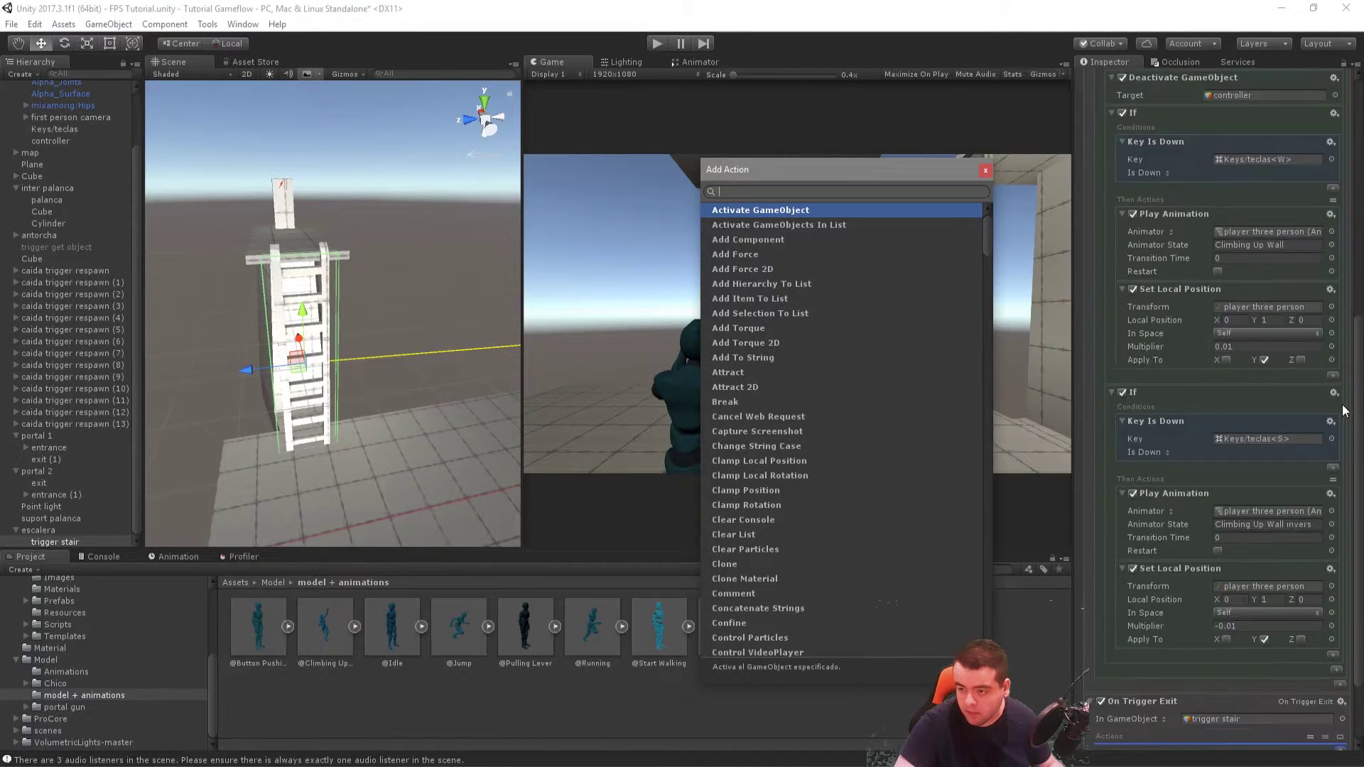
scroll(1318, 675, down, 5)
click(1341, 657)
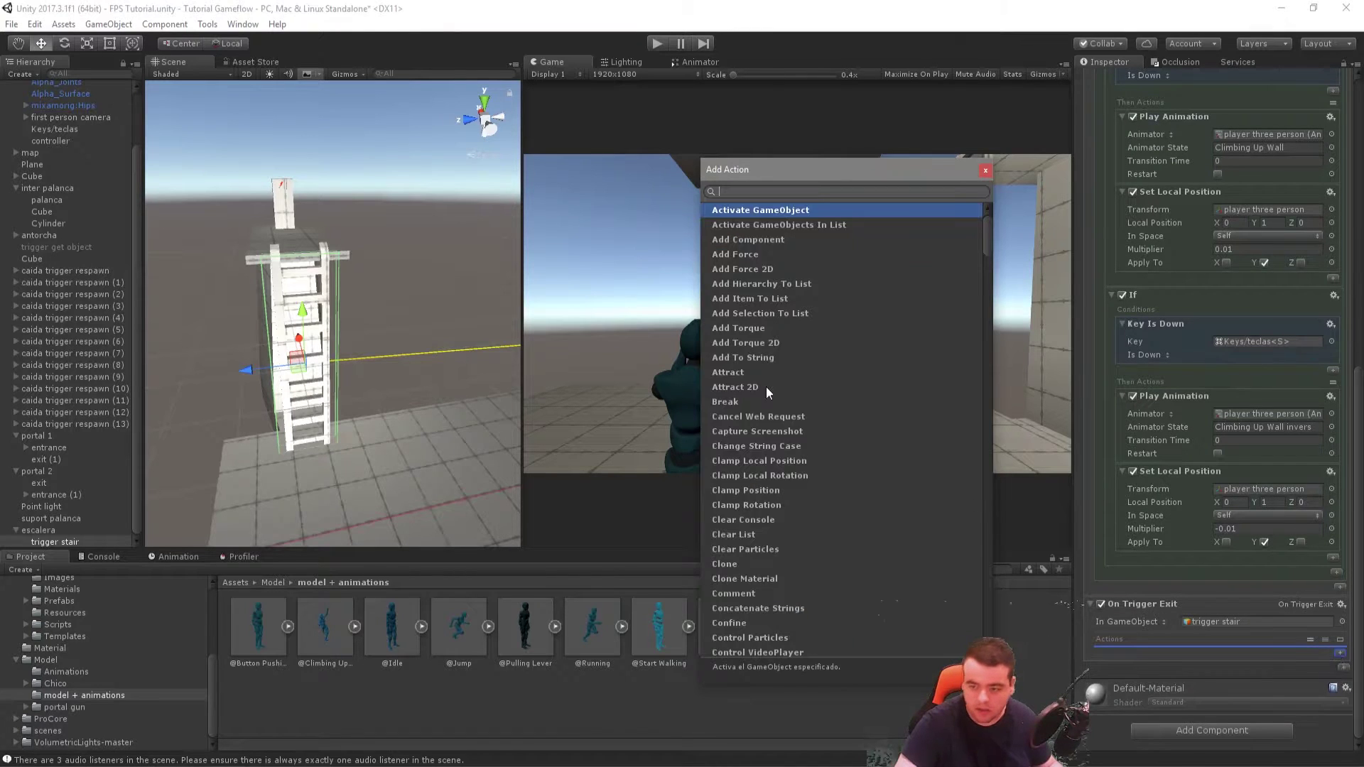
text(if)
key(Return)
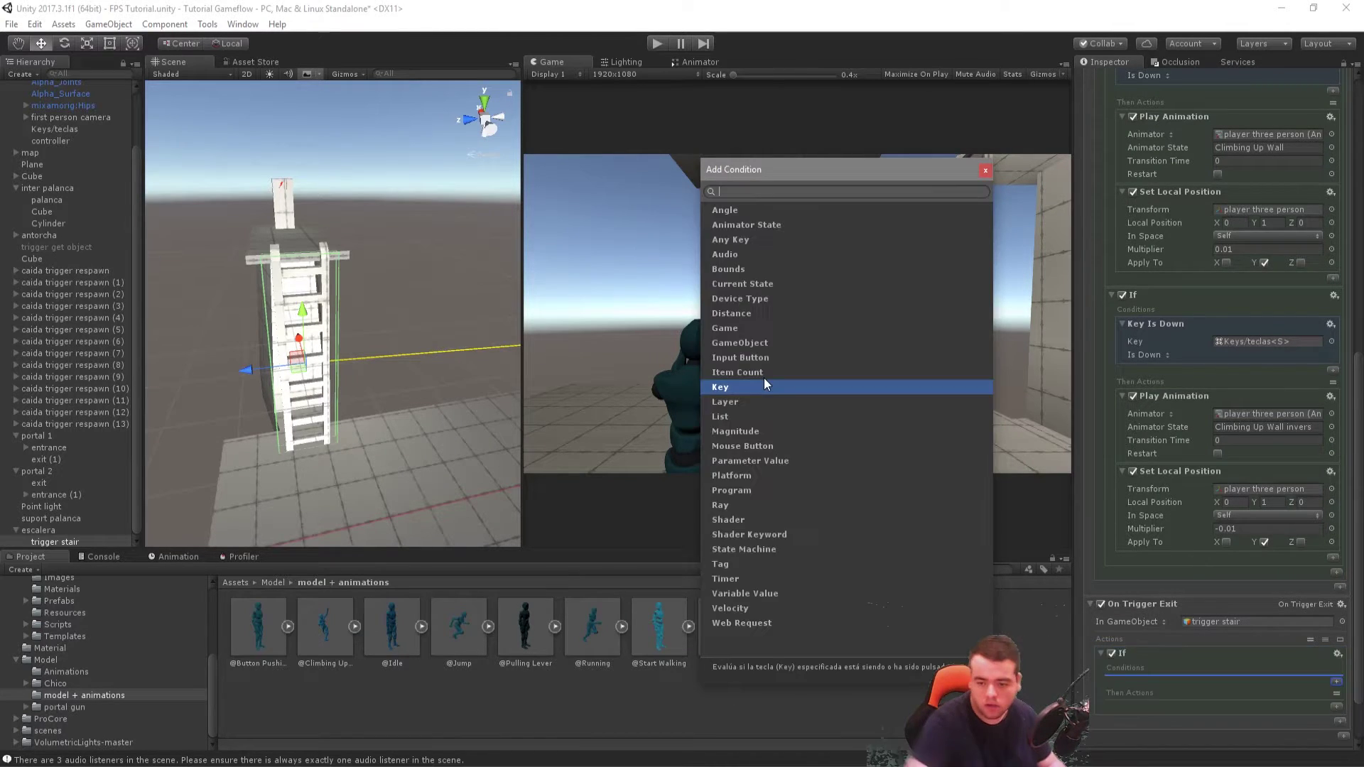
Step: Give the If a Tag condition checking that Other's tag equals player
click(734, 565)
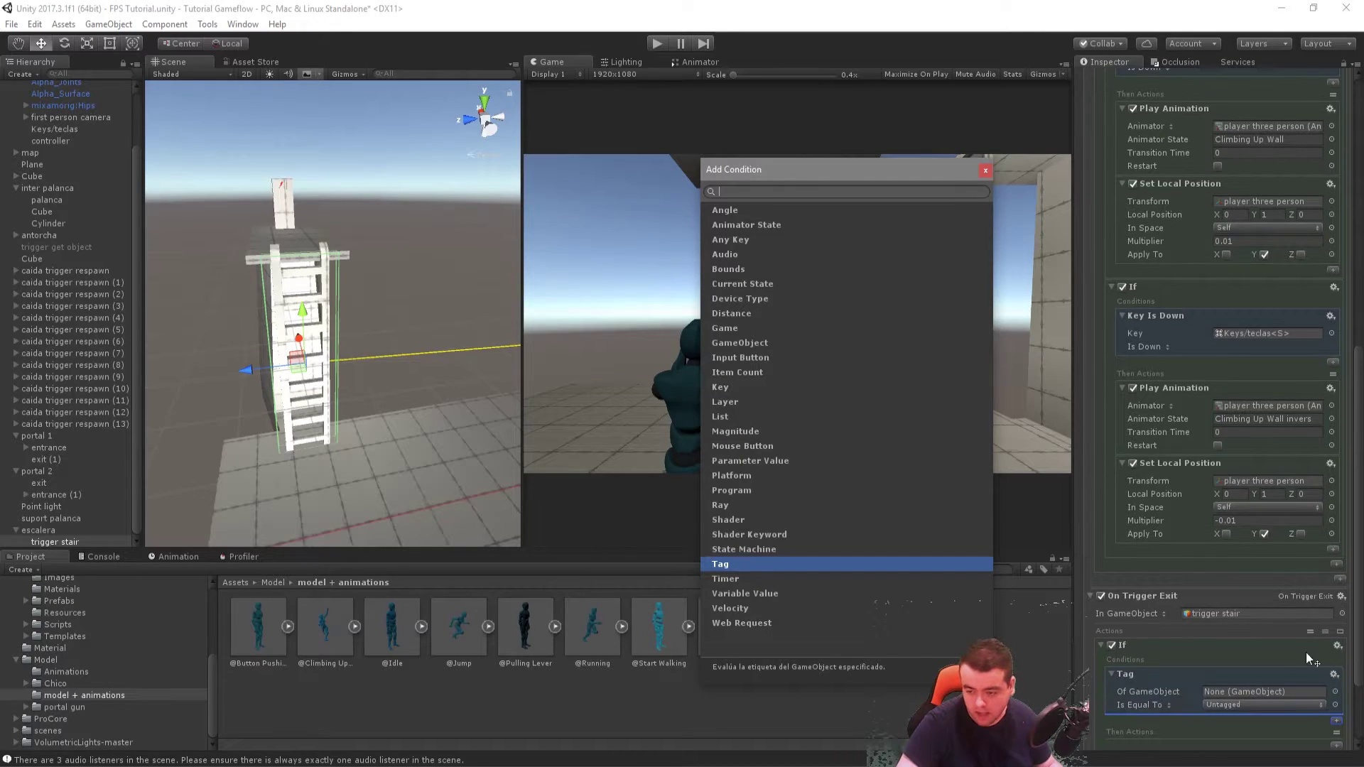
click(1229, 616)
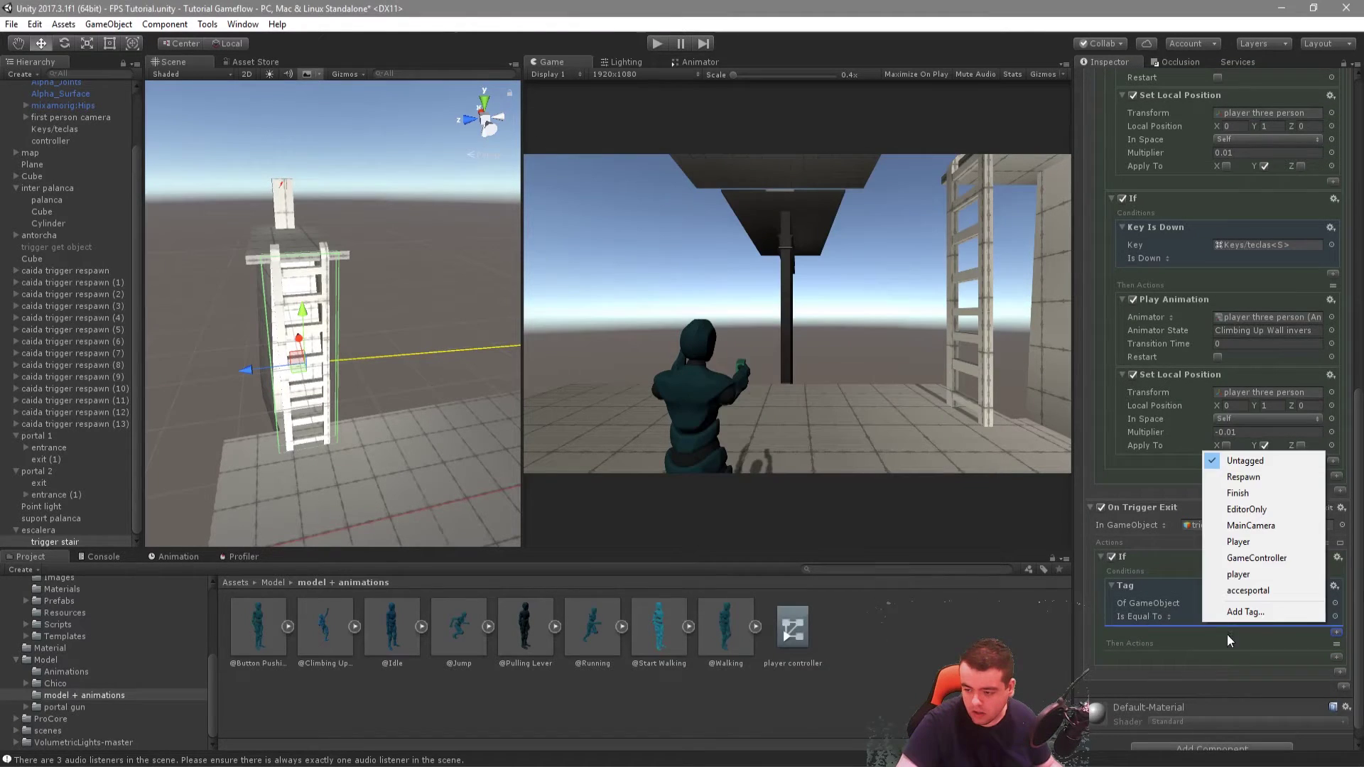
click(1250, 589)
click(1318, 542)
drag(1116, 571, 1236, 647)
click(1338, 703)
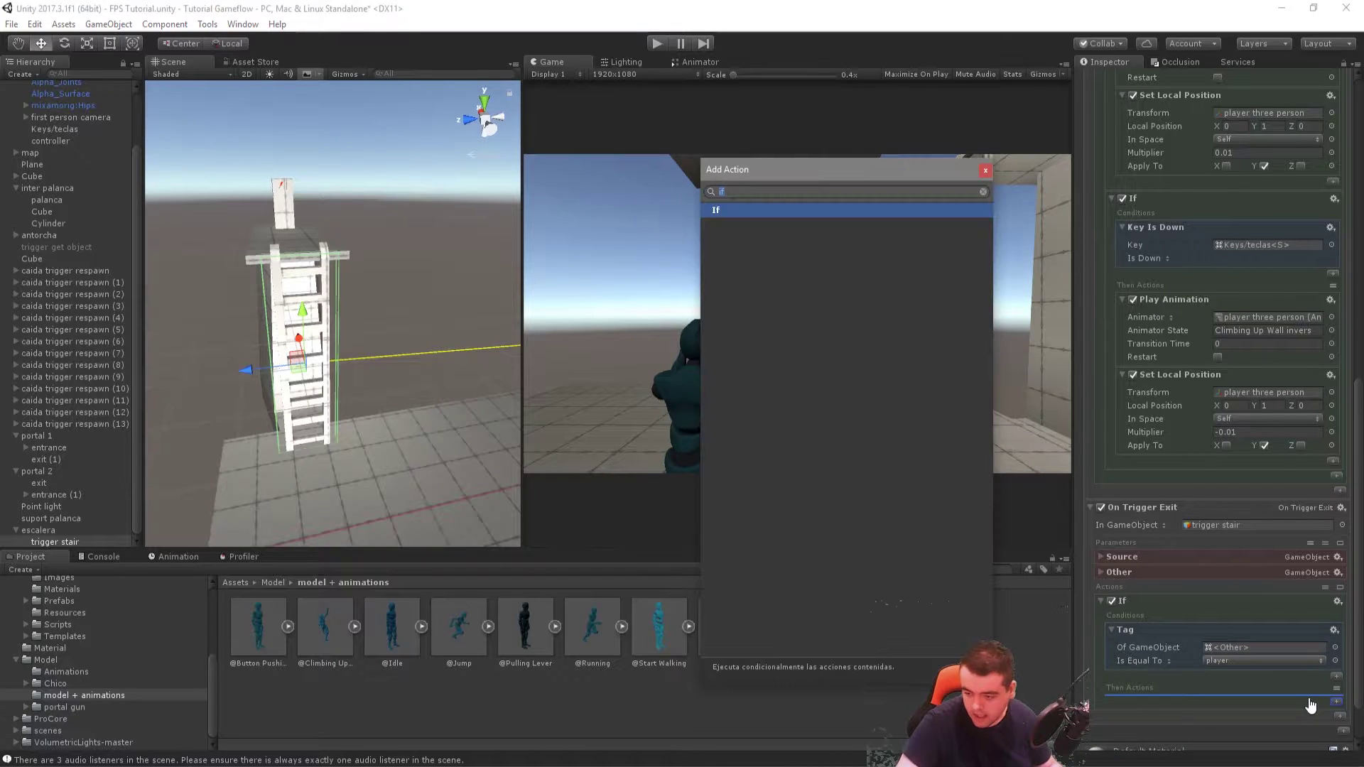
Step: Add a Set Rigidbody Property action setting Is Kinematic on player three person
text(rig)
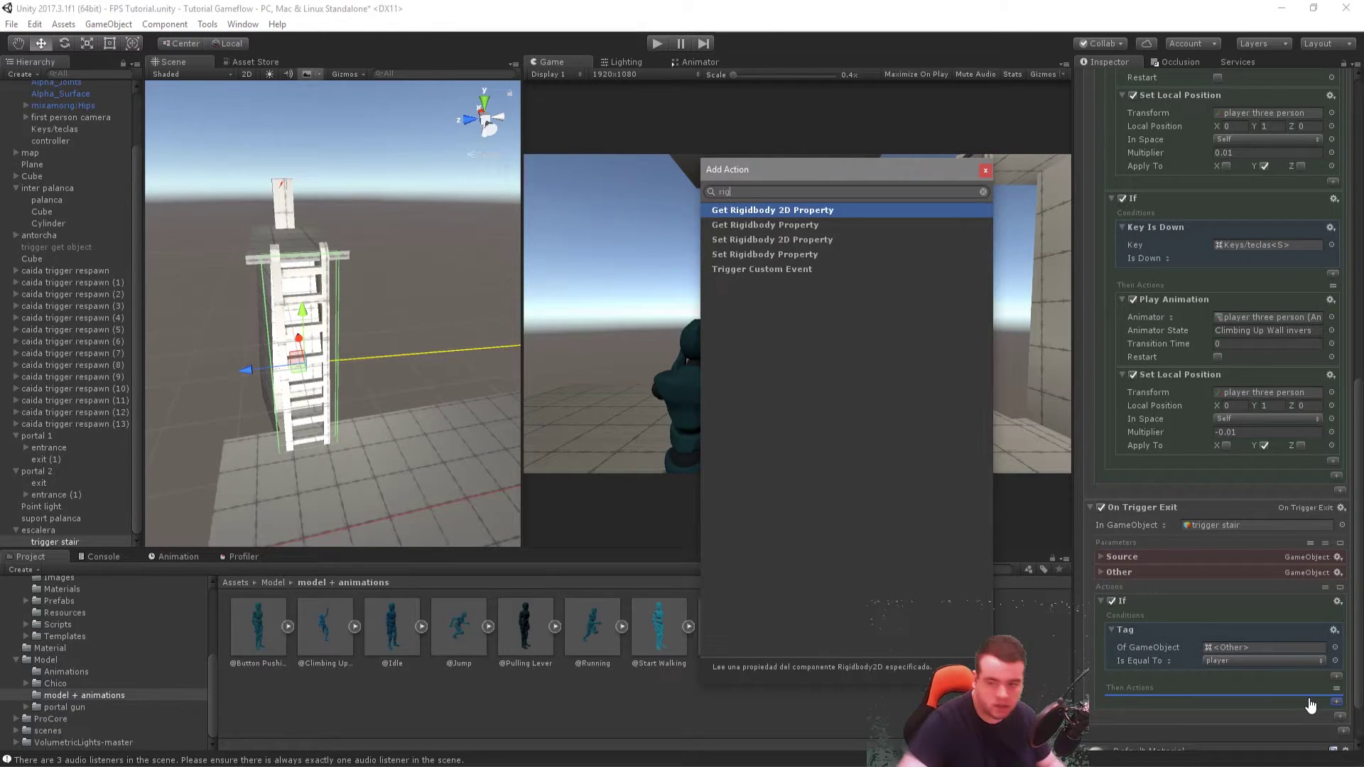
double_click(765, 254)
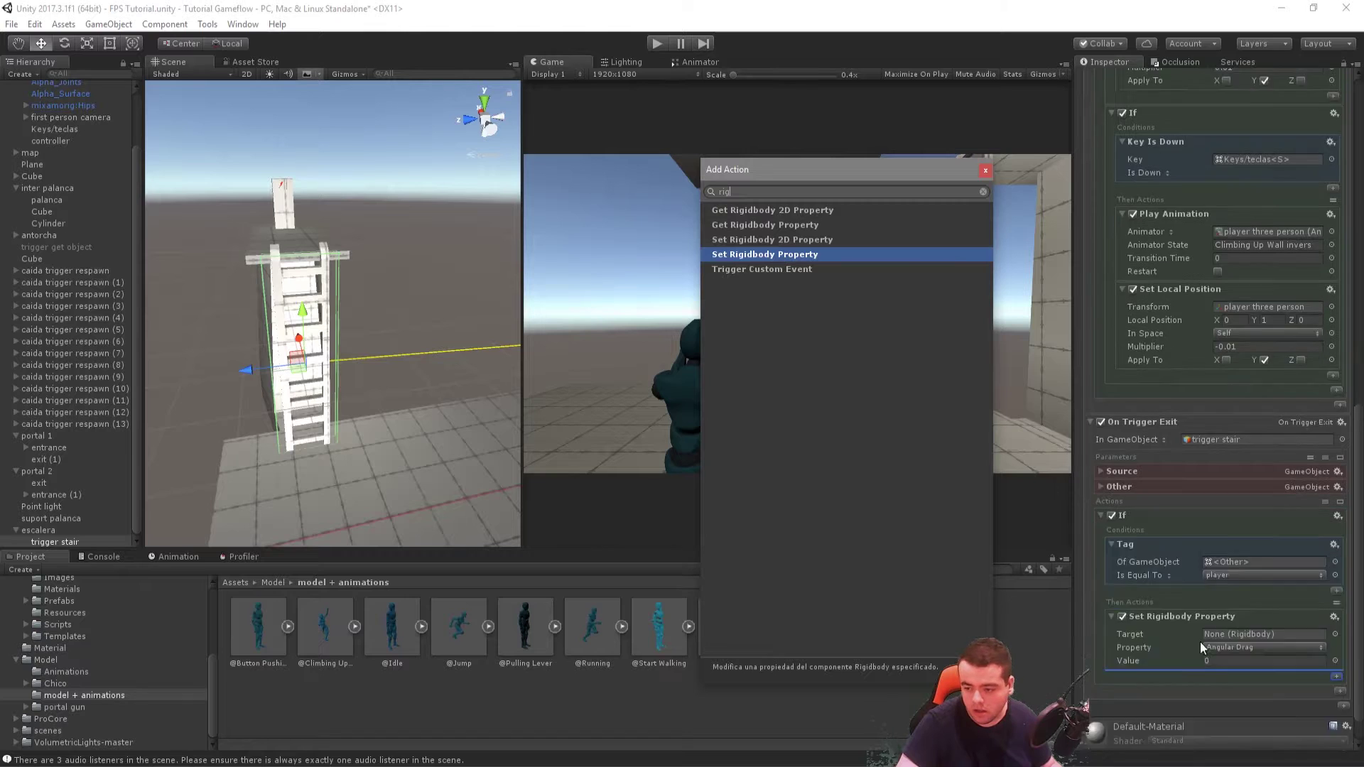
click(1241, 612)
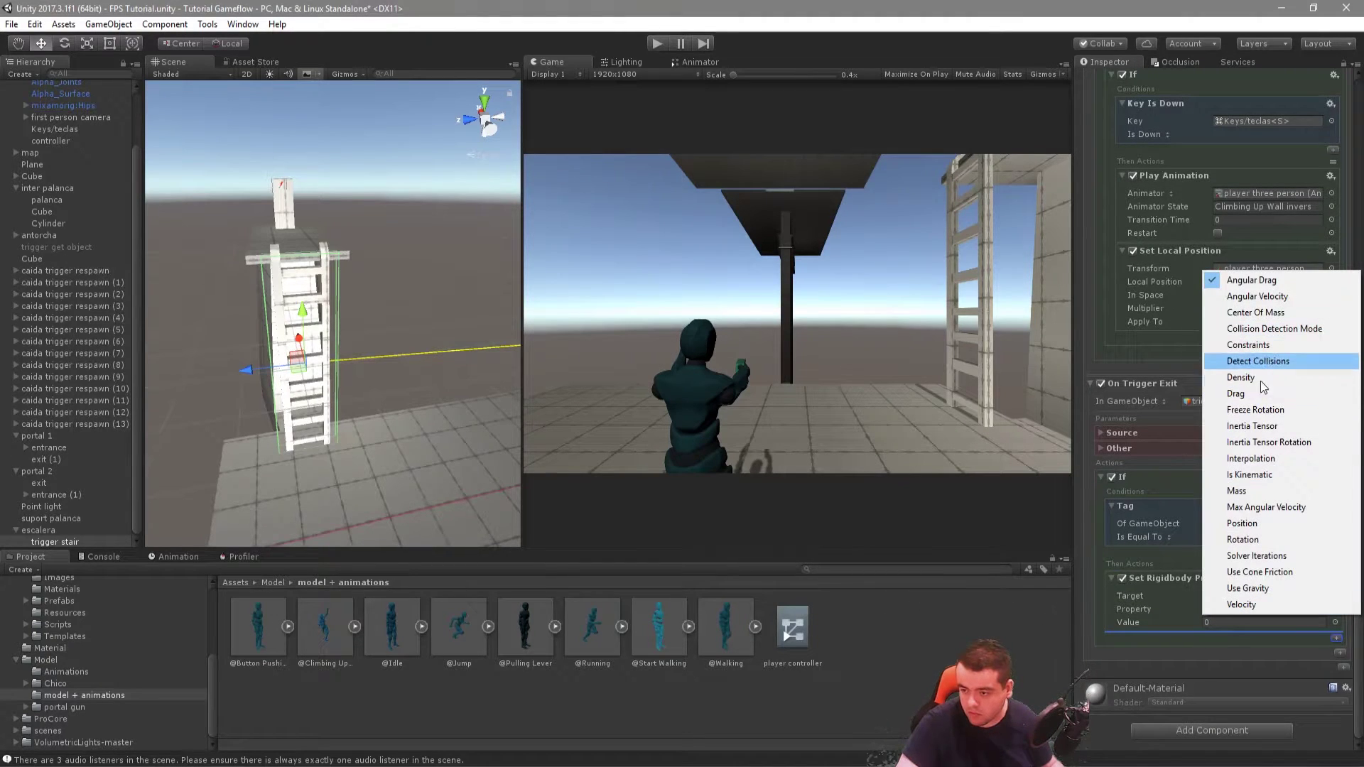
click(1254, 480)
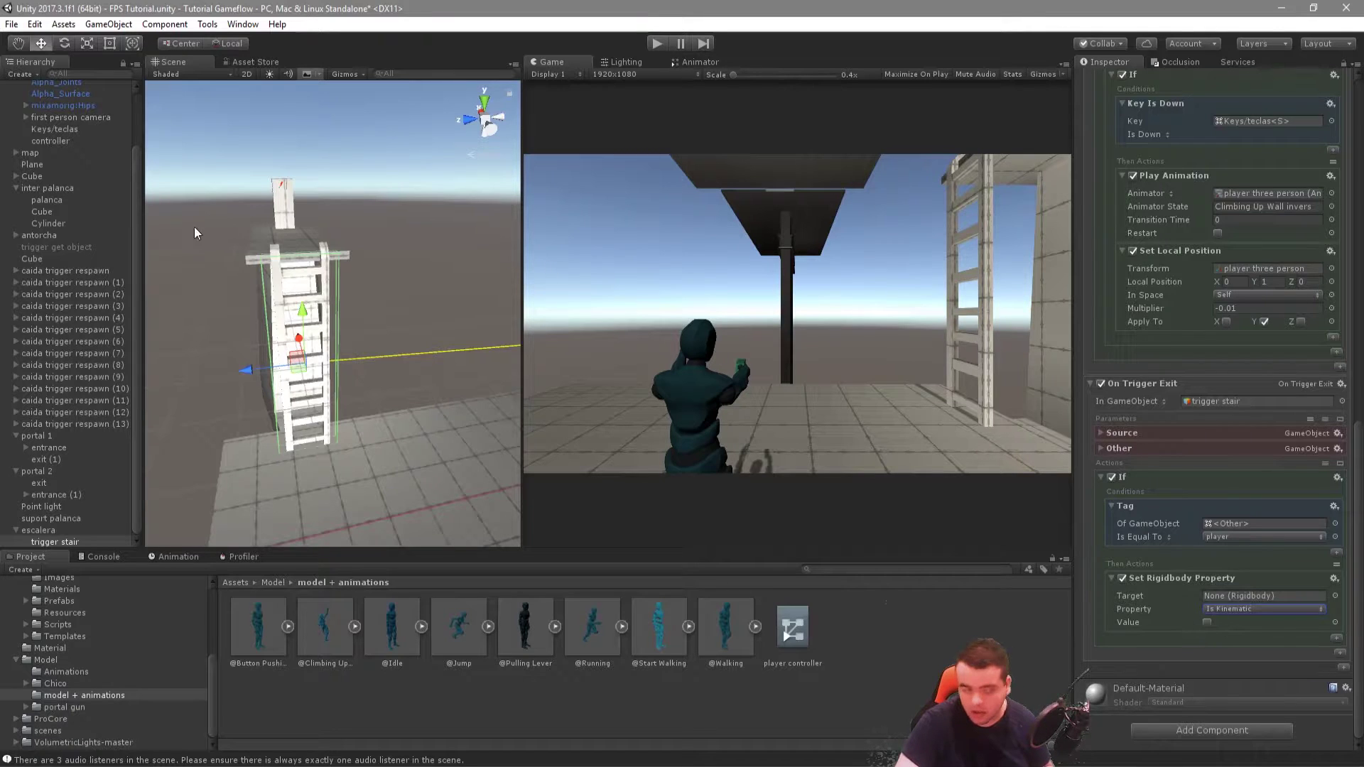
scroll(25, 203, up, 3)
mouse_move(36, 110)
mouse_down()
mouse_move(1262, 604)
mouse_move(1234, 598)
mouse_up()
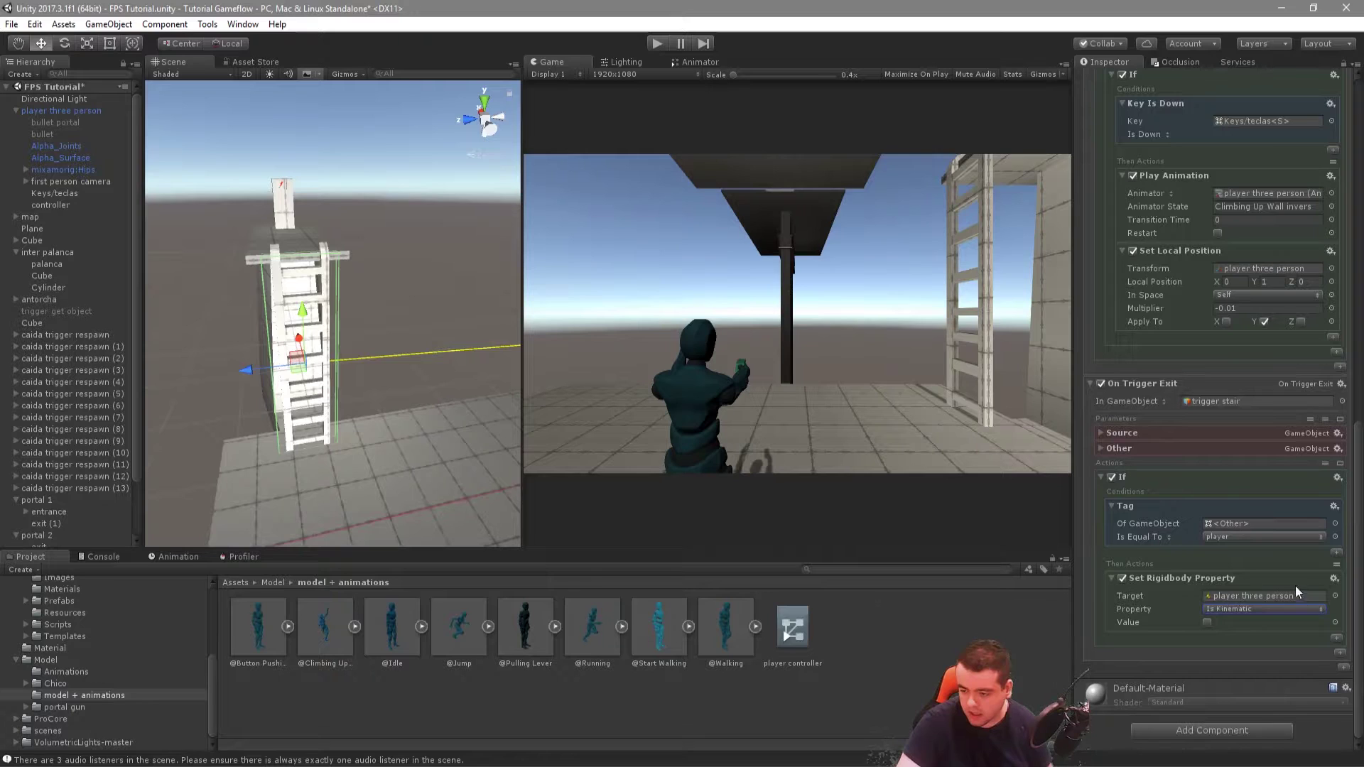
Step: Add an Activate GameObject action targeting the controller object
click(1335, 638)
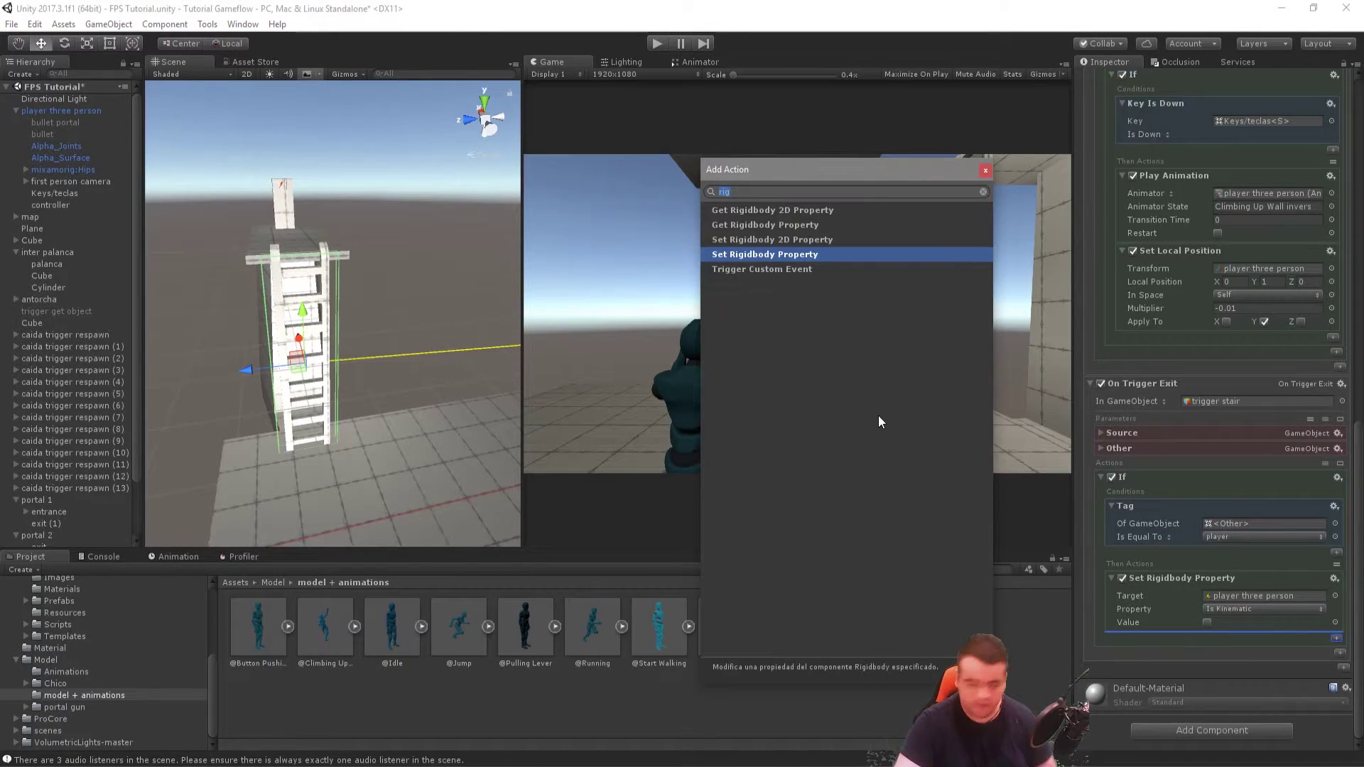
text(game)
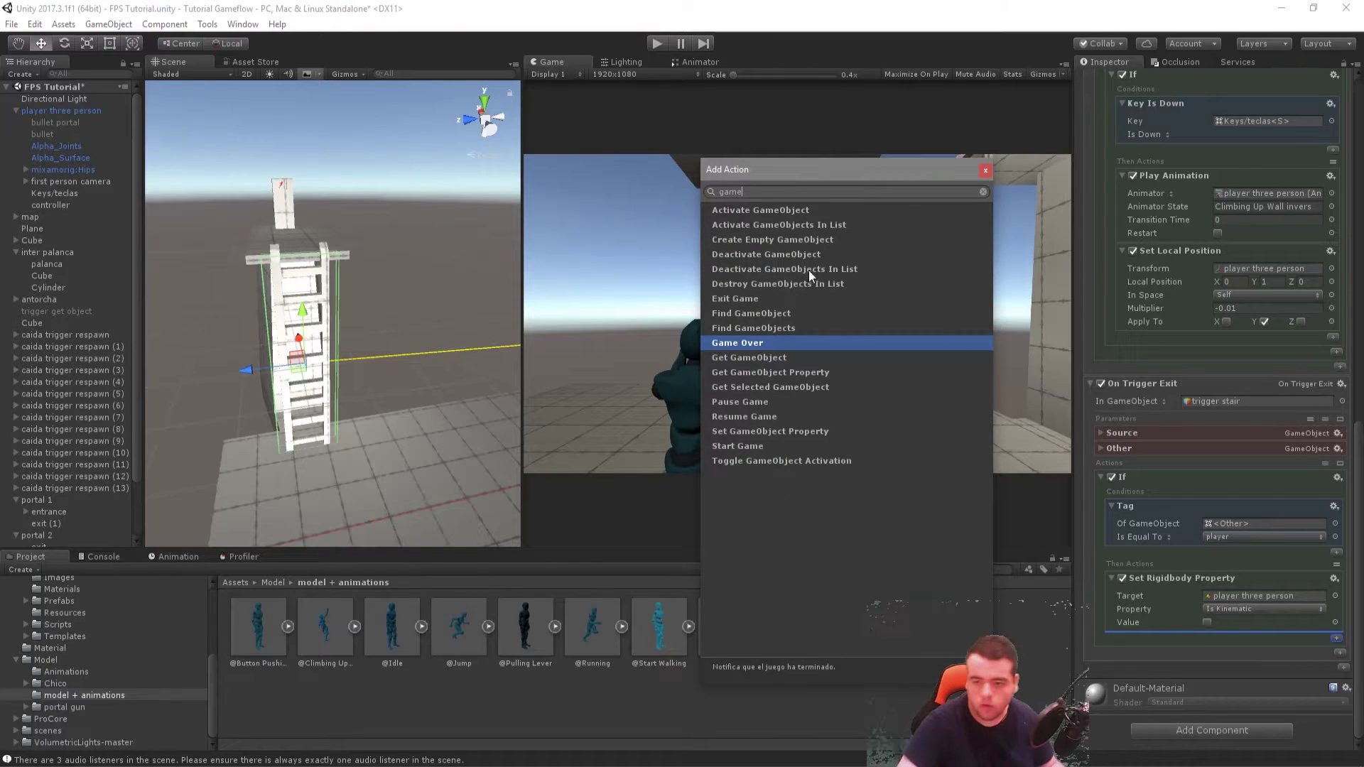
click(765, 212)
click(985, 170)
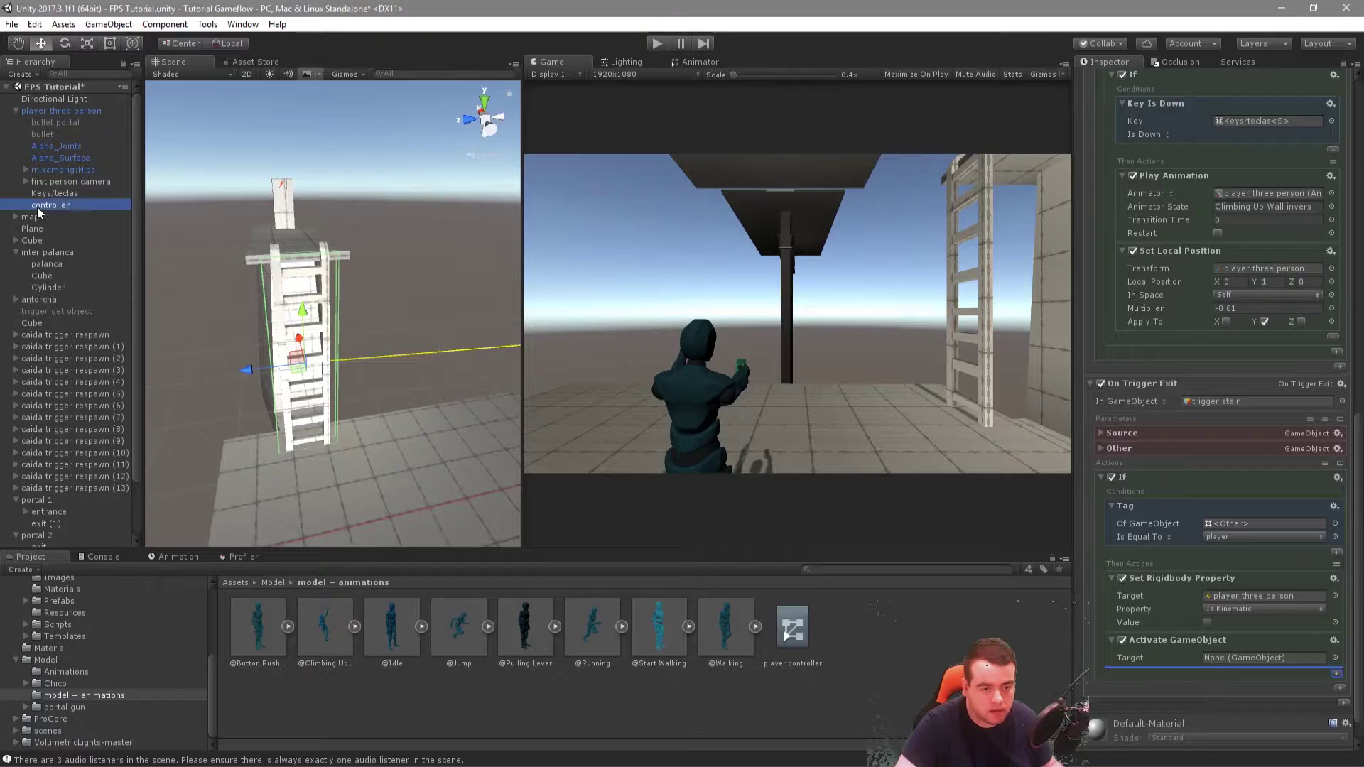
drag(36, 207, 1276, 659)
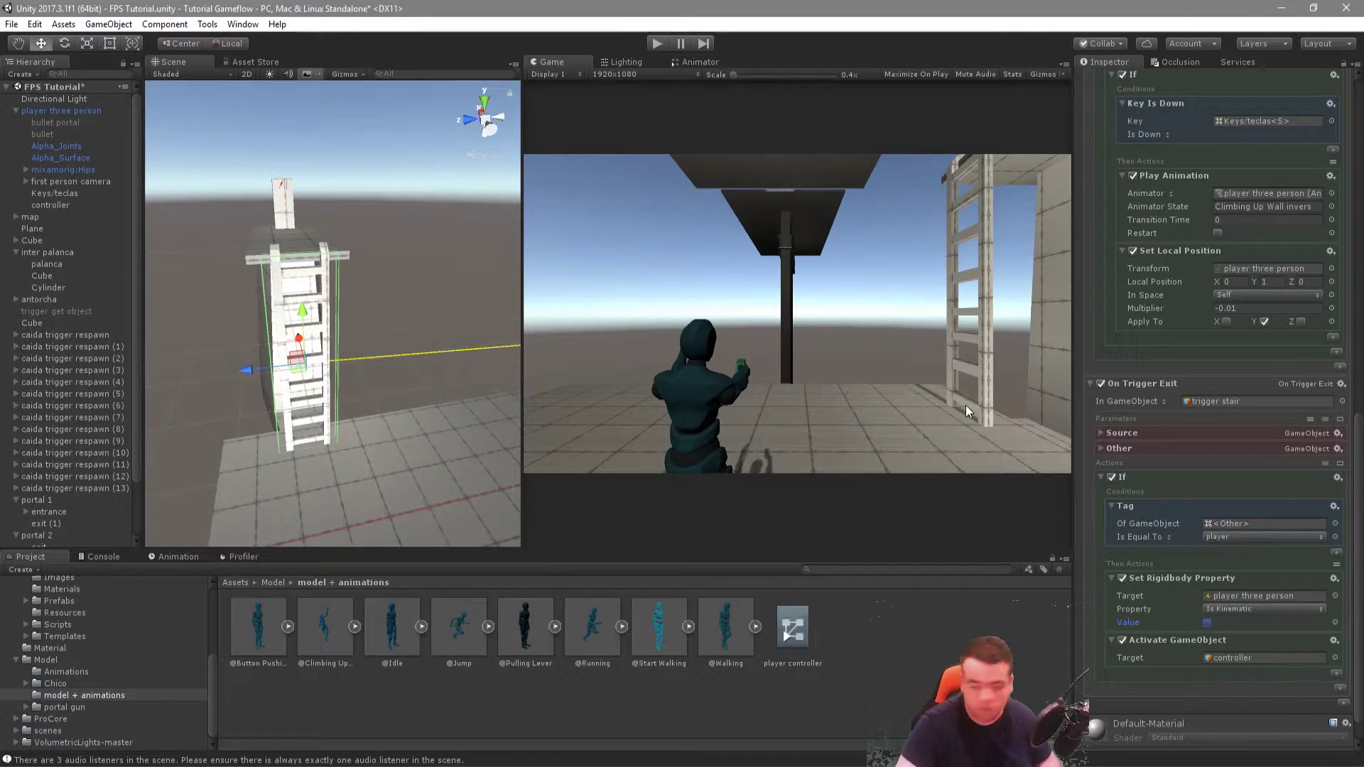
click(655, 44)
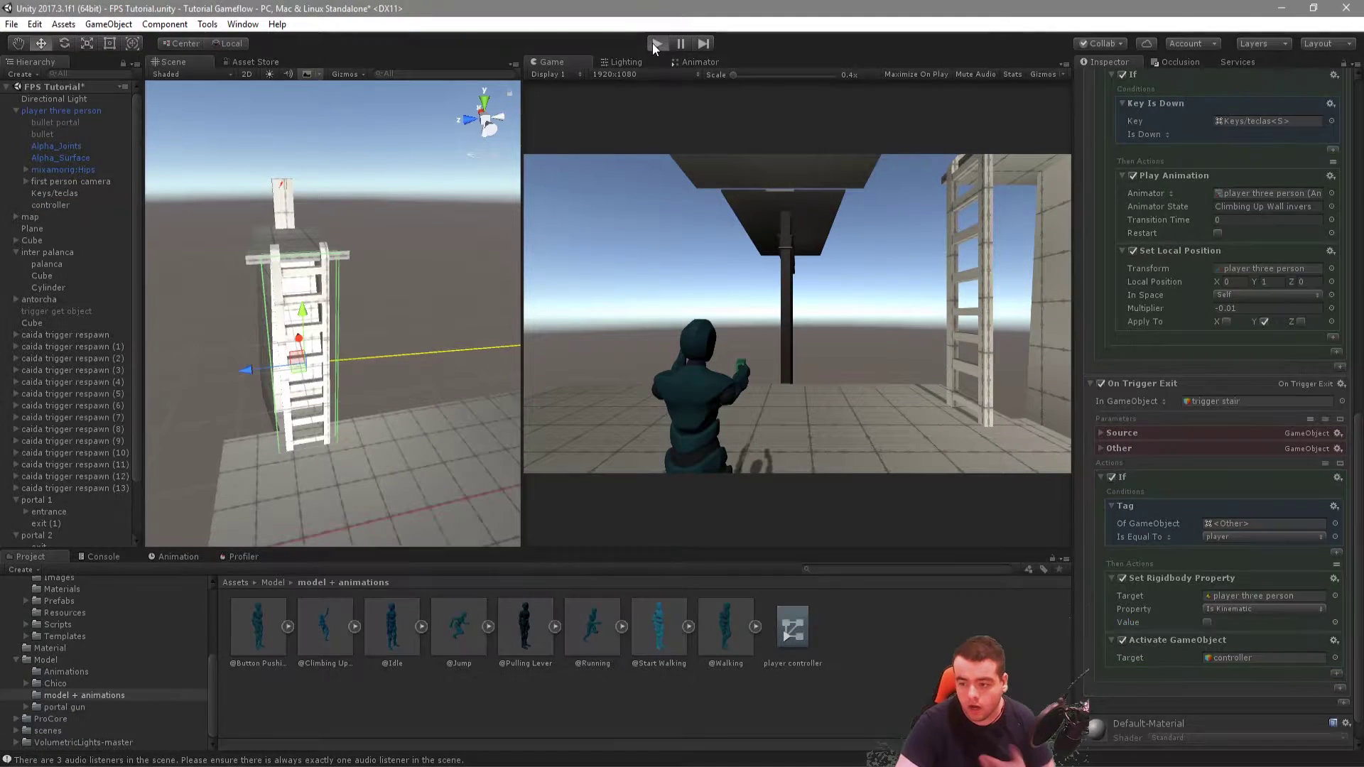
key(w)
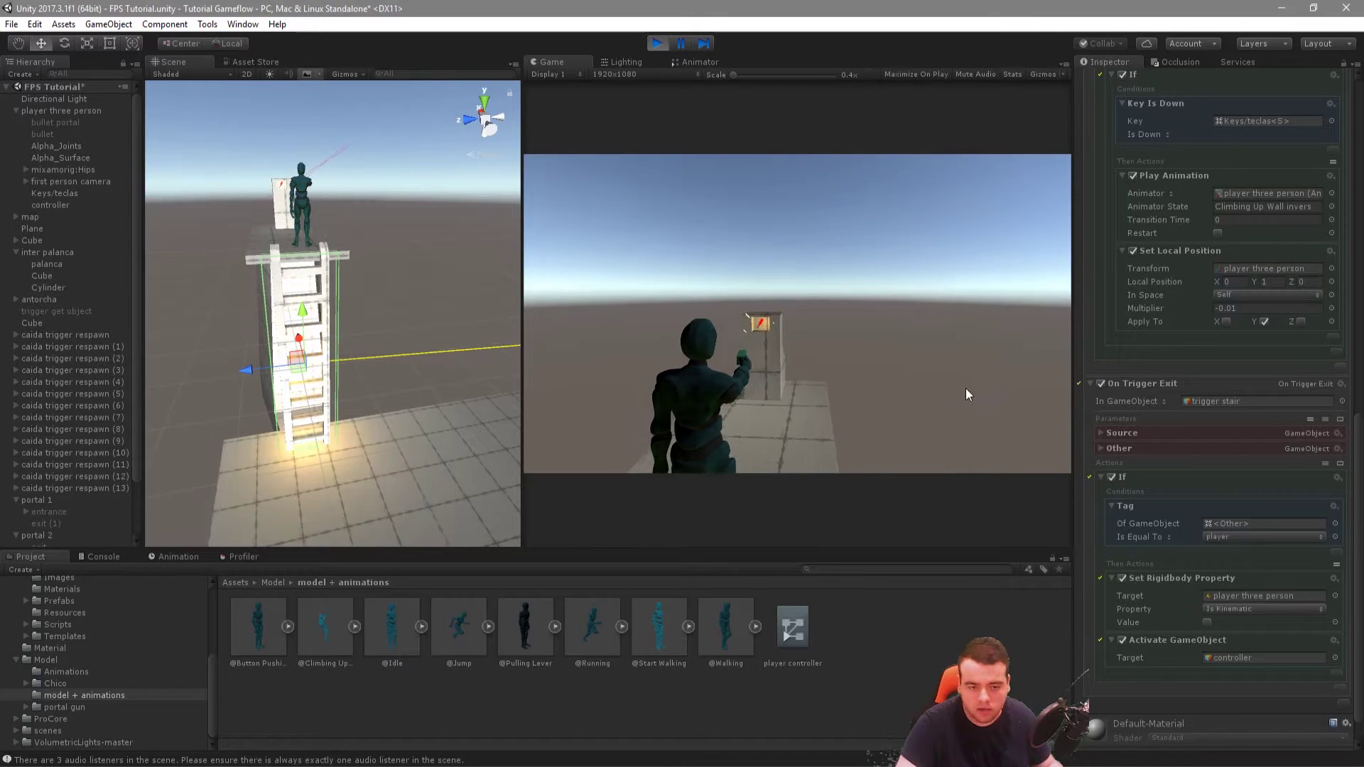
key(s)
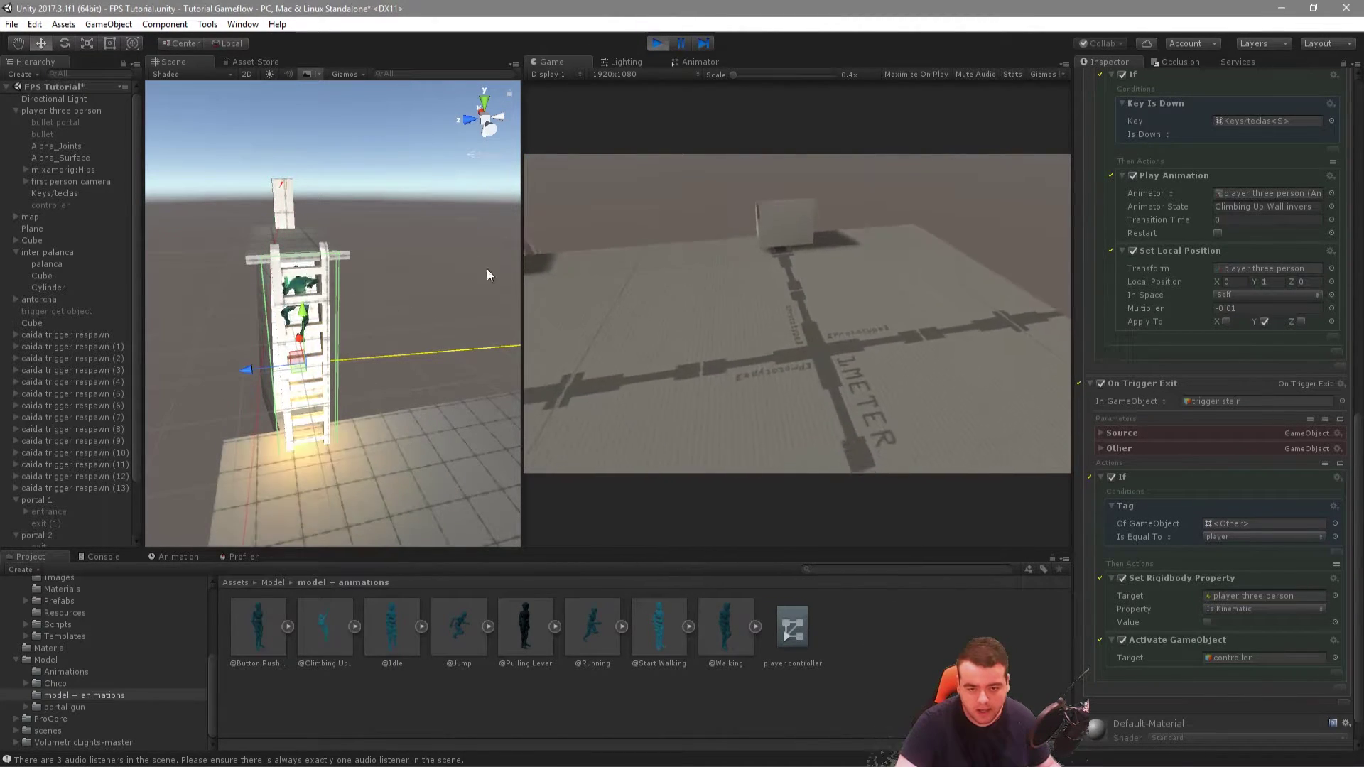
click(657, 43)
scroll(1246, 416, up, 5)
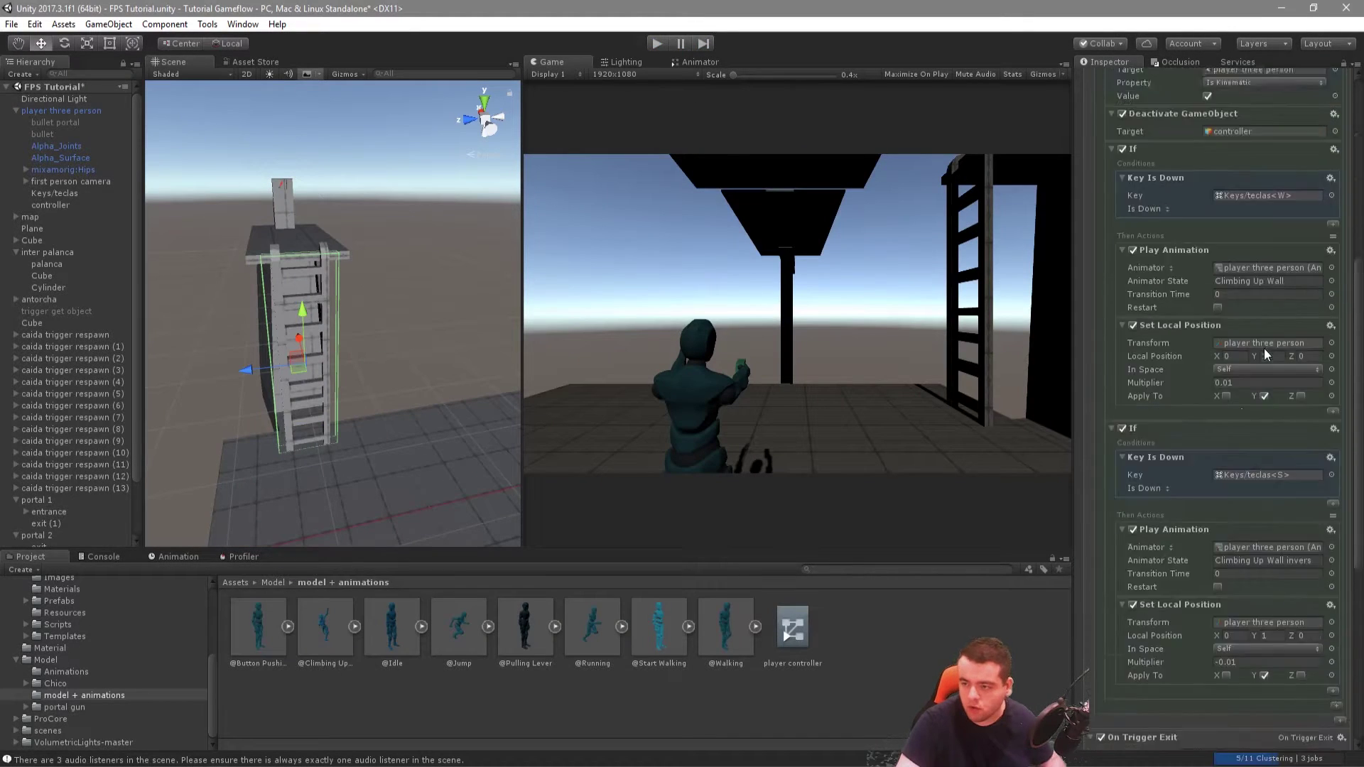
Step: Insert a Get Rotation action ahead of the If key checks in On Trigger Stay
scroll(1263, 348, up, 5)
click(1334, 329)
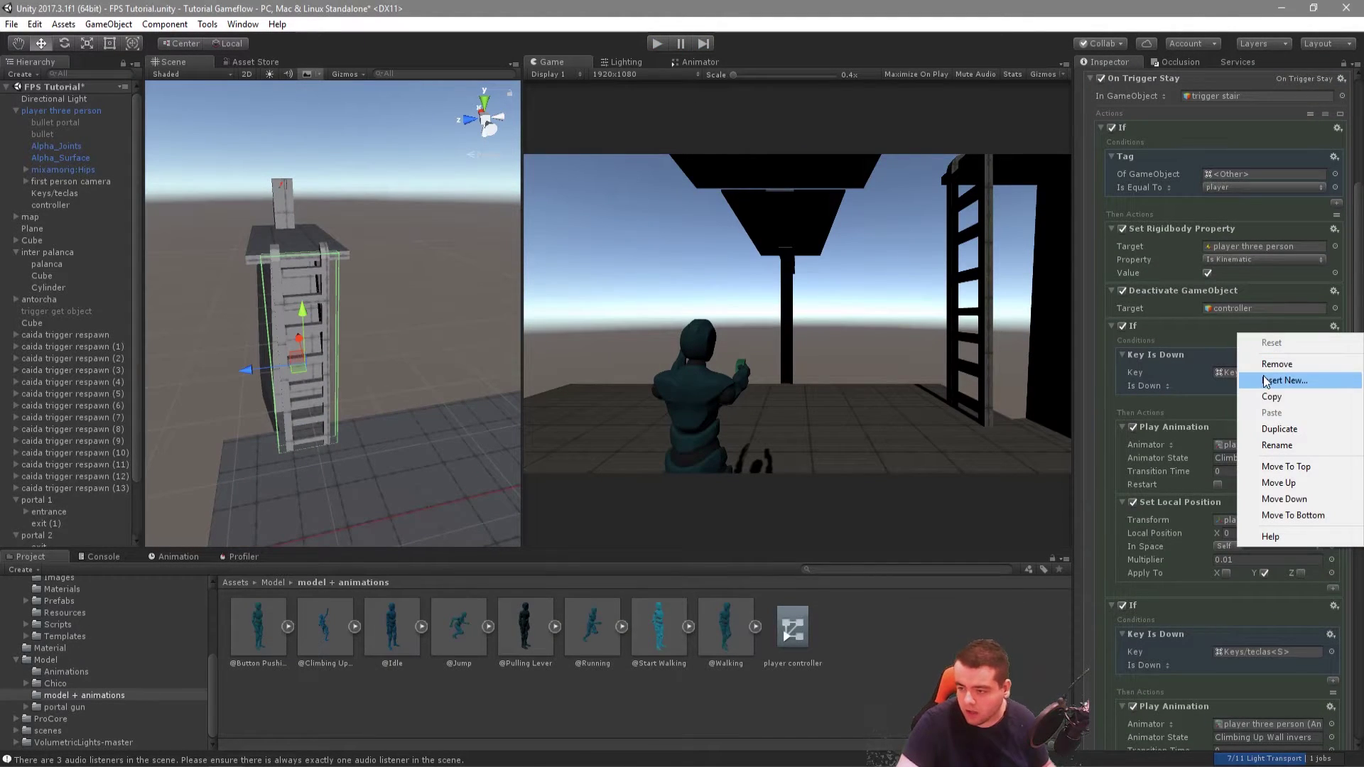
click(1263, 377)
text(g)
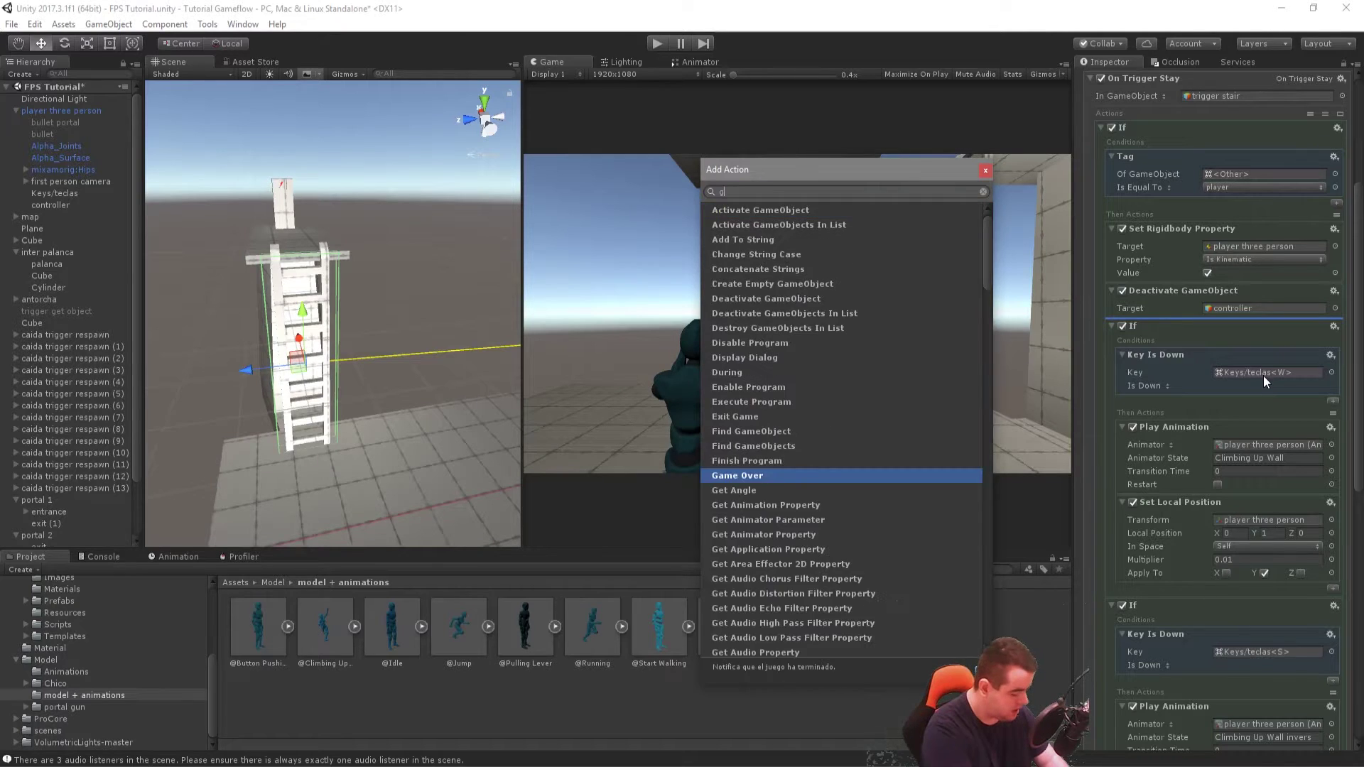
text(et)
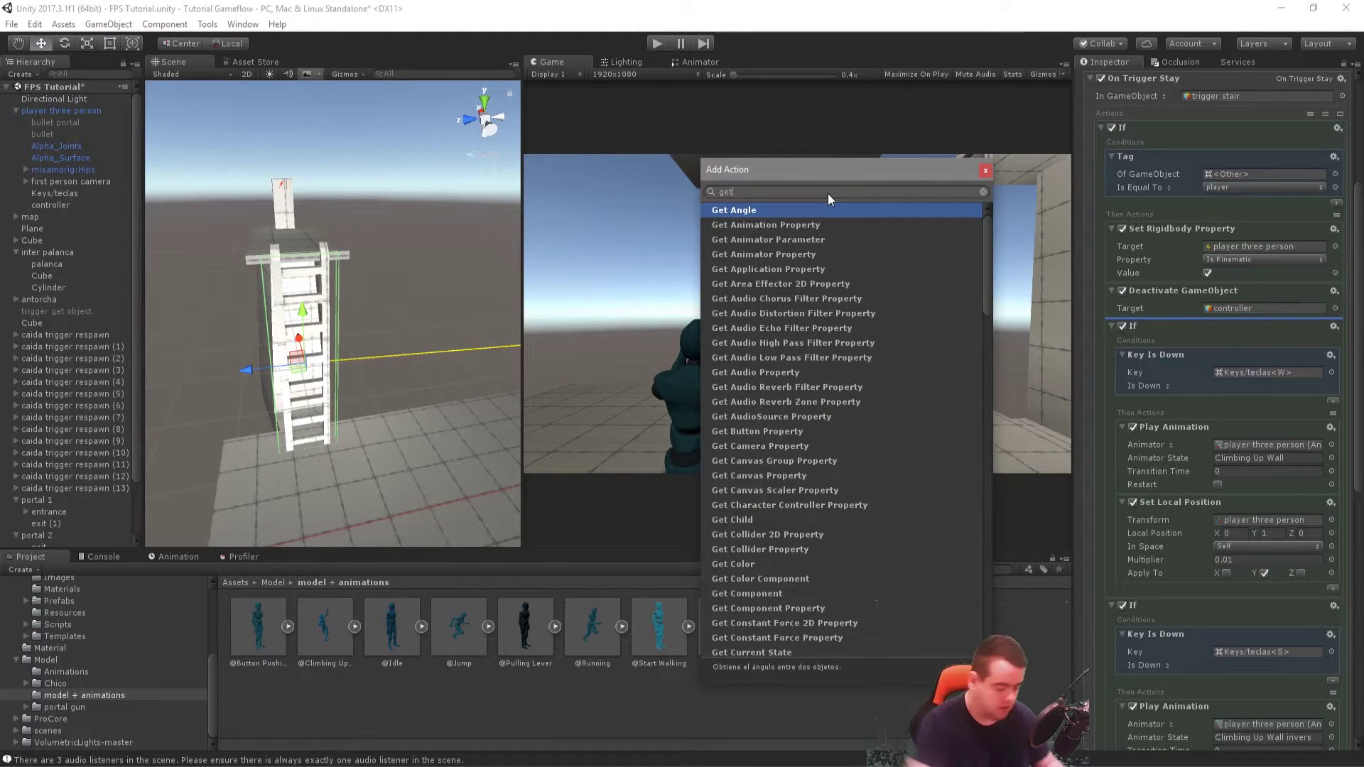
key(BackSpace)
key(BackSpace)
key(BackSpace)
text(rot)
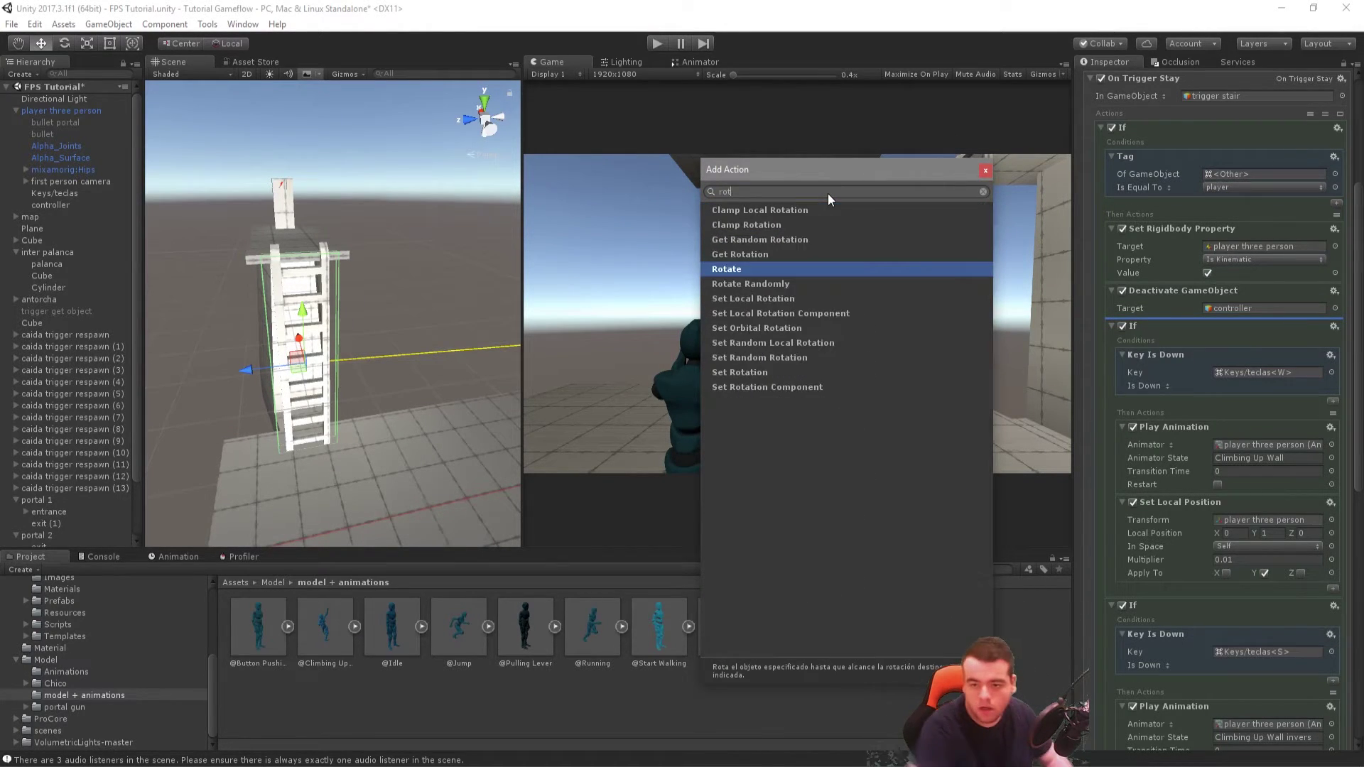
double_click(743, 253)
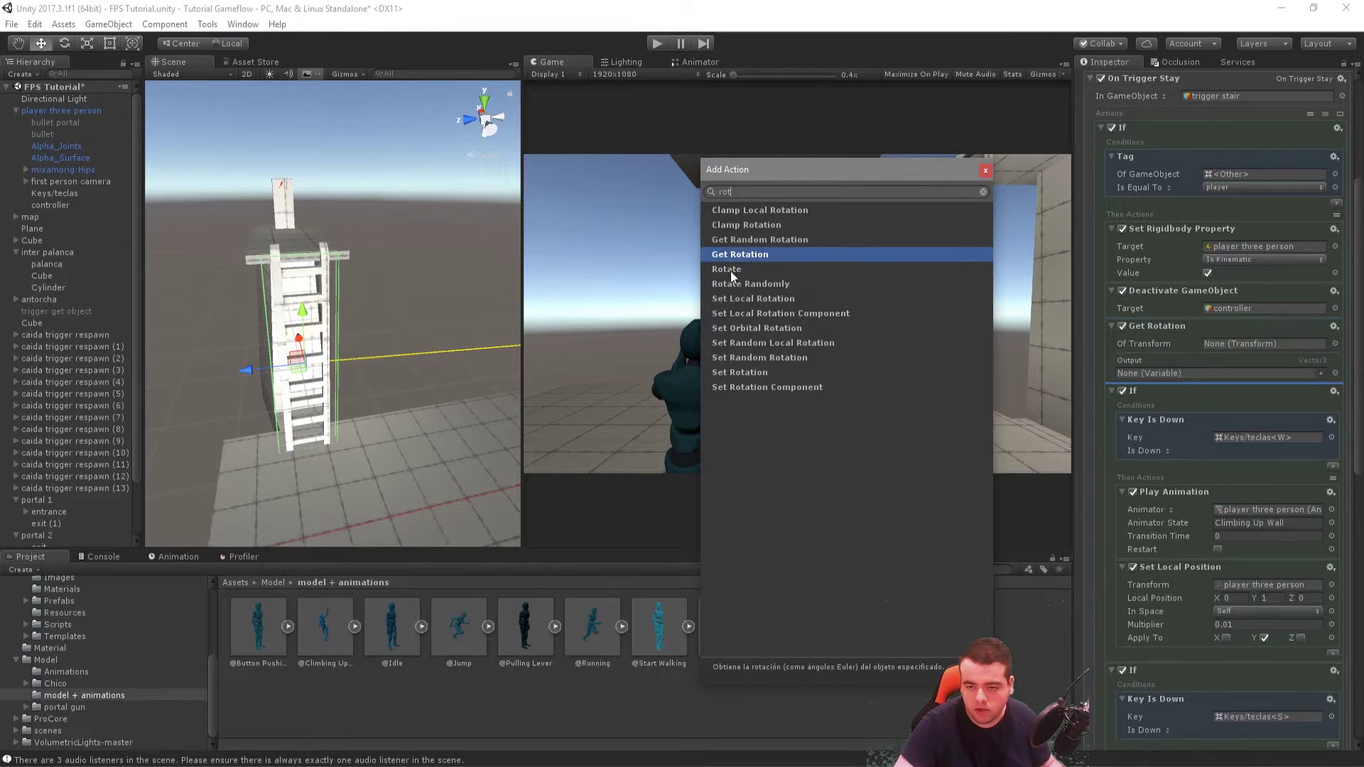
click(986, 169)
scroll(66, 424, down, 3)
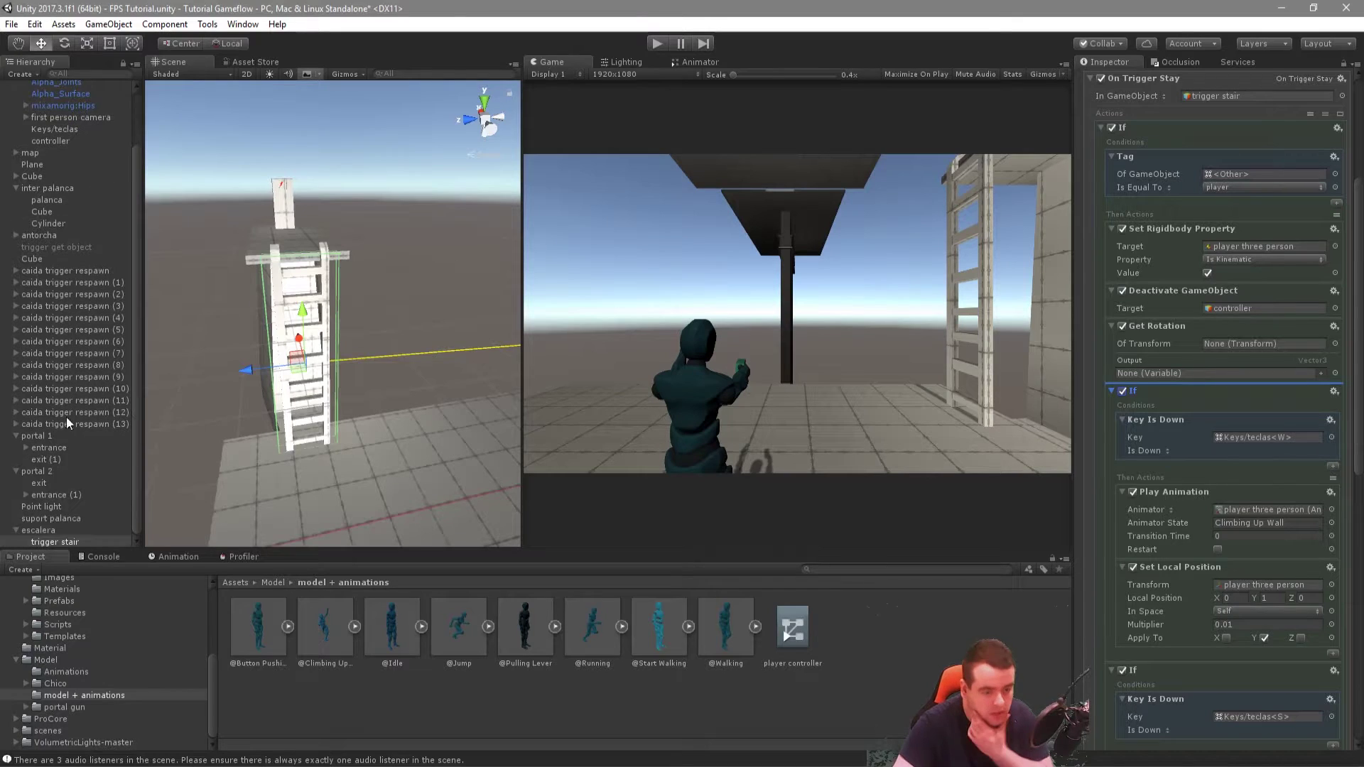
click(48, 541)
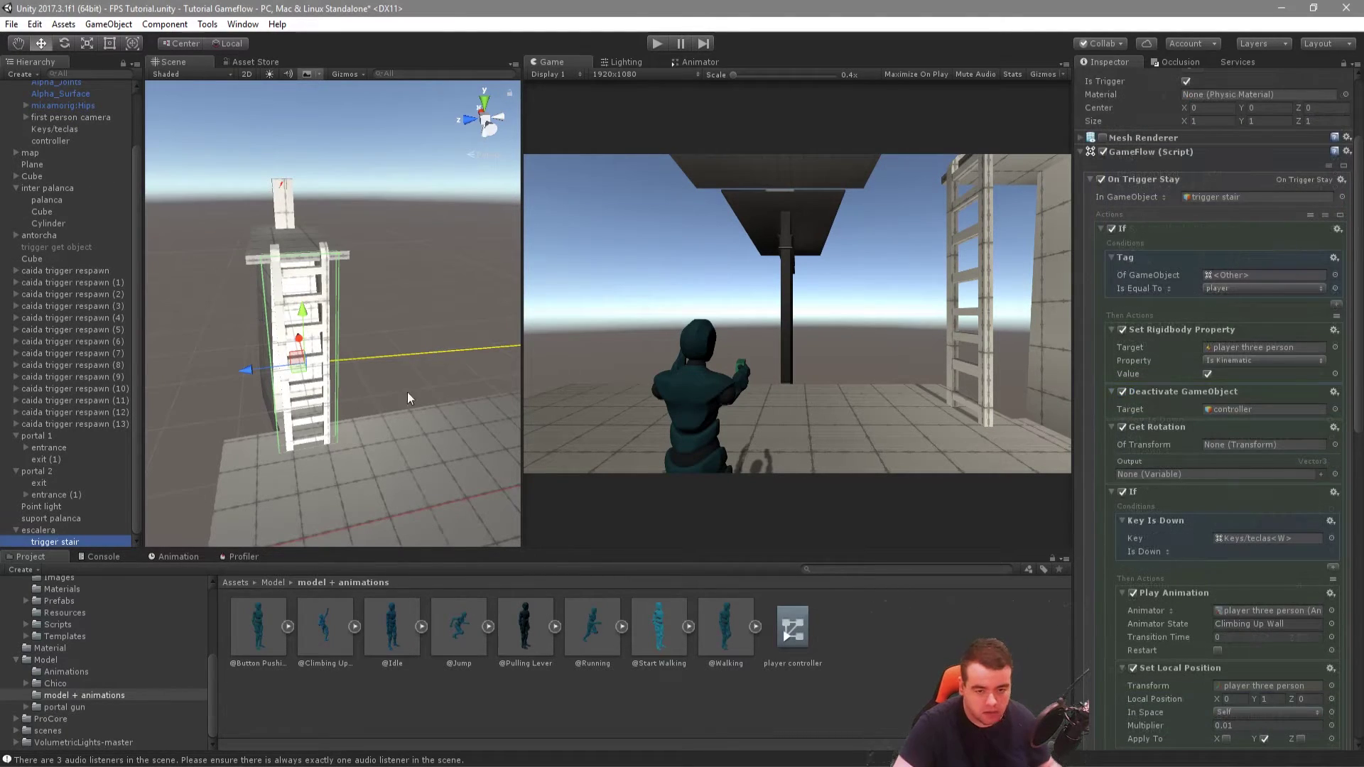
Step: Inspect the ladder trigger's orientation, toggling handle orientation between Global and Local
key(e)
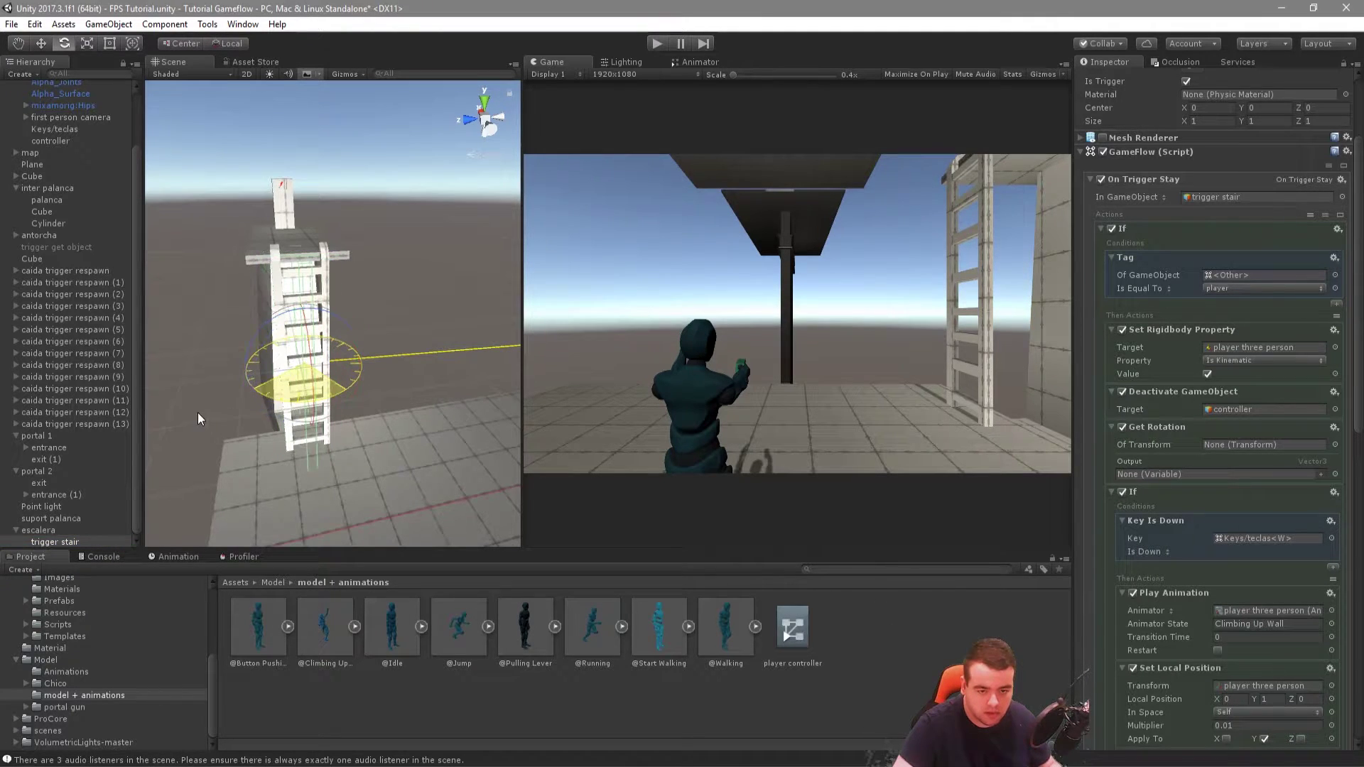
key(r)
alt+drag(267, 409, 335, 360)
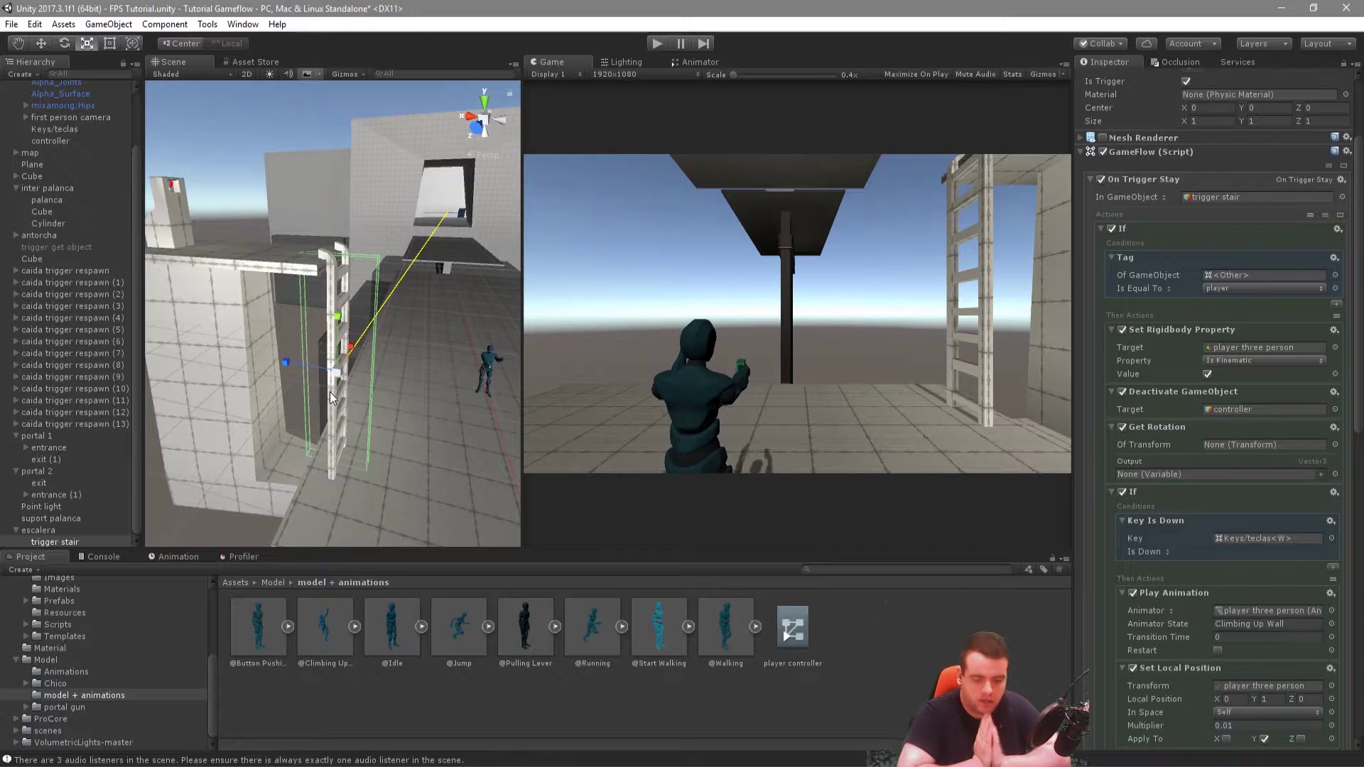
mouse_move(390, 372)
alt+mouse_down()
mouse_move(360, 353)
mouse_move(136, 391)
alt+mouse_up()
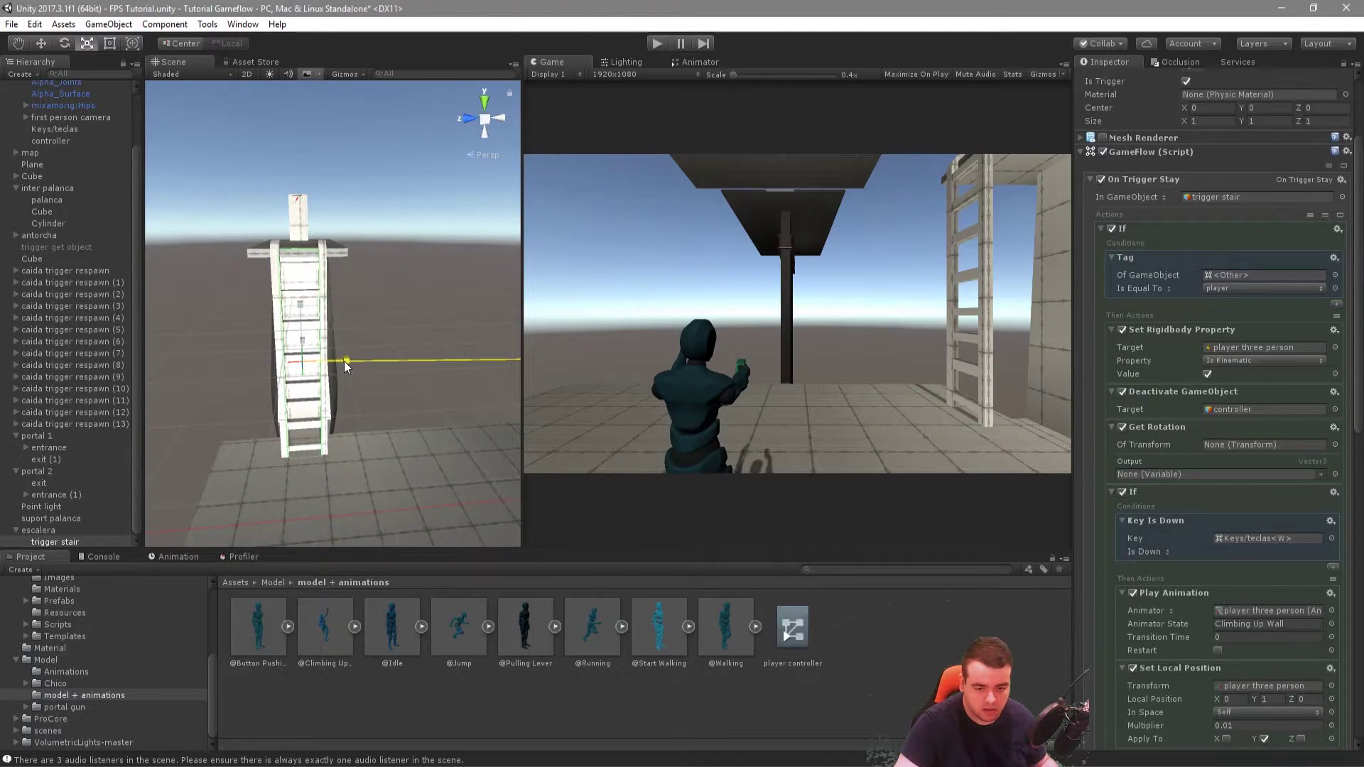
alt+drag(242, 447, 467, 432)
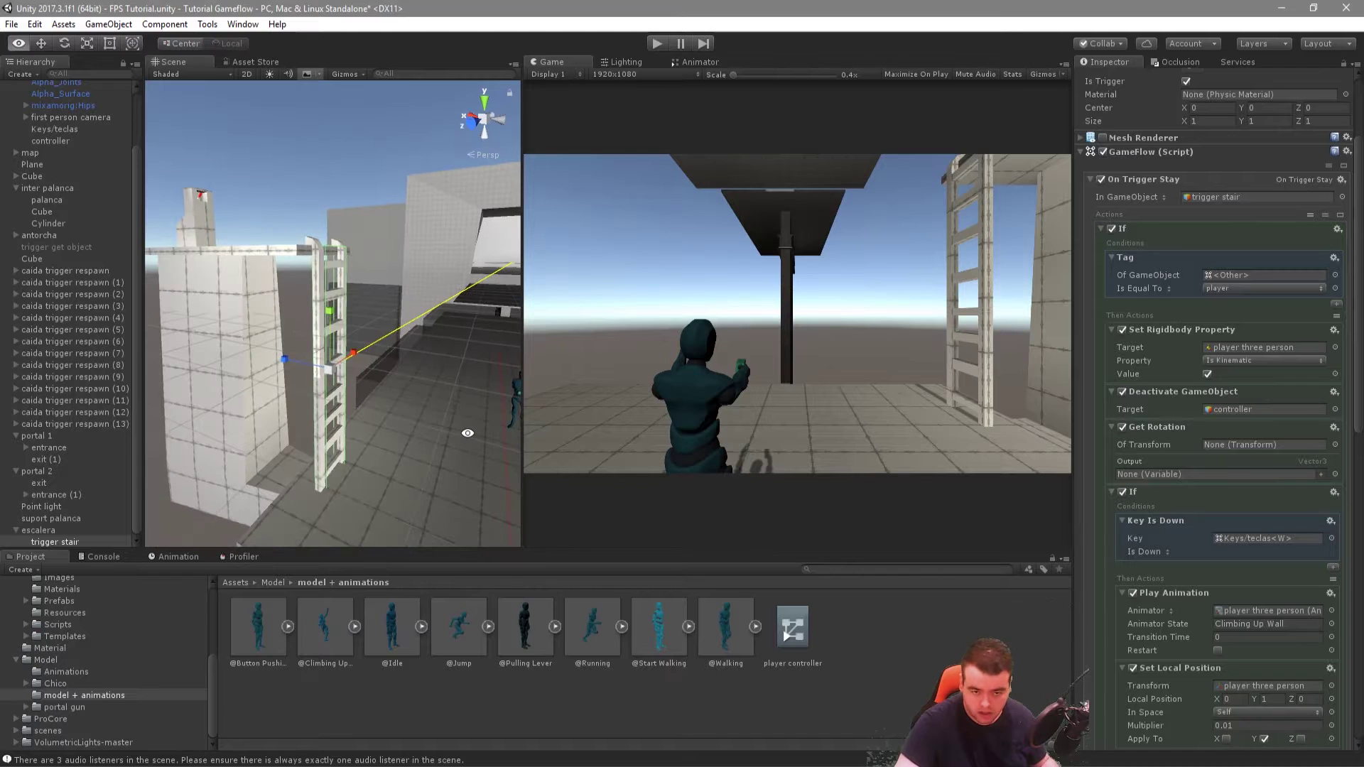
alt+drag(402, 411, 430, 510)
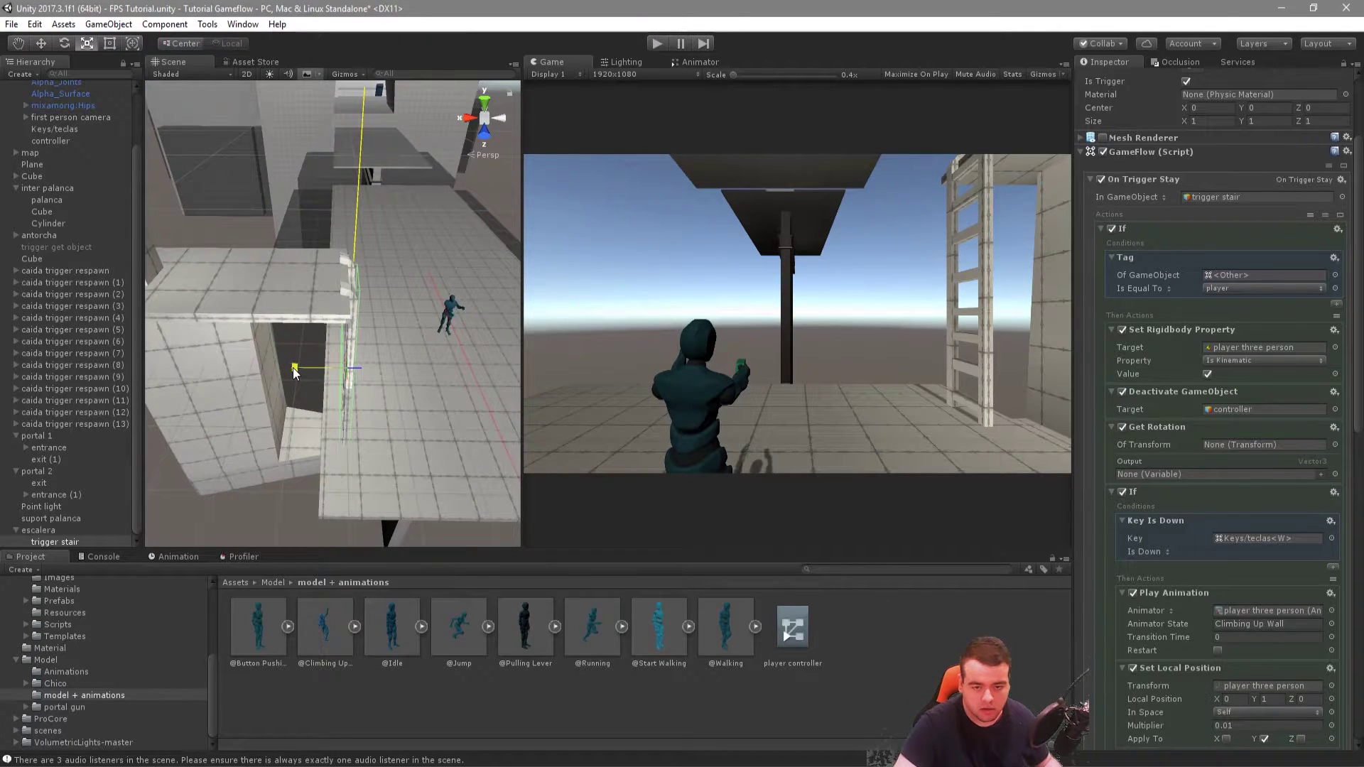
alt+drag(293, 368, 398, 404)
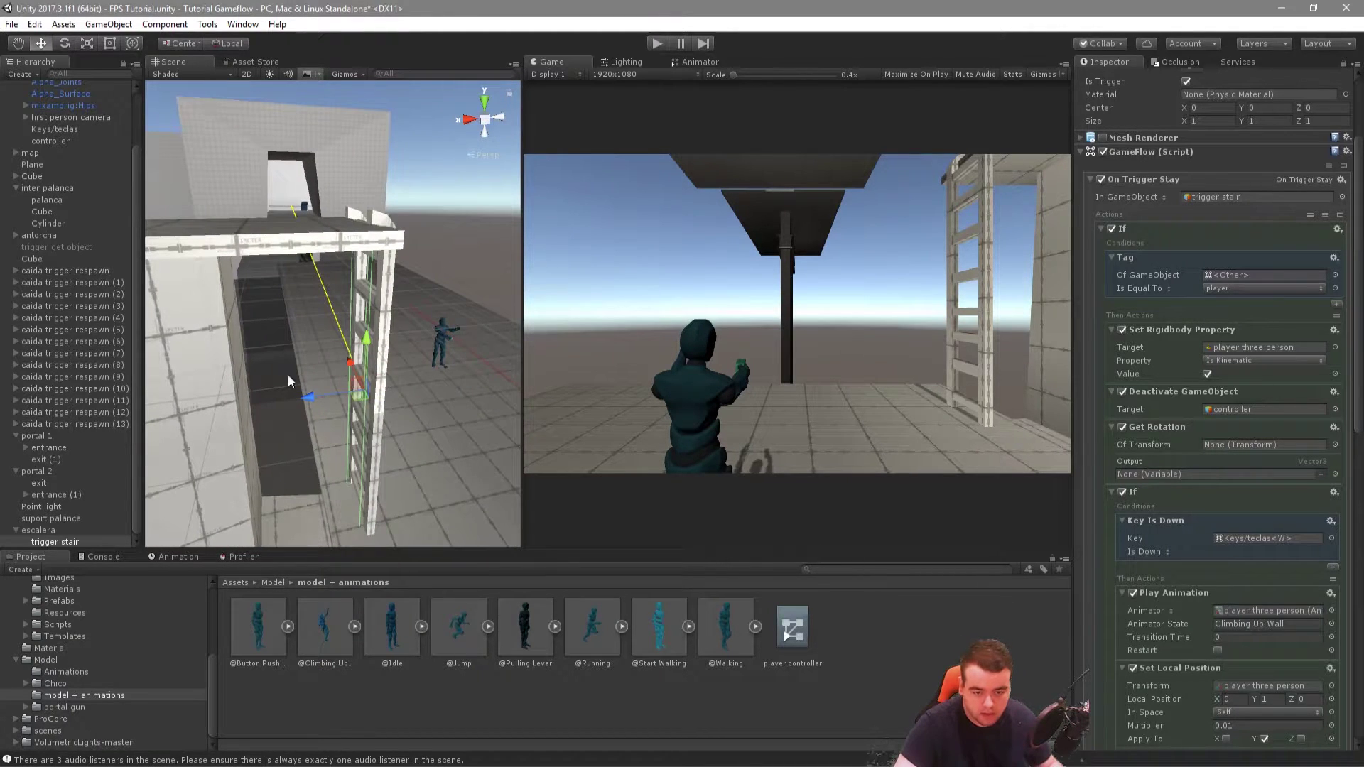
click(227, 44)
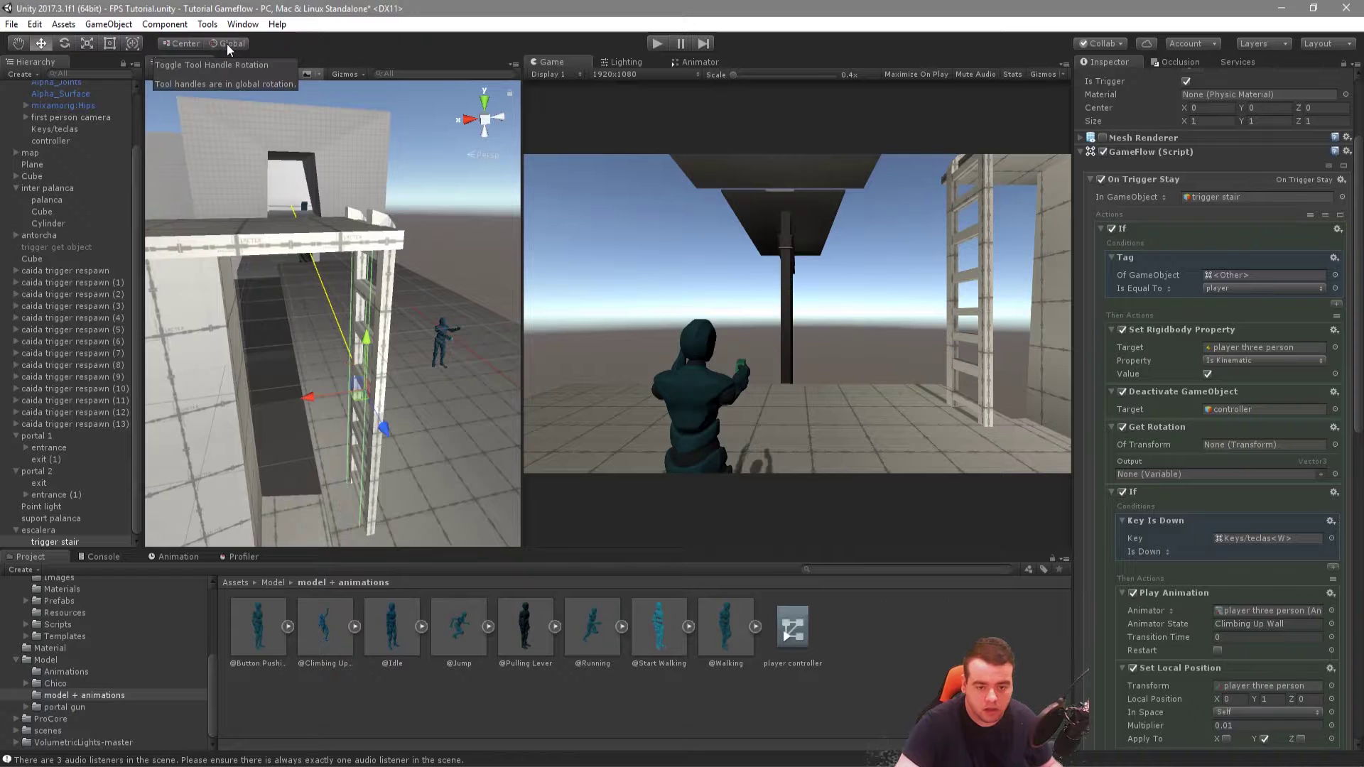
mouse_move(498, 165)
alt+mouse_down()
mouse_move(463, 365)
mouse_move(554, 162)
alt+mouse_up()
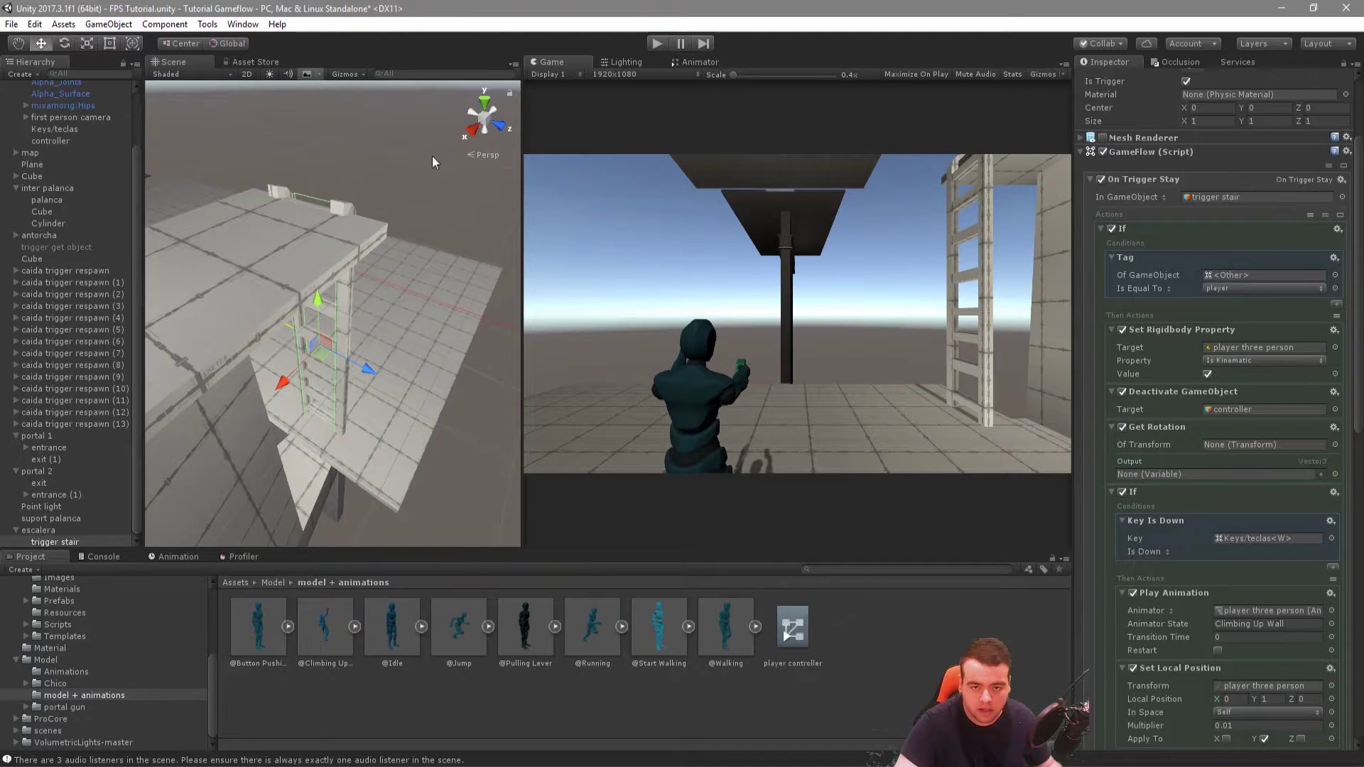
alt+drag(442, 286, 402, 306)
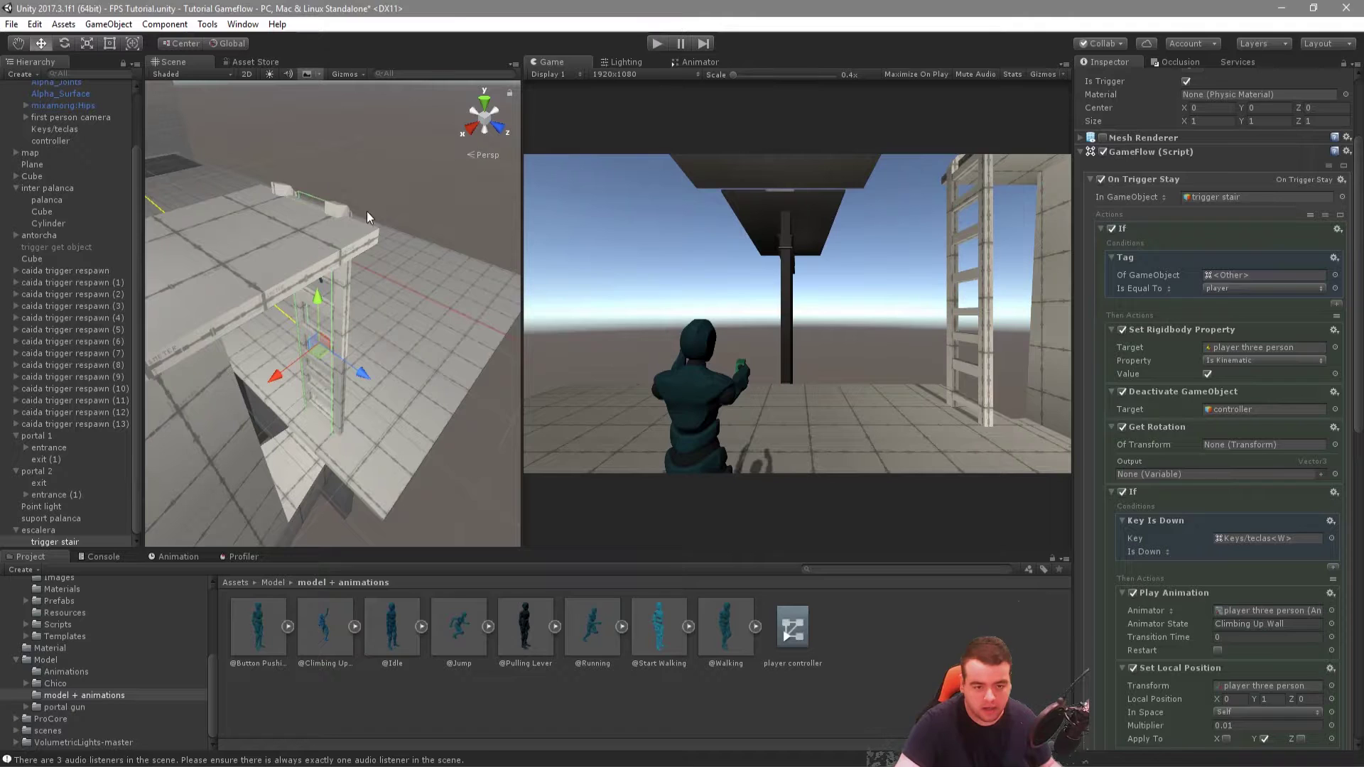
click(223, 45)
Step: Assign trigger stair as the Get Rotation action's Of Transform
alt+drag(274, 363, 308, 356)
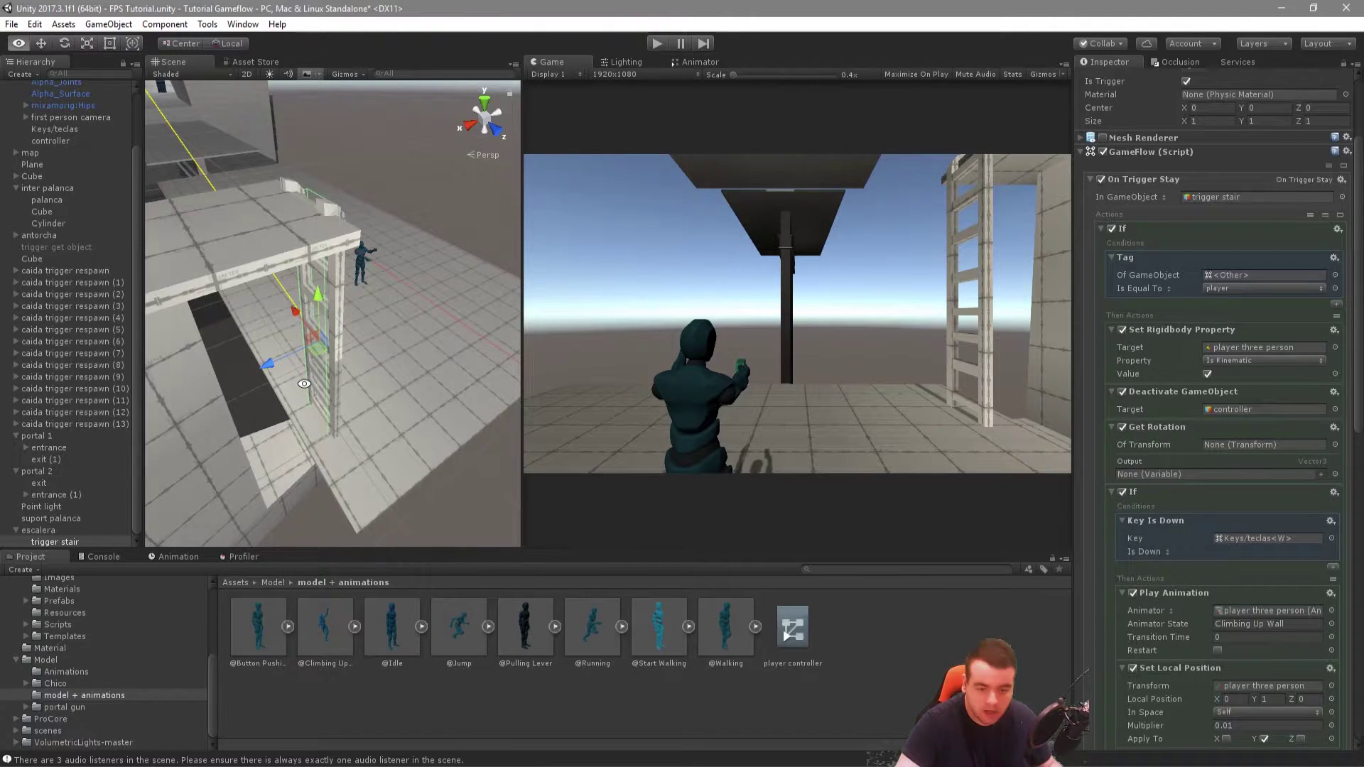
alt+drag(369, 346, 220, 396)
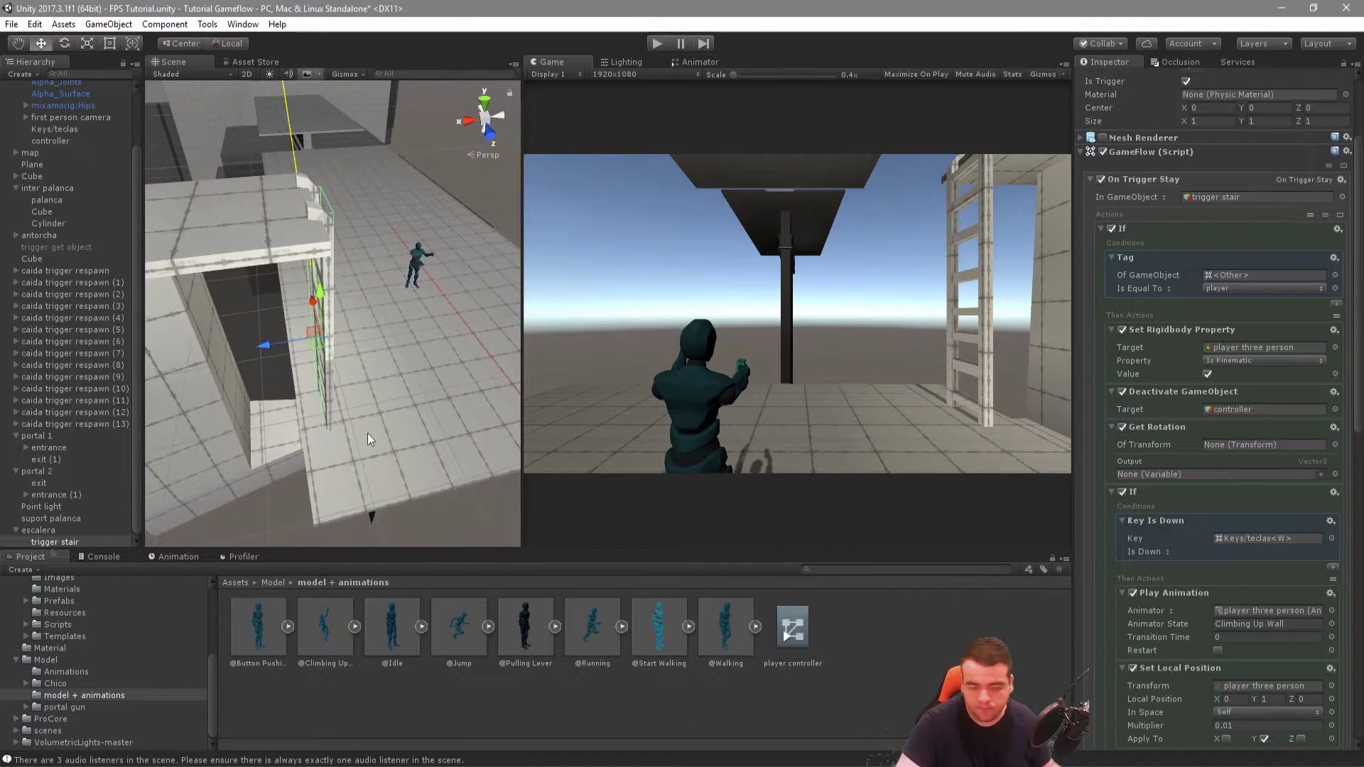
drag(54, 540, 1260, 447)
Step: Insert a Set Rotation action before the If block that applies only the Y axis
click(1333, 494)
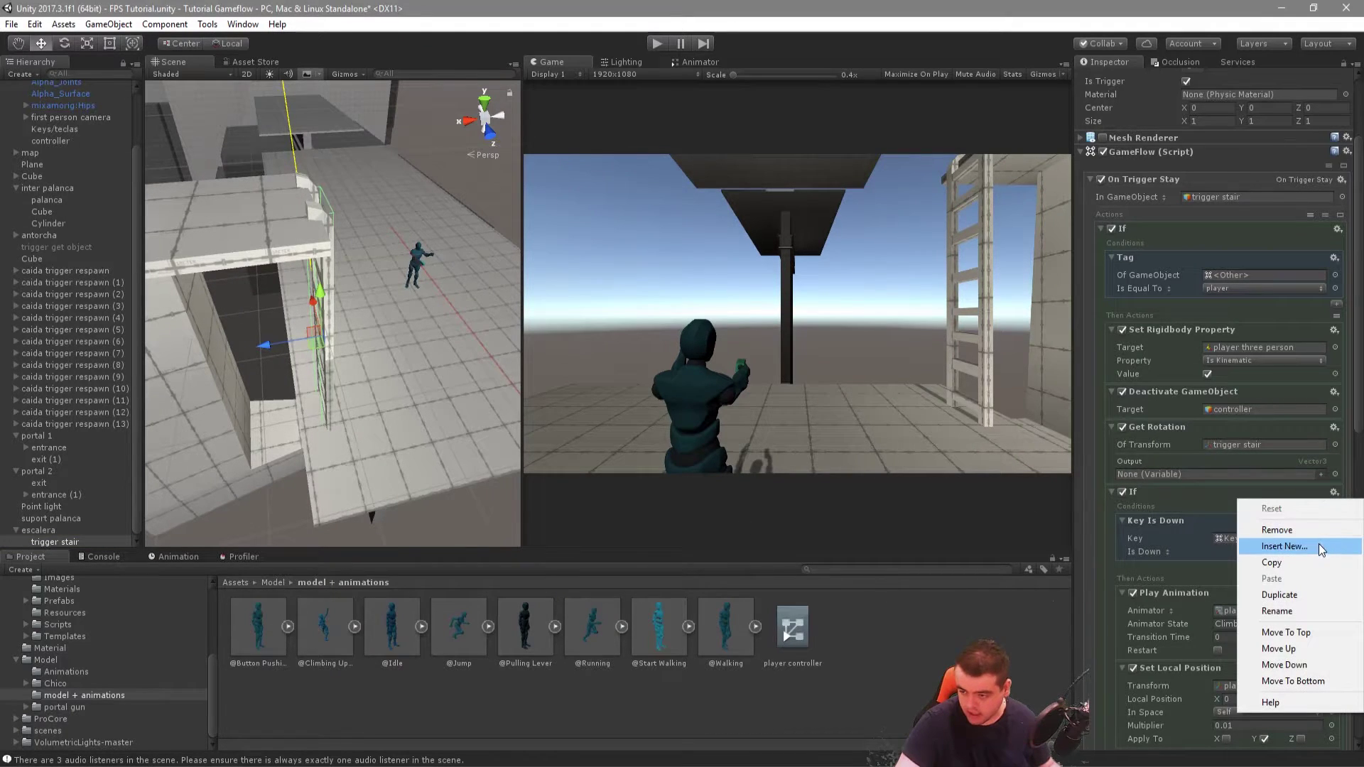
click(1318, 544)
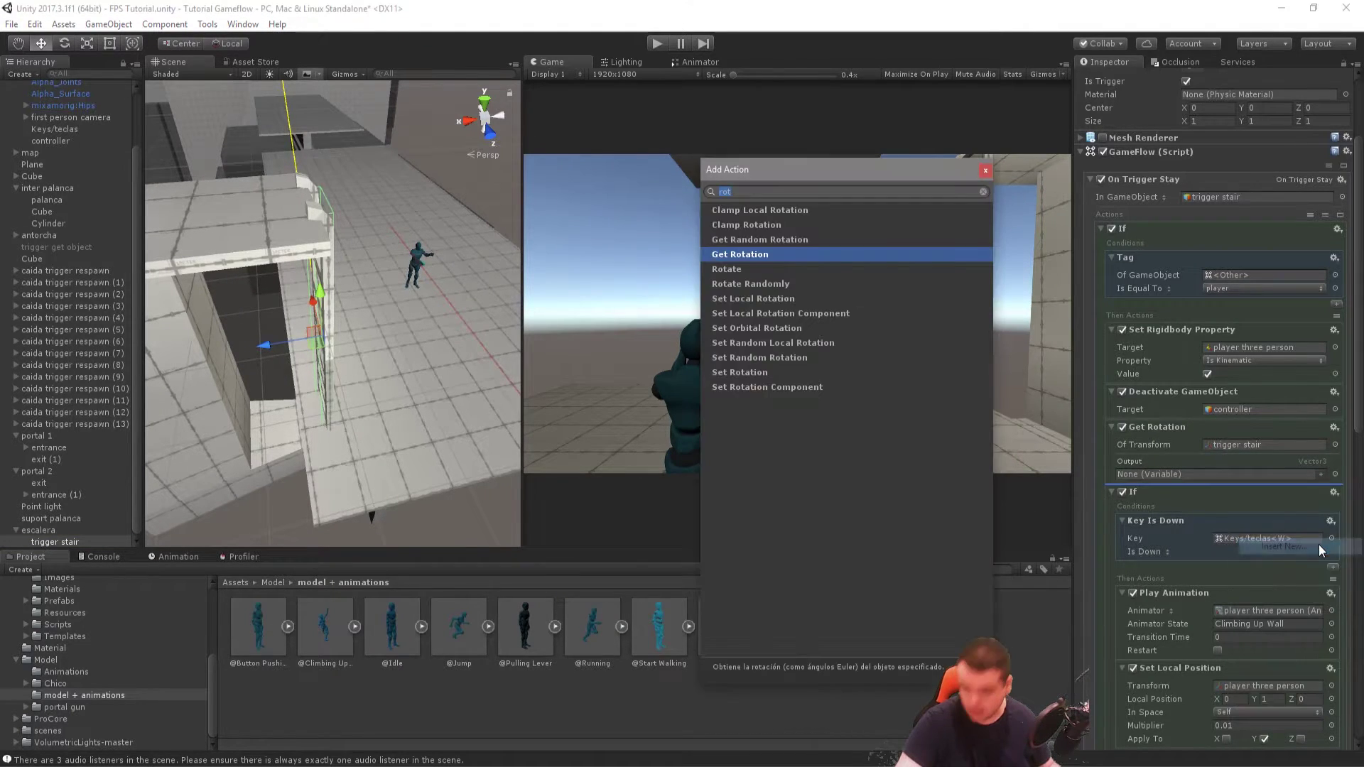
double_click(745, 377)
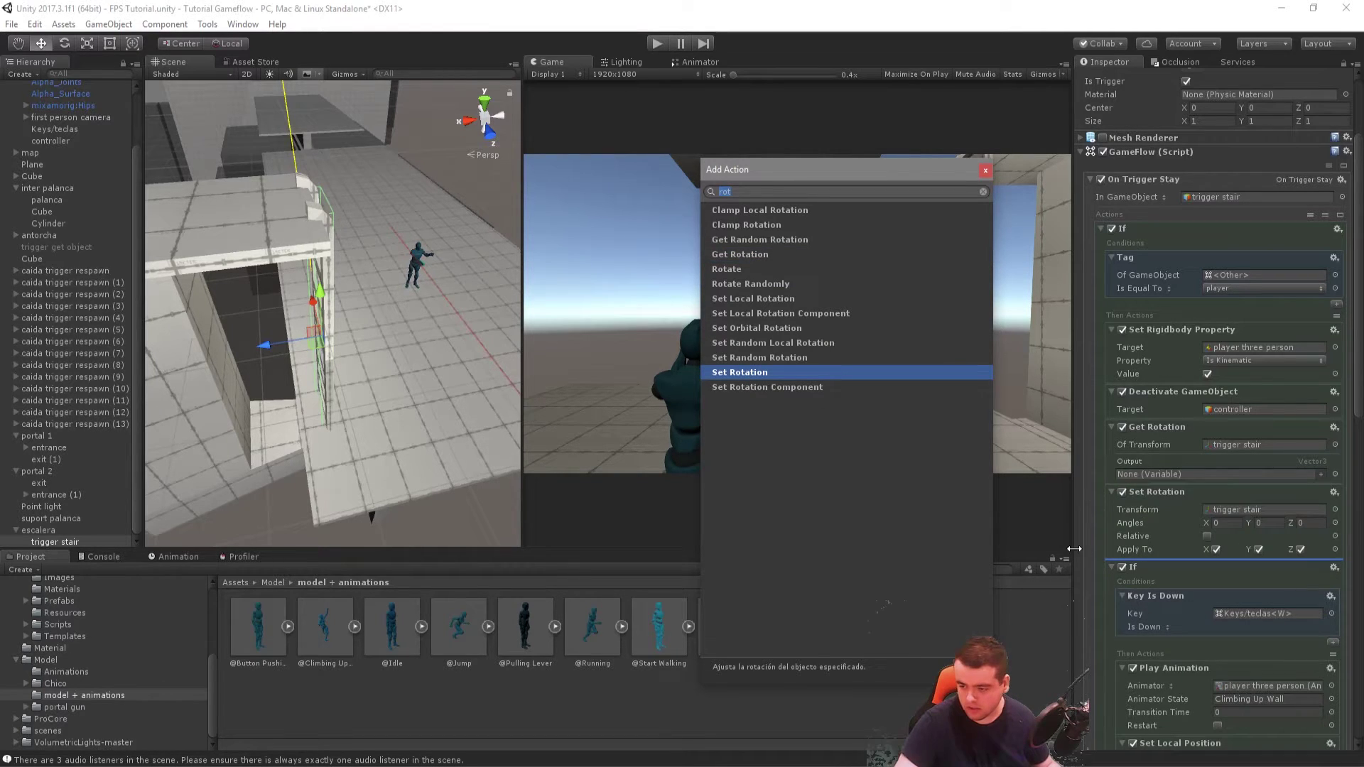
click(1216, 550)
click(1299, 549)
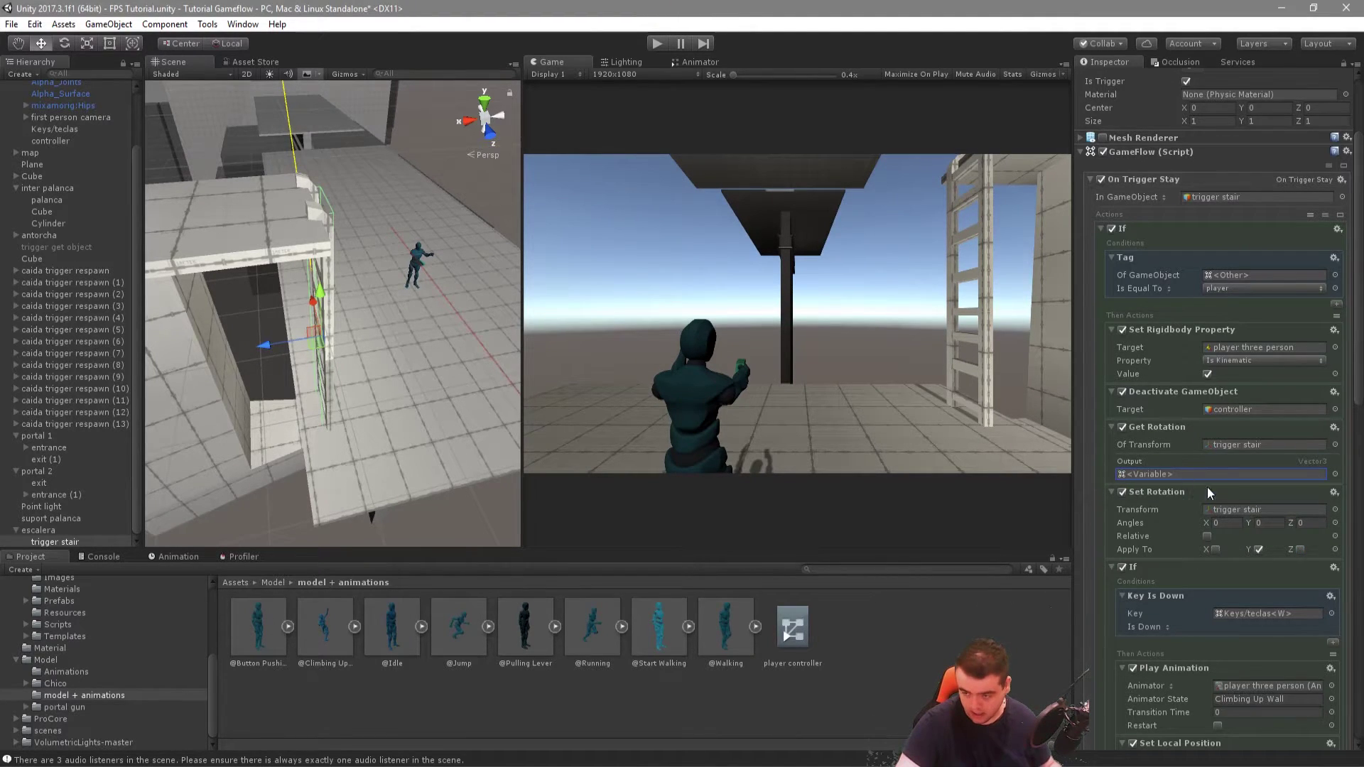
Step: Duplicate the Variable block and rename the new variable 'player rot stair'
scroll(1208, 488, down, 5)
scroll(1170, 600, down, 5)
right_click(1125, 638)
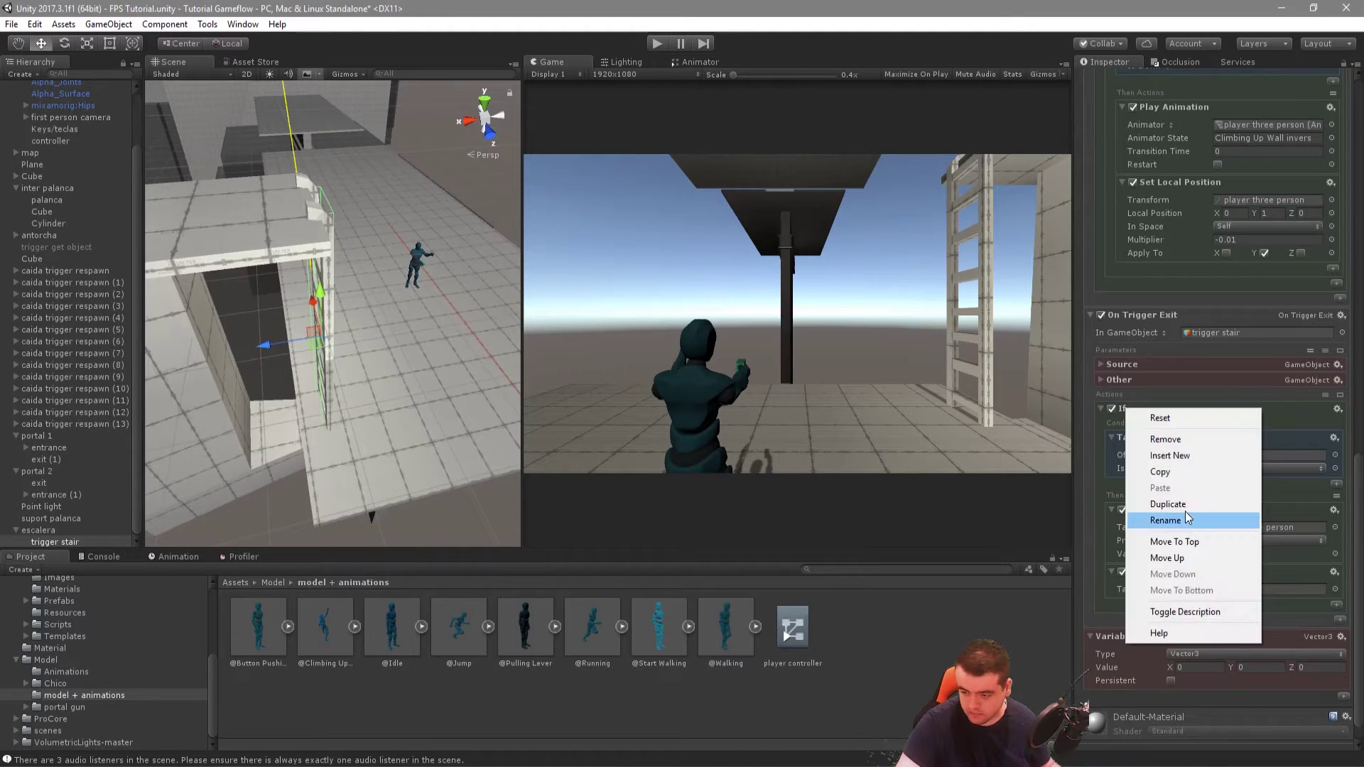
click(1169, 502)
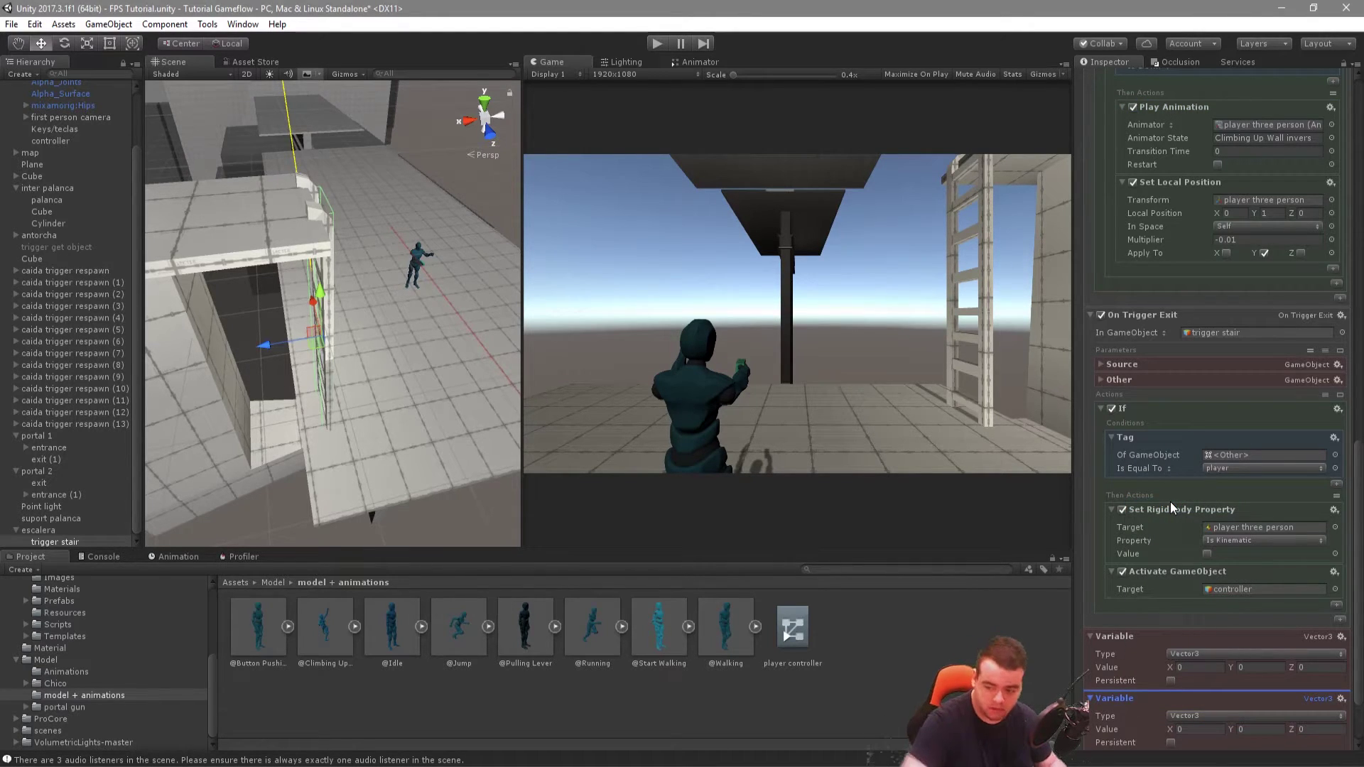
right_click(1310, 699)
click(1267, 500)
right_click(1113, 638)
click(1176, 524)
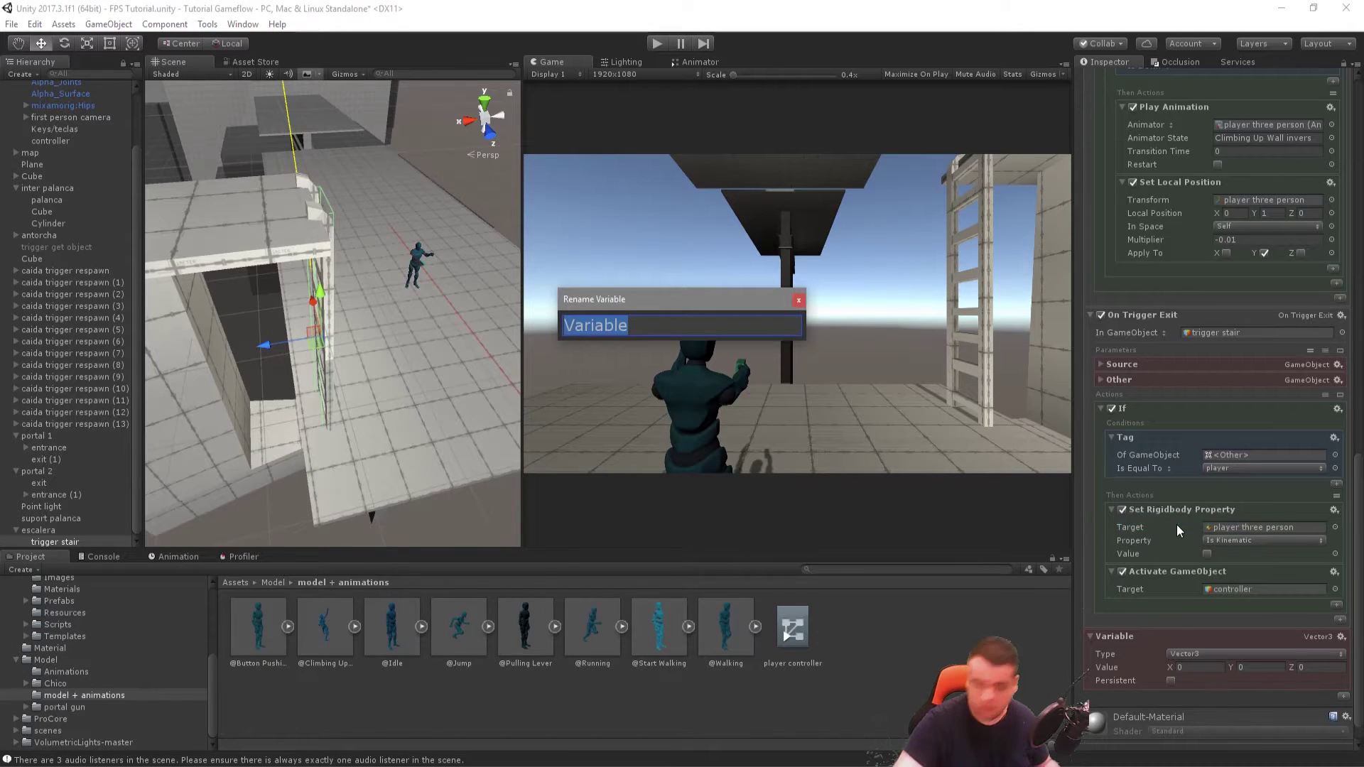
text(player rot stair)
key(Return)
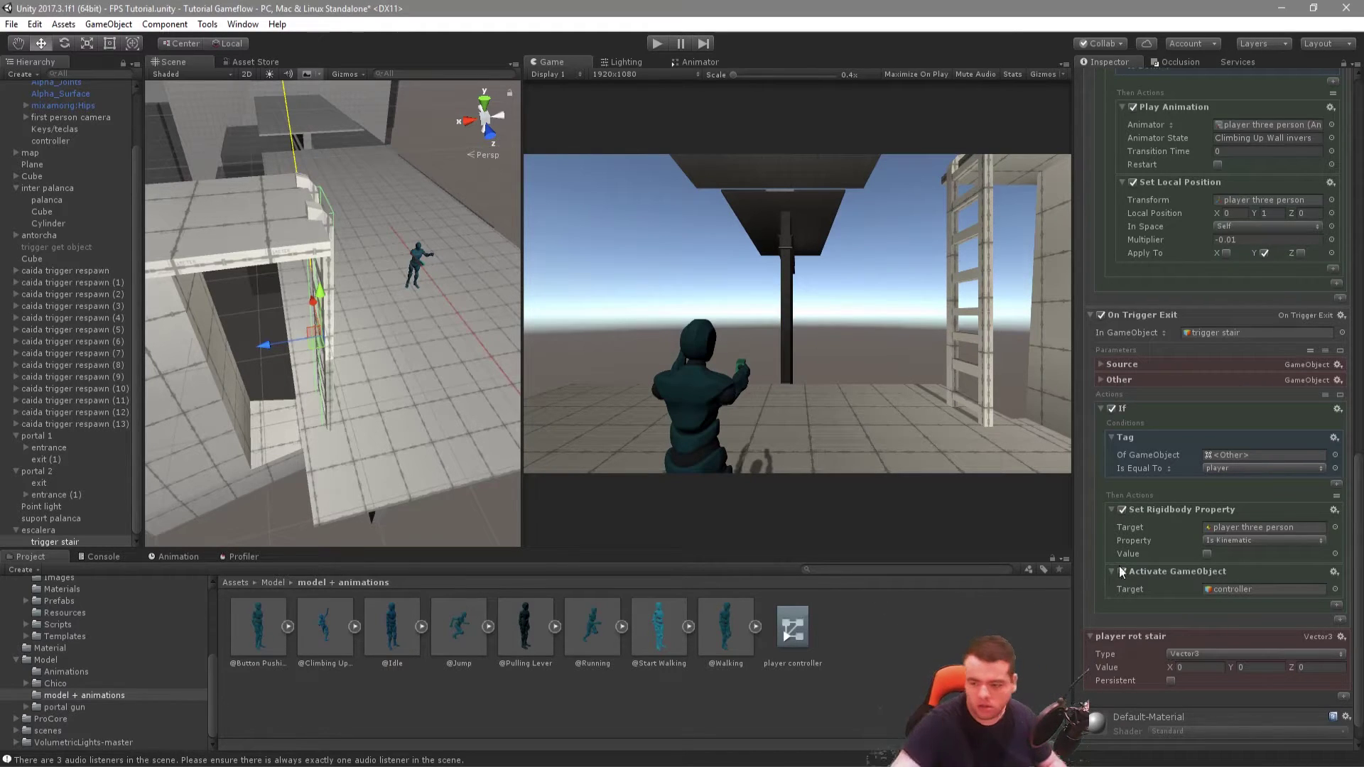
Step: Feed player rot stair into Set Rotation's Angles and target player three person
scroll(1216, 373, up, 10)
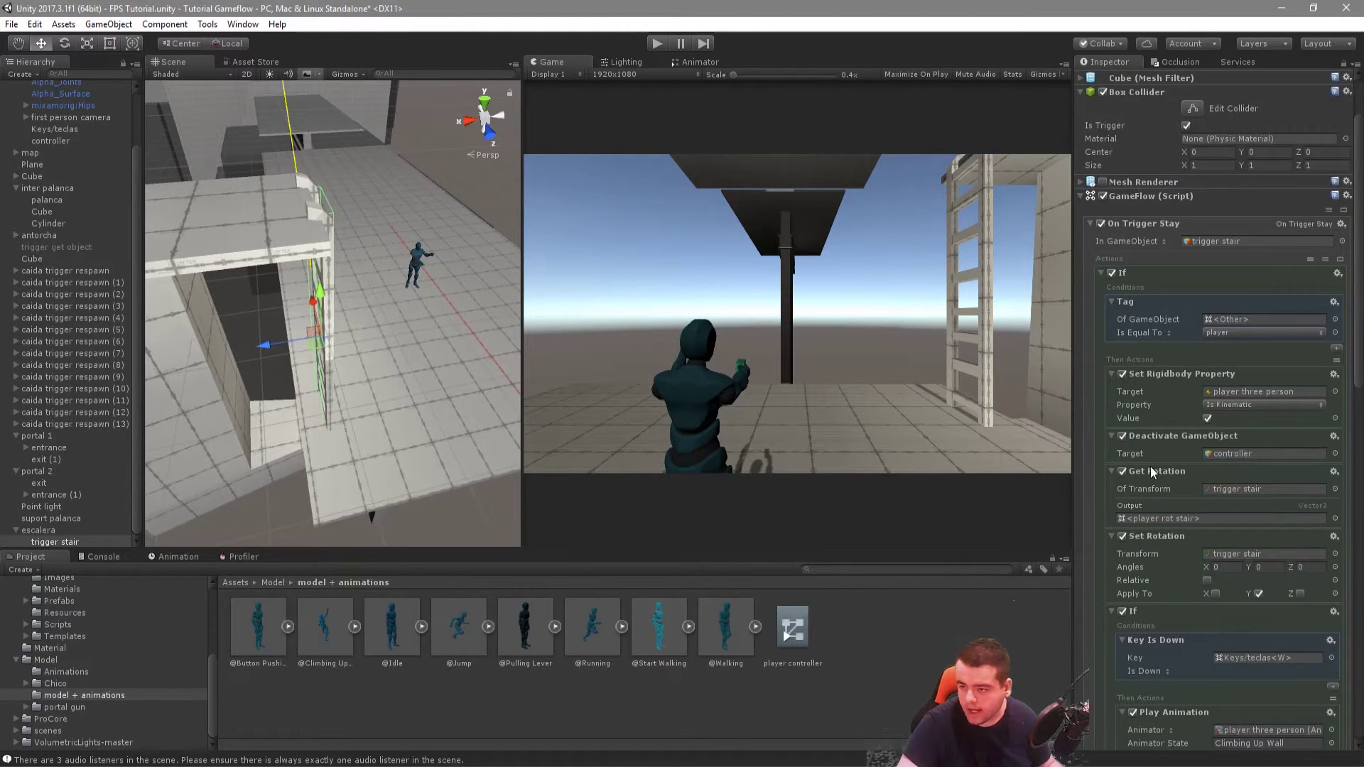
drag(1160, 519, 1254, 568)
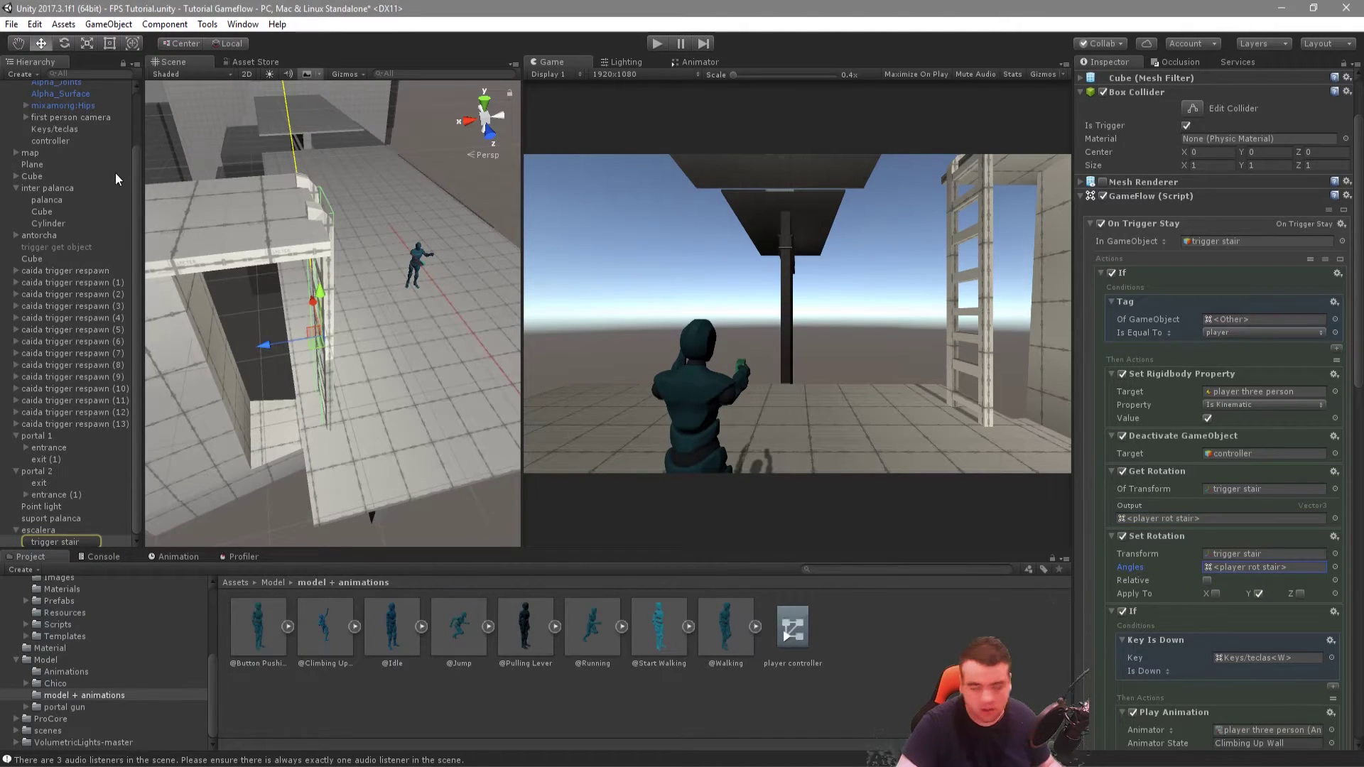
scroll(54, 122, up, 2)
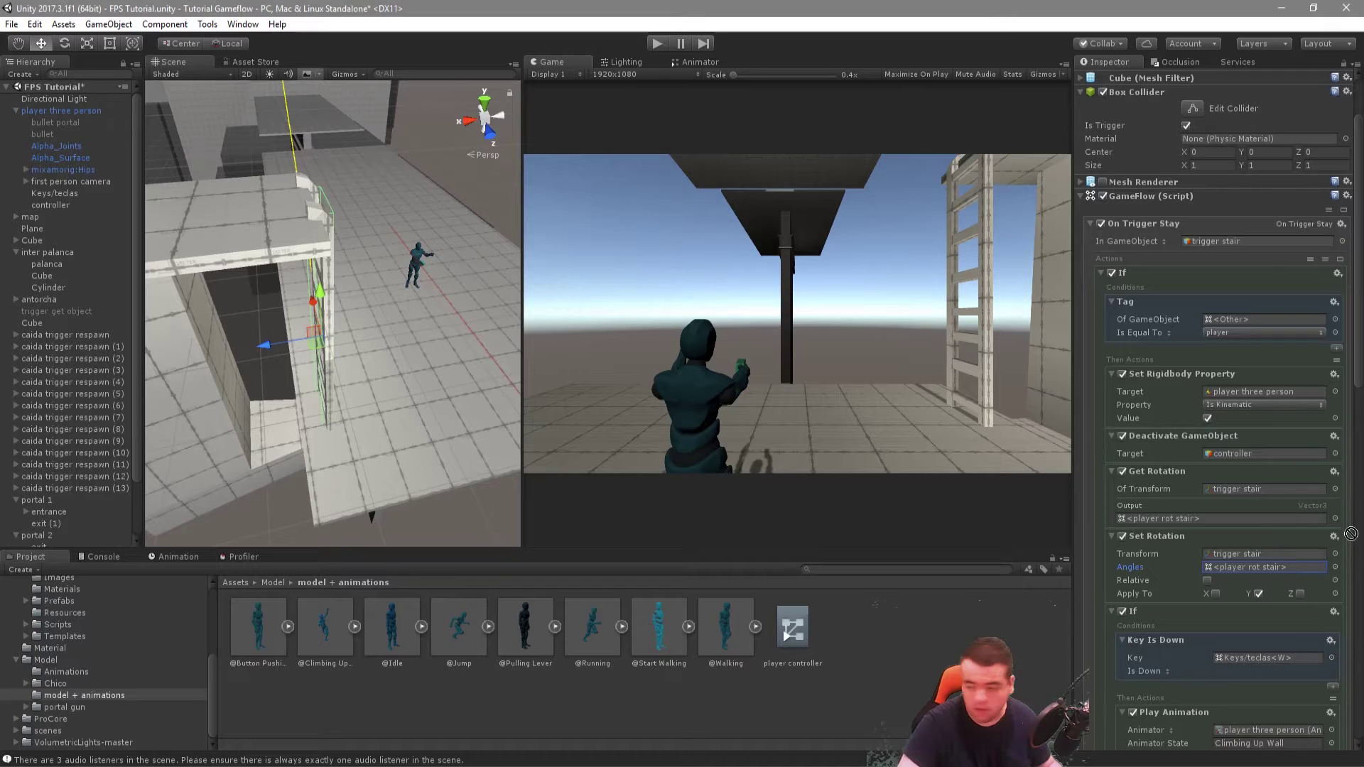
drag(77, 114, 1264, 554)
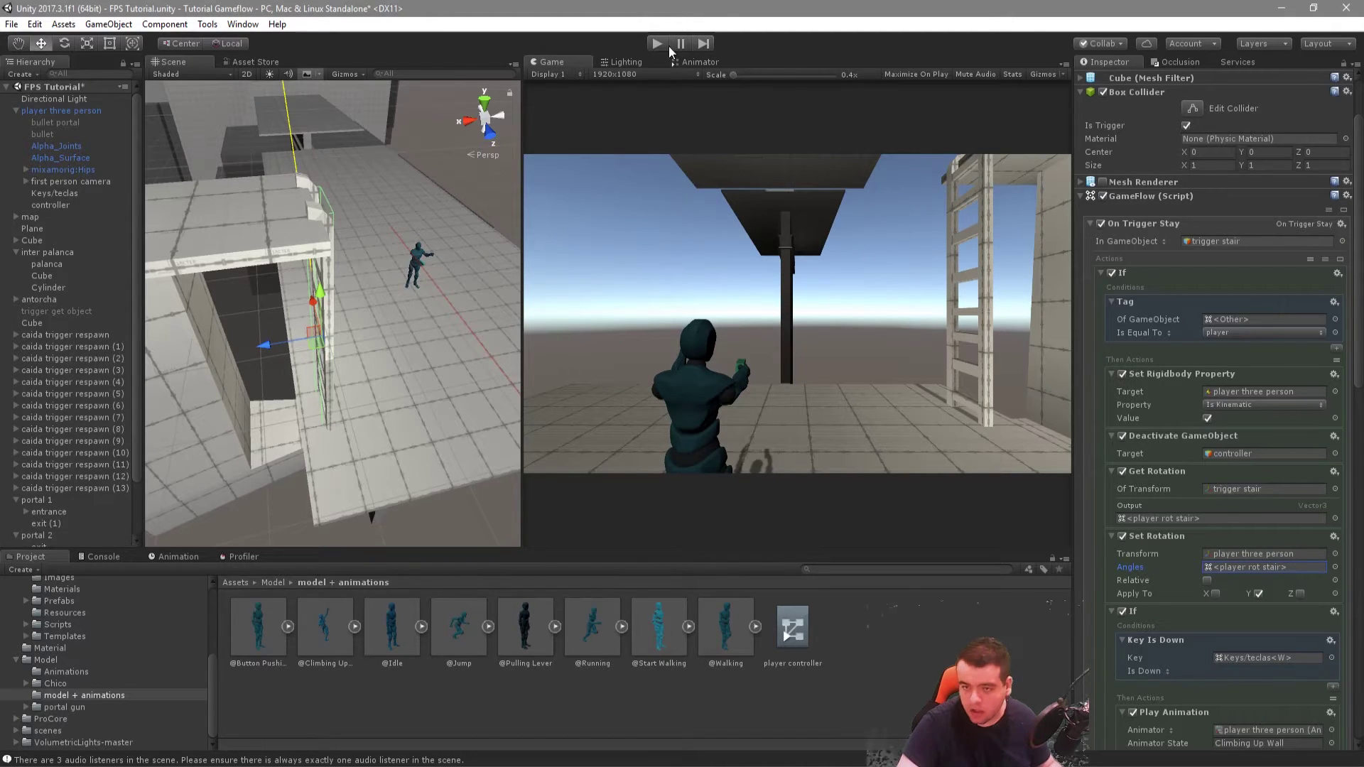
Step: Play-test once, then raise the ladder trigger and stretch it taller
click(659, 42)
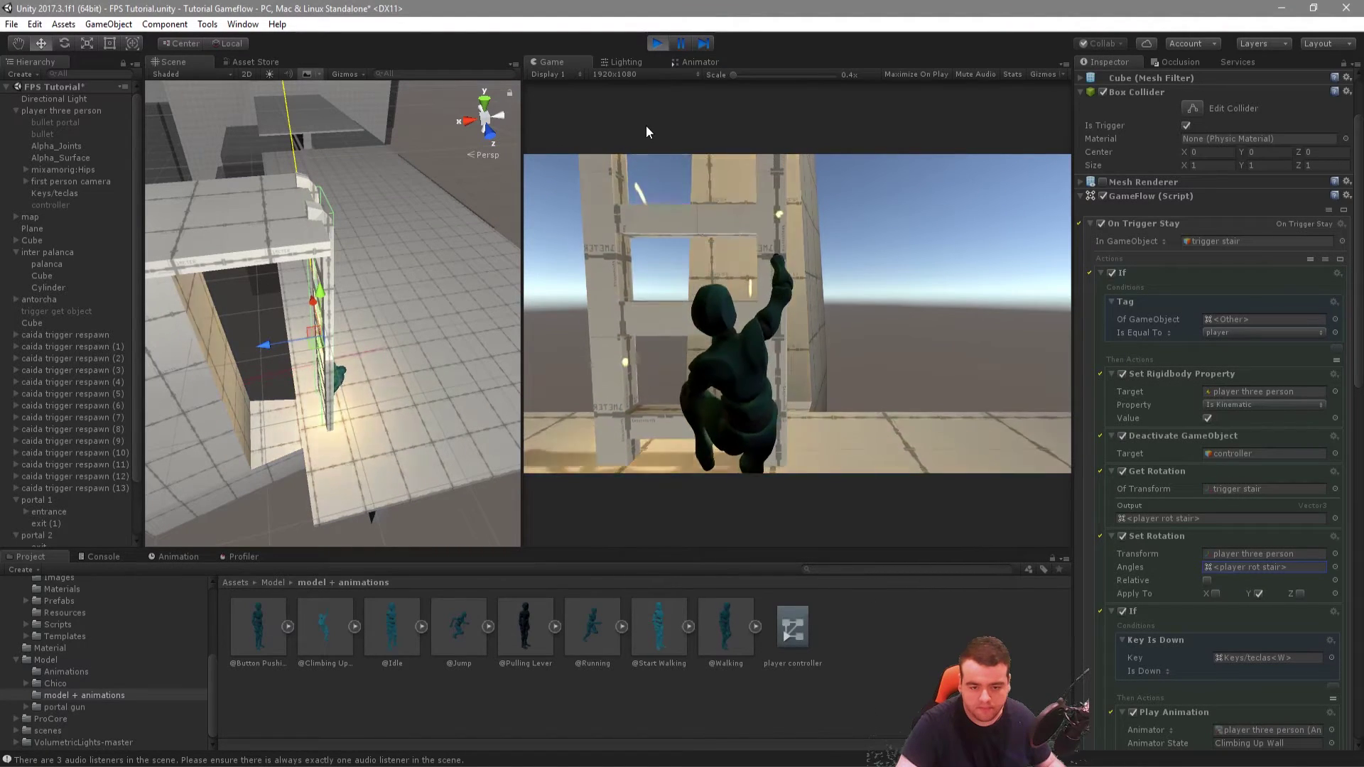
click(657, 43)
alt+drag(369, 312, 300, 301)
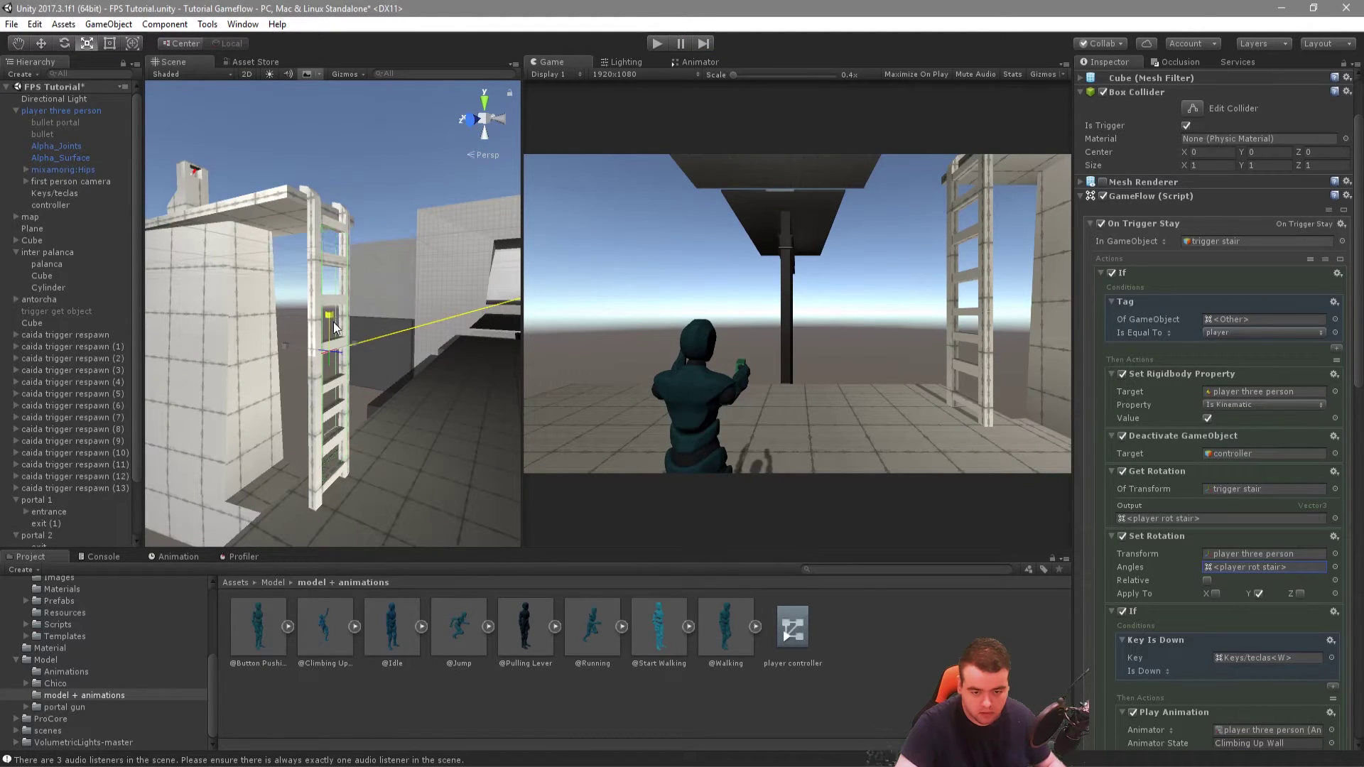
key(w)
drag(328, 304, 333, 268)
key(r)
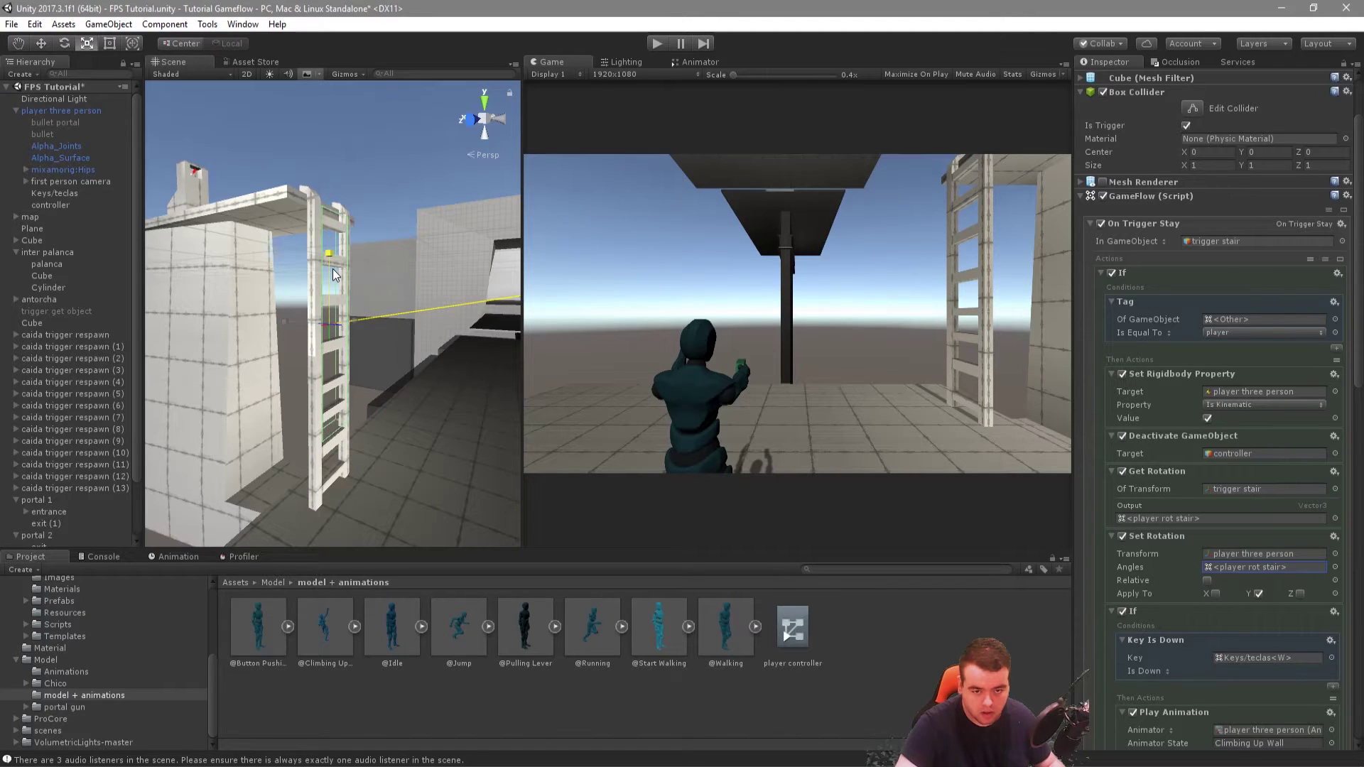
drag(332, 268, 332, 270)
key(w)
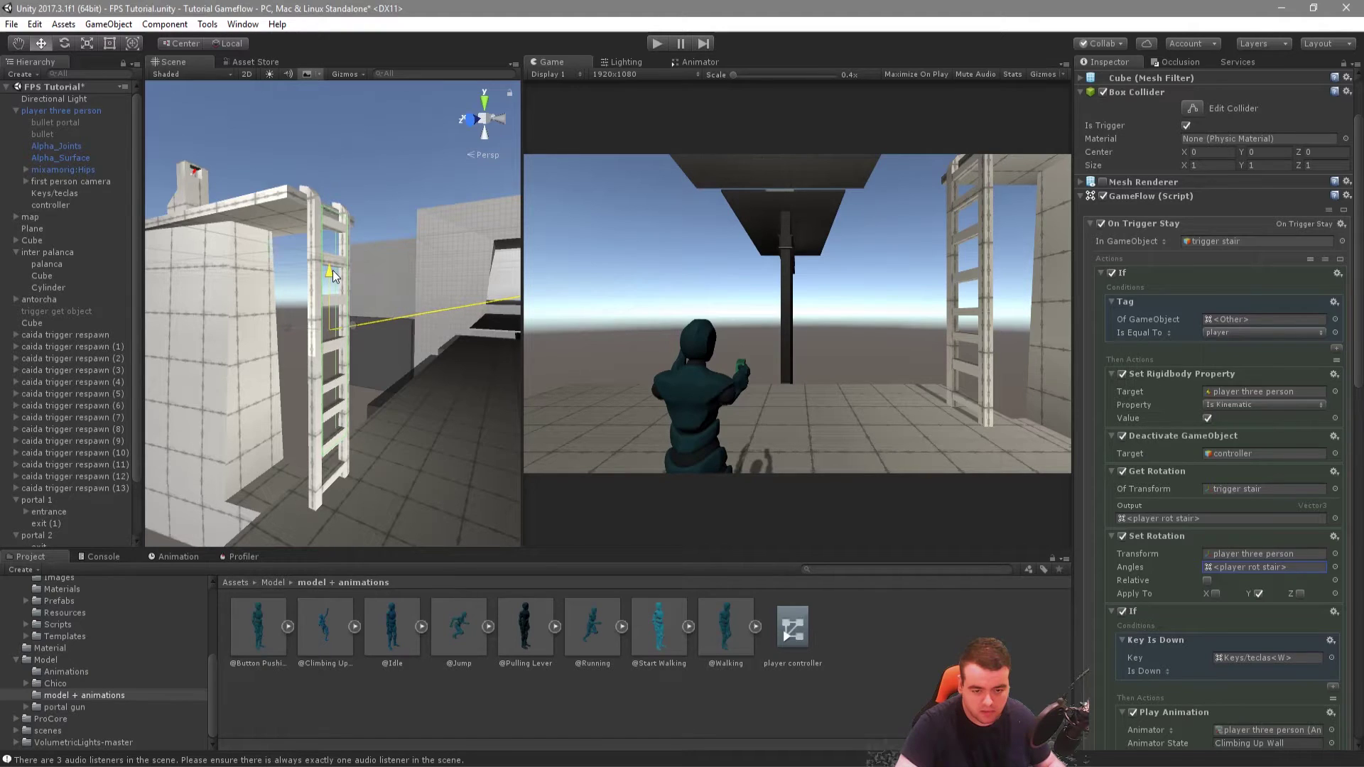
Step: Play-test walking onto and up the ladder with W twice, checking the trigger between runs
click(657, 43)
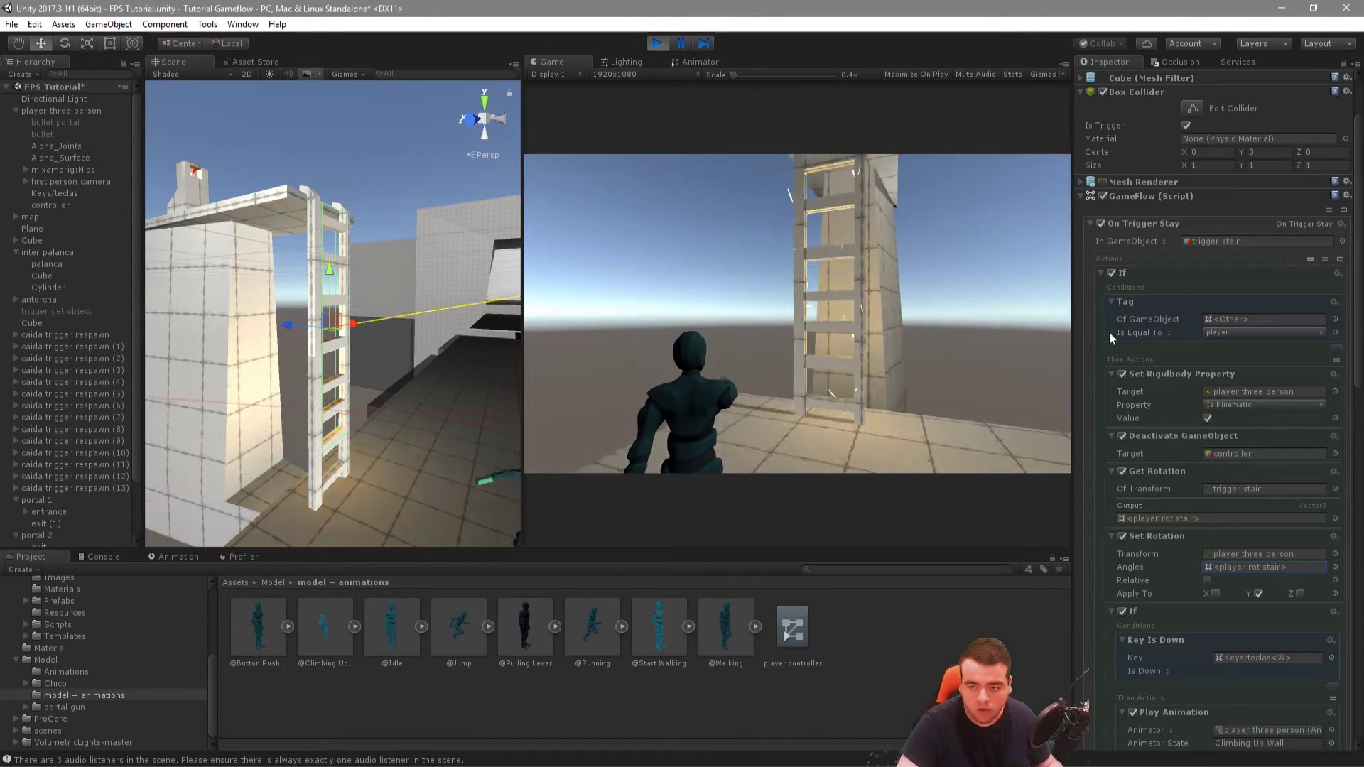
key(w)
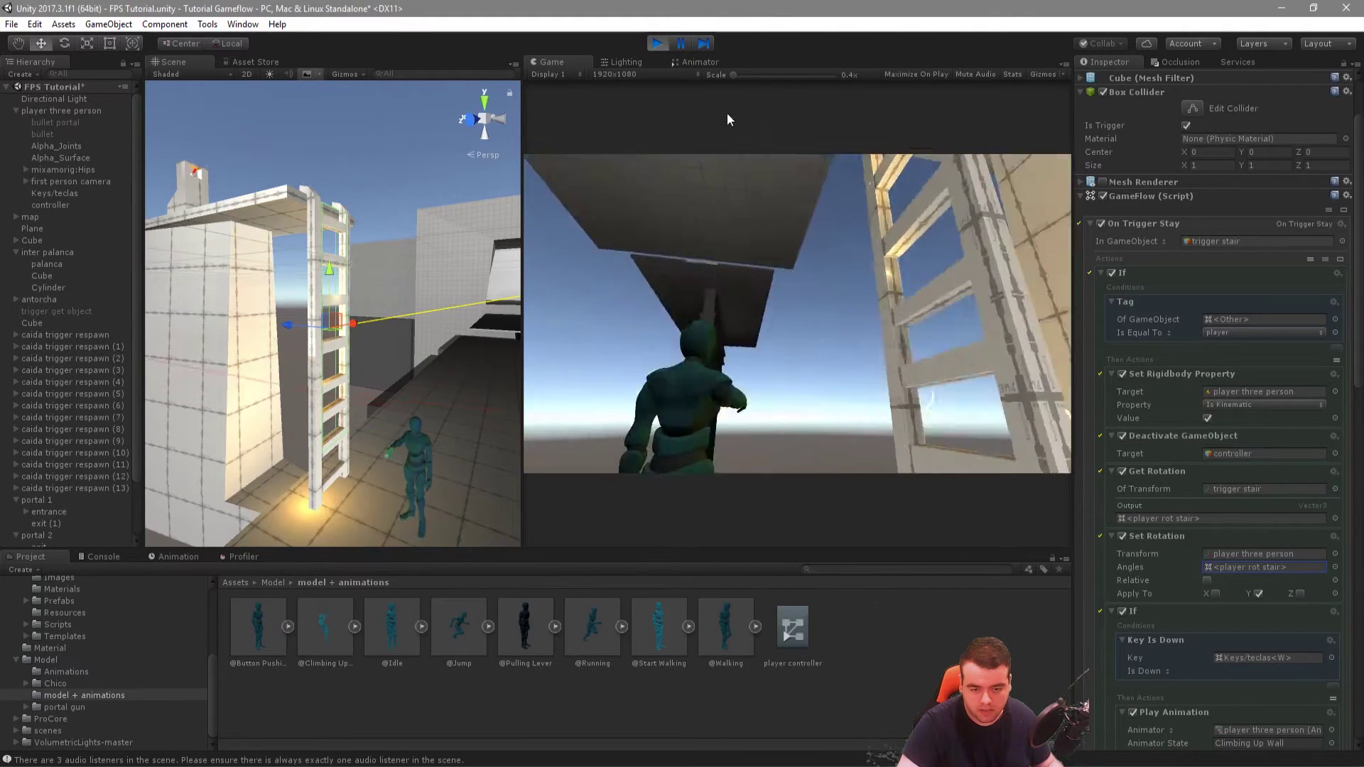
click(655, 44)
key(t)
key(w)
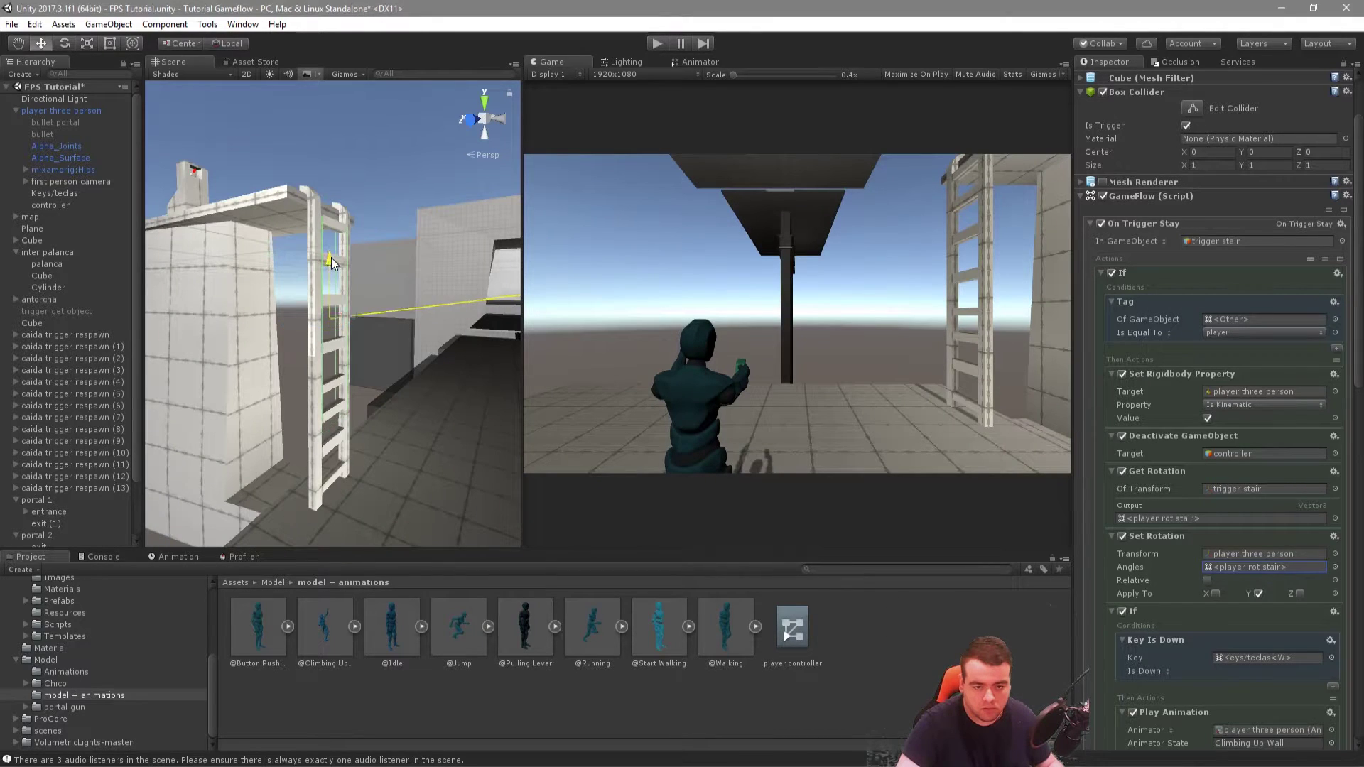
key(r)
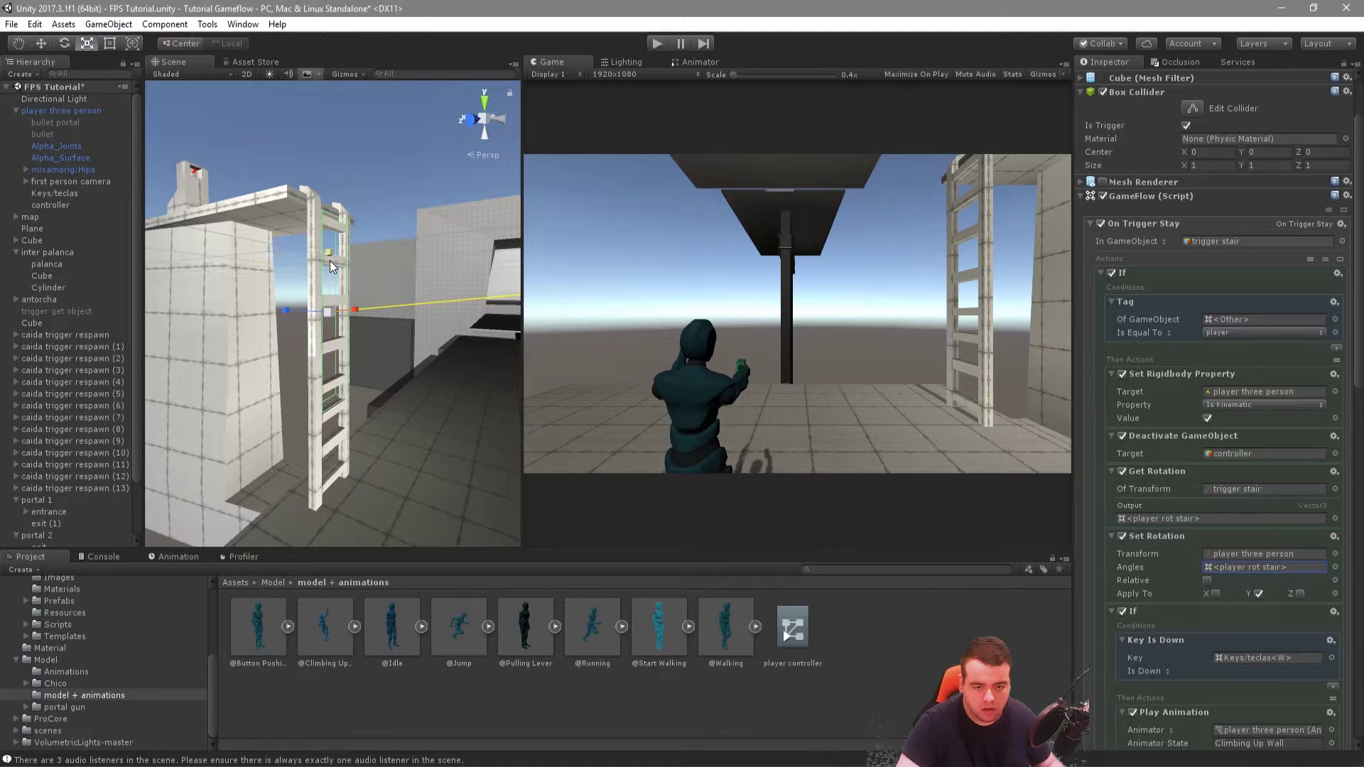
key(w)
click(658, 44)
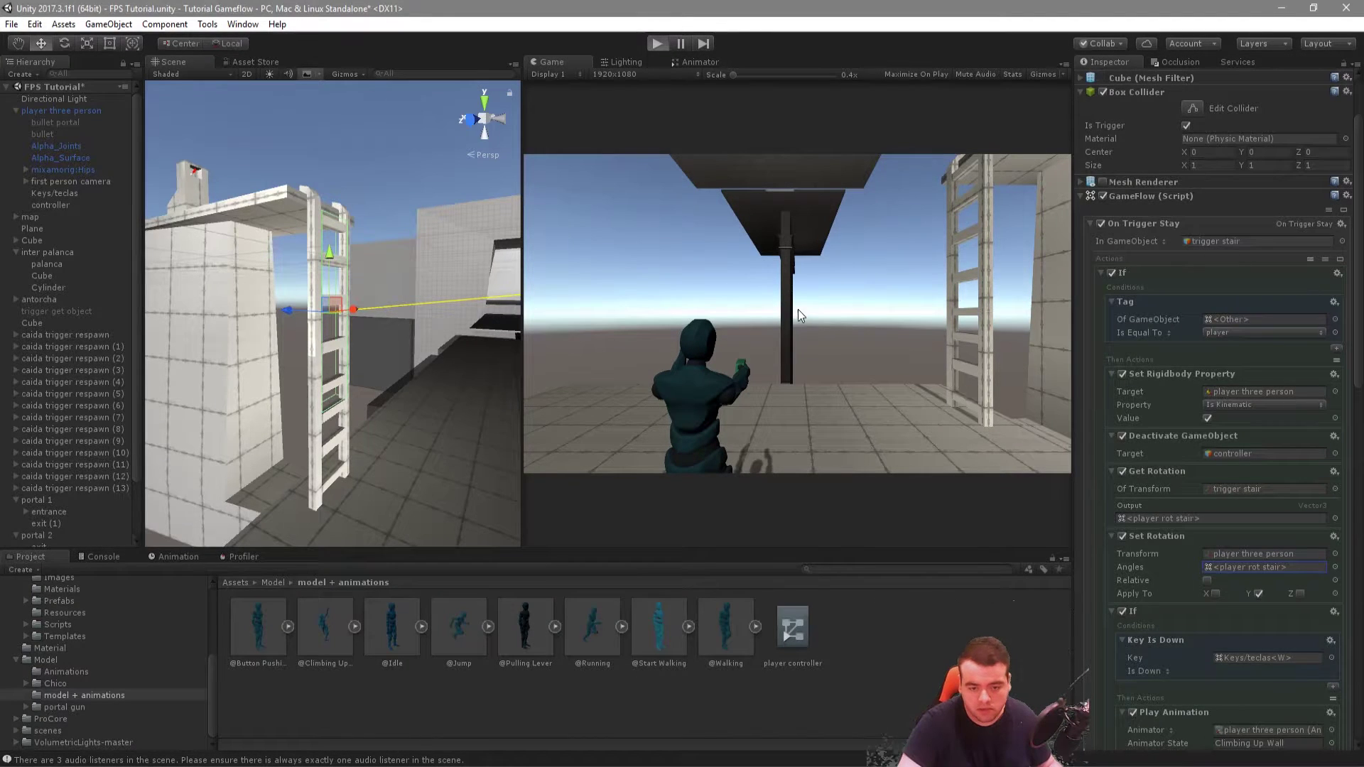
key(w)
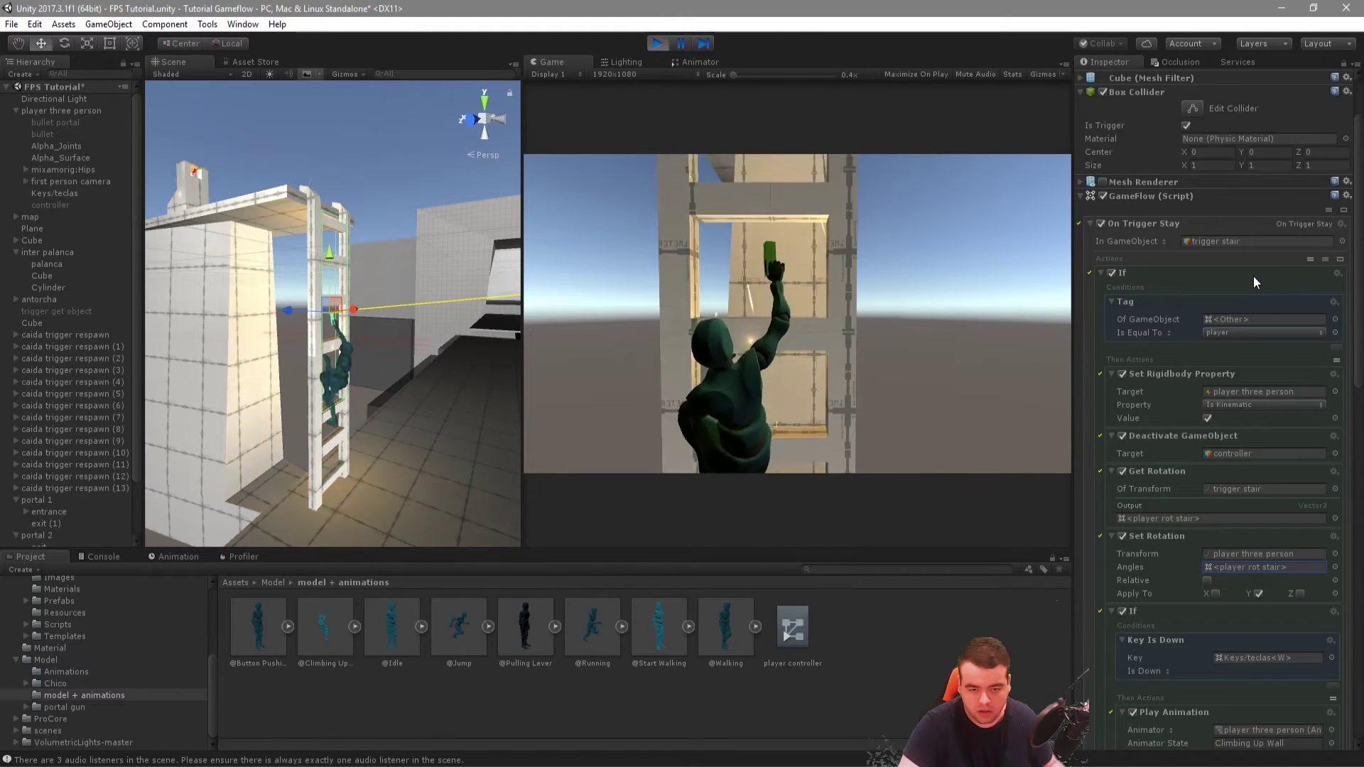
click(658, 46)
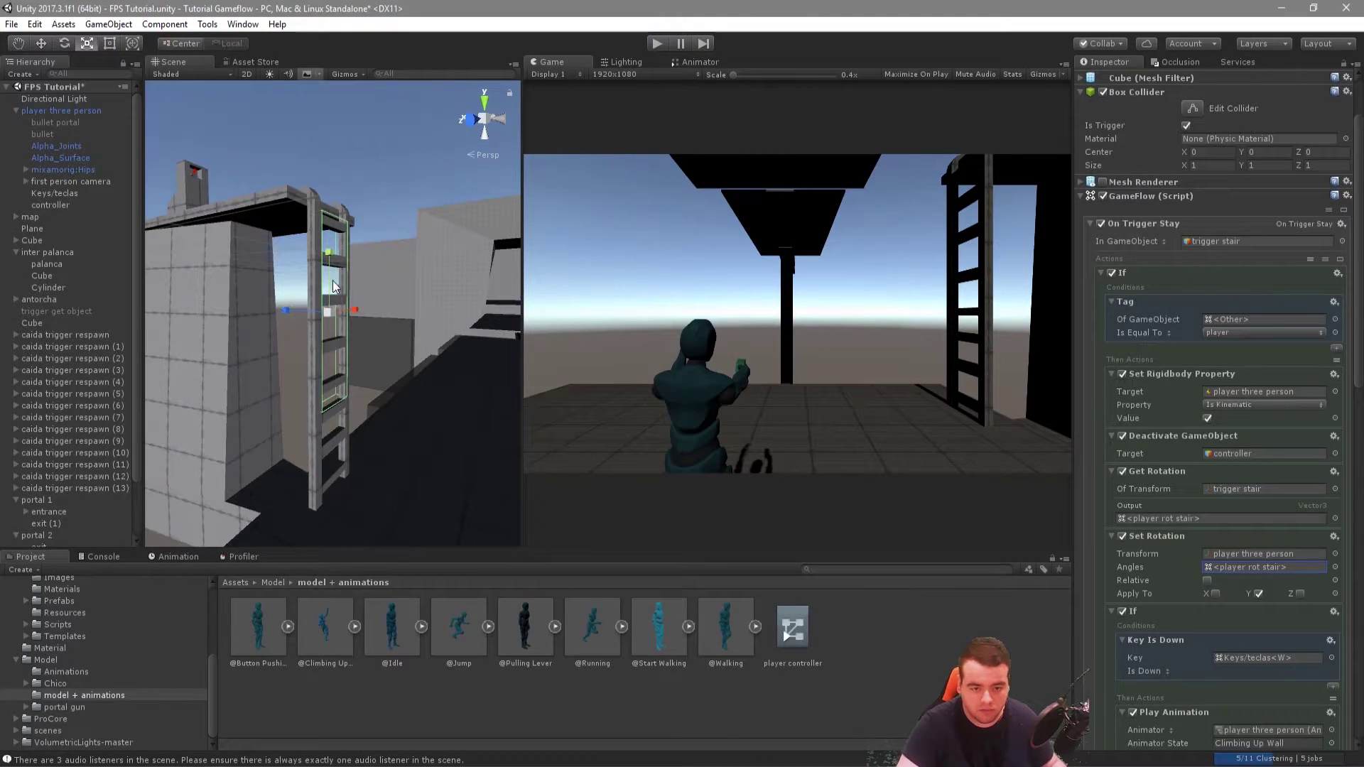
key(w)
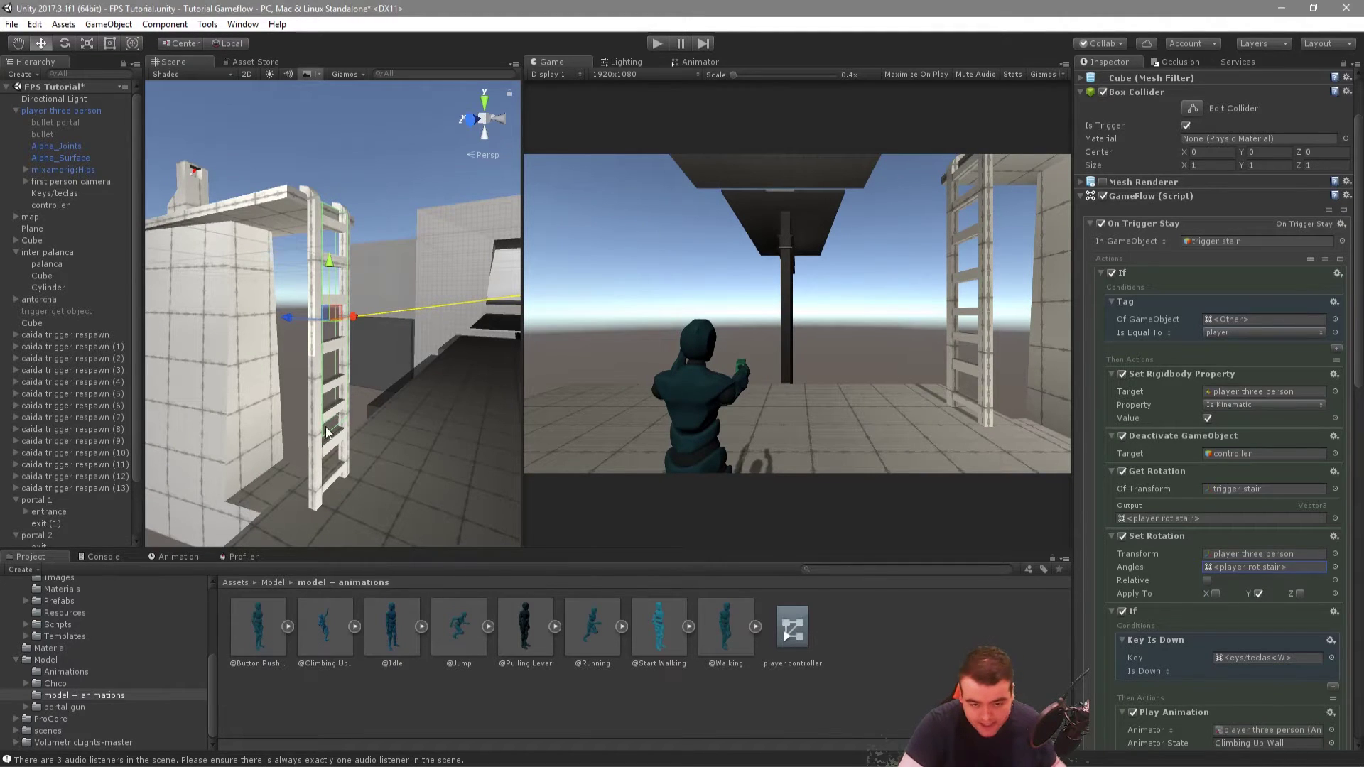
Step: Frame player three person, then play-test walking to the ladder and climbing it with W
double_click(45, 112)
mouse_move(334, 397)
alt+mouse_down()
mouse_move(374, 412)
mouse_move(195, 414)
alt+mouse_up()
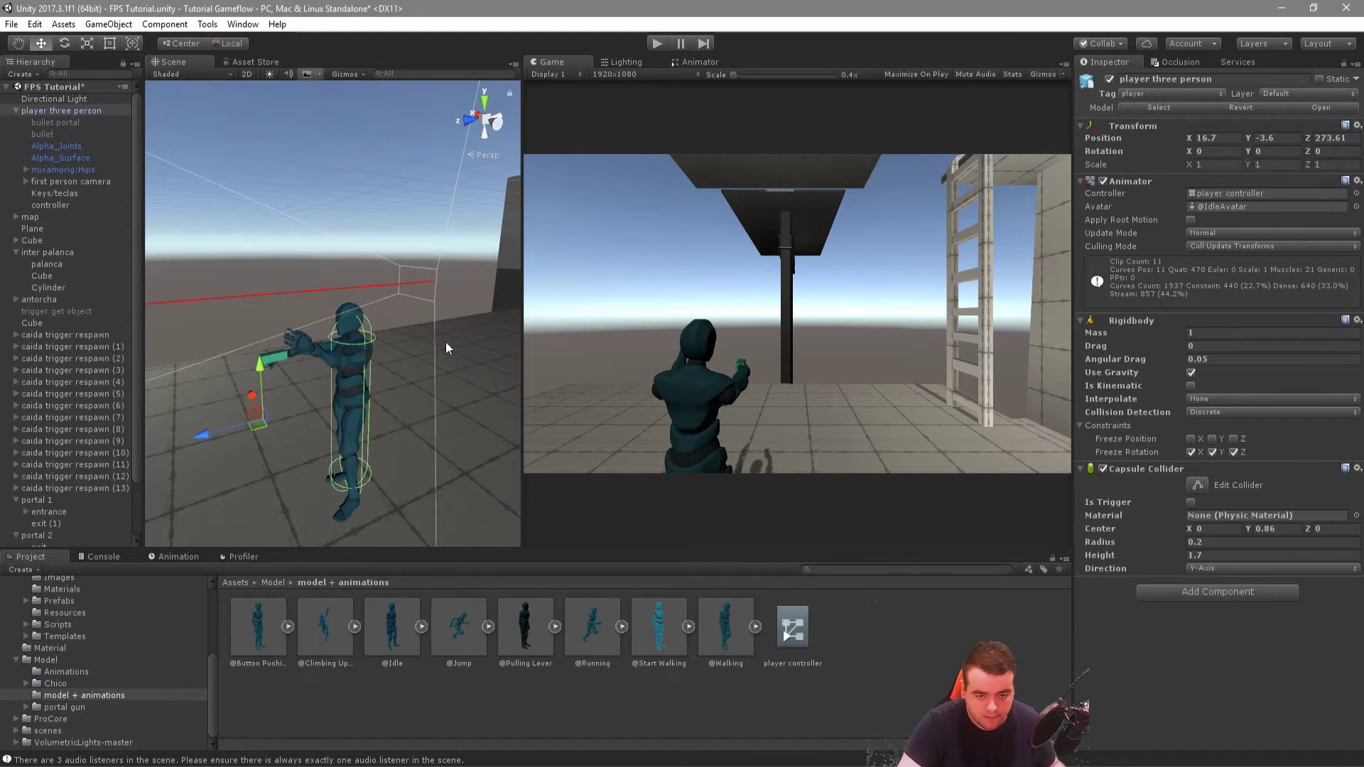
click(658, 42)
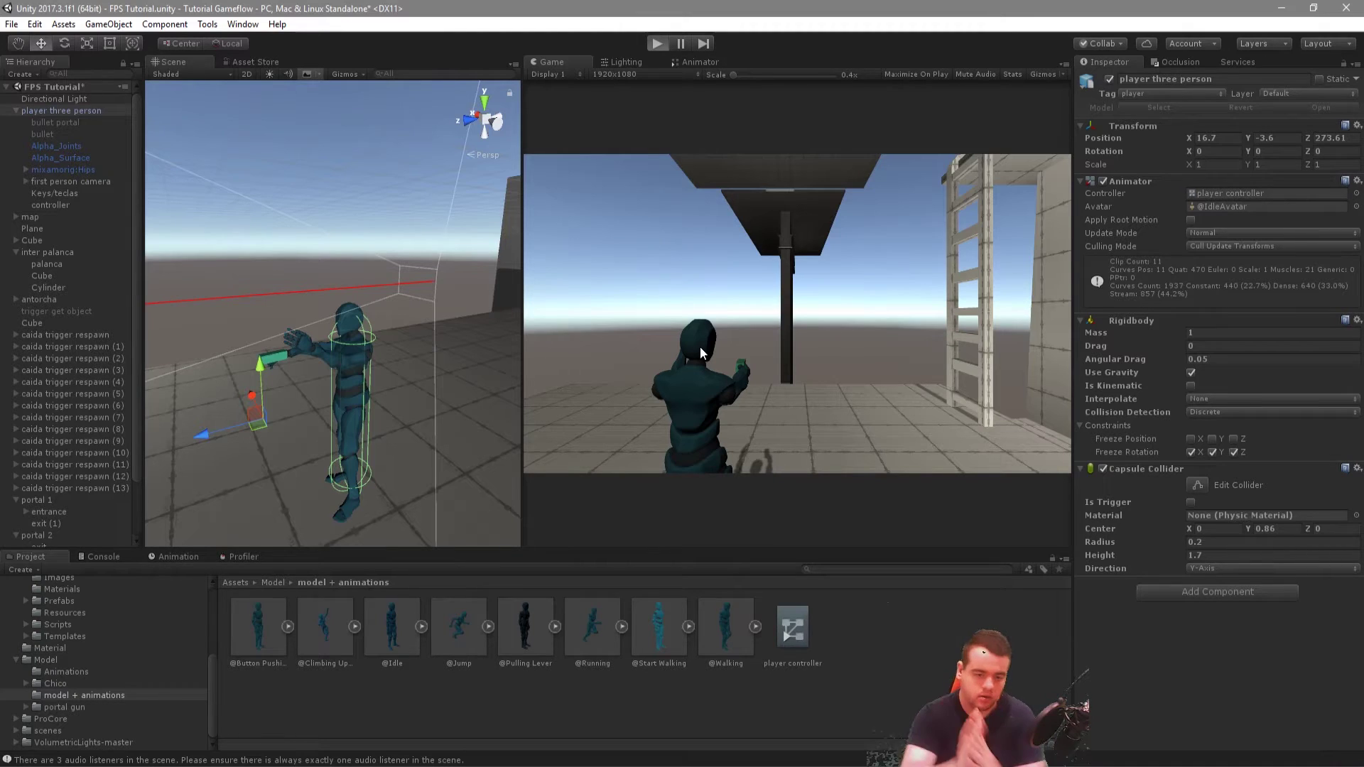
alt+drag(441, 305, 262, 293)
scroll(62, 450, down, 3)
click(62, 541)
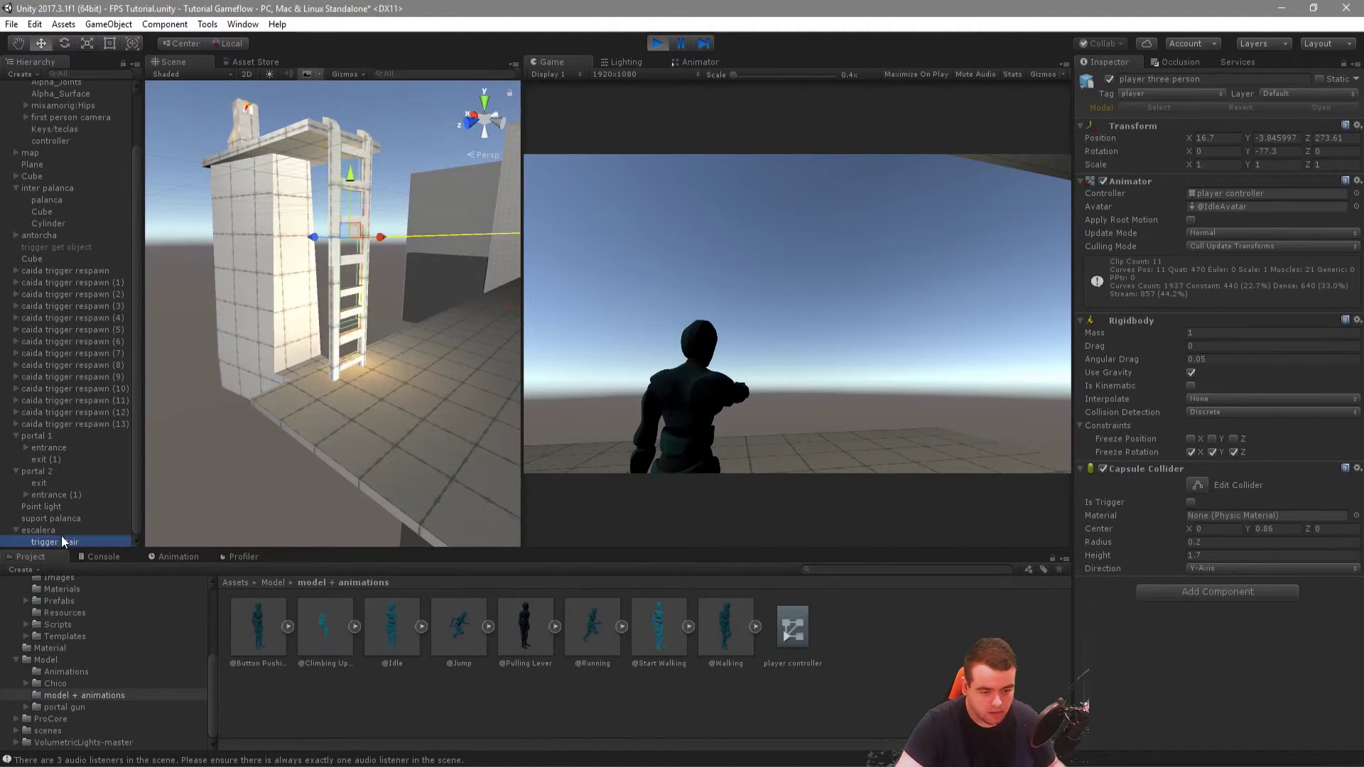
click(625, 339)
key(w)
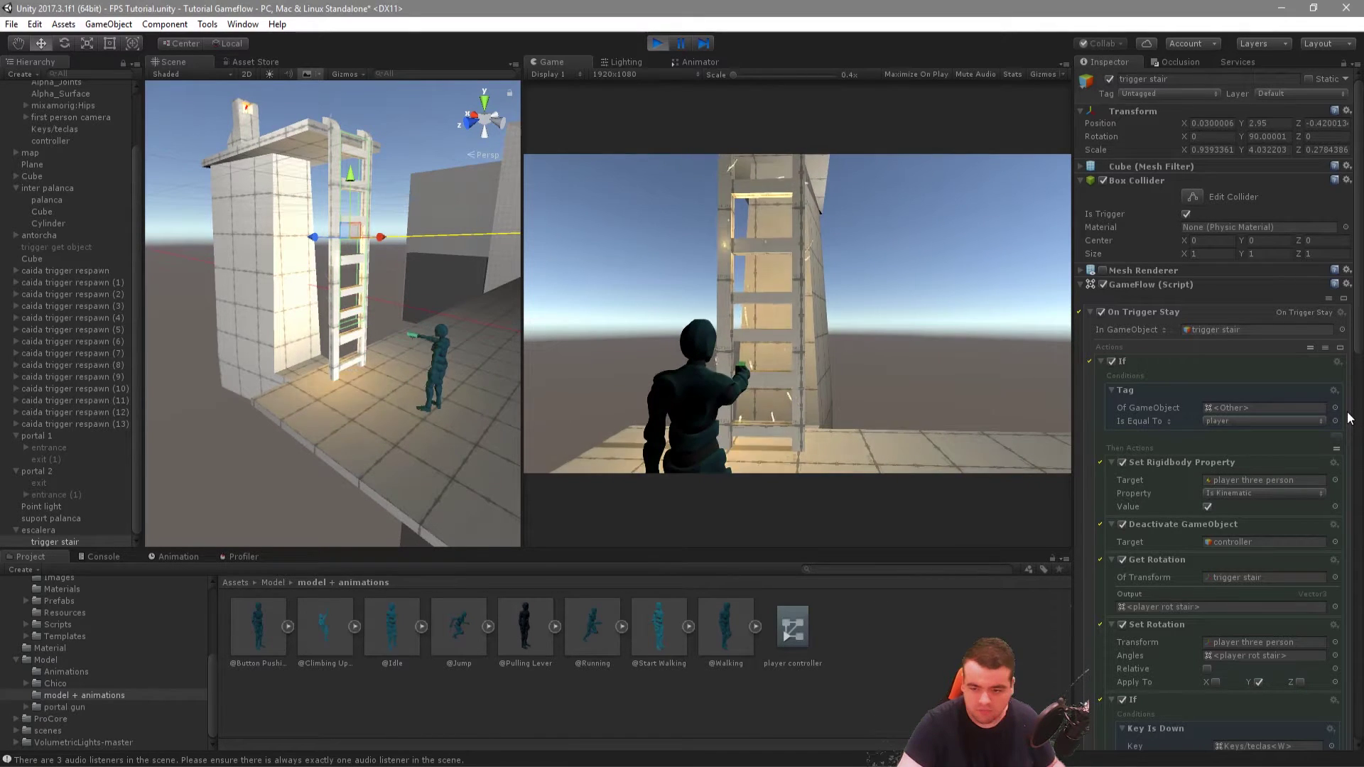
key(w)
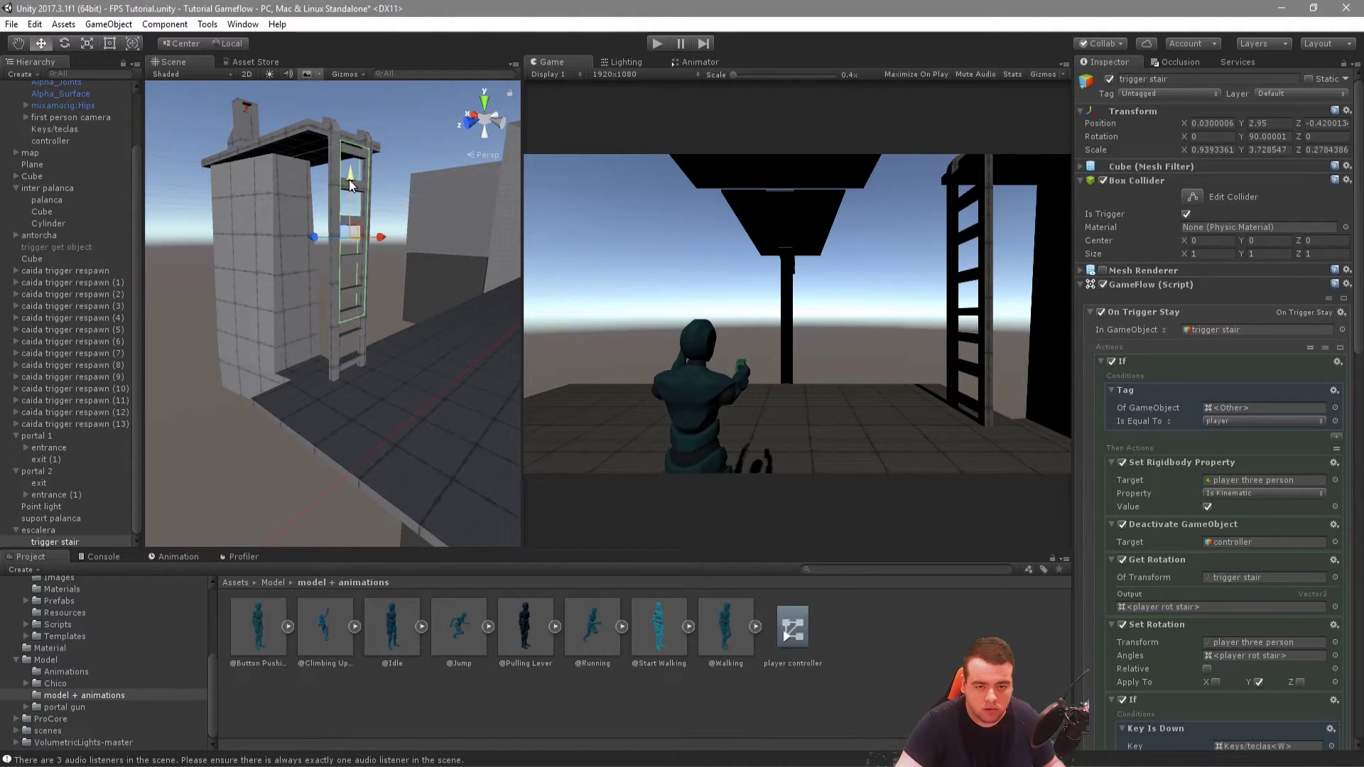
Step: Lower the trigger stair slightly and play-test walking the player to the ladder
drag(348, 180, 348, 190)
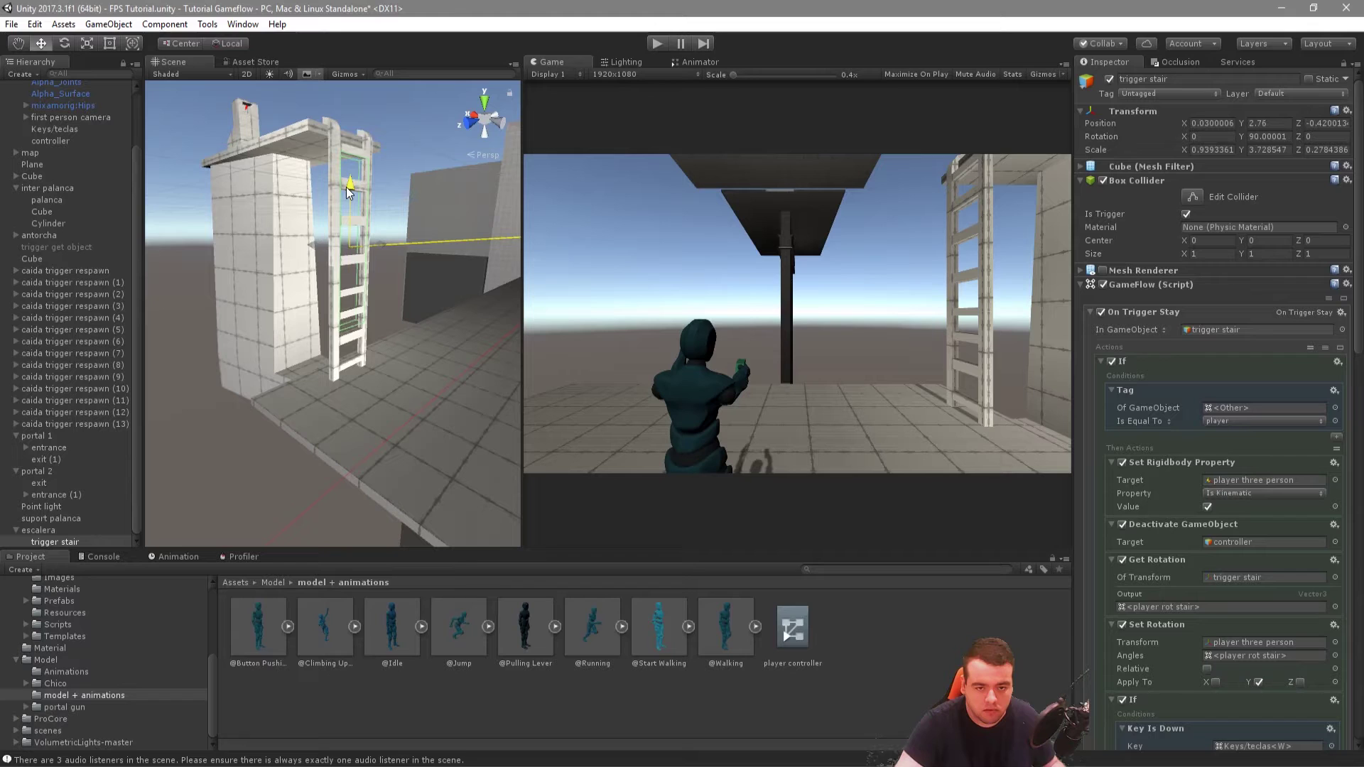
click(657, 45)
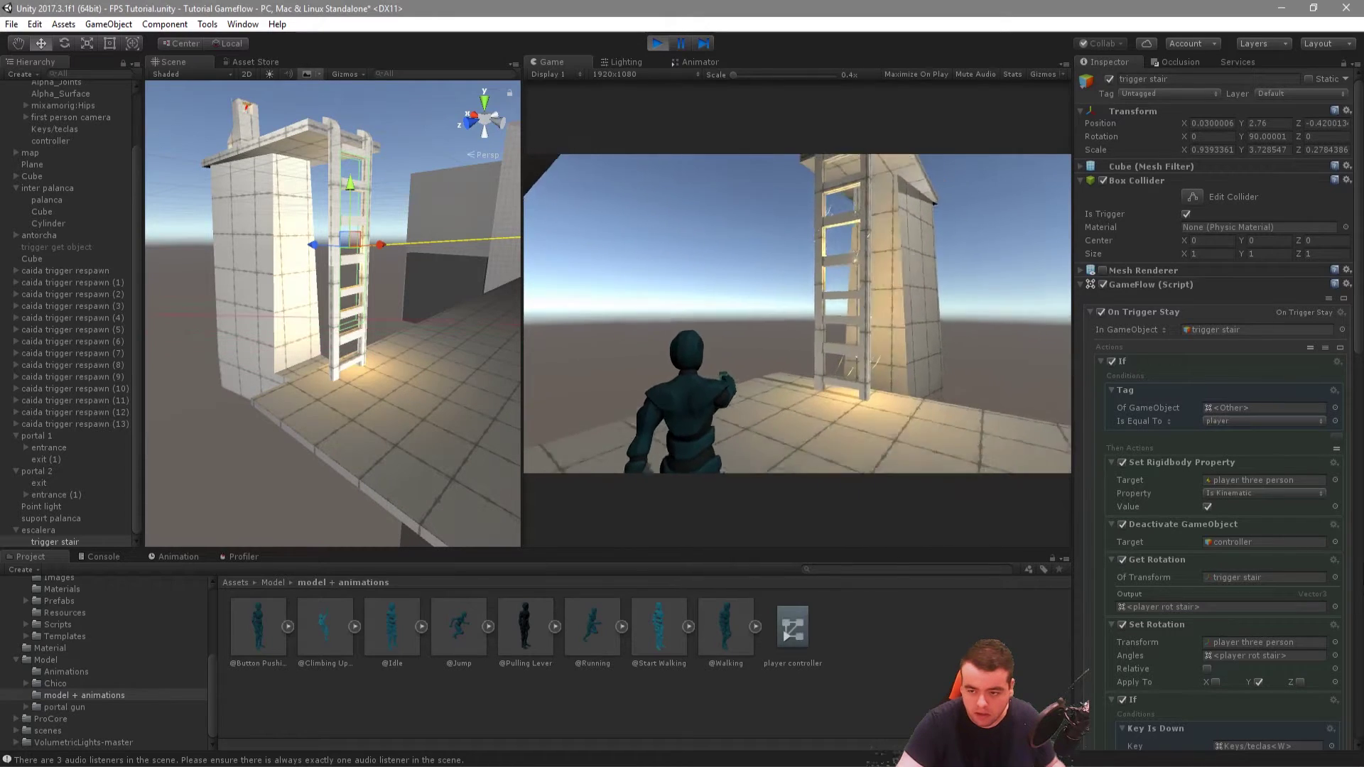
key(w)
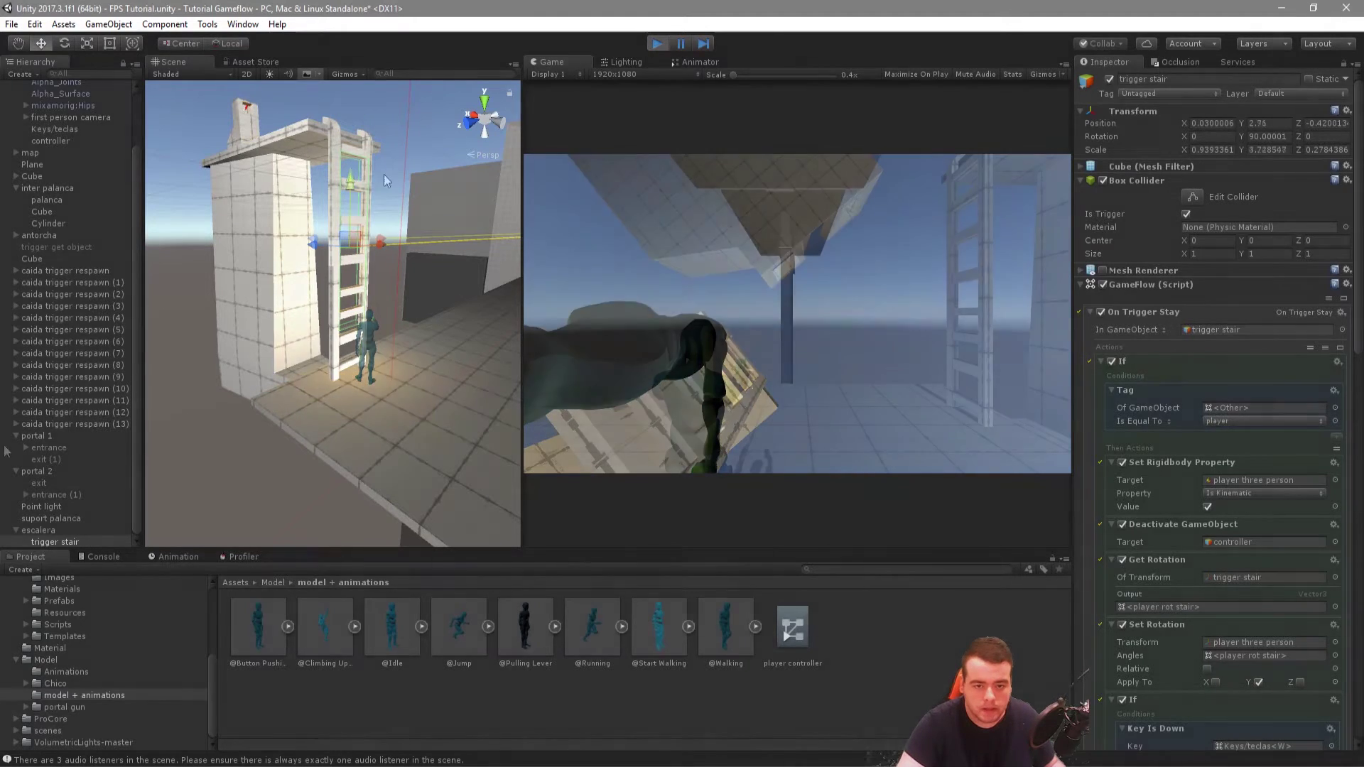
key(ctrl+p)
Step: Move player three person up beside the ladder top and play-test from there
scroll(57, 177, up, 3)
double_click(56, 111)
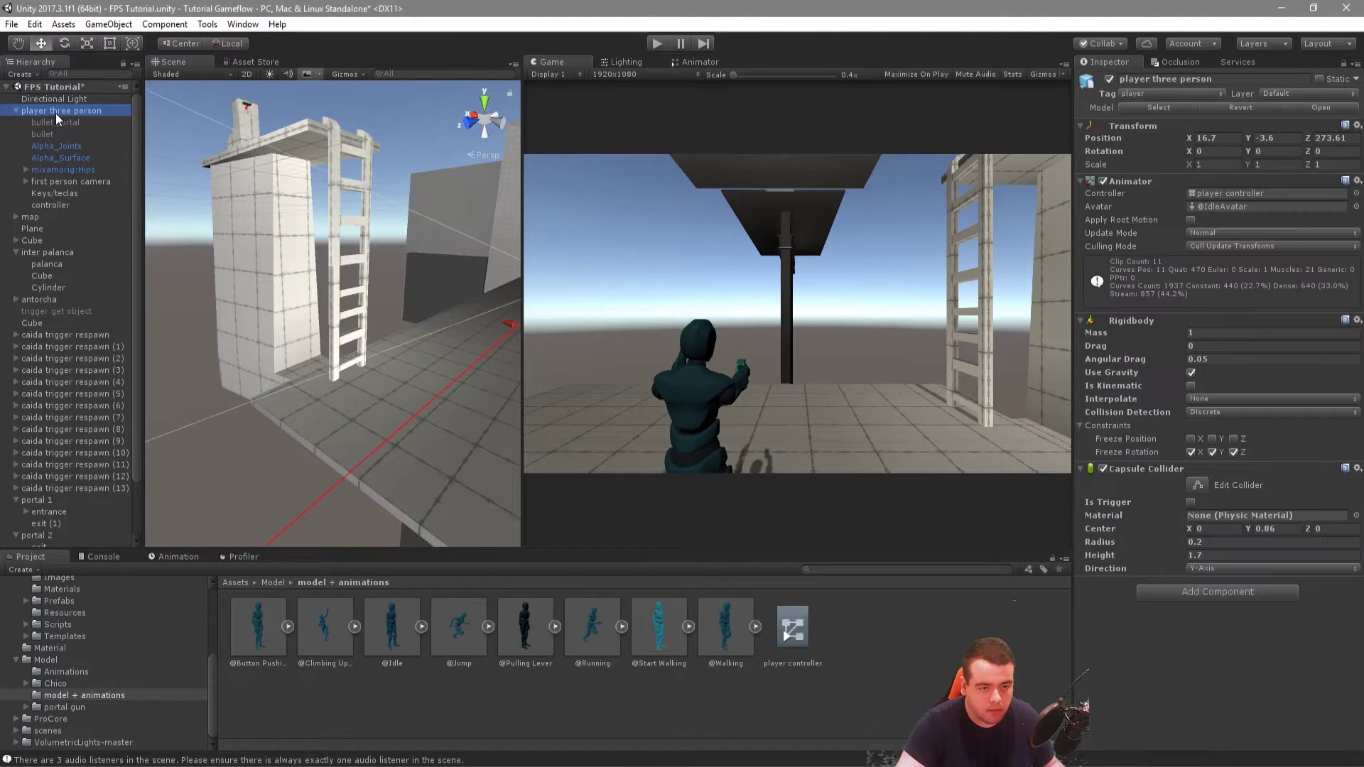
drag(411, 302, 170, 91)
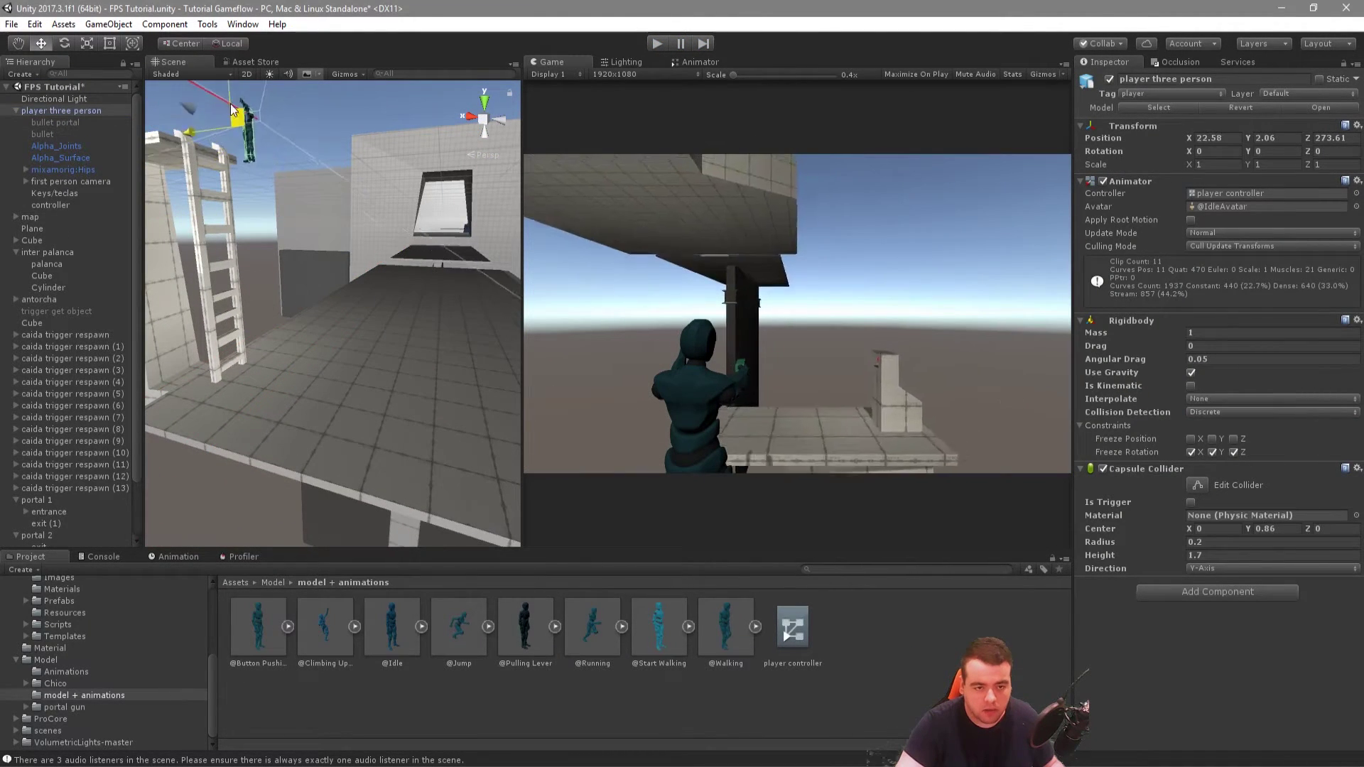
key(ctrl+p)
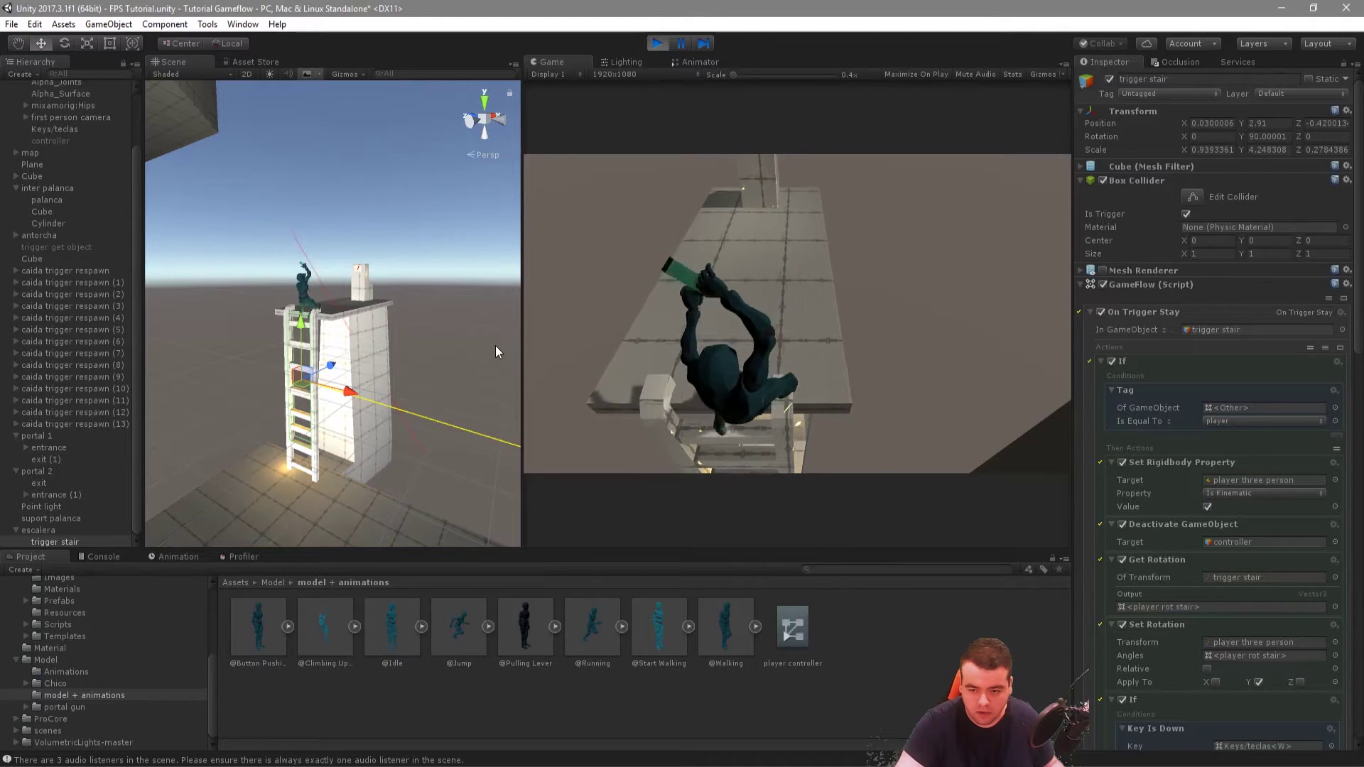
click(664, 44)
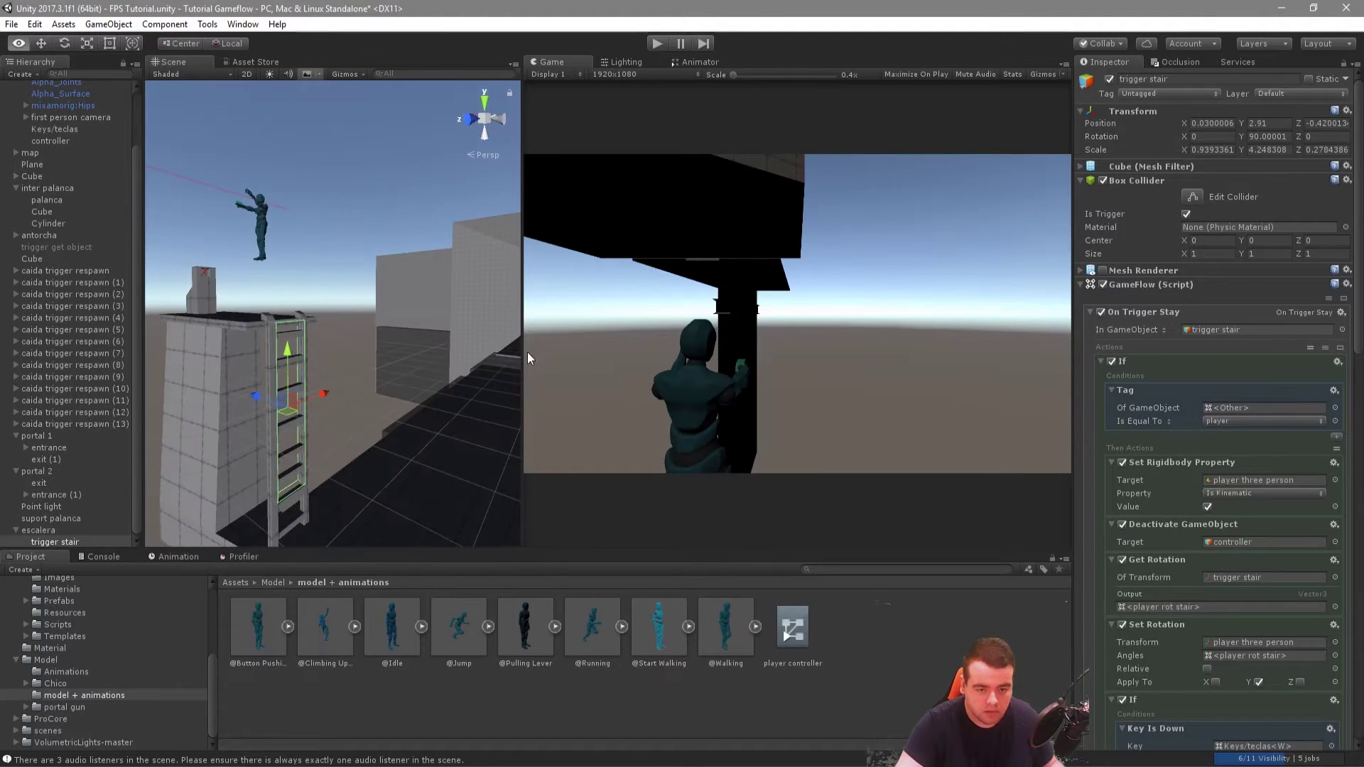
Step: Make the trigger stair taller and play-test the climb again
mouse_move(292, 350)
mouse_down()
mouse_move(259, 260)
mouse_move(389, 287)
mouse_move(360, 202)
mouse_up()
scroll(258, 210, down, 5)
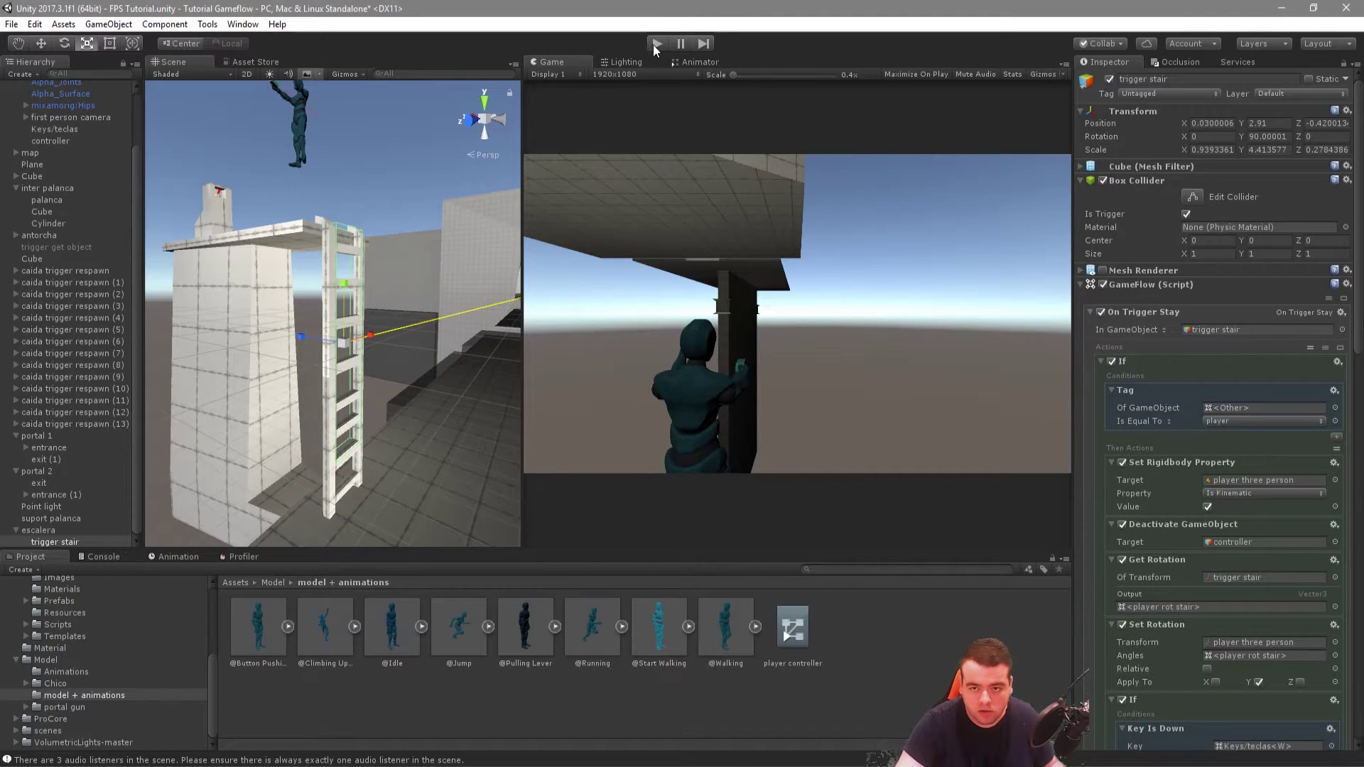
click(654, 44)
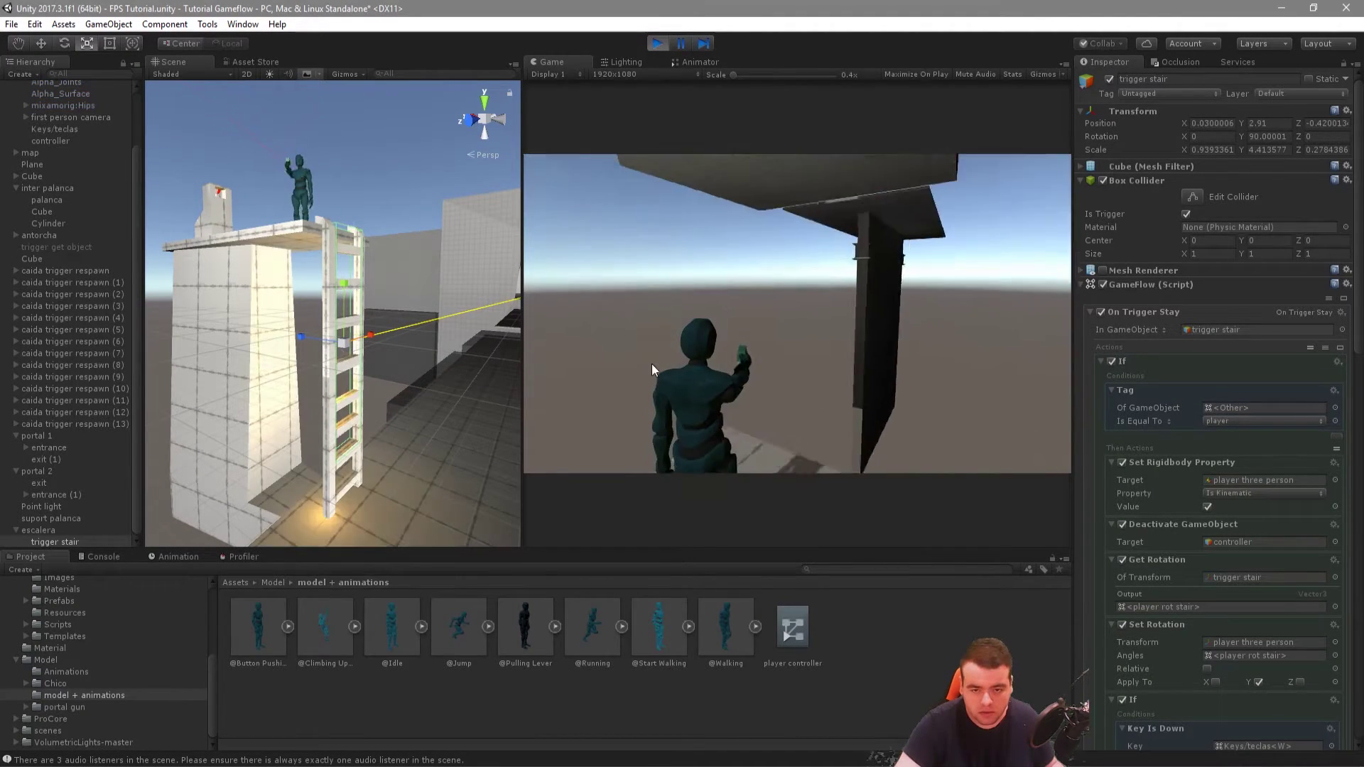
key(w)
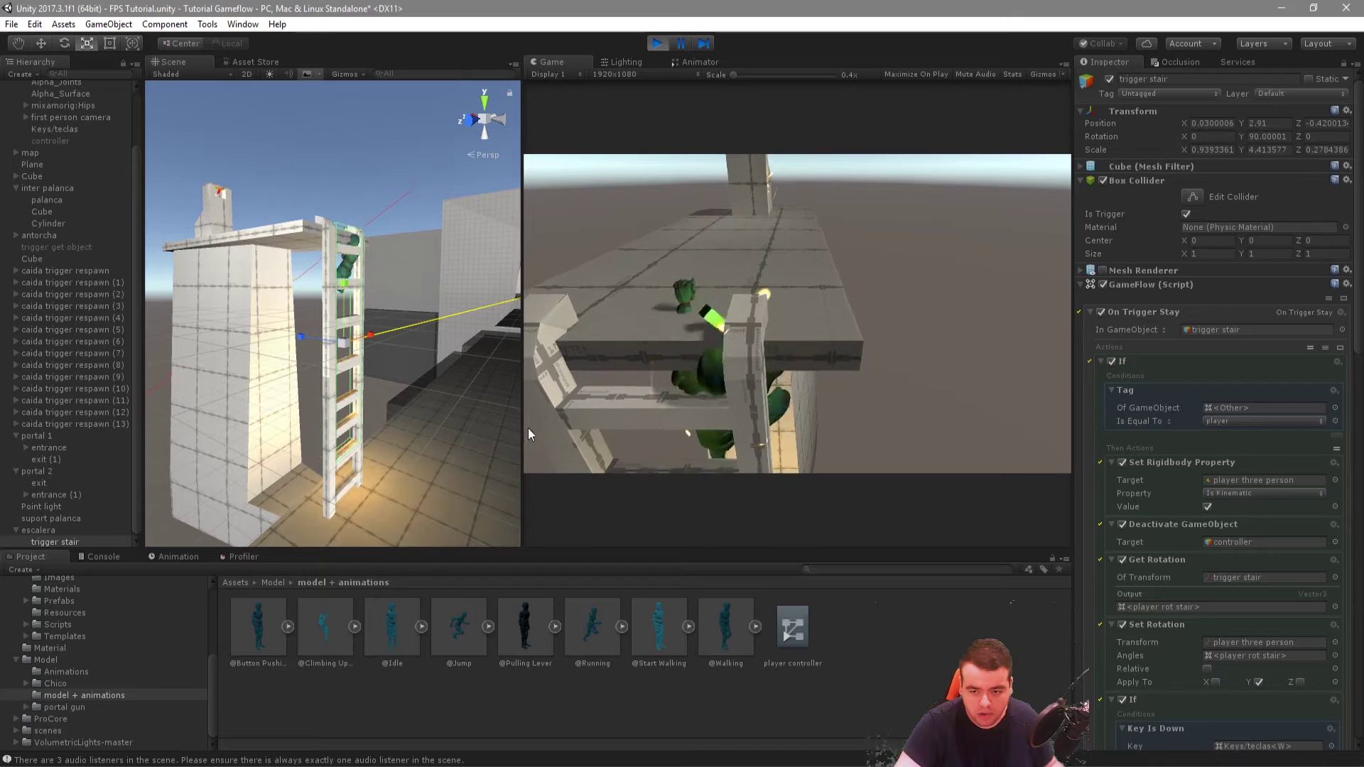
click(659, 45)
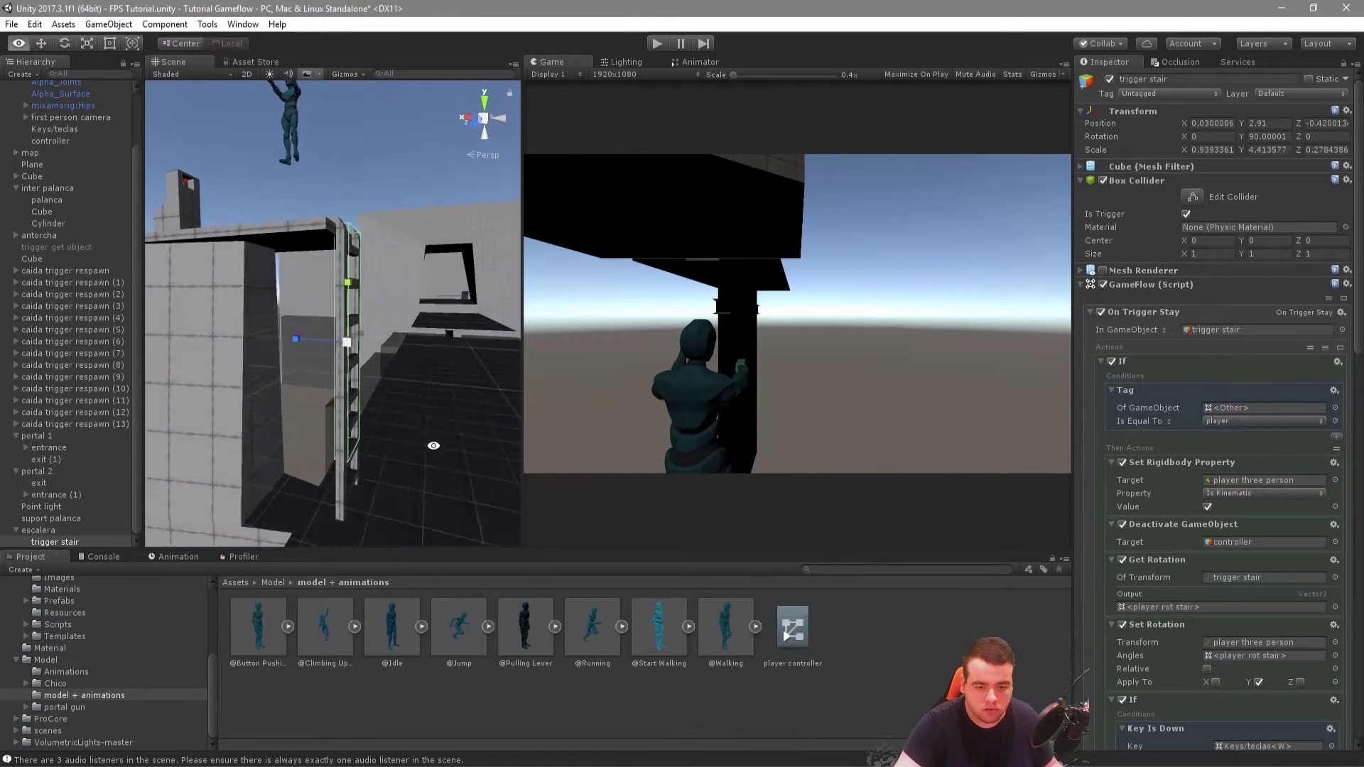
Step: Thin the trigger stair to Z scale 0.26 and shift it to X -0.18
drag(305, 341, 308, 341)
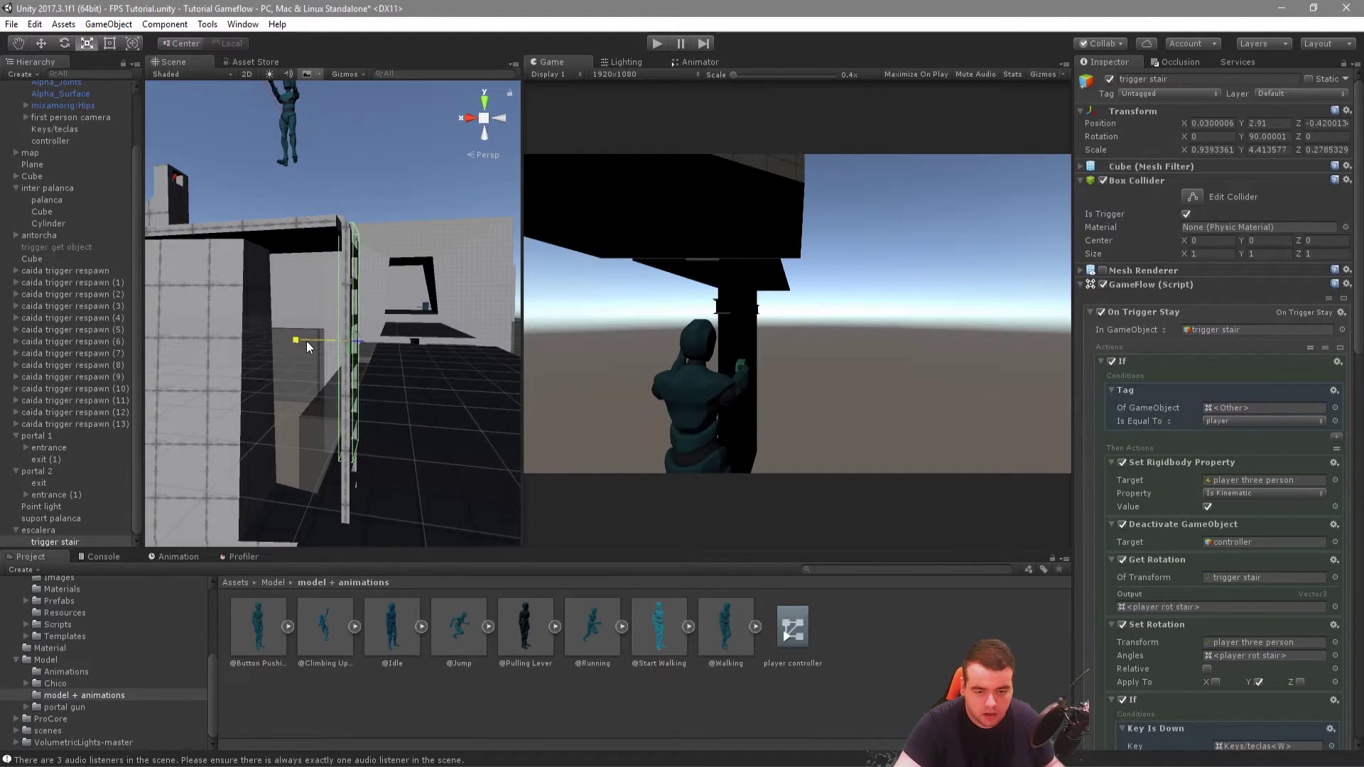
key(w)
drag(304, 339, 308, 339)
key(f)
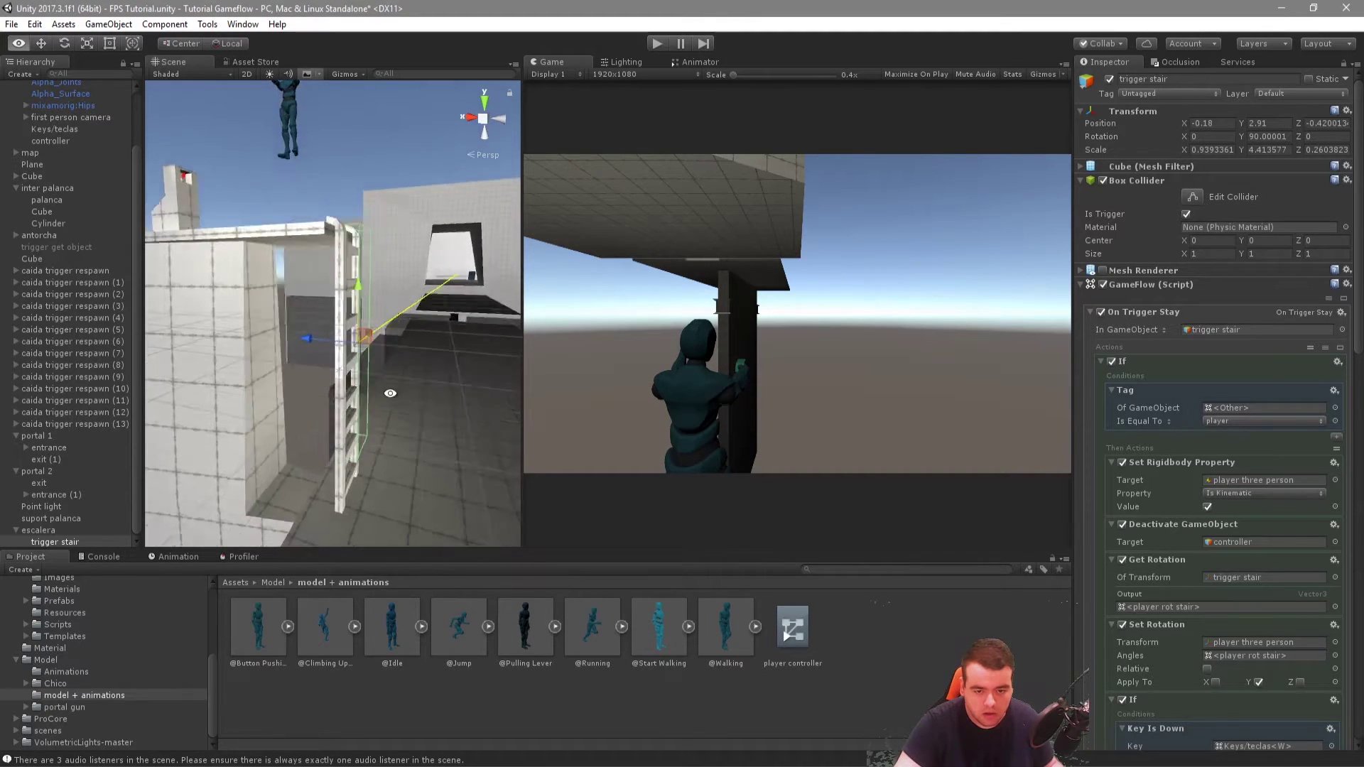
alt+drag(308, 340, 307, 398)
scroll(1264, 509, down, 2)
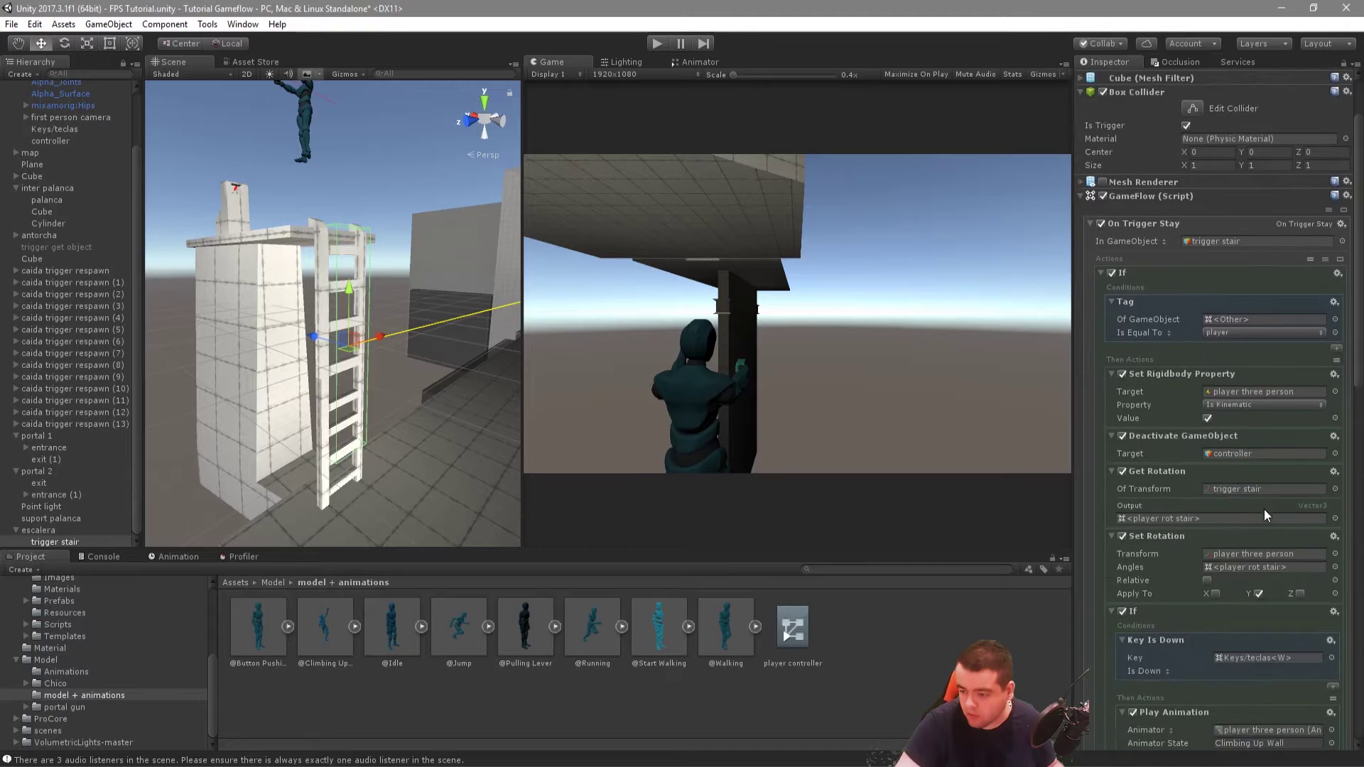
scroll(1271, 497, down, 2)
Step: Insert Get Position and Set Position actions at Get Rotation via a 'pos' search
click(1333, 427)
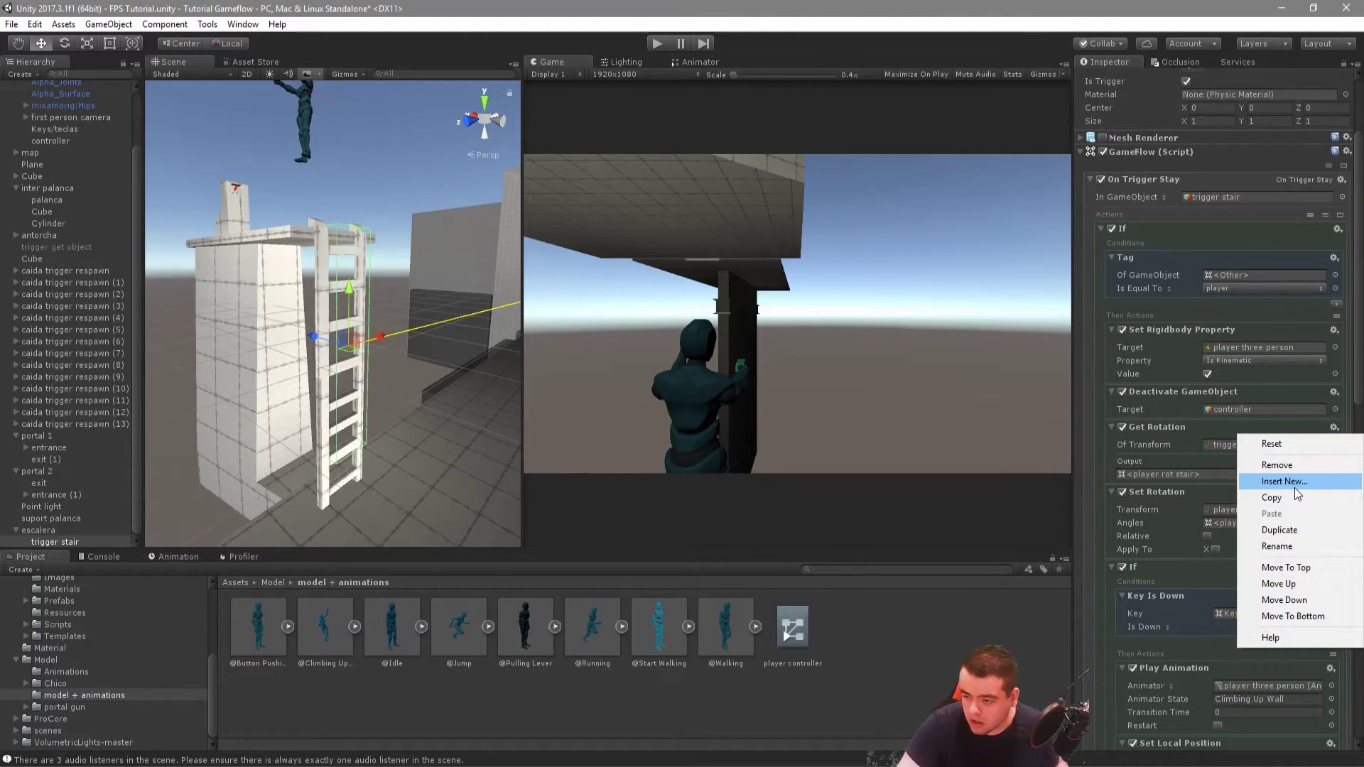
click(1294, 486)
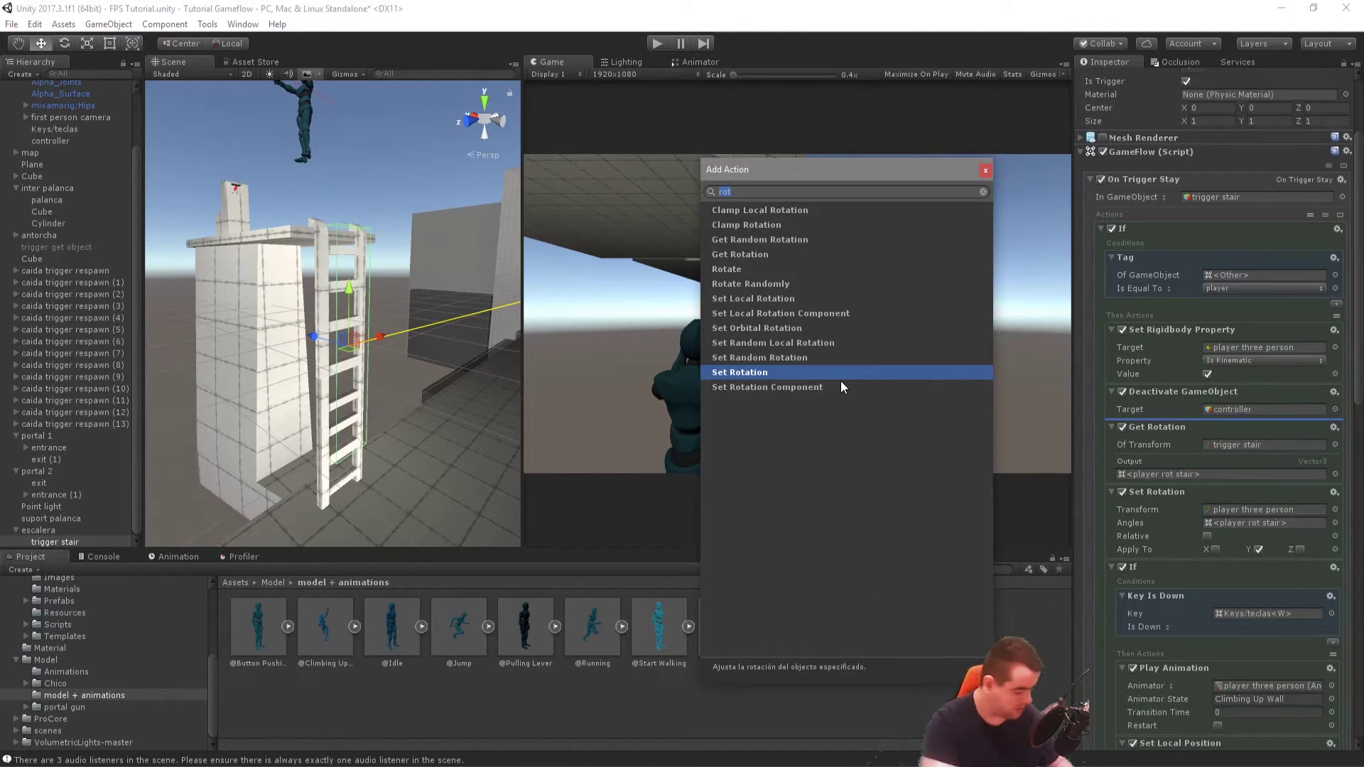
text(po)
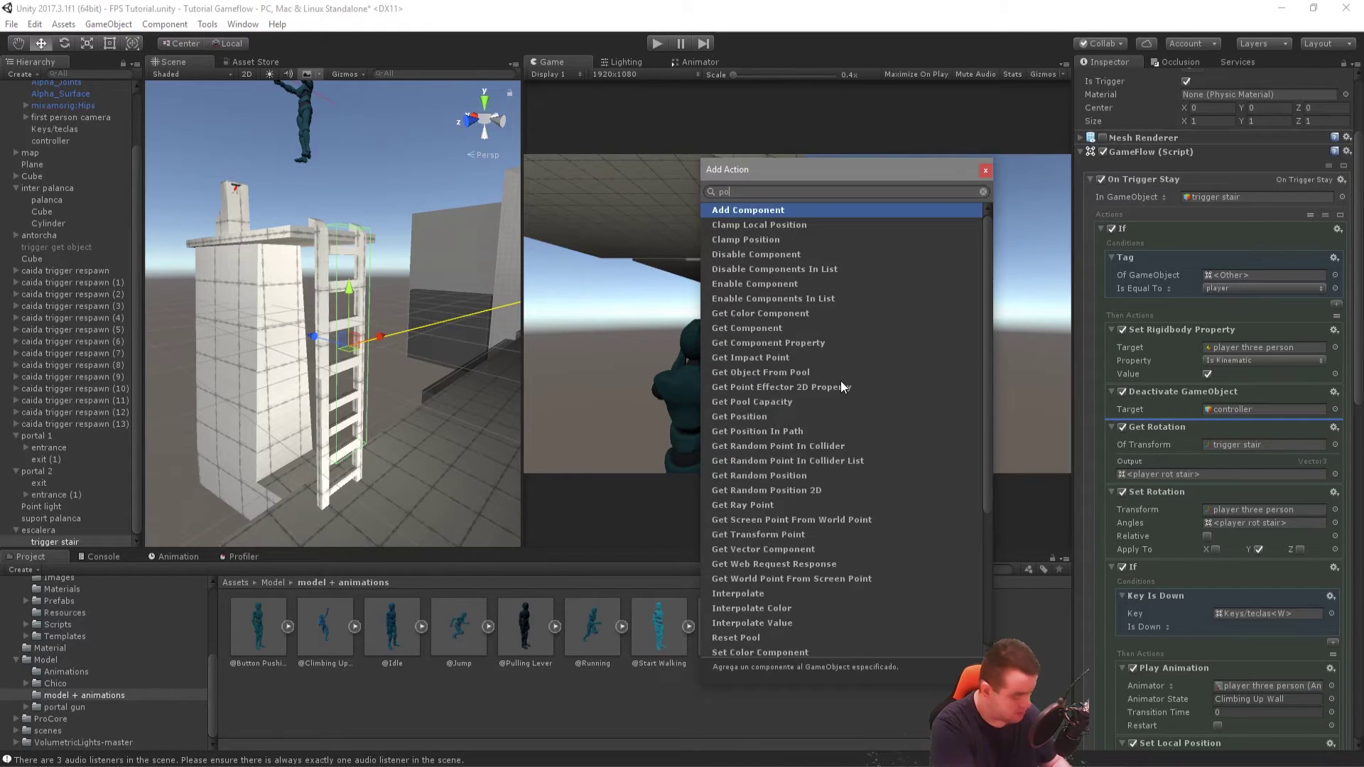
text(s)
click(757, 240)
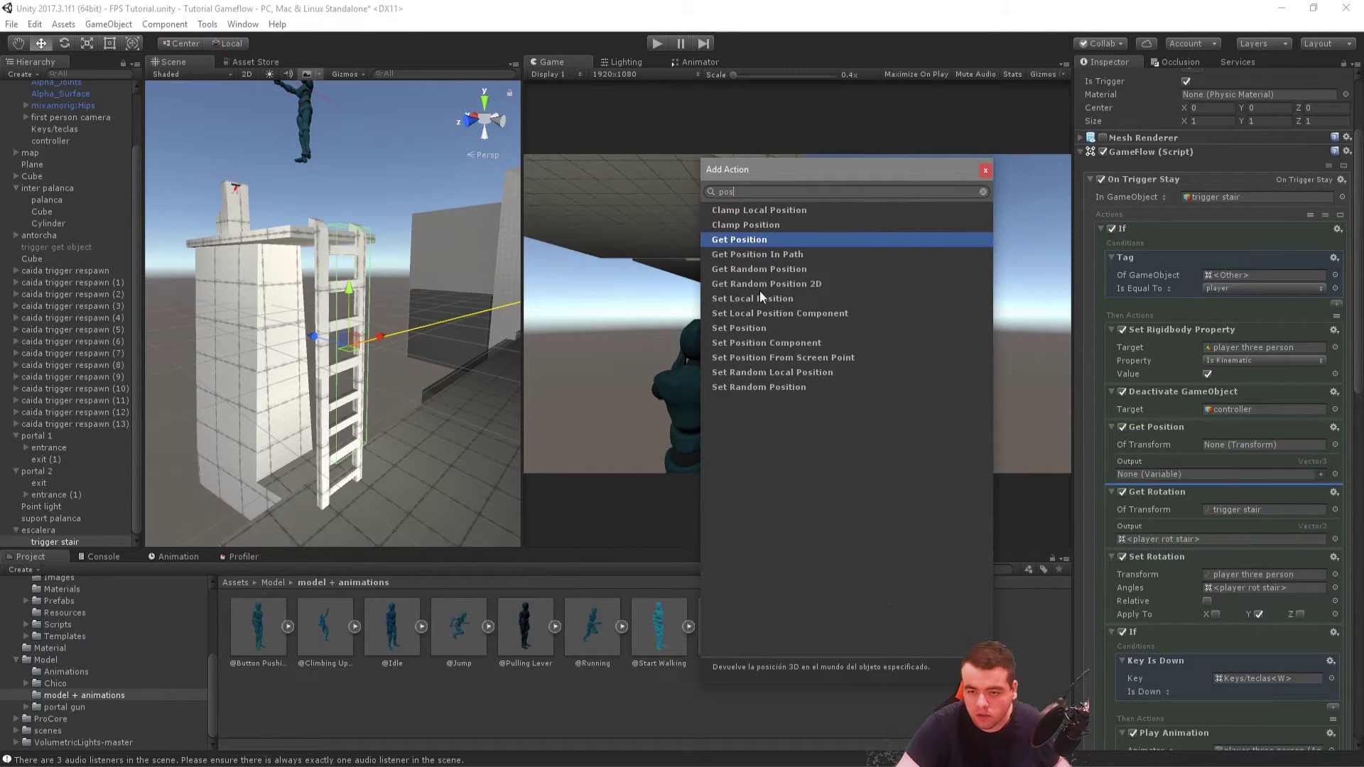
click(753, 328)
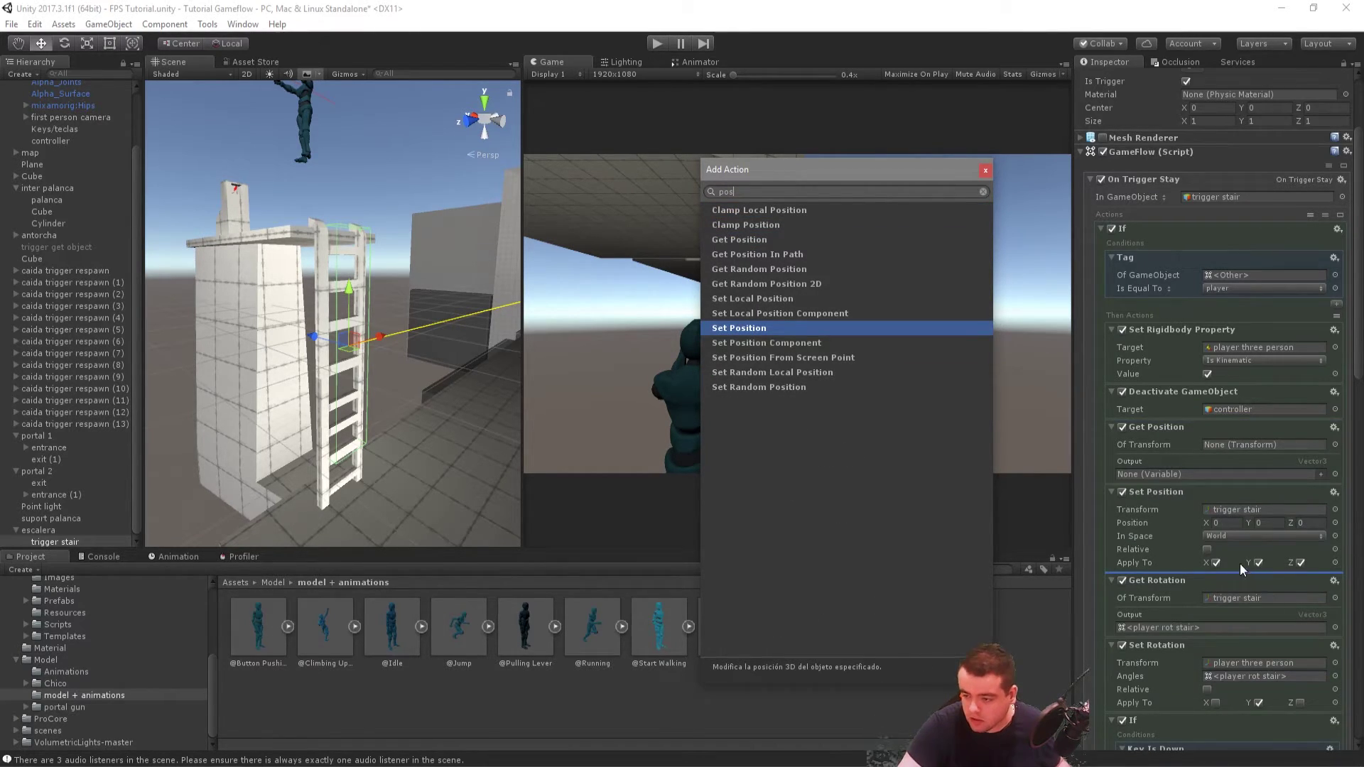
click(1216, 564)
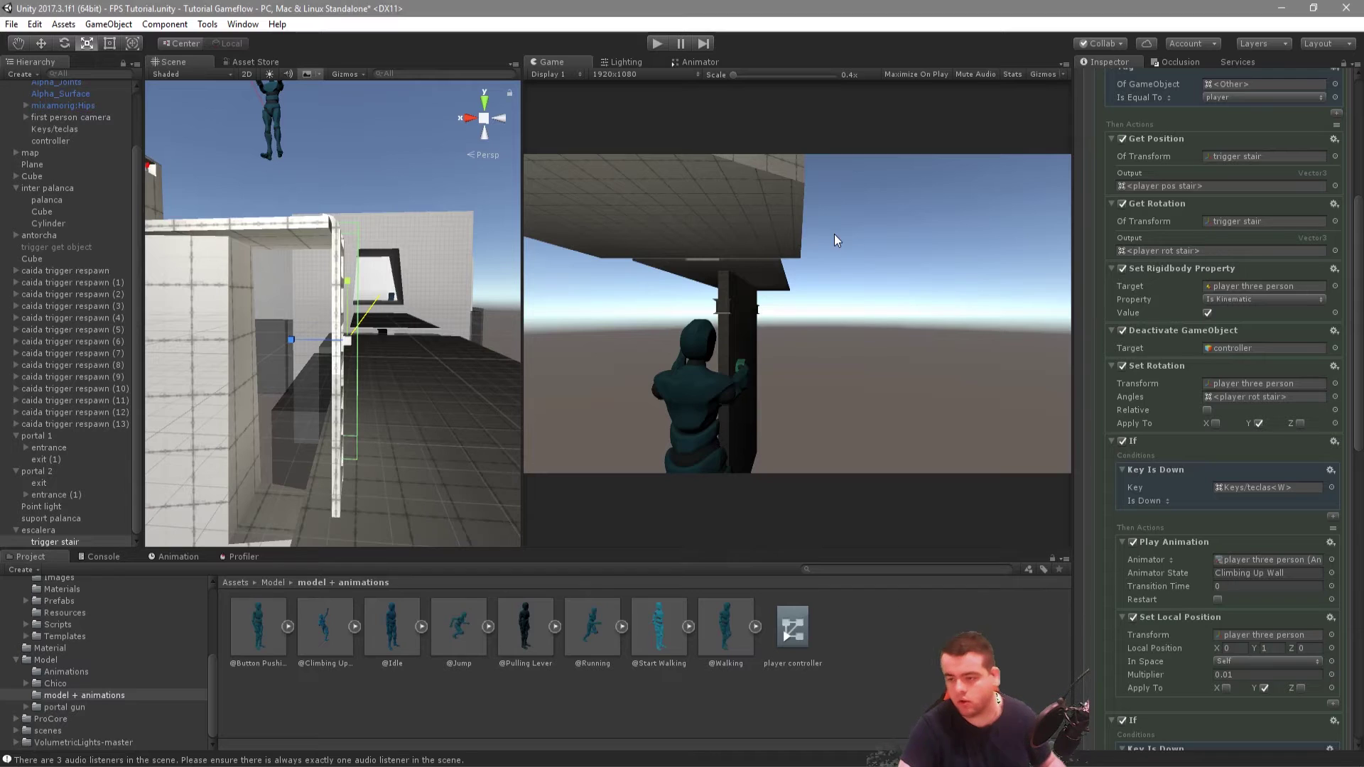
Step: Insert a Set Position action before Set Rotation, fed by the saved stair position
click(1334, 367)
click(1270, 421)
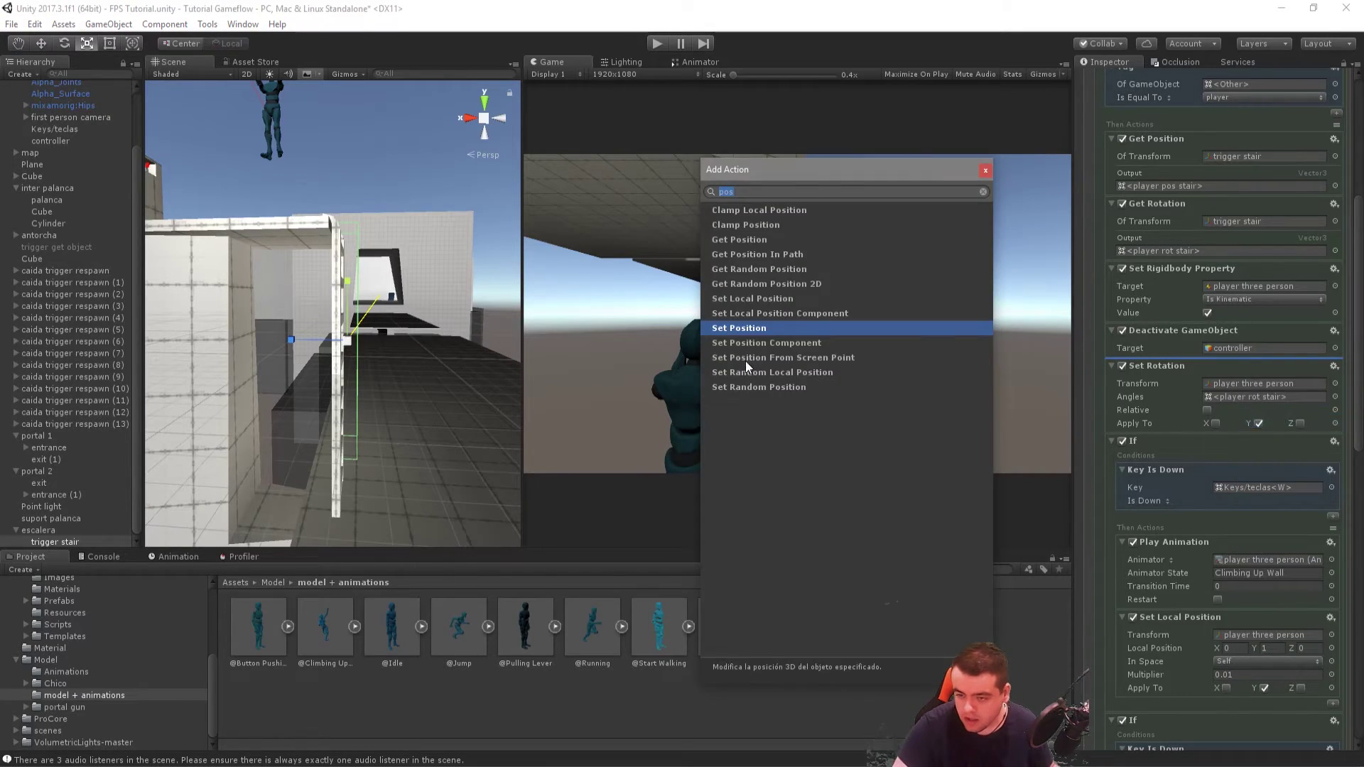
click(735, 327)
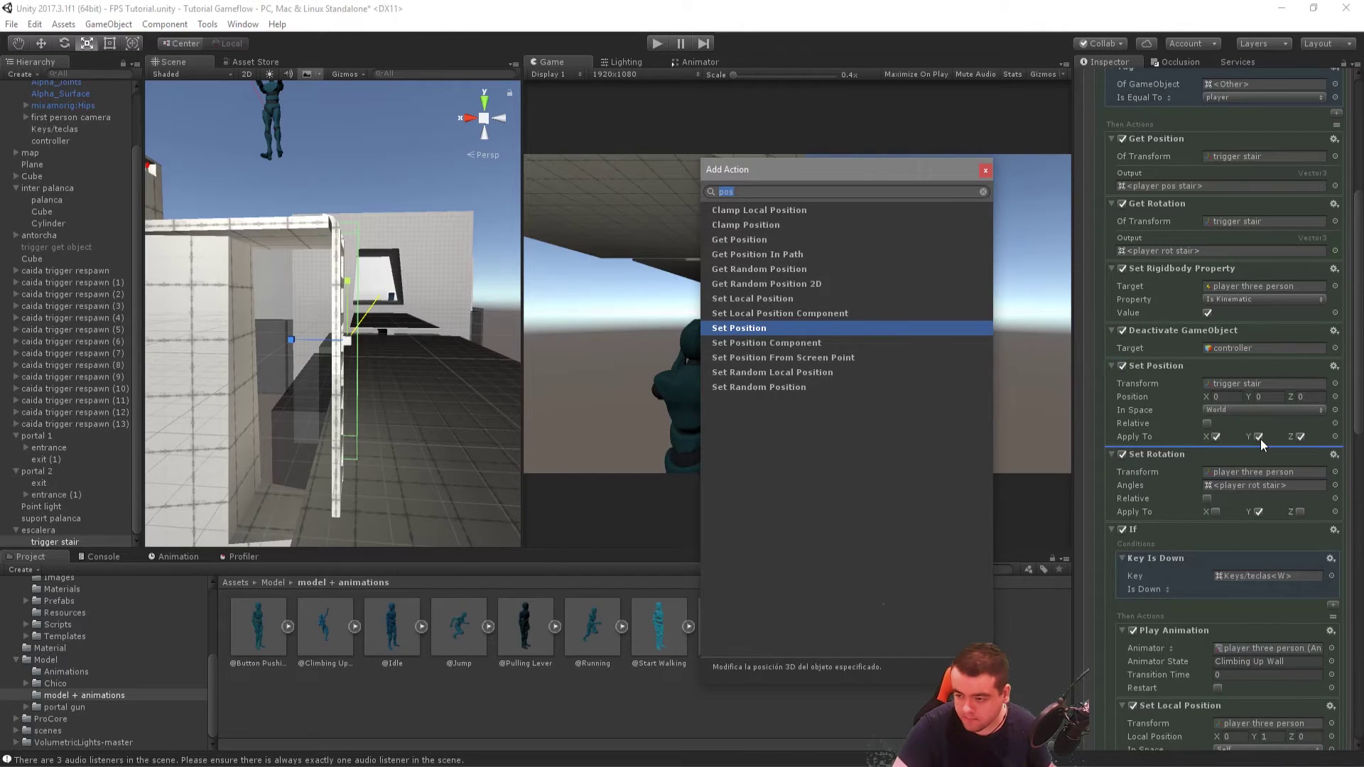
click(1257, 437)
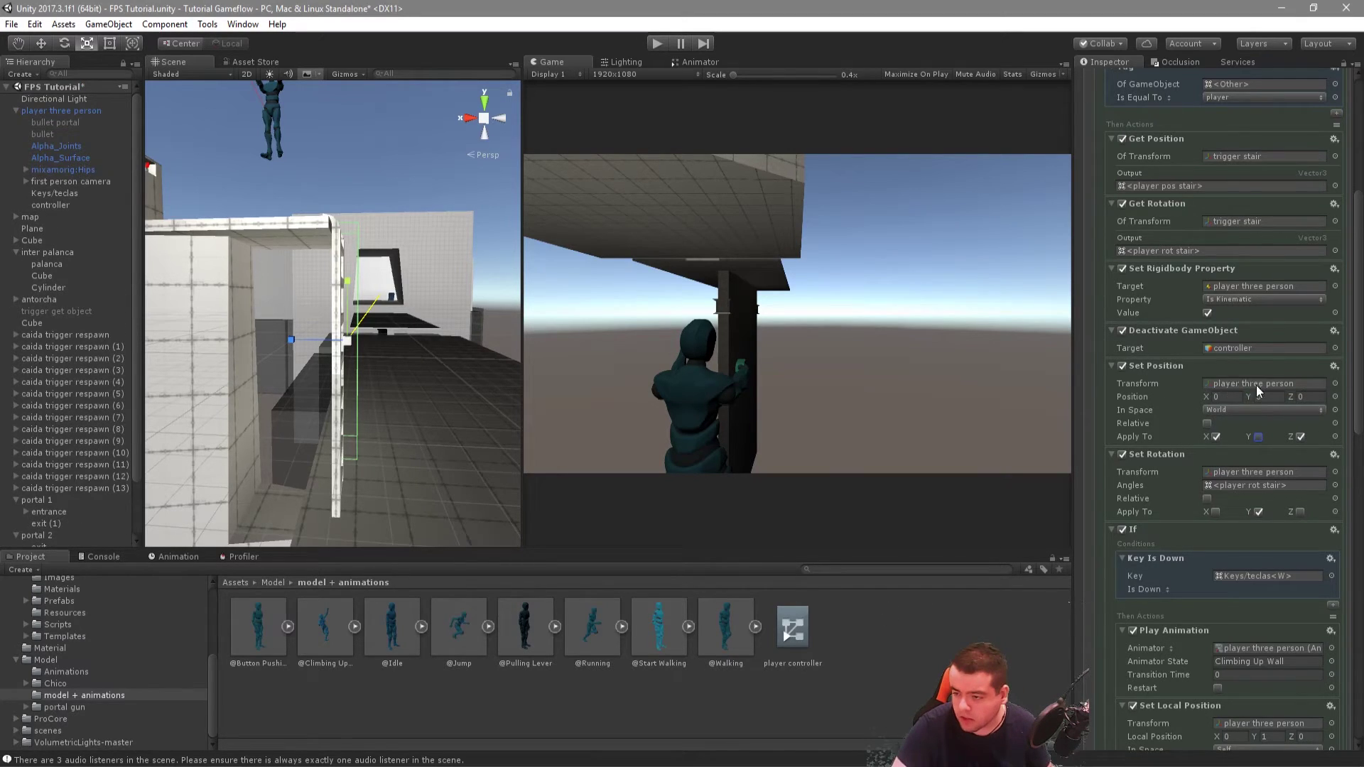
click(1165, 187)
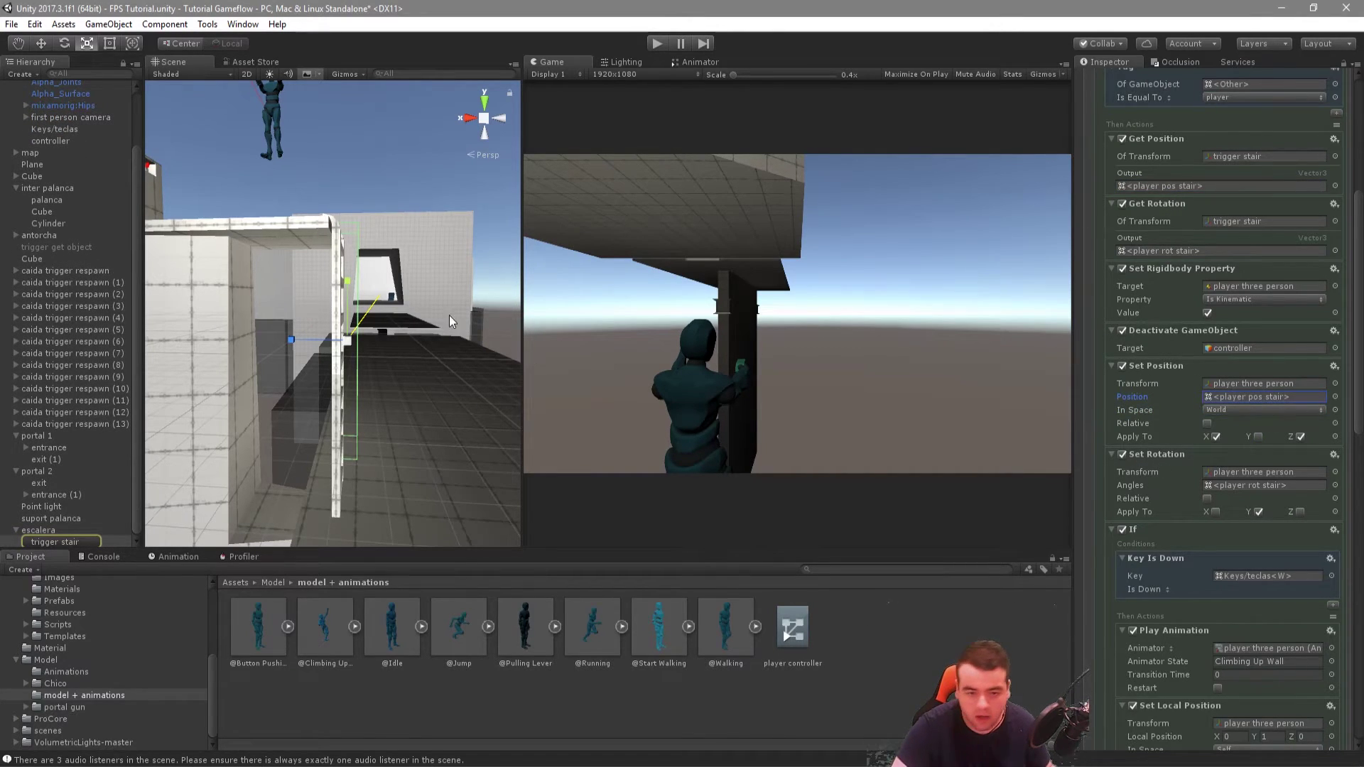
Step: Orbit the scene view around the ladder and start a play test
alt+drag(391, 368, 368, 335)
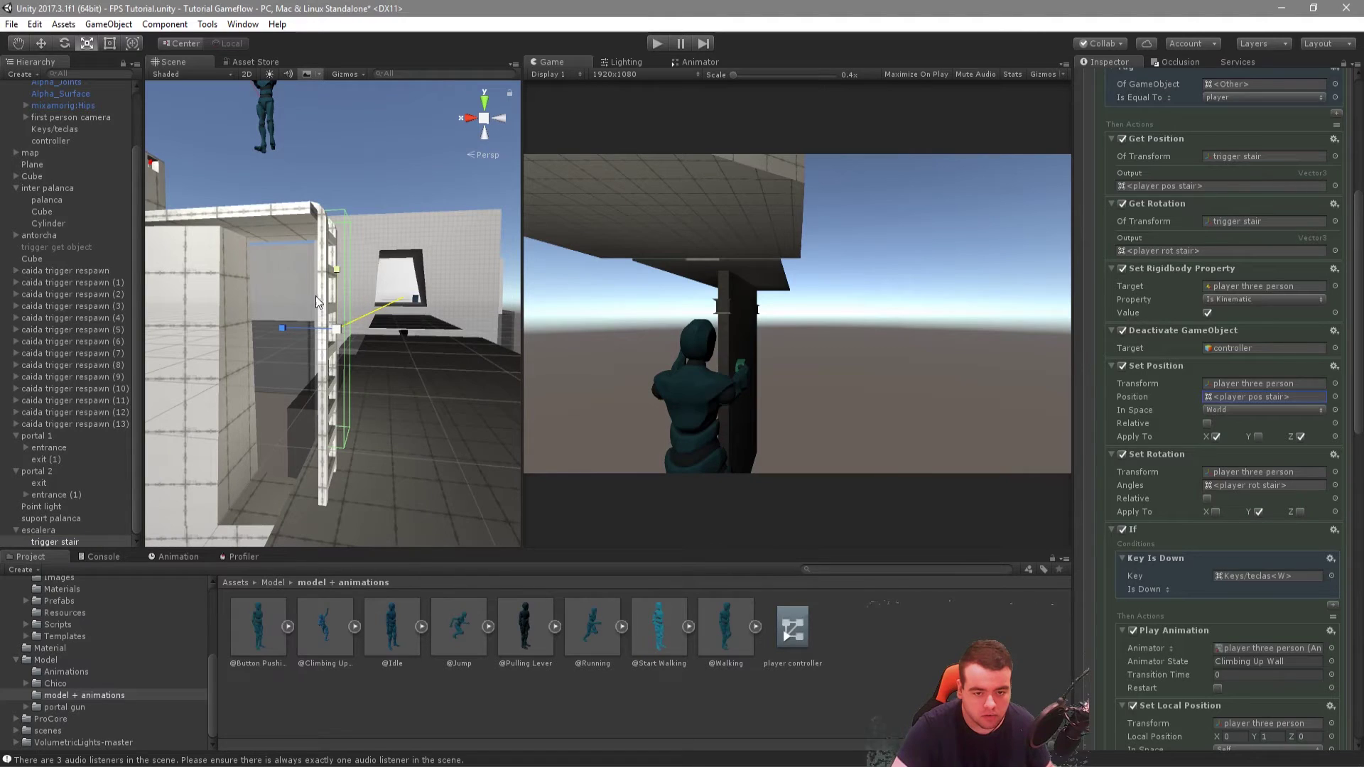
mouse_move(287, 330)
alt+mouse_down()
mouse_move(318, 432)
mouse_move(291, 367)
alt+mouse_up()
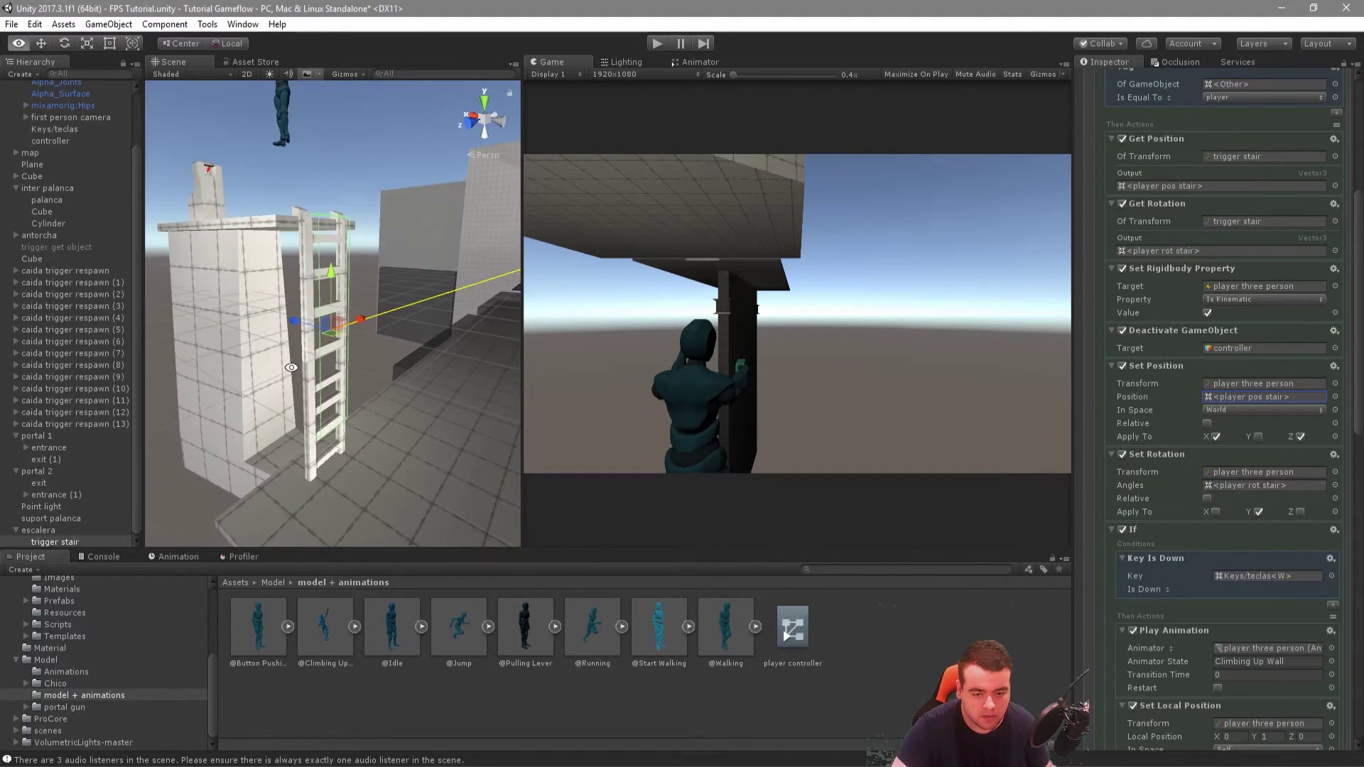
click(657, 44)
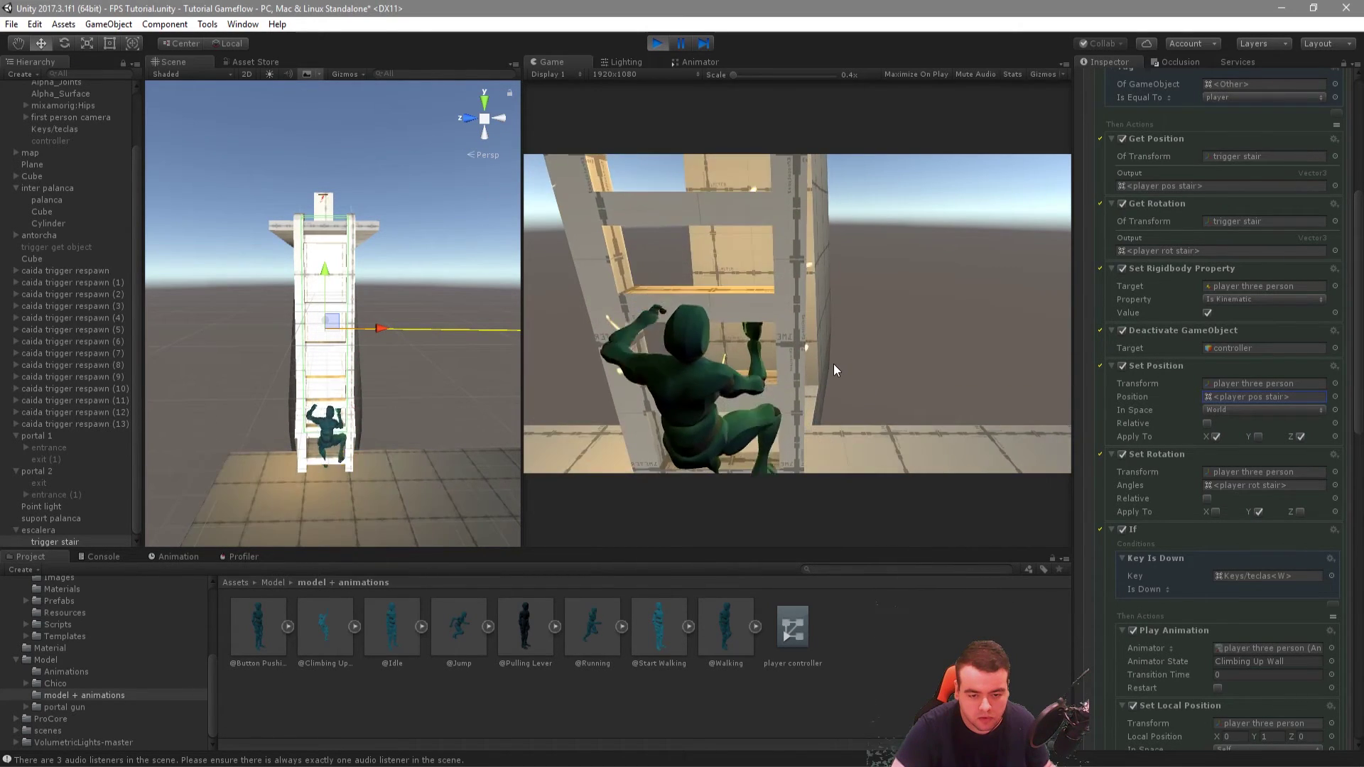
Step: Stop the ladder play test and orbit to a side view of the tower
click(657, 43)
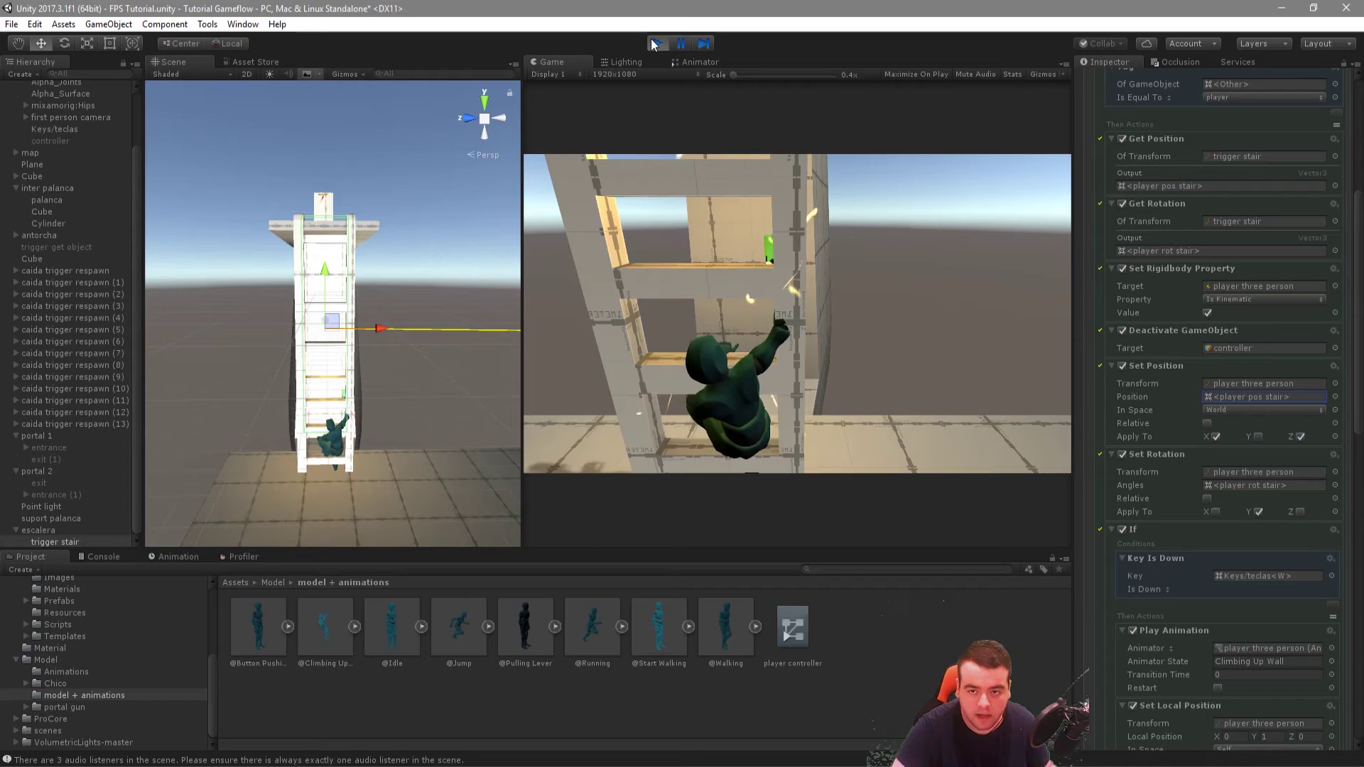
alt+drag(321, 405, 551, 385)
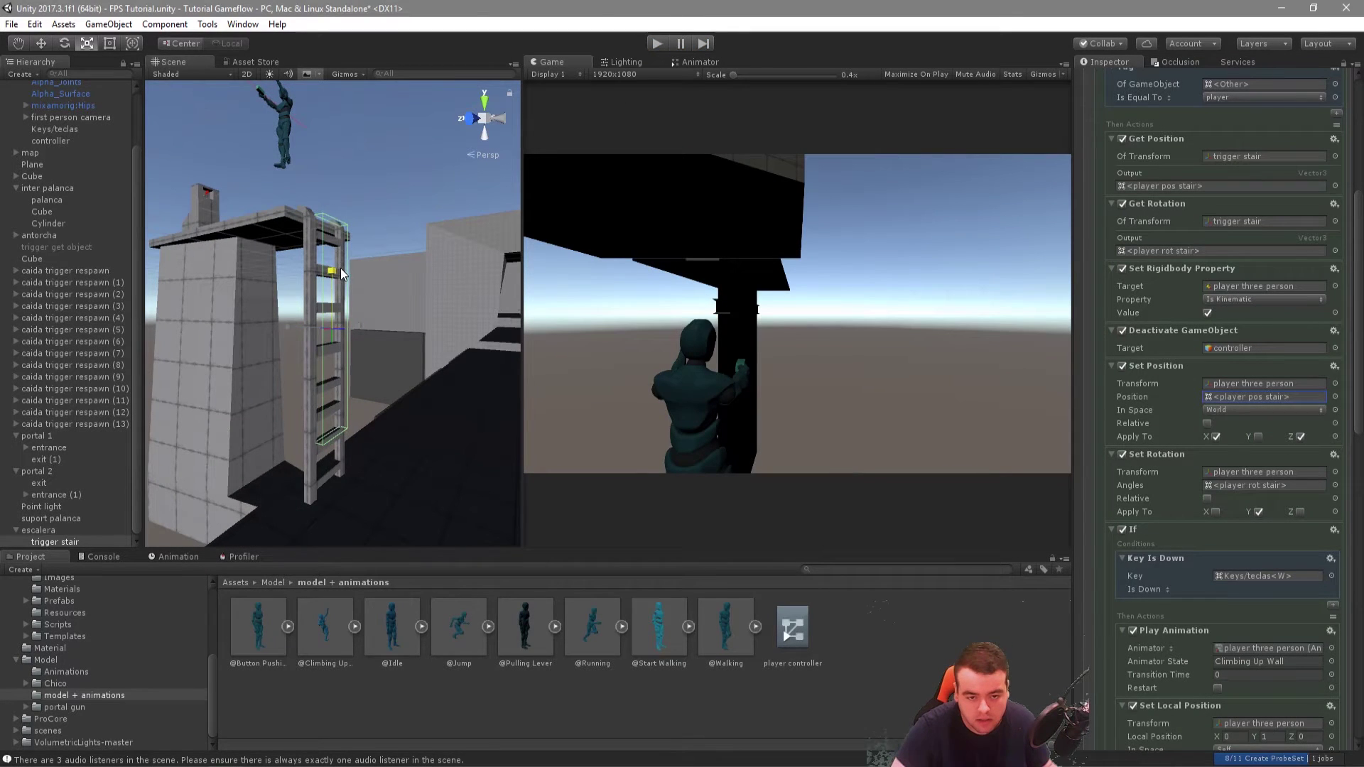
Step: Frame player three person and orbit around it to review its components
alt+drag(343, 273, 269, 305)
scroll(74, 216, up, 3)
double_click(47, 112)
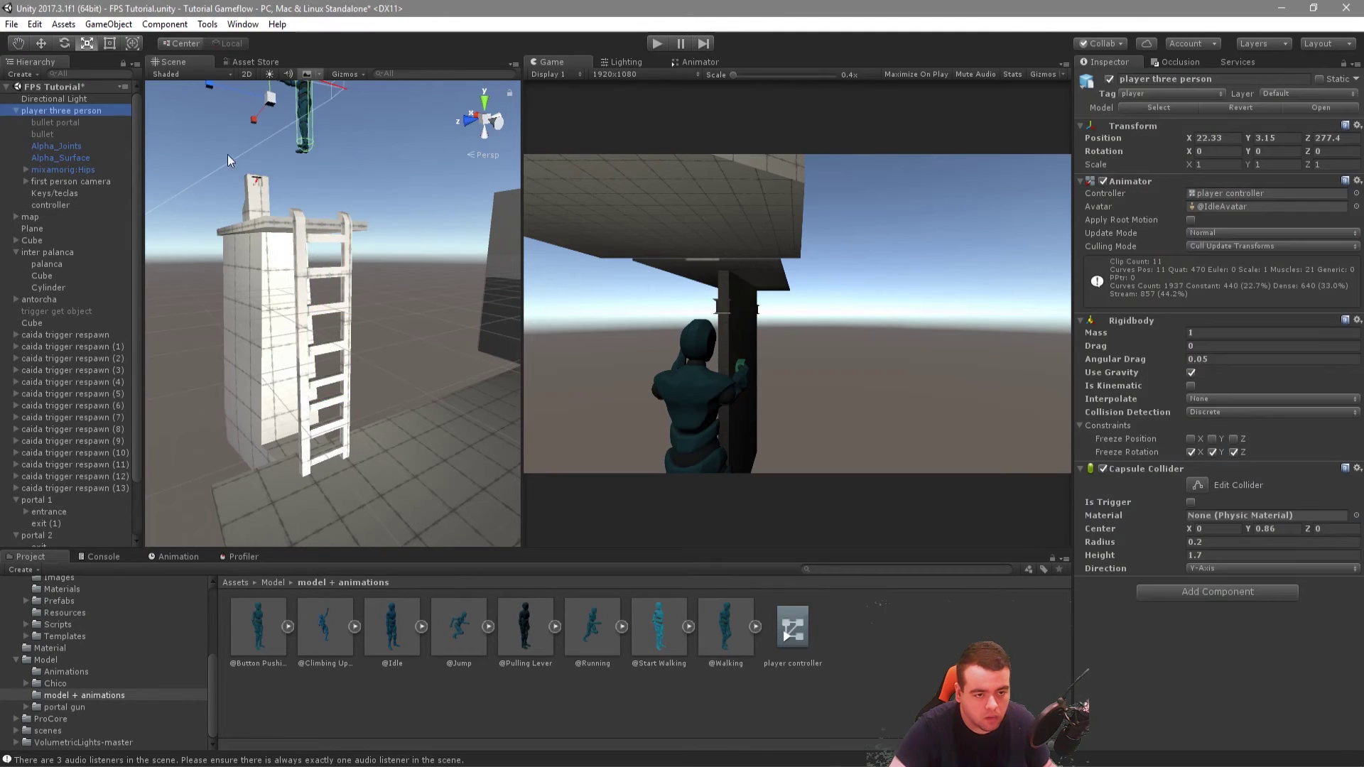
scroll(301, 203, down, 5)
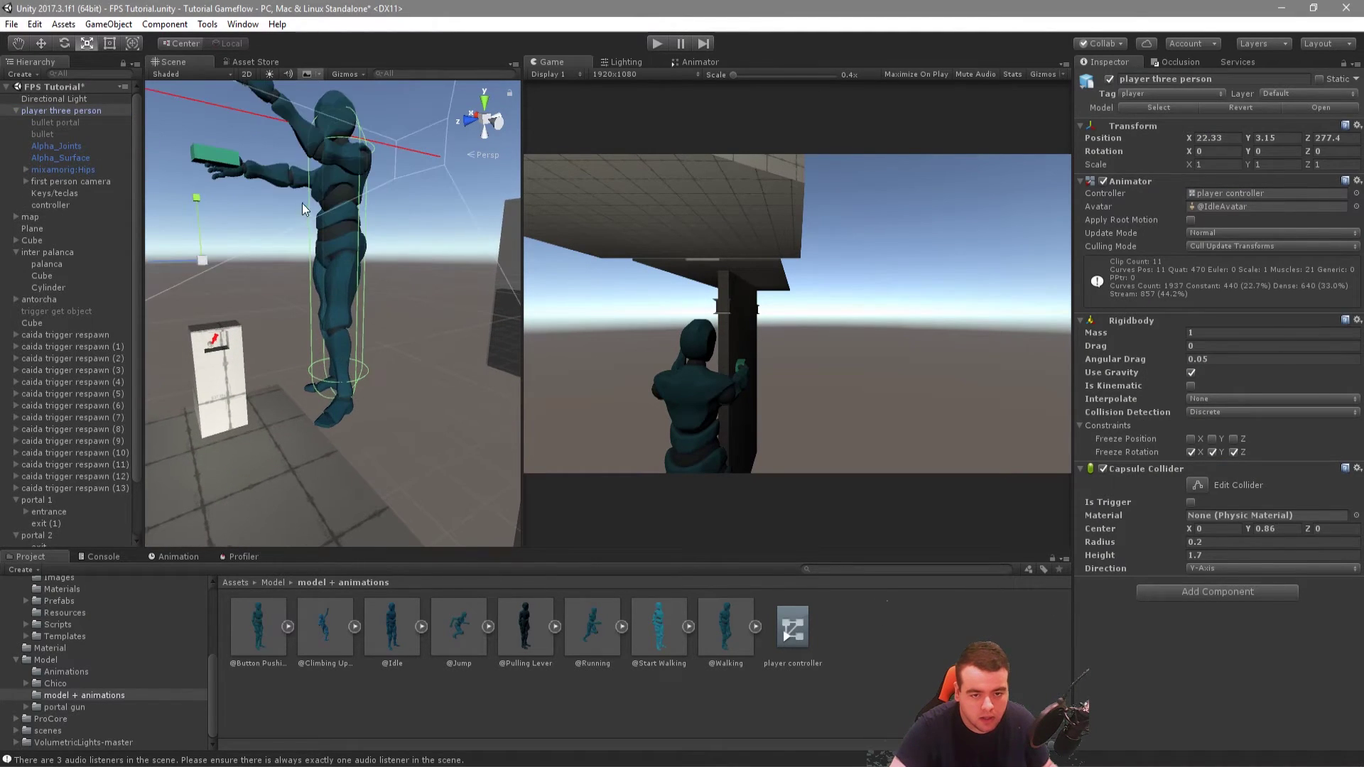
alt+drag(318, 134, 388, 264)
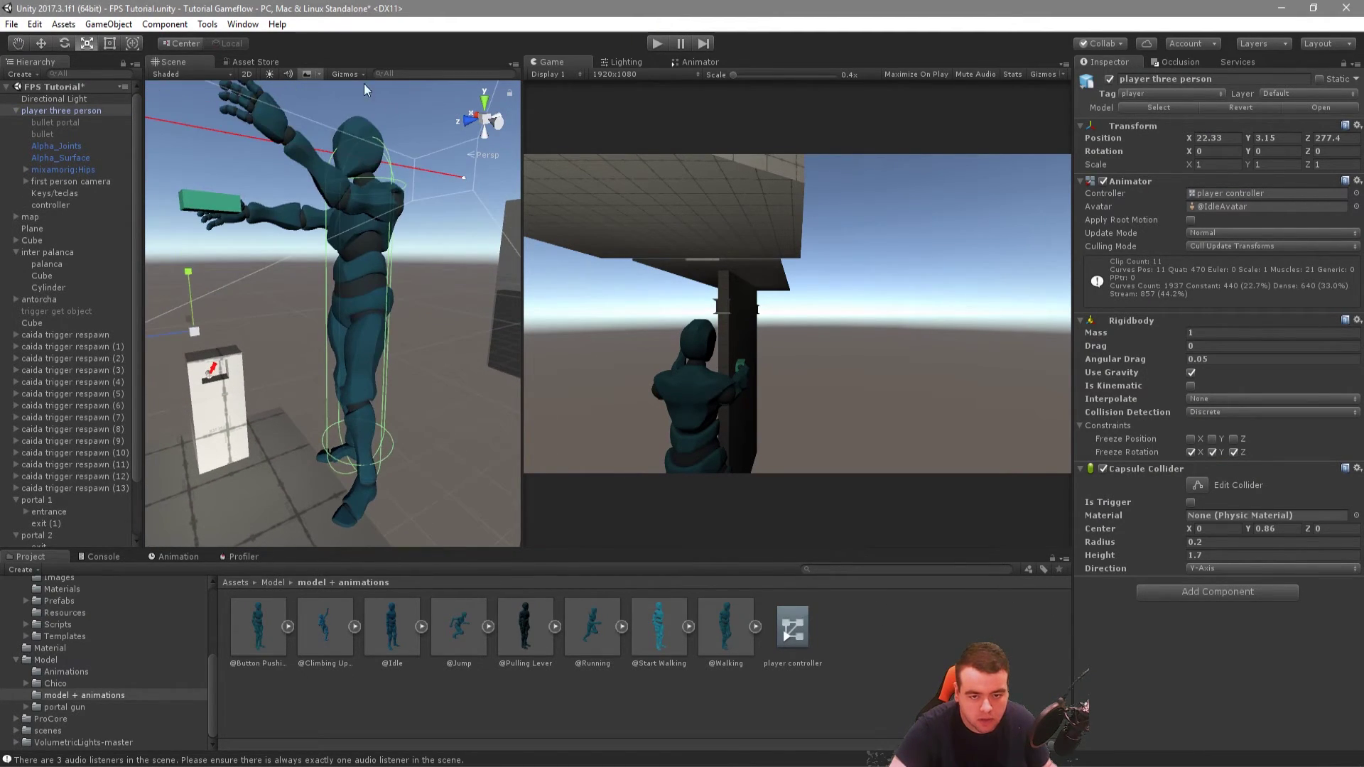
scroll(331, 339, up, 5)
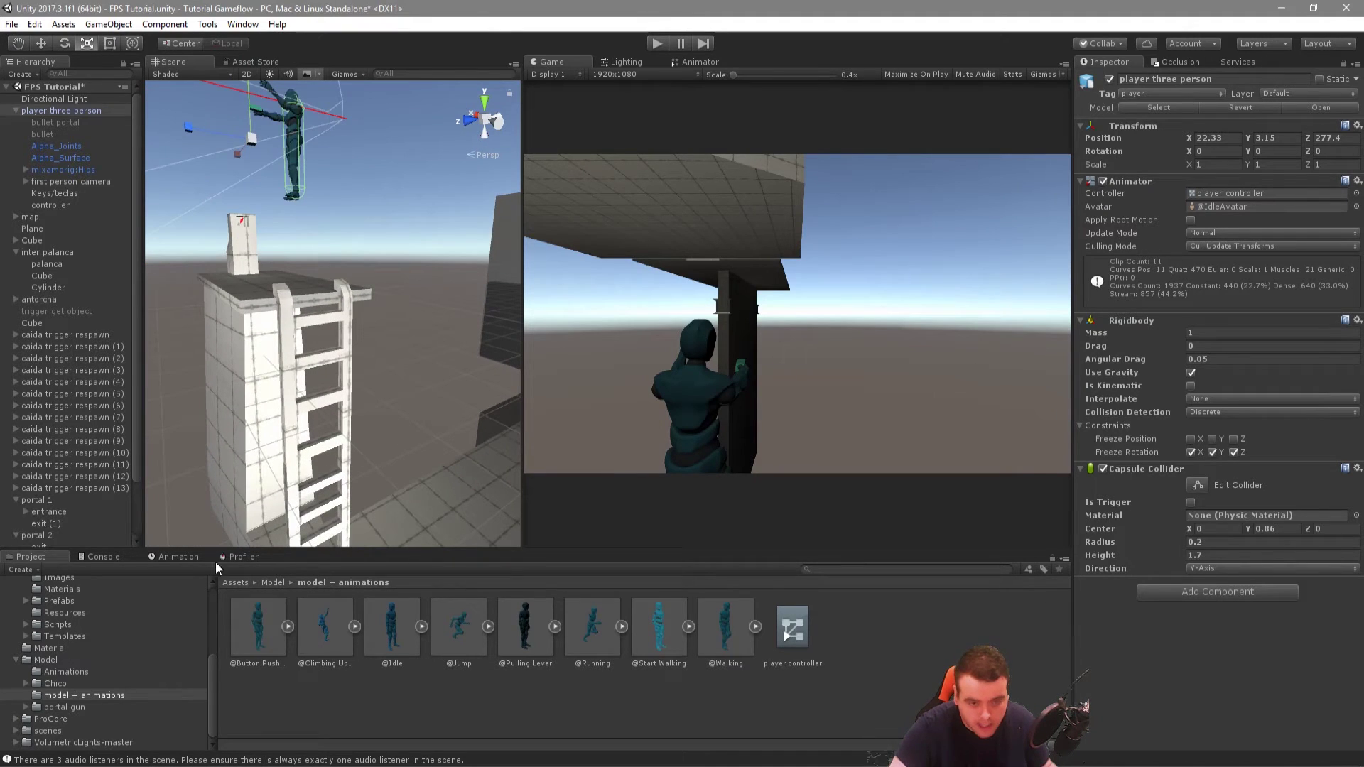
scroll(66, 531, down, 3)
Step: Frame trigger stair and scroll to its W and S Key Is Down climbing blocks
double_click(45, 543)
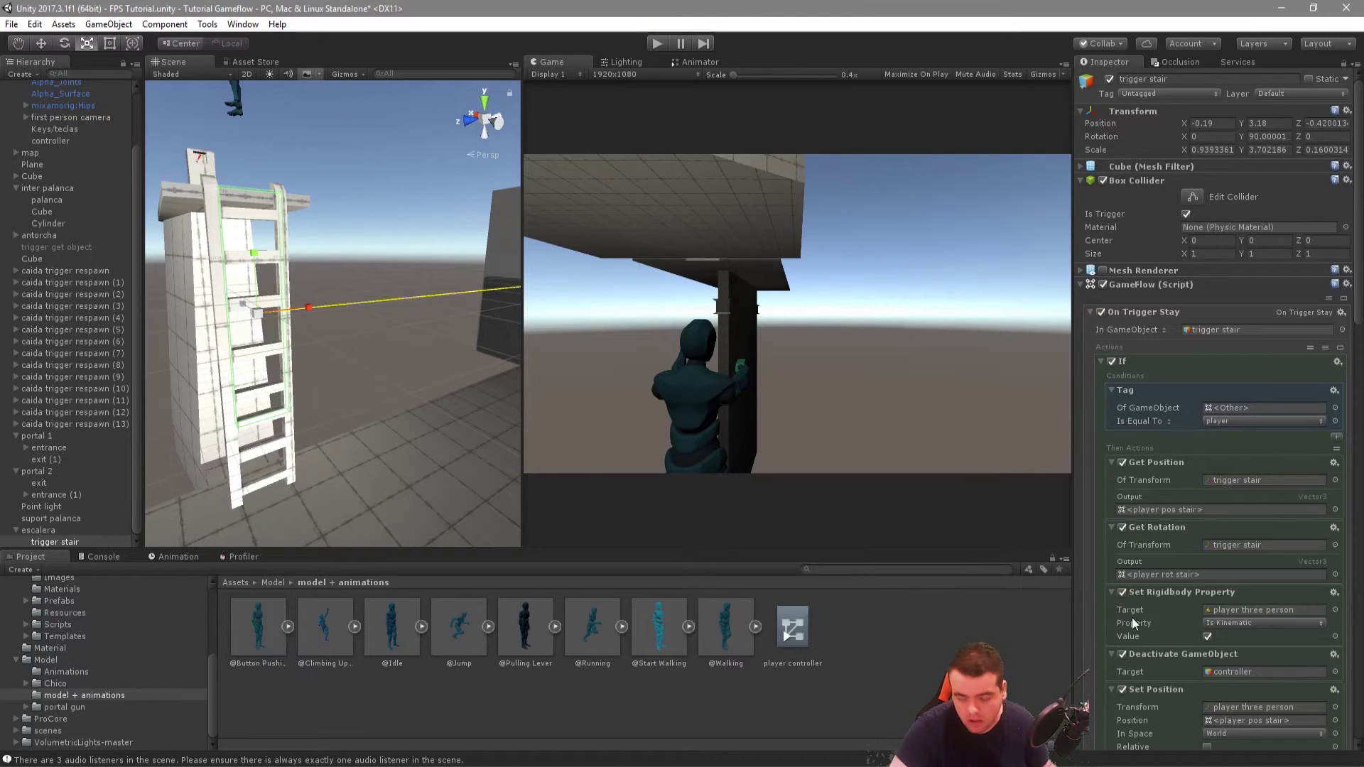
scroll(1276, 265, down, 2)
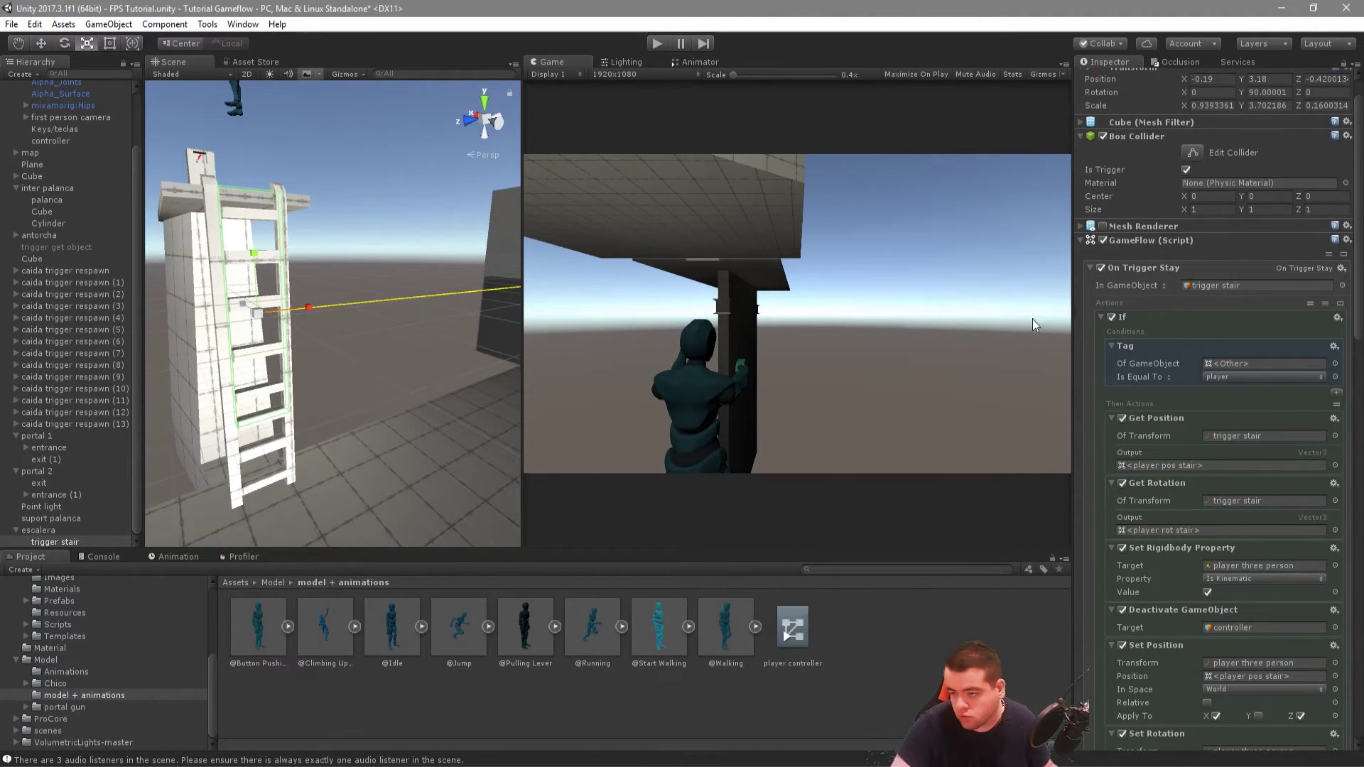
scroll(1222, 426, down, 15)
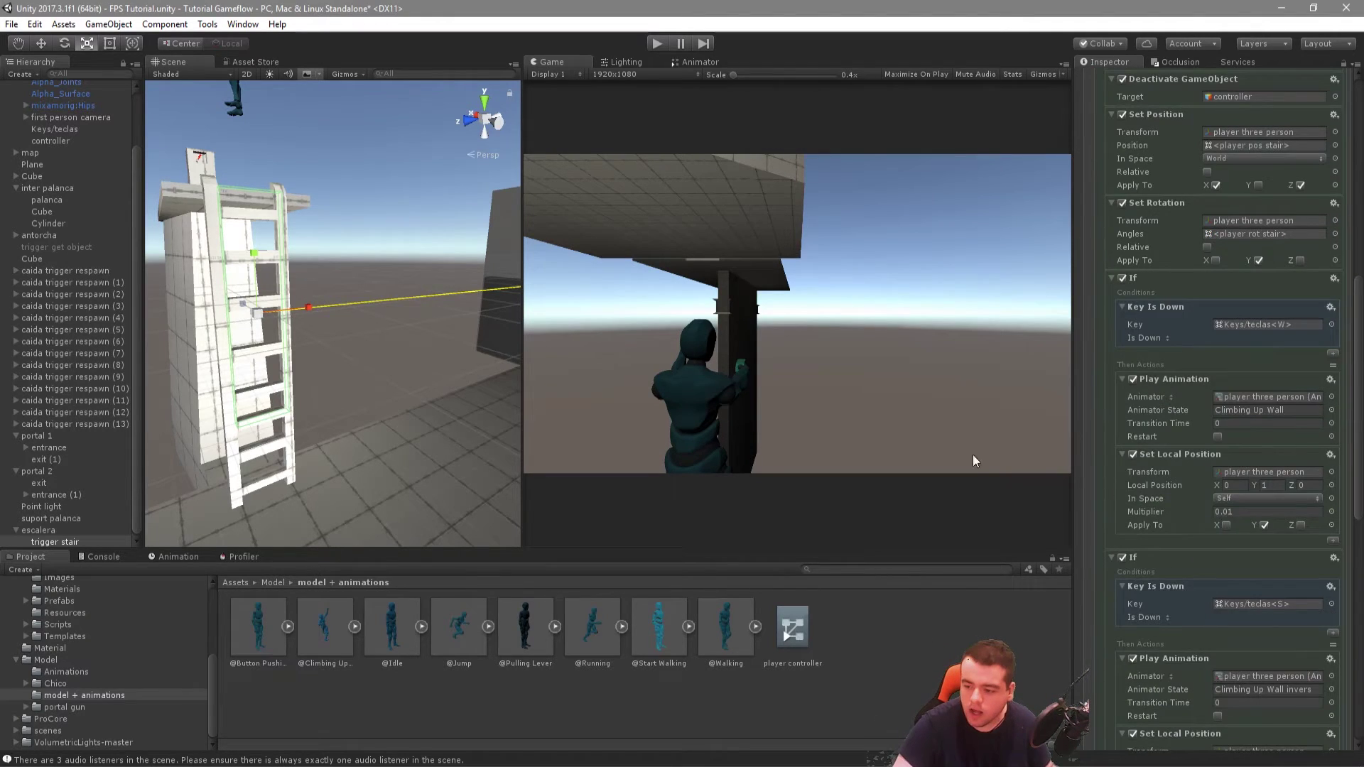
alt+drag(346, 386, 356, 371)
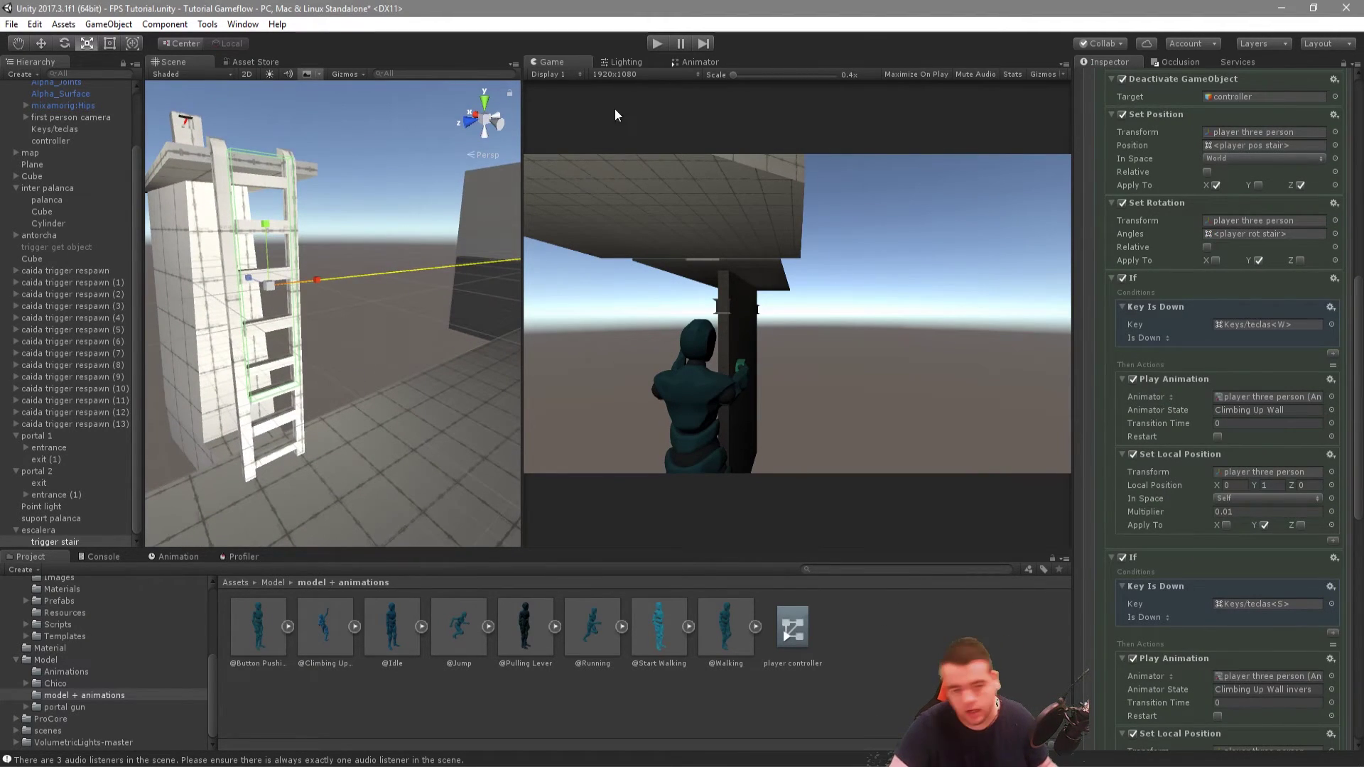
Step: From a front view of the ladder, play-test climbing up and down with S, then replay
alt+drag(303, 227, 171, 277)
middle_drag(170, 277, 299, 362)
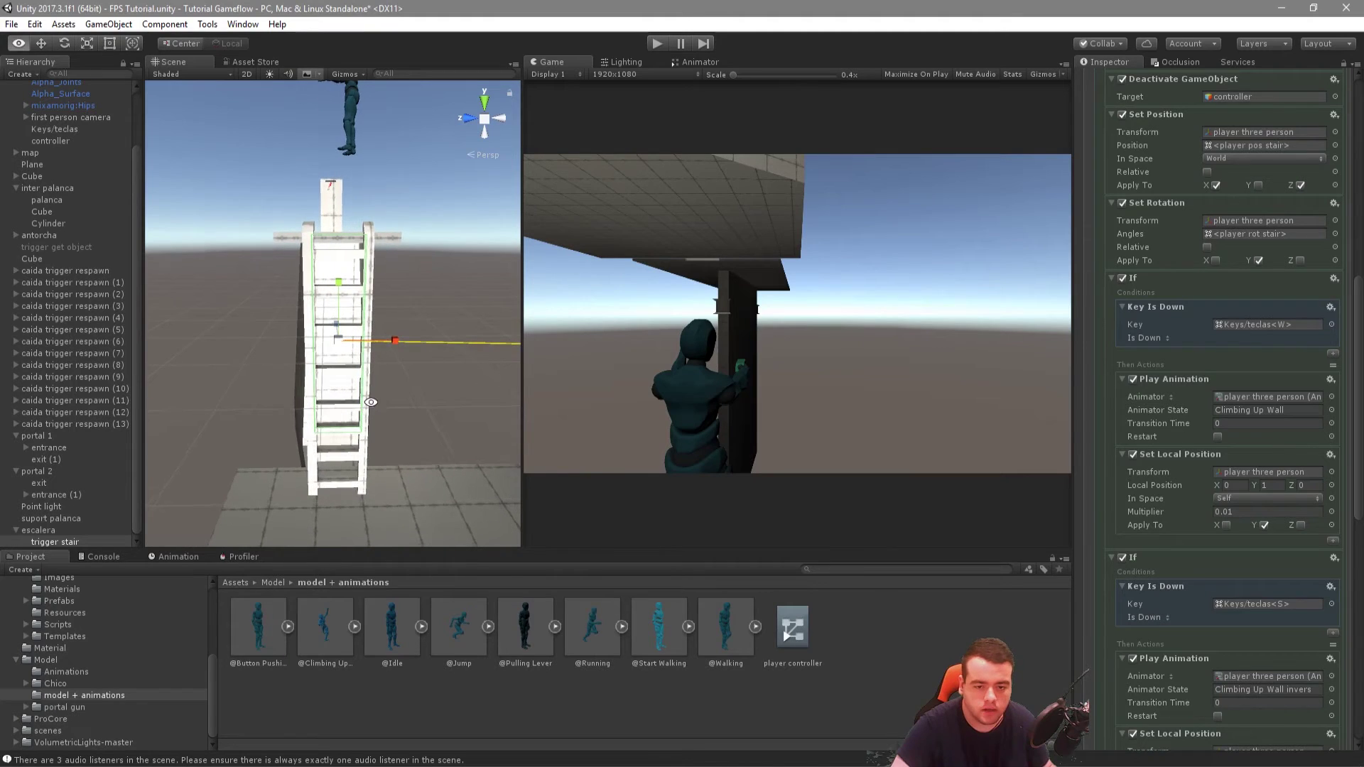
mouse_move(275, 82)
alt+mouse_down()
mouse_move(267, 118)
mouse_move(317, 251)
alt+mouse_up()
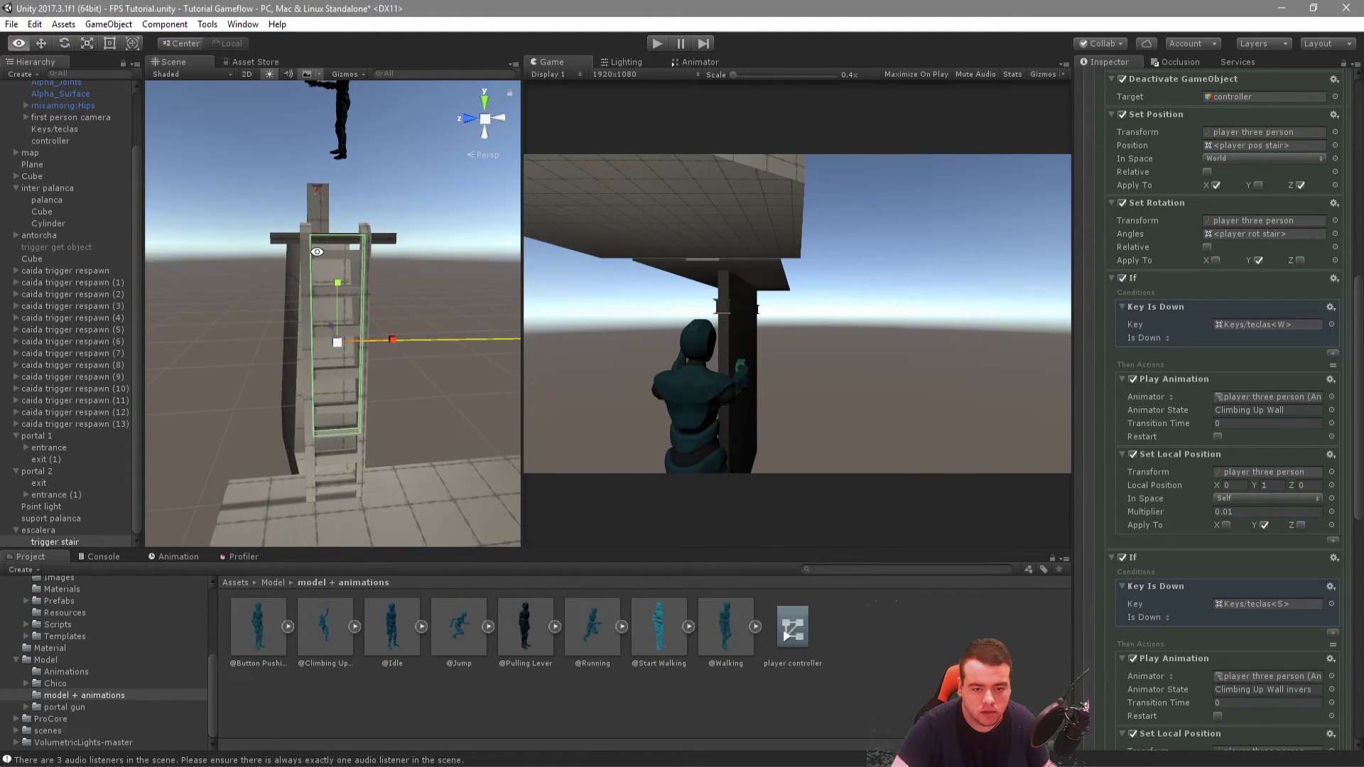
click(658, 44)
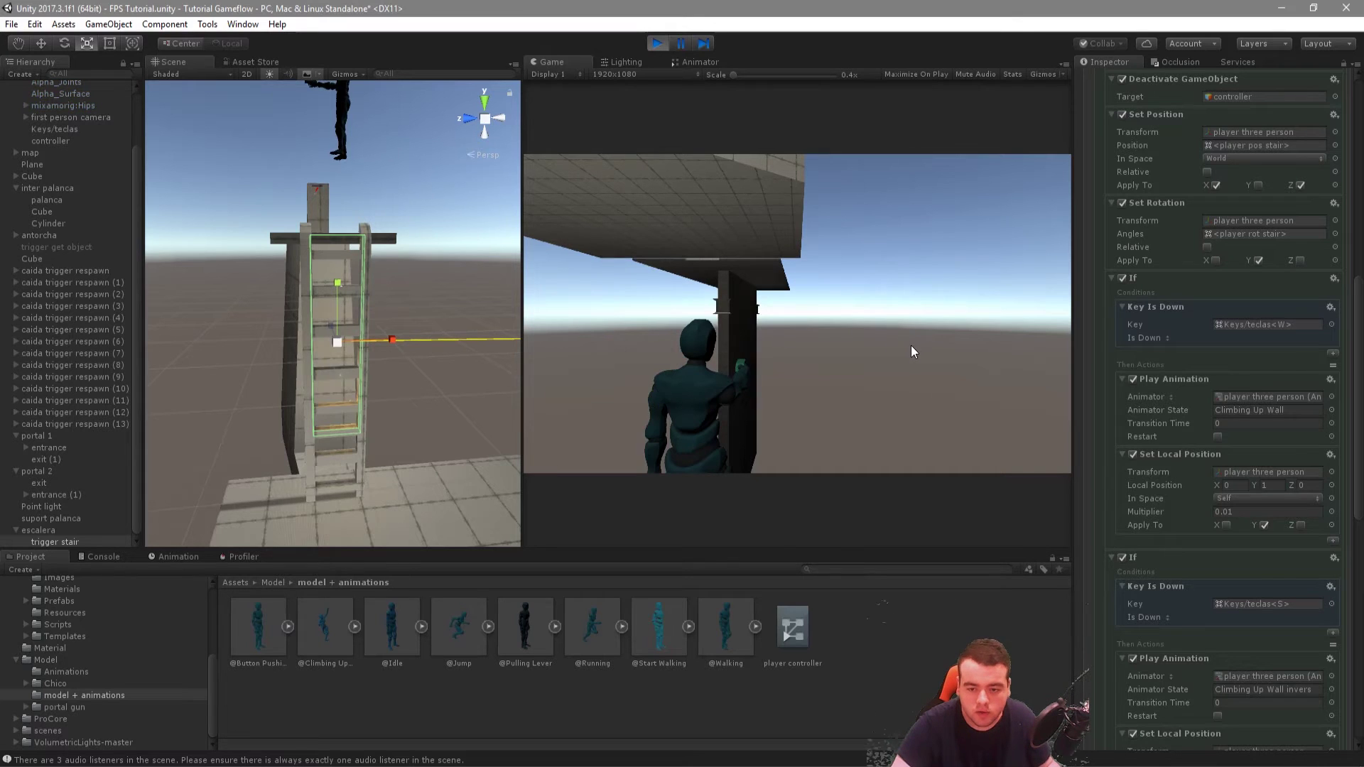
key(s)
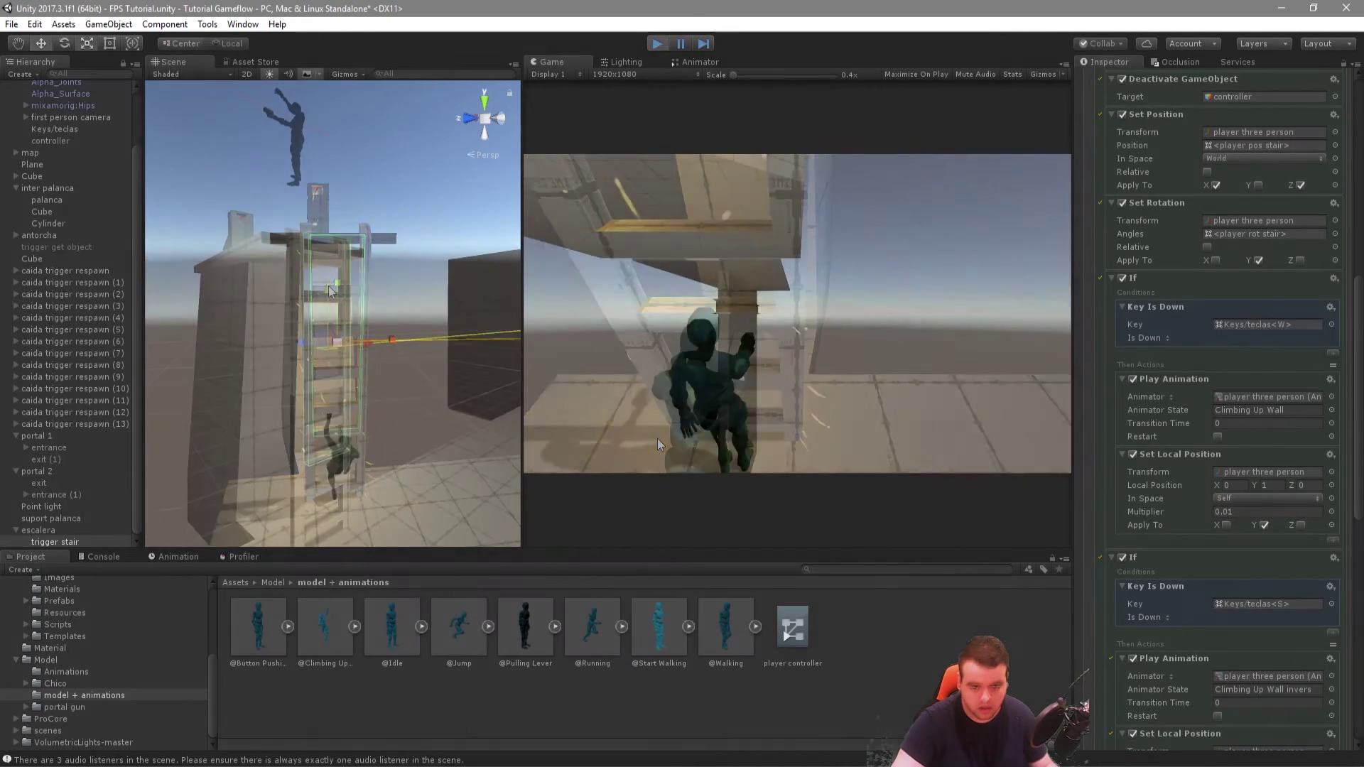
click(658, 45)
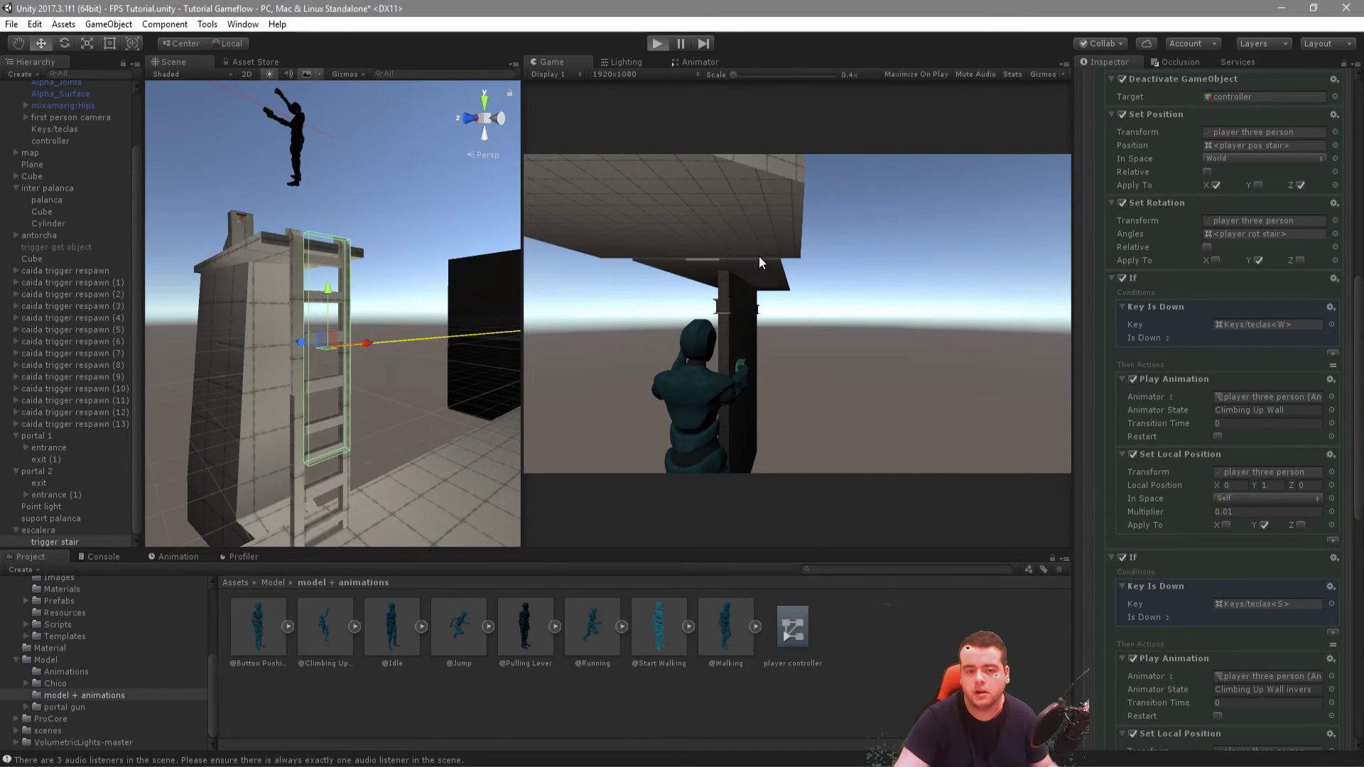
key(ctrl+p)
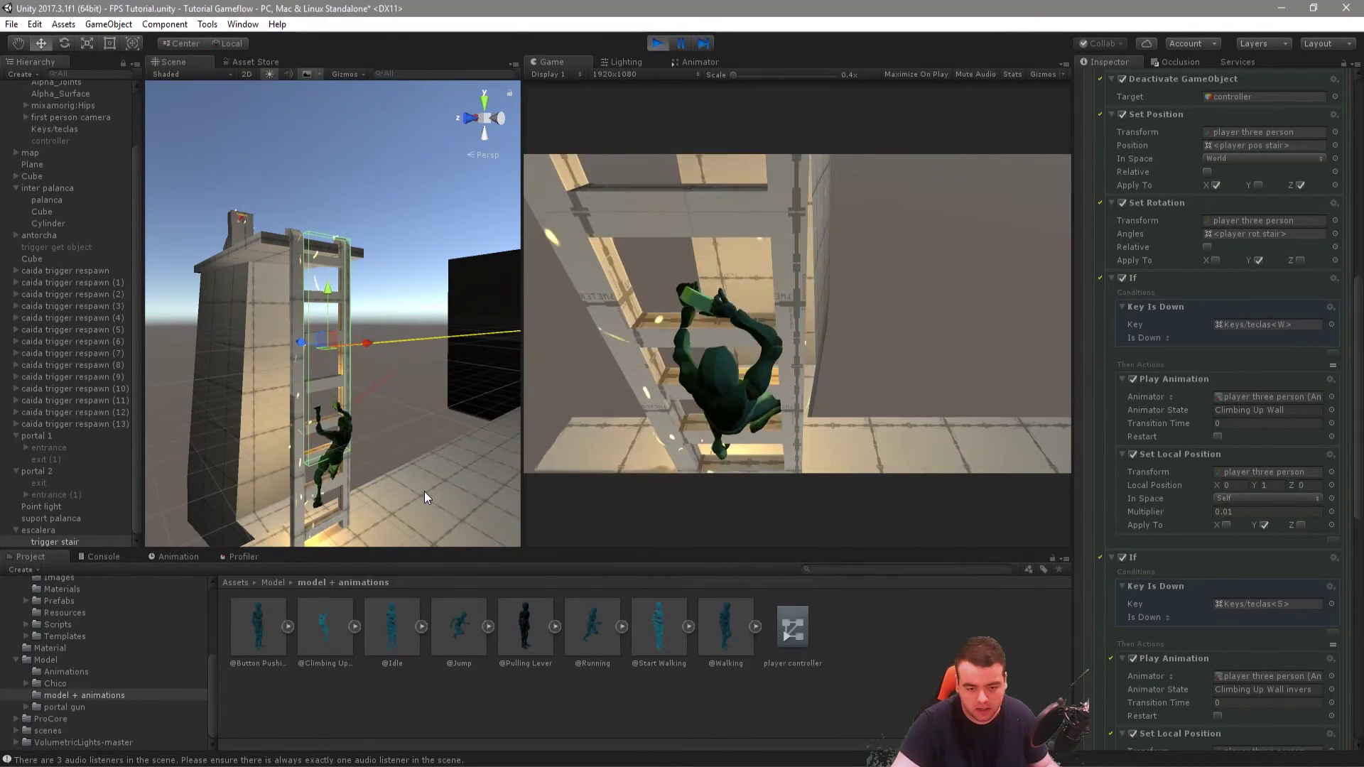
key(ctrl+p)
Step: Play-test descending the ladder to the floor with S, then climbing back up with W
key(r)
key(w)
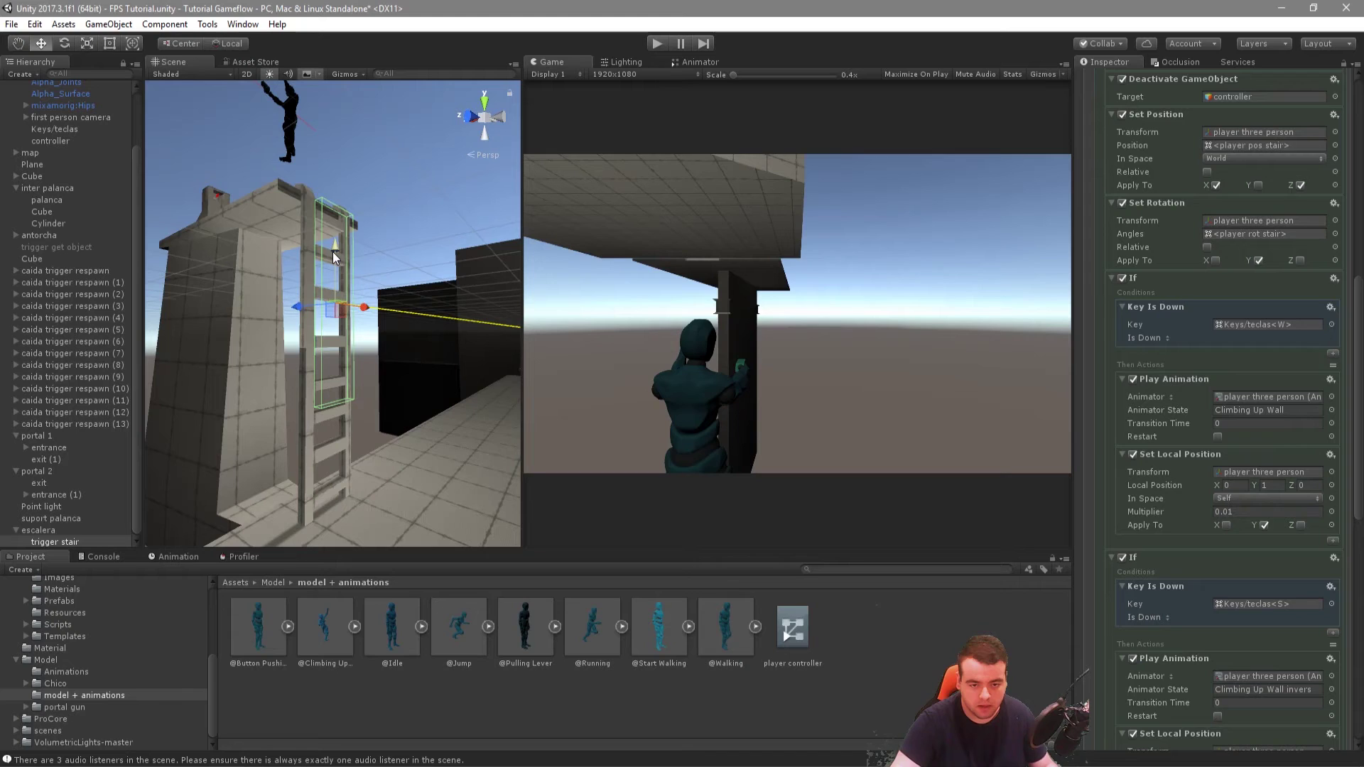
alt+drag(404, 368, 358, 391)
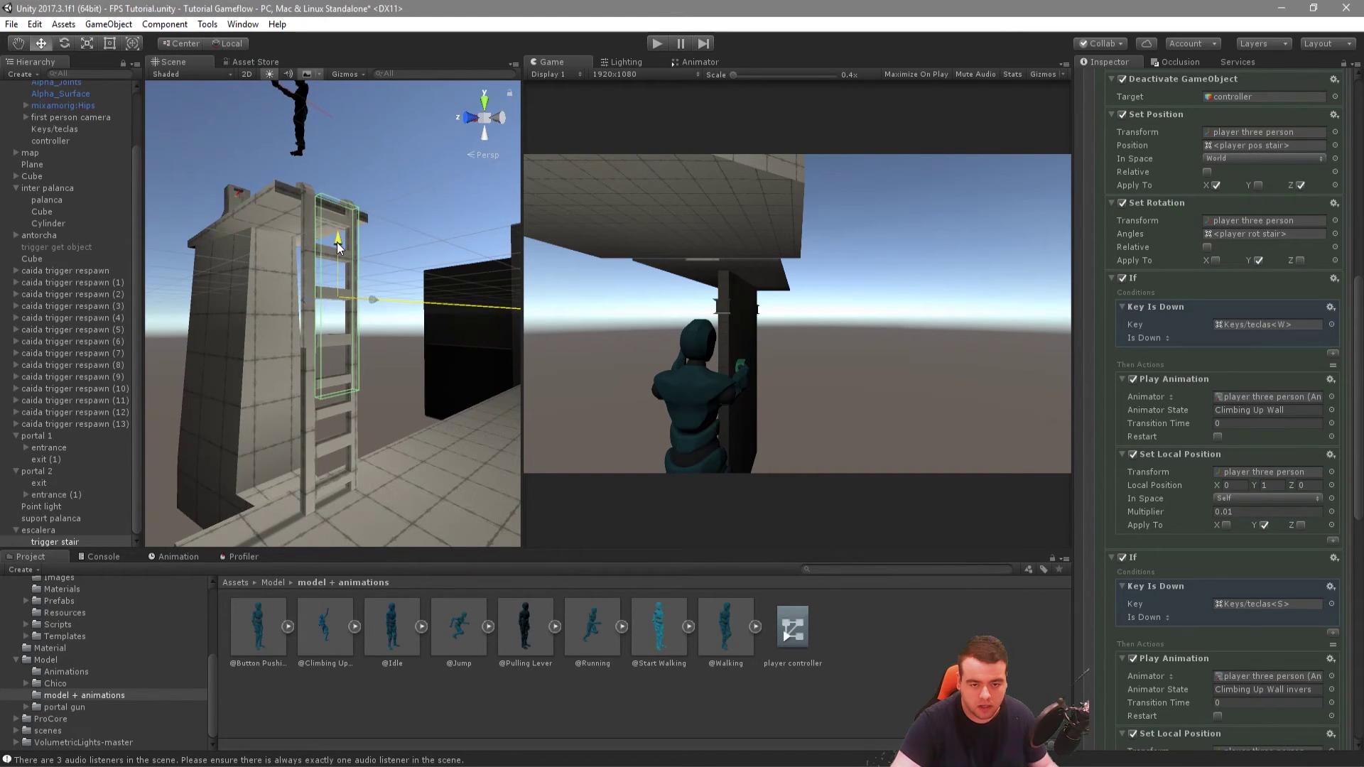
click(653, 42)
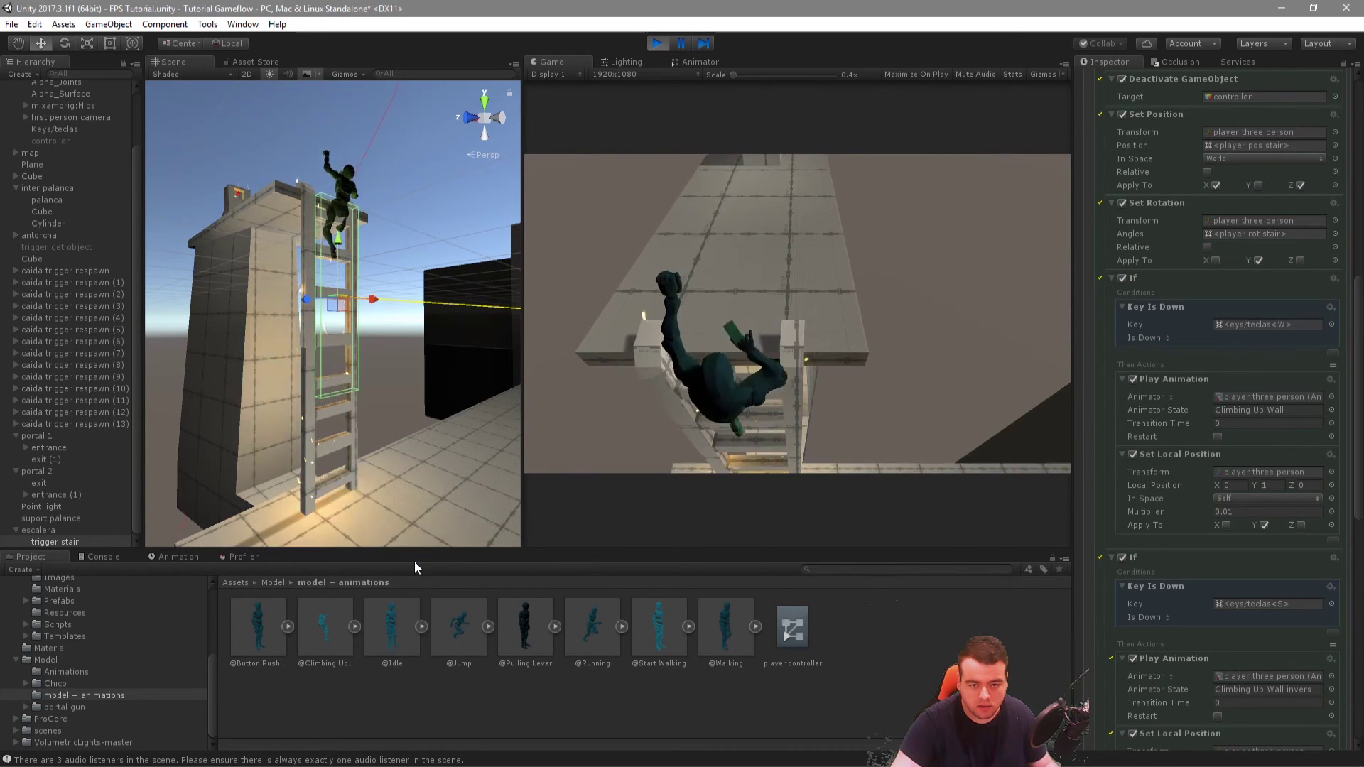
key(s)
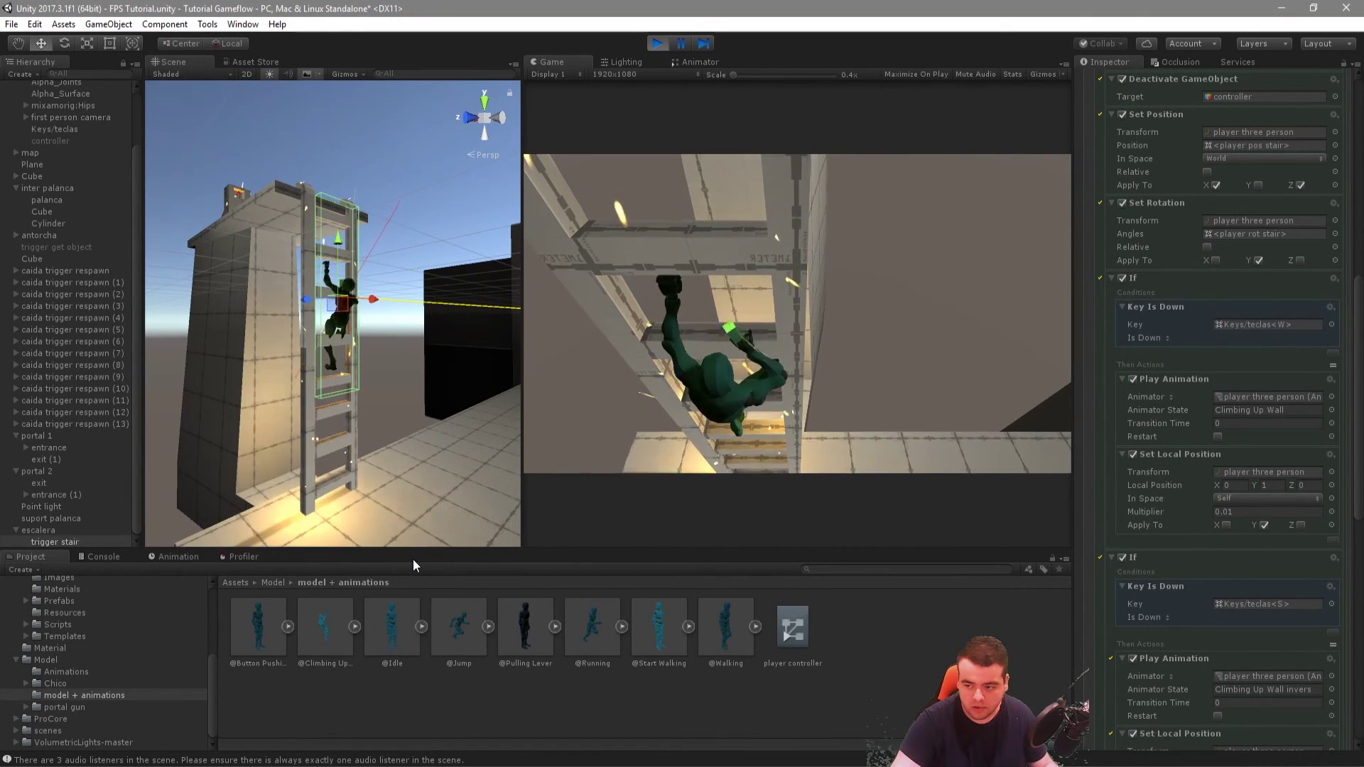
scroll(1204, 681, down, 3)
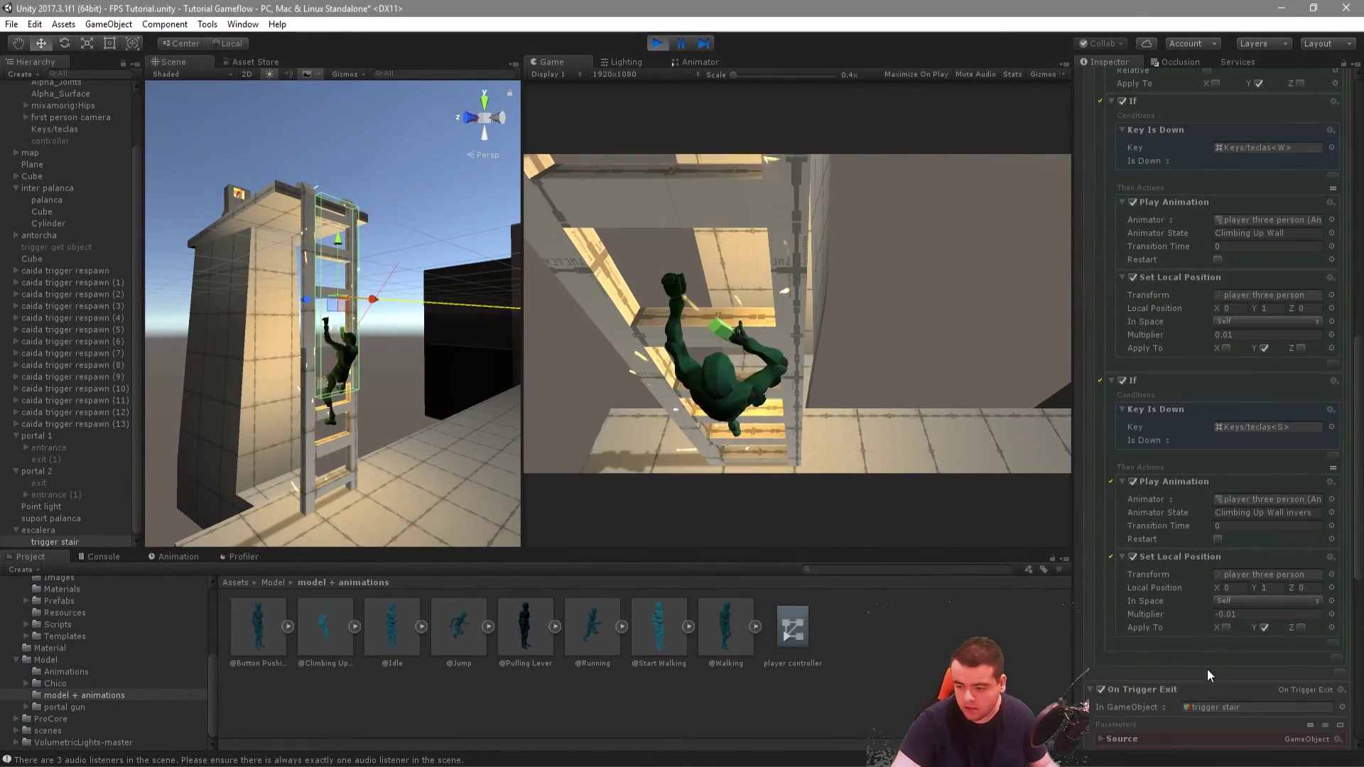
scroll(1182, 563, up, 10)
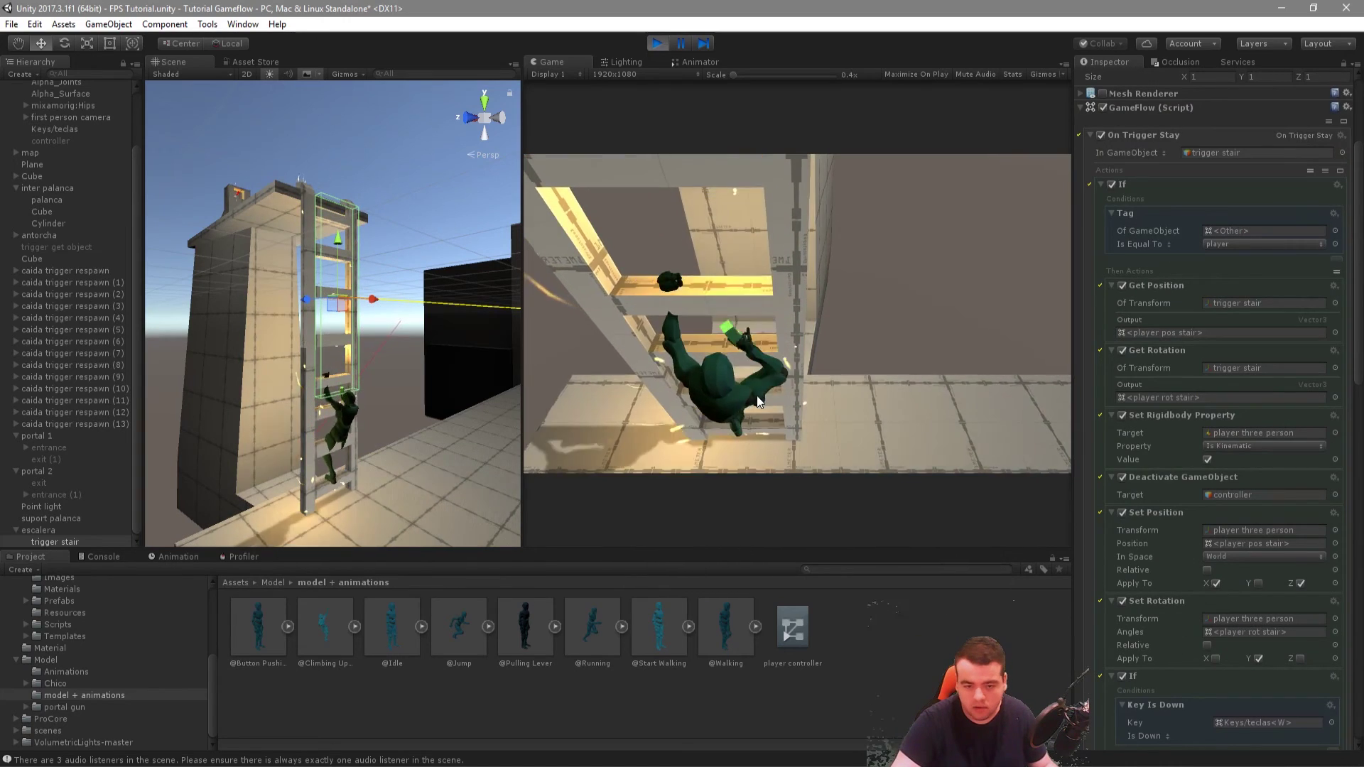
key(w)
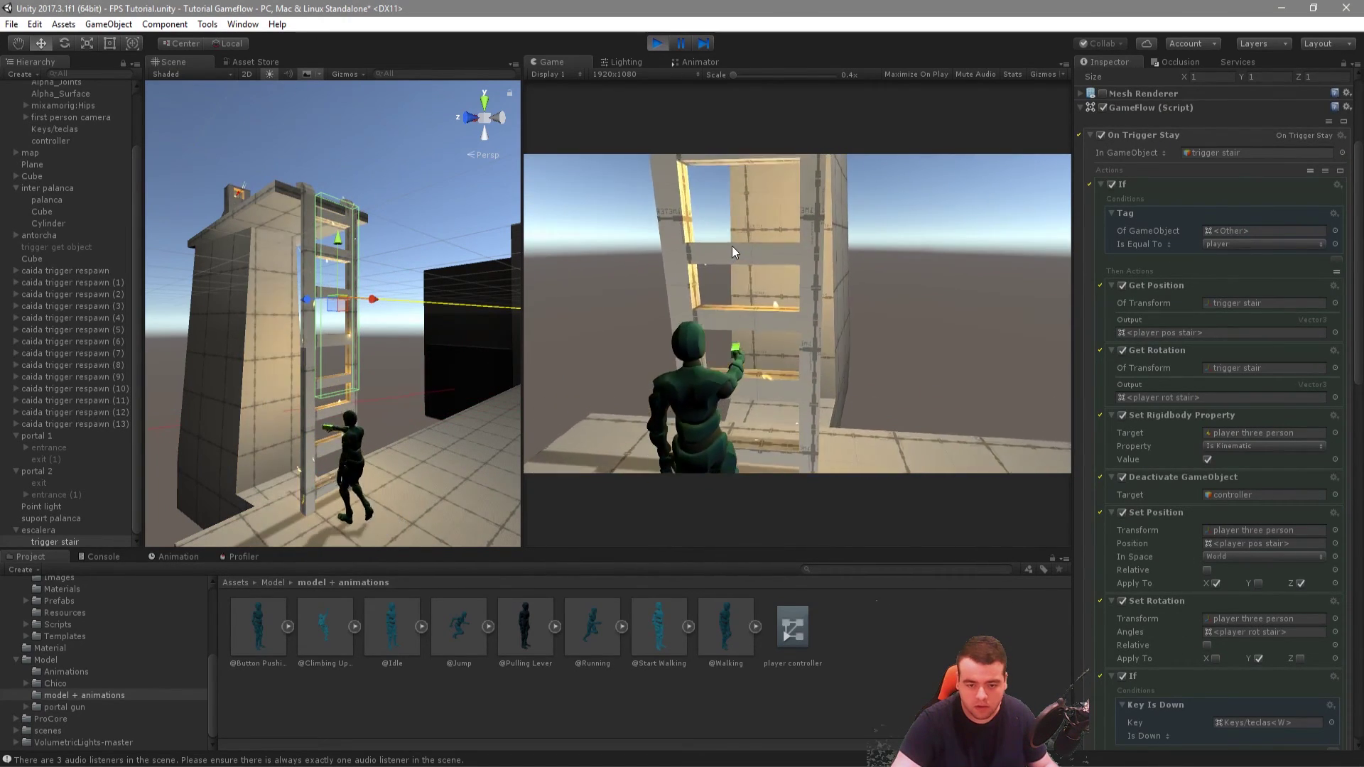
key(w)
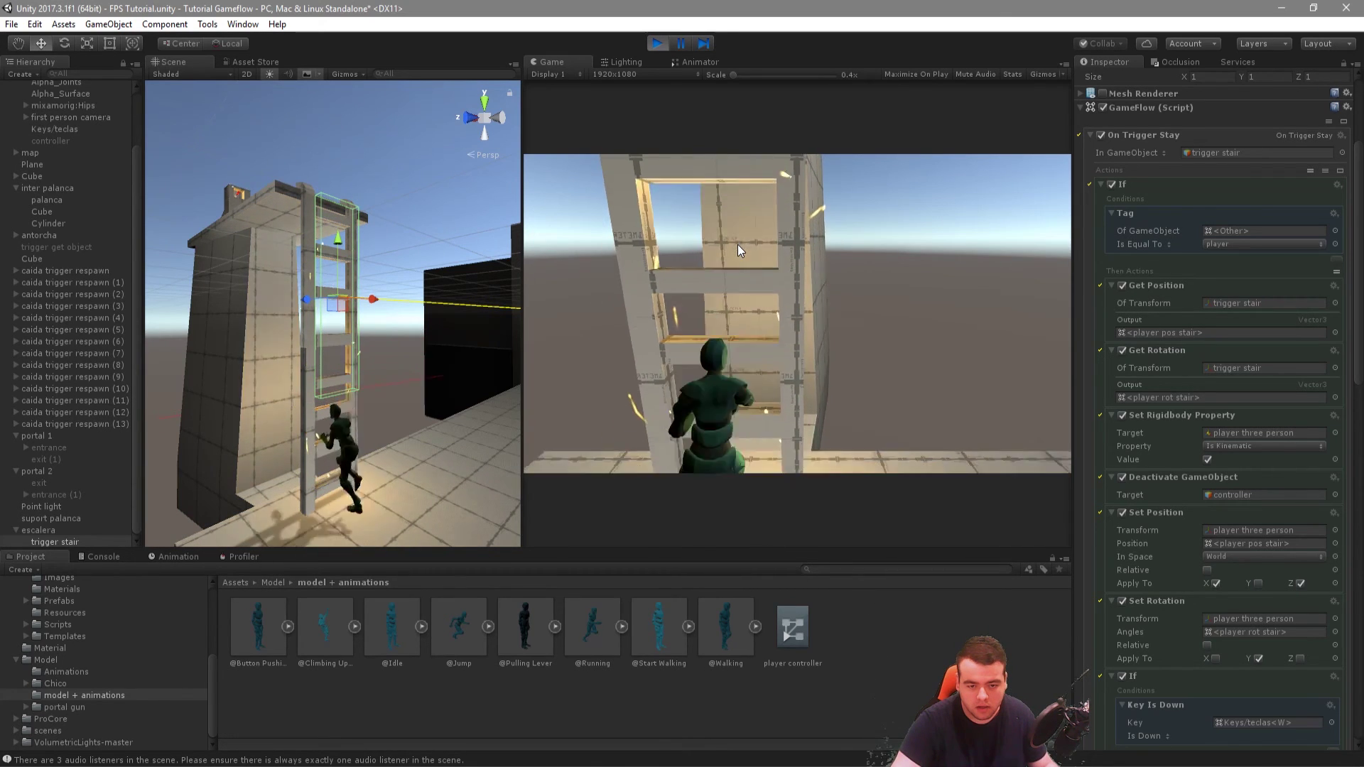
key(w)
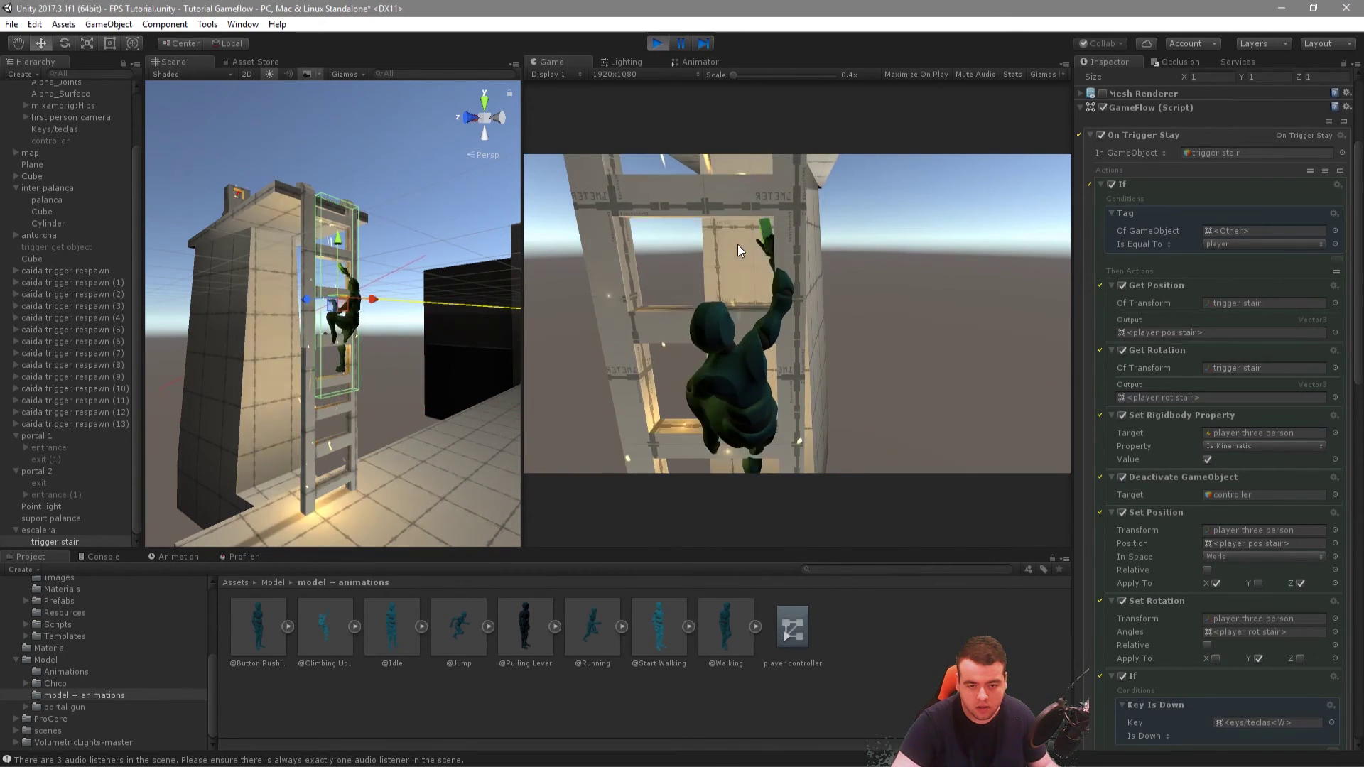